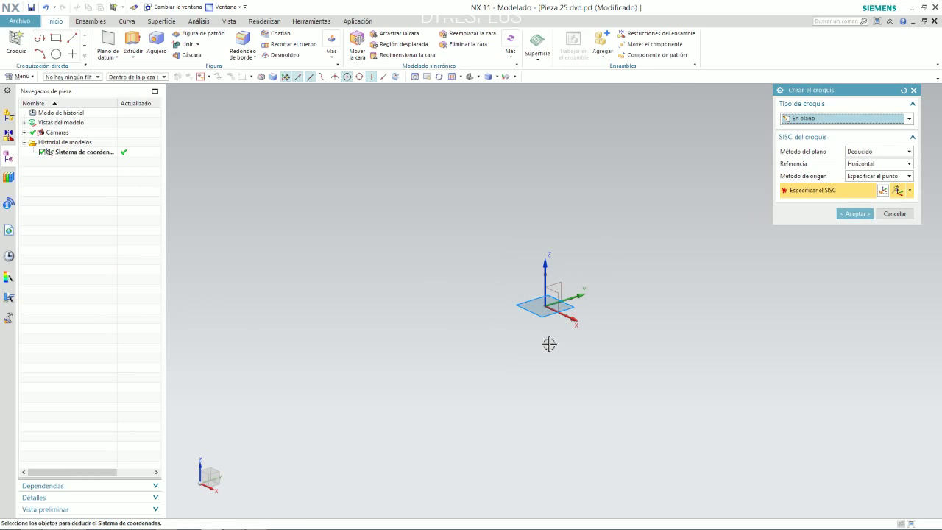
pyautogui.click(554, 308)
pyautogui.middleClick(555, 294)
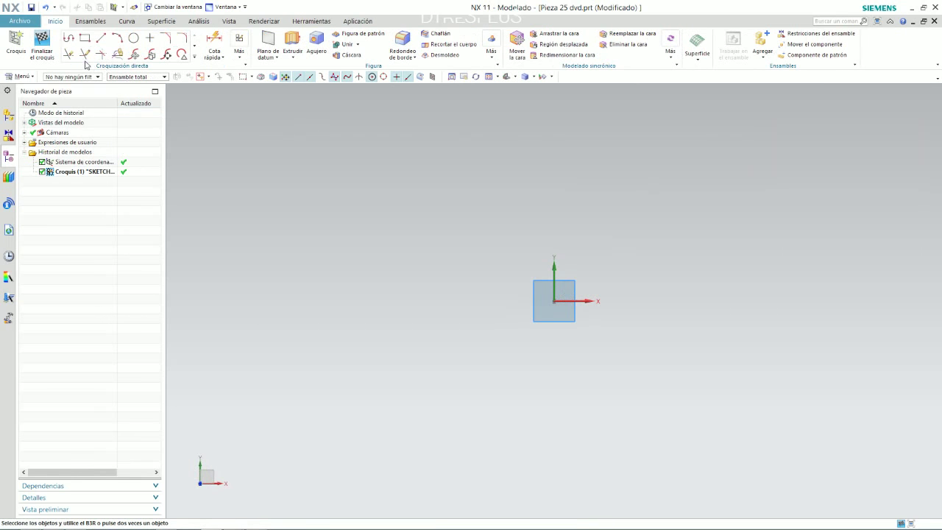
pyautogui.click(40, 43)
pyautogui.click(95, 173)
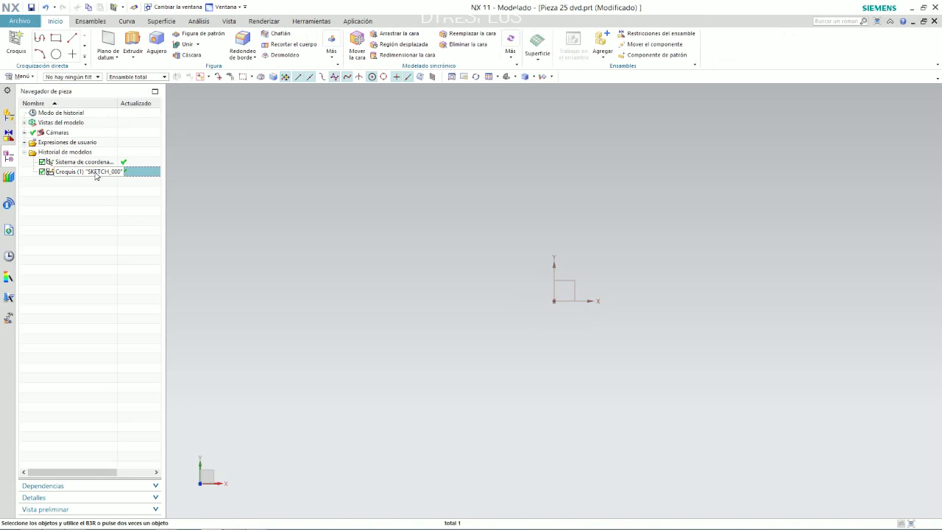
pyautogui.press('Delete')
# - Create a new sketch on the XZ plane of the datum coordinate system
pyautogui.click(16, 45)
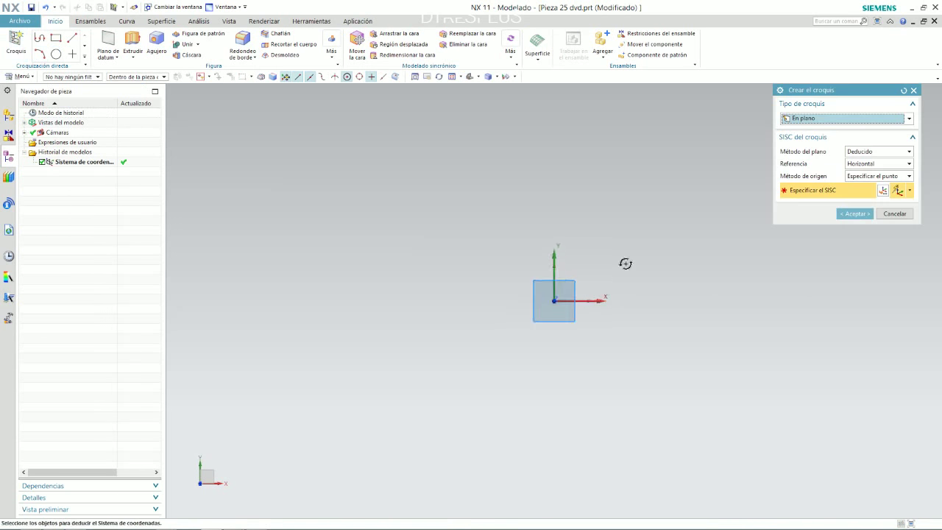
pyautogui.moveTo(626, 263); pyautogui.dragTo(559, 287, button='middle')
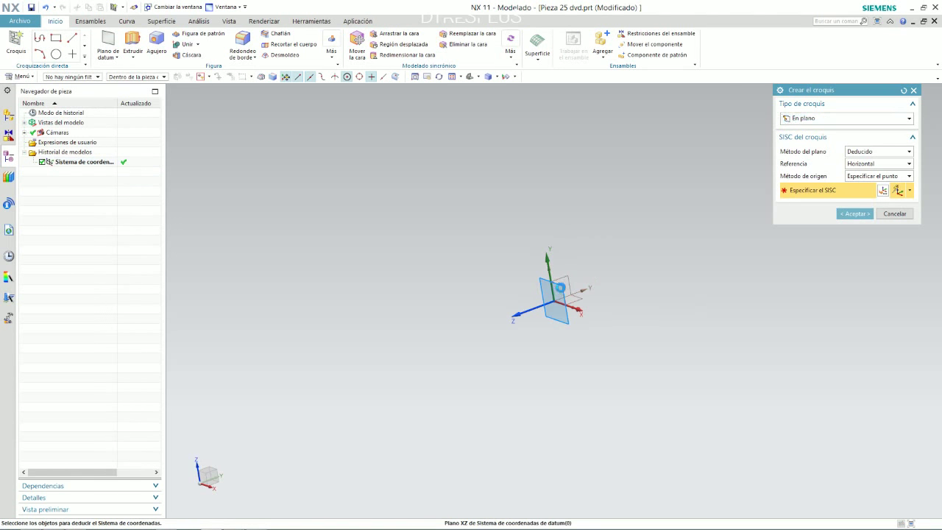
pyautogui.click(559, 287)
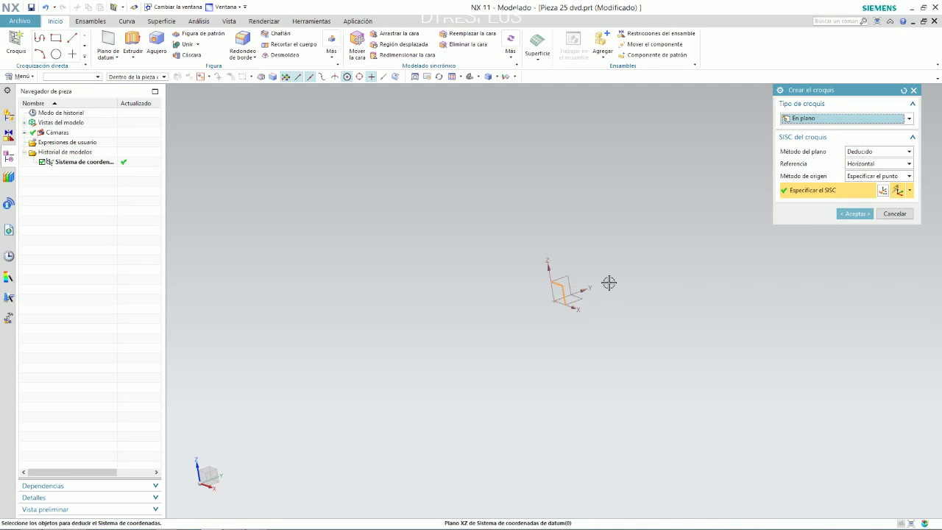
pyautogui.click(846, 214)
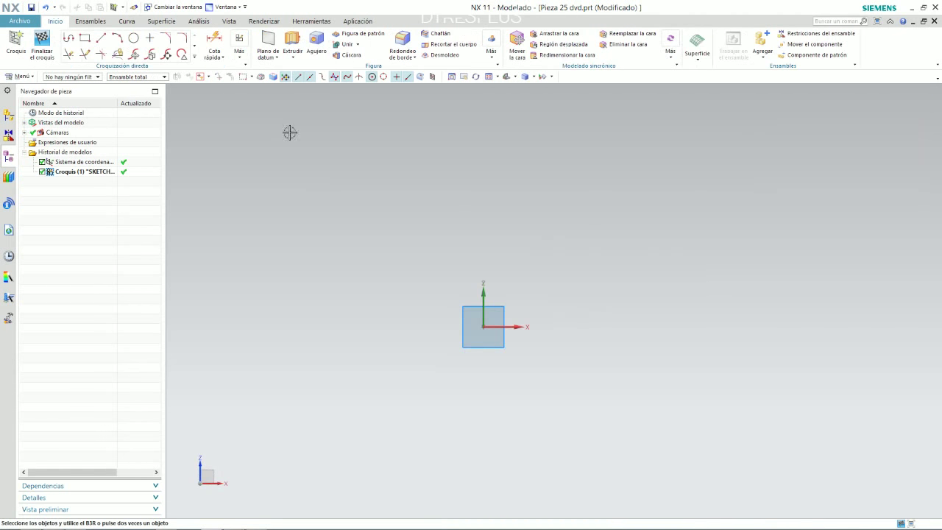
# - Draw a 20 mm diameter circle centred on the sketch origin
pyautogui.click(133, 37)
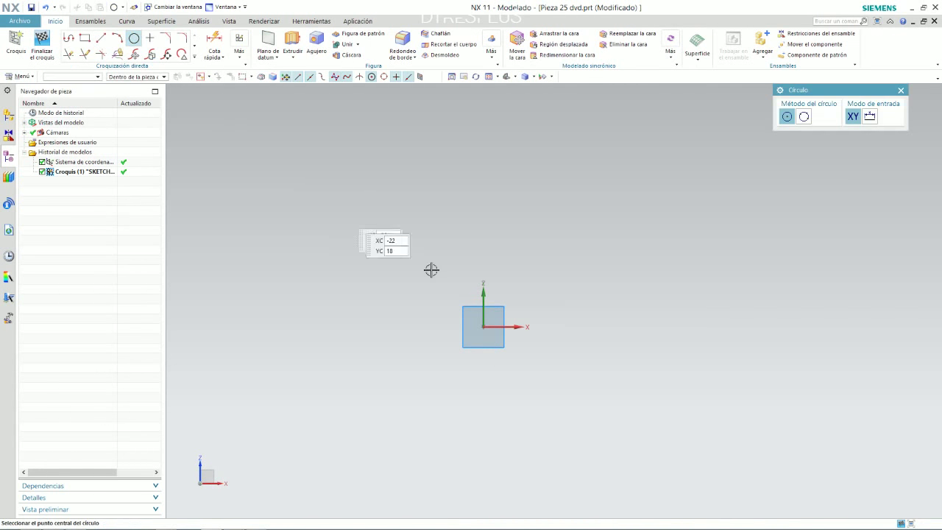
pyautogui.click(484, 326)
pyautogui.write('20')
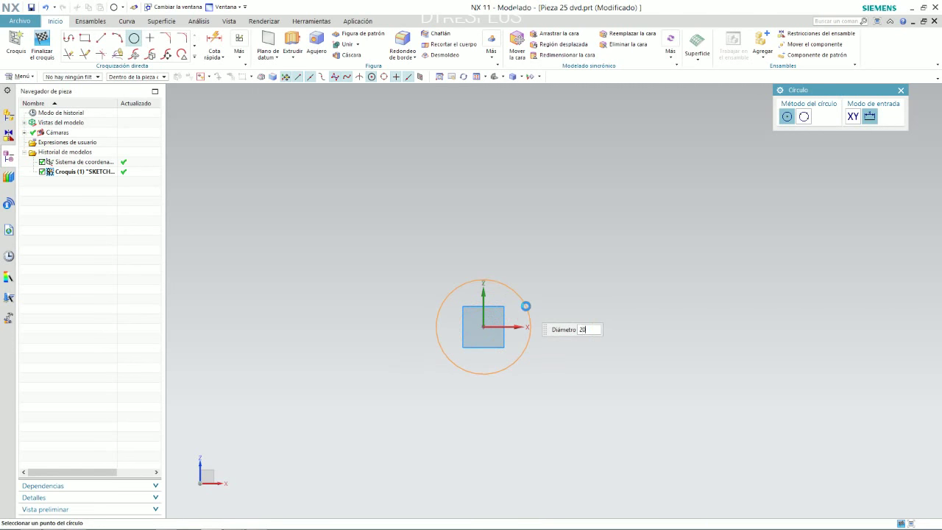
pyautogui.press('Return')
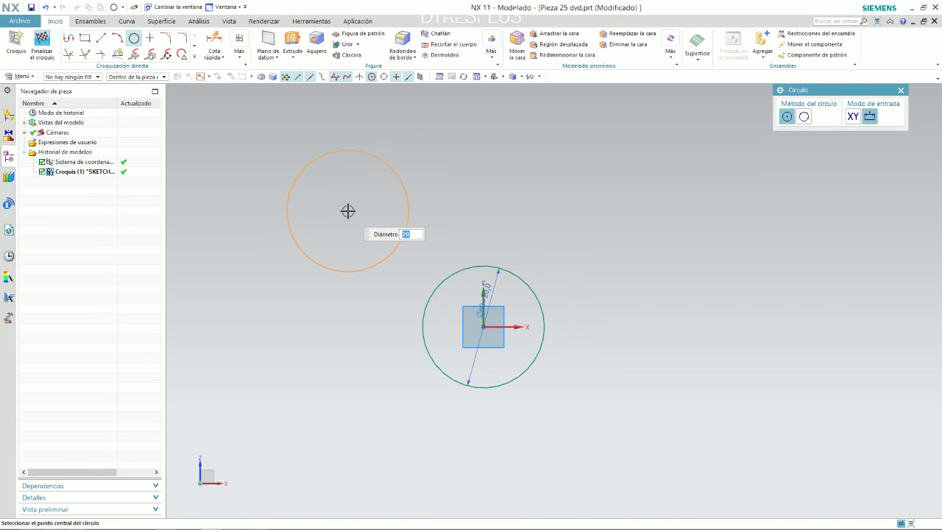
# - Check the Pieza 25 drawing and place a 5 mm diameter circle about 21.6 mm left of and 15.9 mm above the origin
pyautogui.hotkey('alt', 'Tab')
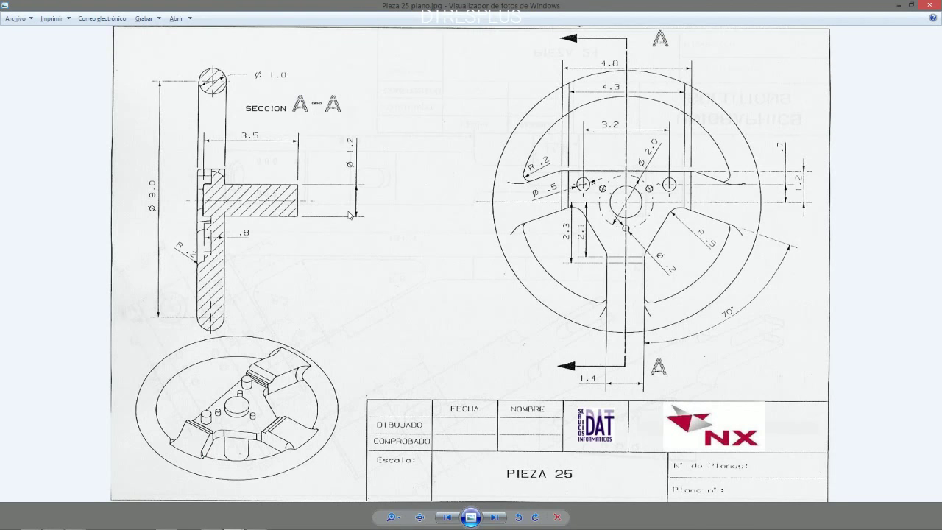
pyautogui.hotkey('alt', 'Tab')
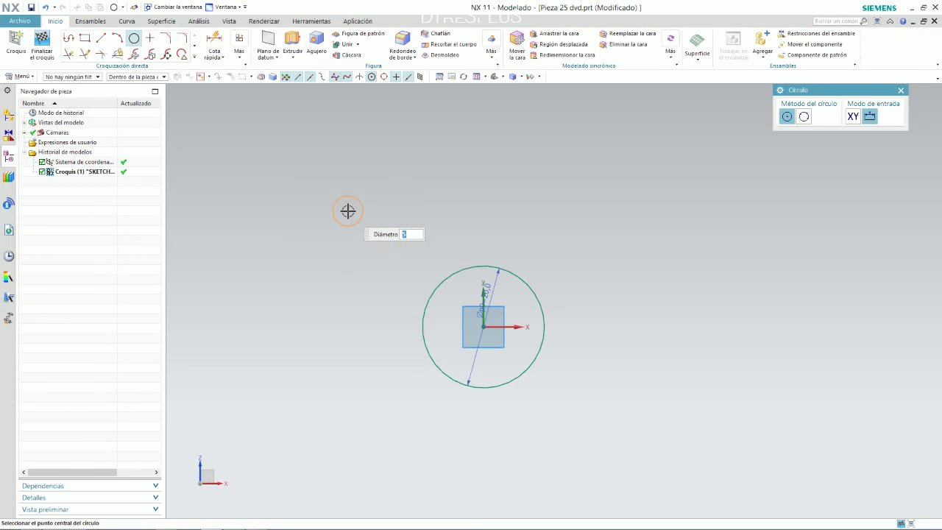
pyautogui.click(352, 230)
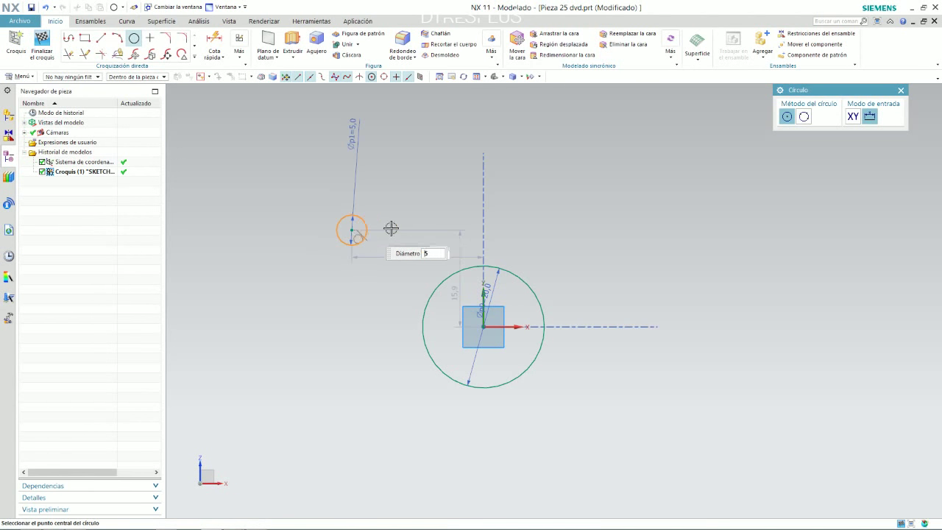
# - Mirror the 5 mm circle about the vertical sketch axis
pyautogui.click(193, 56)
pyautogui.click(78, 137)
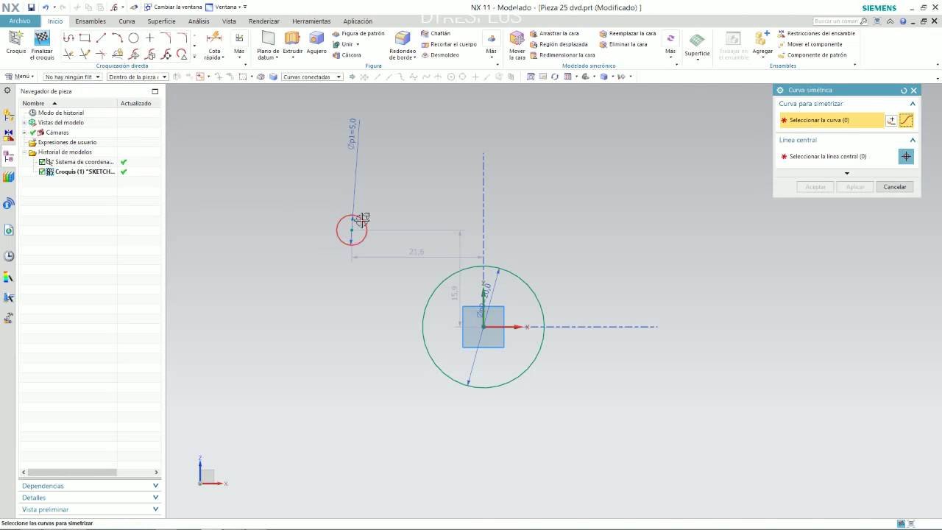
pyautogui.click(363, 218)
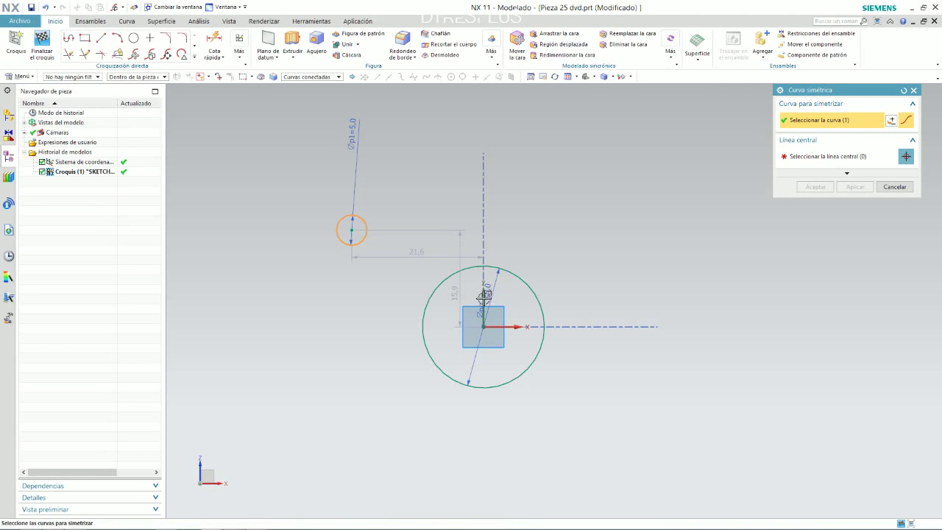
pyautogui.scroll(5, 487, 287)
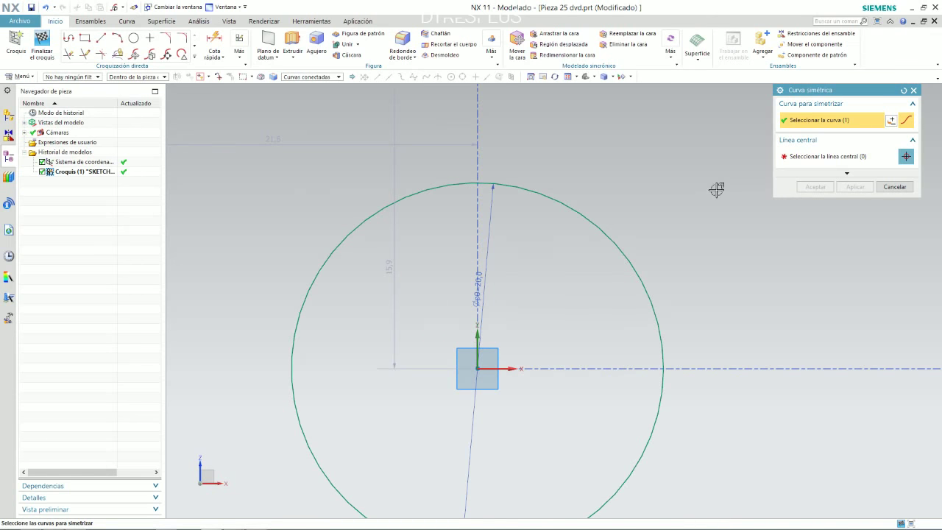
pyautogui.click(803, 156)
pyautogui.click(477, 335)
pyautogui.middleClick(441, 298)
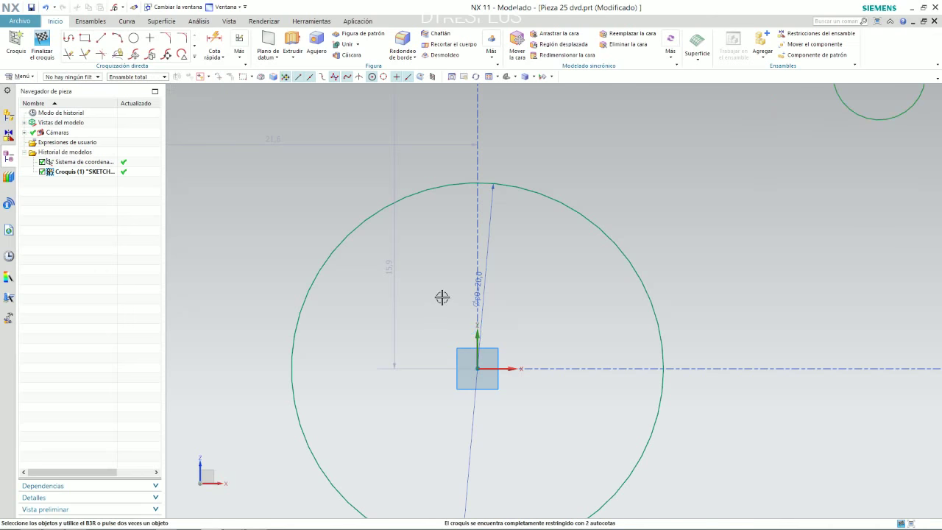
# - Dimension the distance between the centres of the two small circles as 32 mm
pyautogui.scroll(-5, 441, 298)
pyautogui.scroll(1, 503, 193)
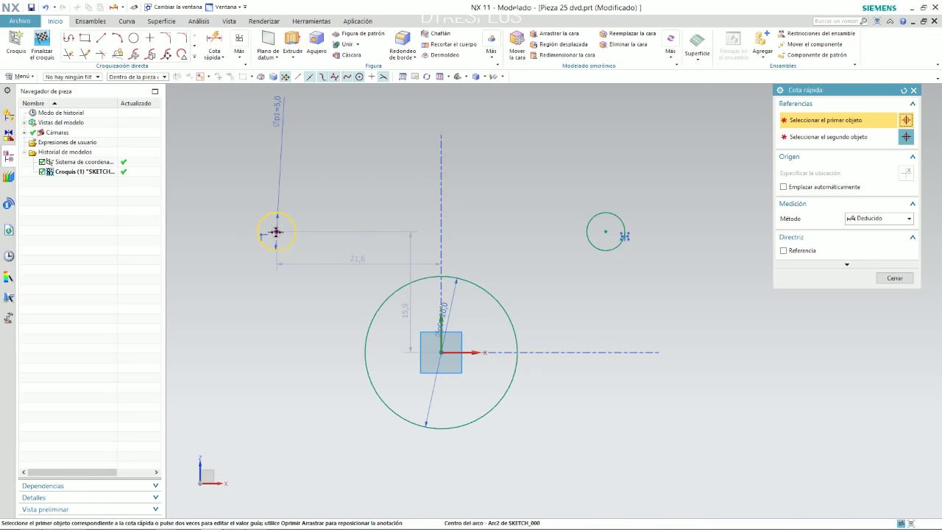
pyautogui.click(277, 231)
pyautogui.click(606, 233)
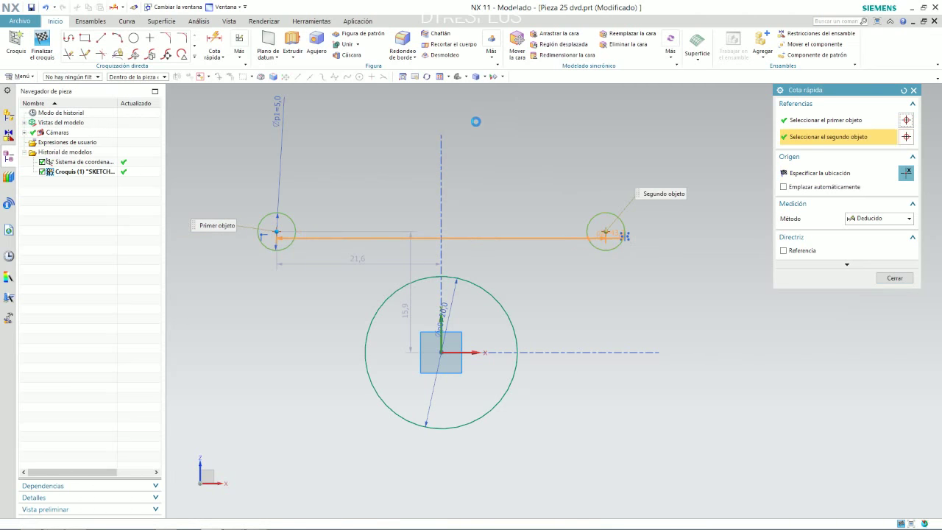
pyautogui.click(449, 119)
pyautogui.write('32')
pyautogui.press('Return')
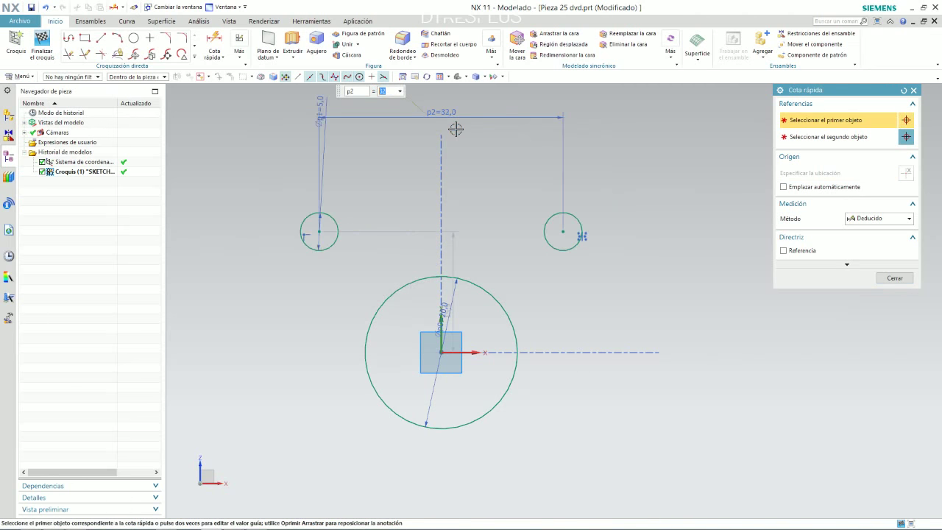
# - Examine the dimensions and hole positions on the Pieza 25 drawing and compare them with the sketch
pyautogui.hotkey('alt', 'Tab')
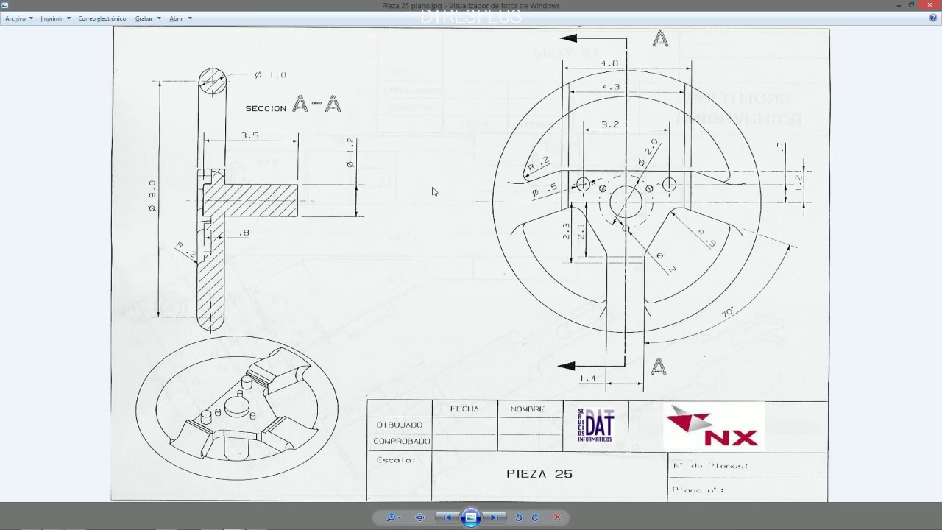
pyautogui.hotkey('alt', 'Tab')
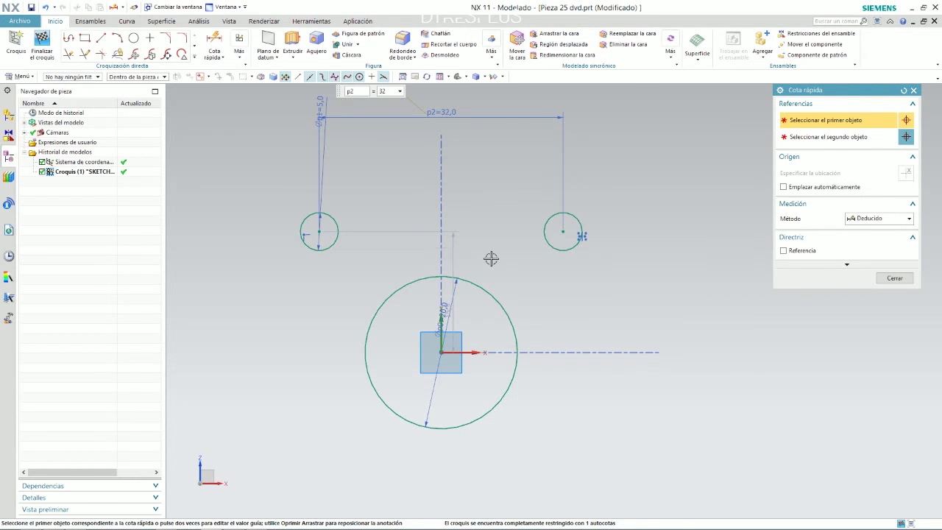
pyautogui.press('Return')
pyautogui.hotkey('alt', 'Tab')
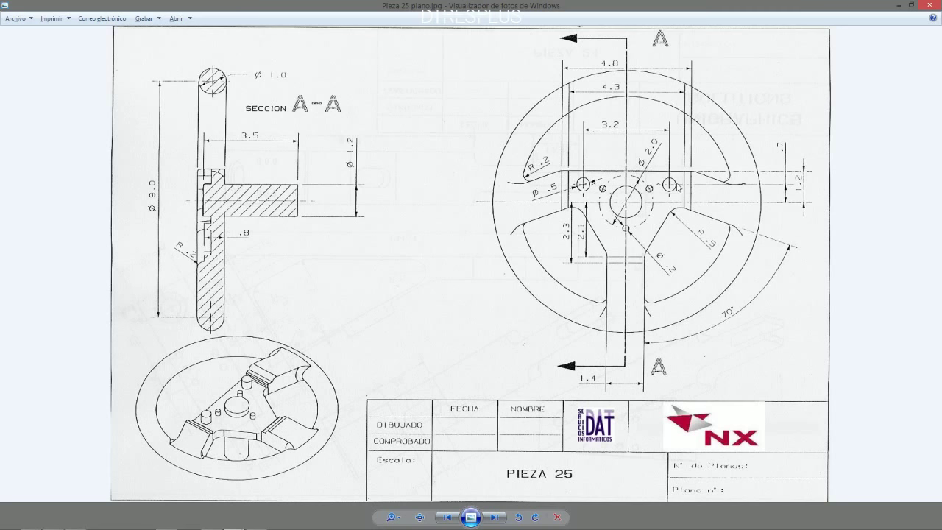
pyautogui.scroll(1, 793, 175)
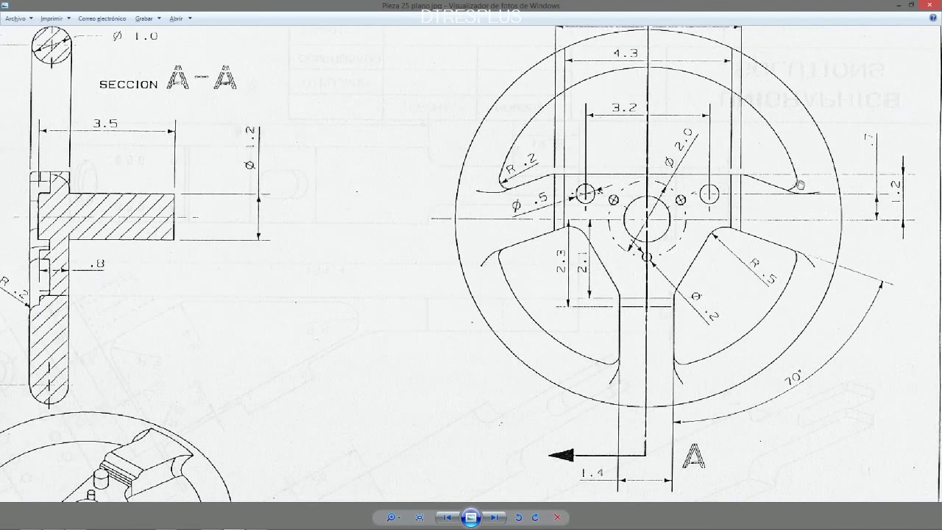
pyautogui.scroll(-2, 678, 215)
pyautogui.hotkey('alt', 'Tab')
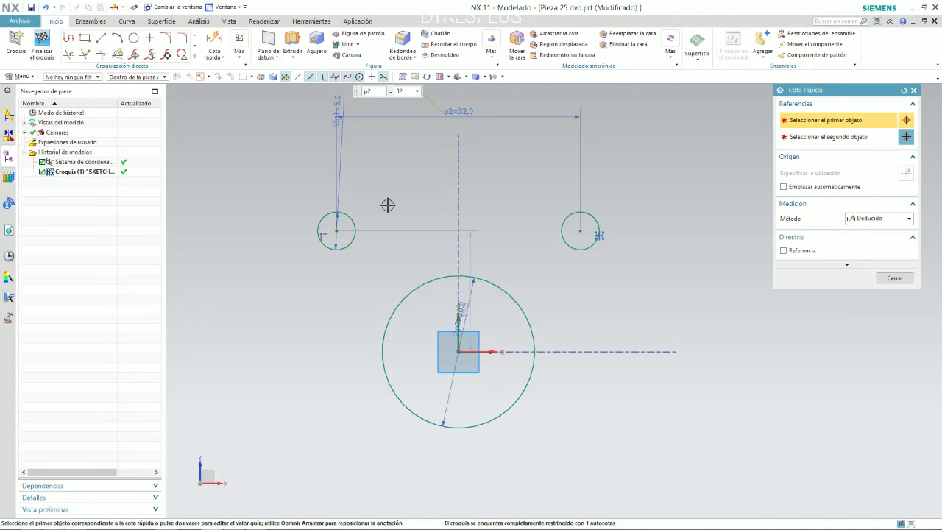
pyautogui.hotkey('alt', 'Tab')
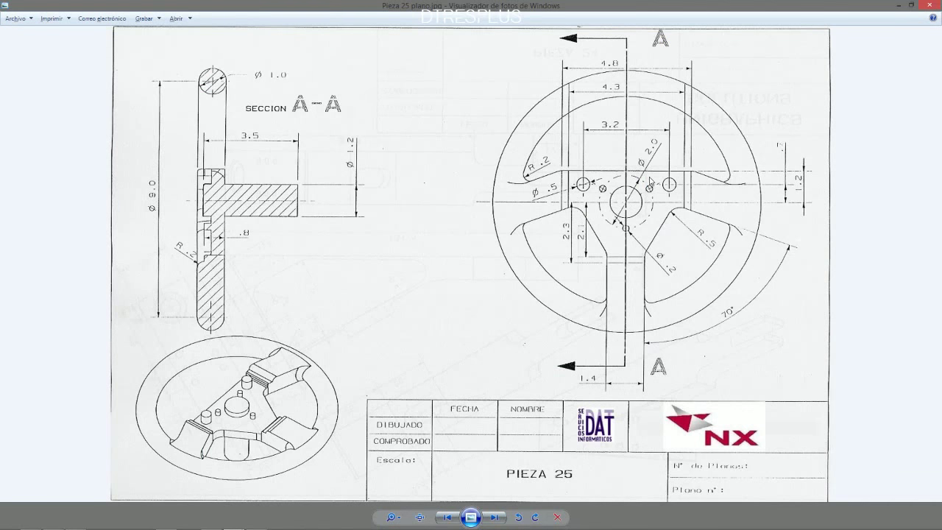
pyautogui.hotkey('alt', 'Tab')
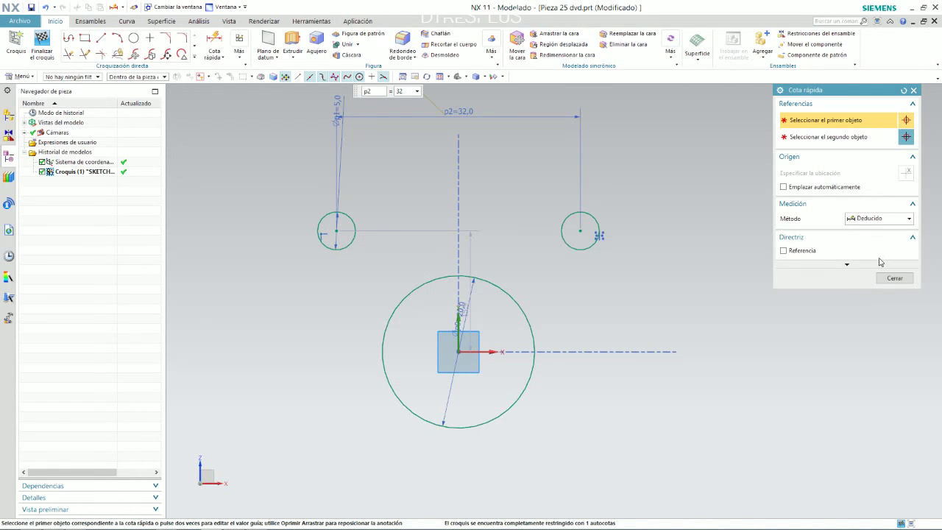
# - End the dimensioning and close the current Pieza 25 dvd part
pyautogui.click(894, 278)
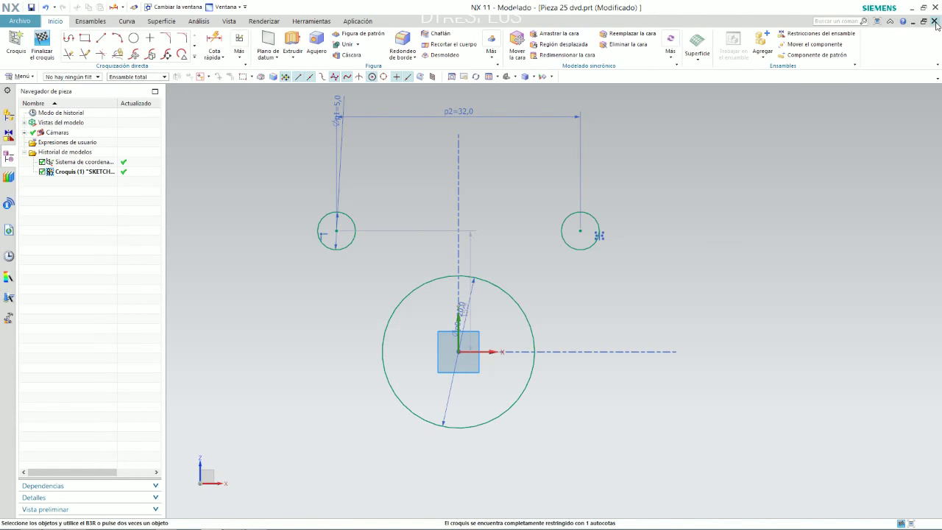
pyautogui.click(935, 22)
pyautogui.click(459, 288)
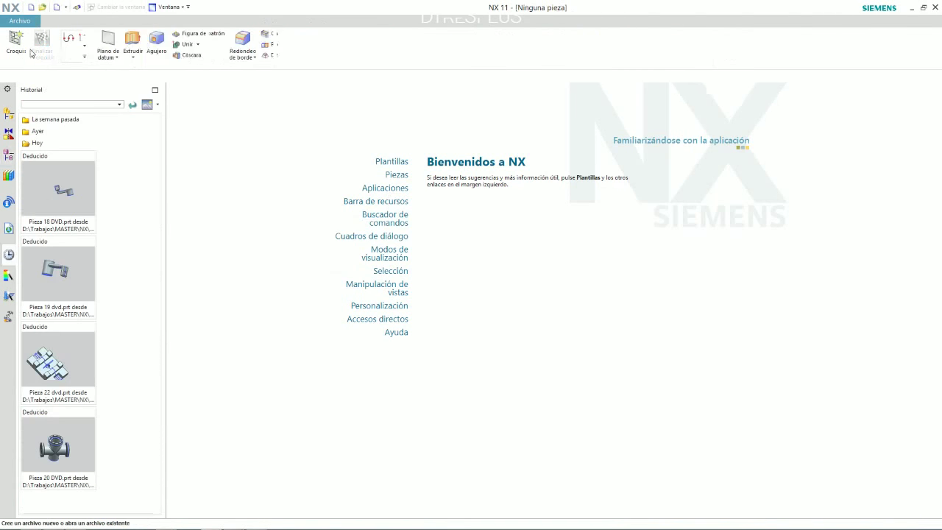
# - Create a new Modelo part in inches (Pulgadas) with the file name Pieza 25 dvd
pyautogui.click(15, 44)
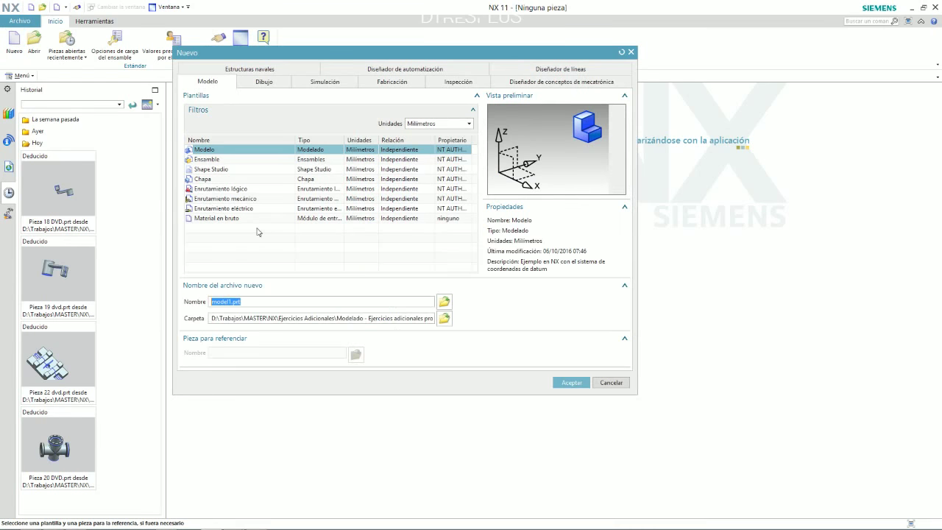
pyautogui.click(436, 123)
pyautogui.click(423, 139)
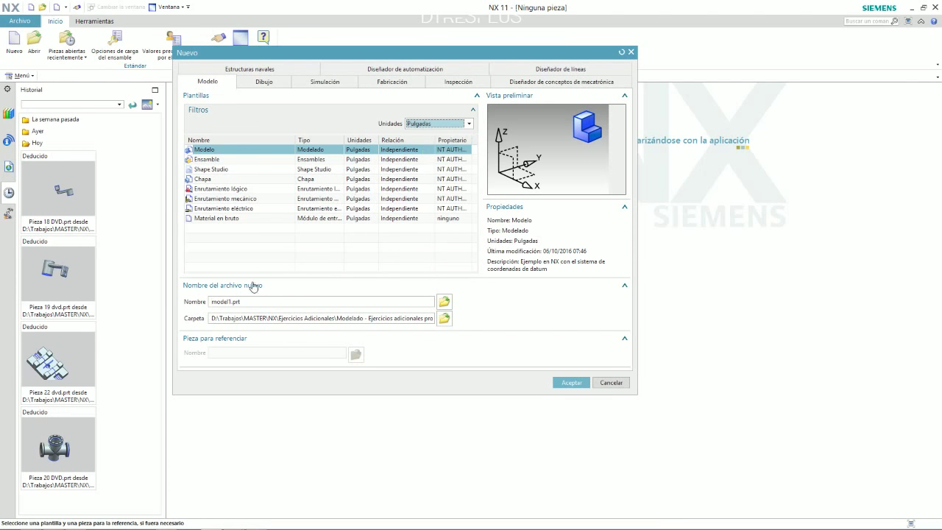
pyautogui.doubleClick(247, 302)
pyautogui.write('Pieza 25')
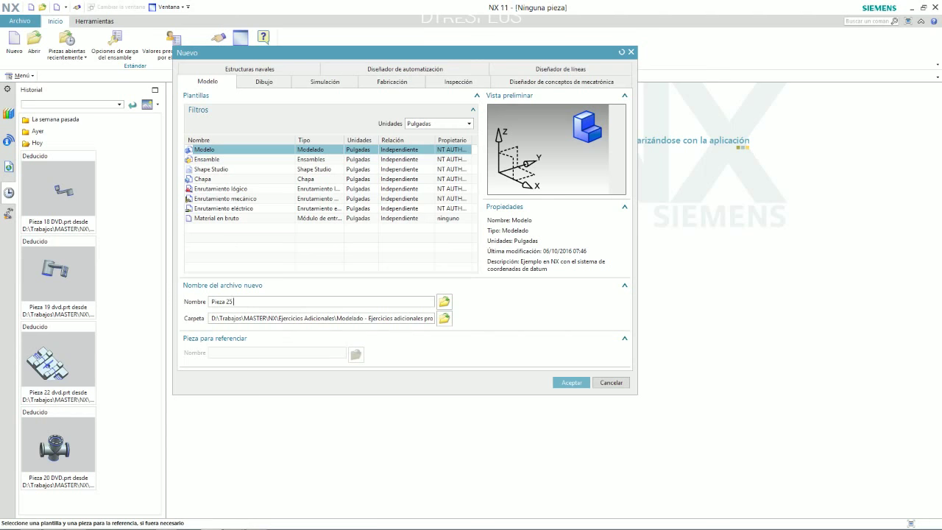
pyautogui.write(' dvd')
pyautogui.press('Return')
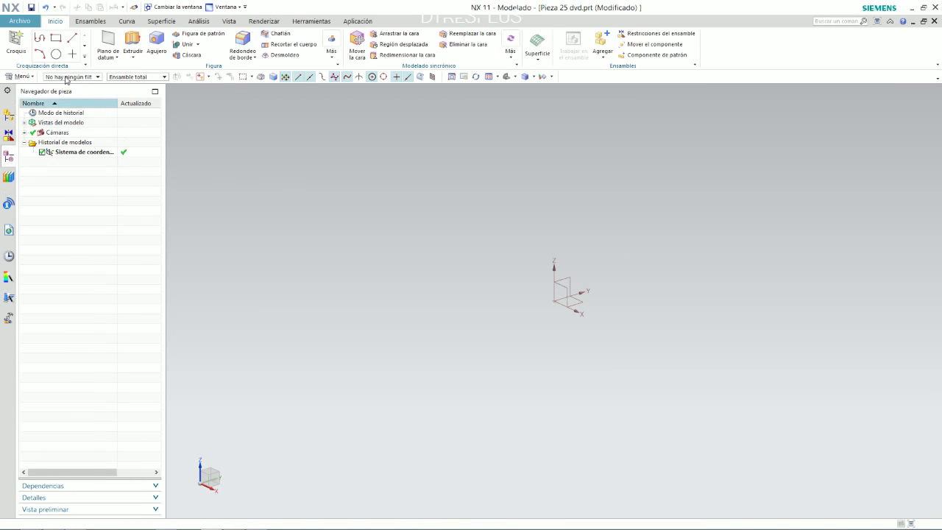
# - Create a sketch on the XZ plane of the new part's datum coordinate system
pyautogui.click(15, 43)
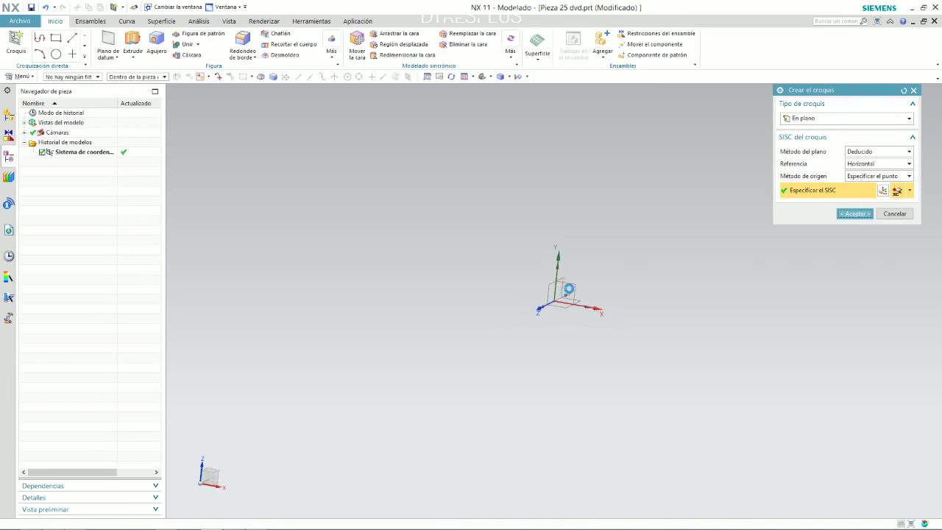
pyautogui.middleClick(563, 289)
# - Draw a 2 in diameter circle centred on the sketch origin
pyautogui.click(134, 37)
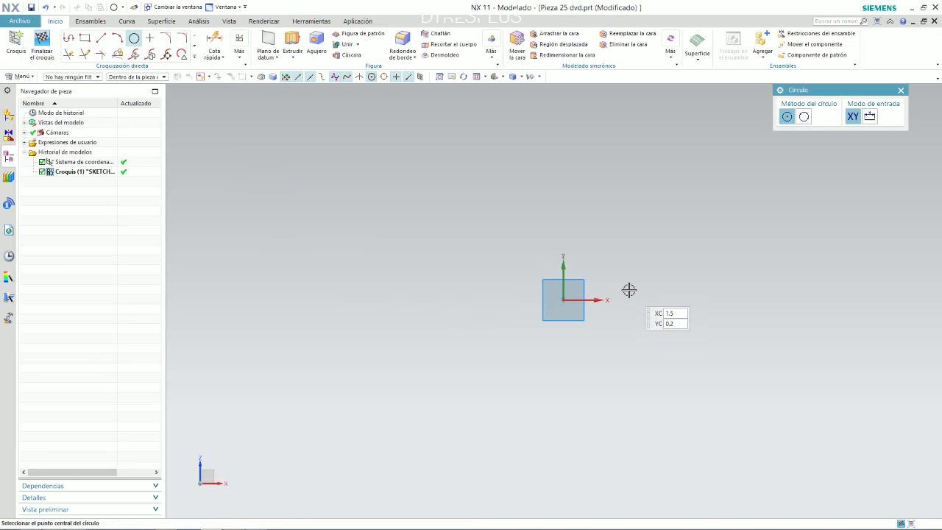
pyautogui.click(501, 308)
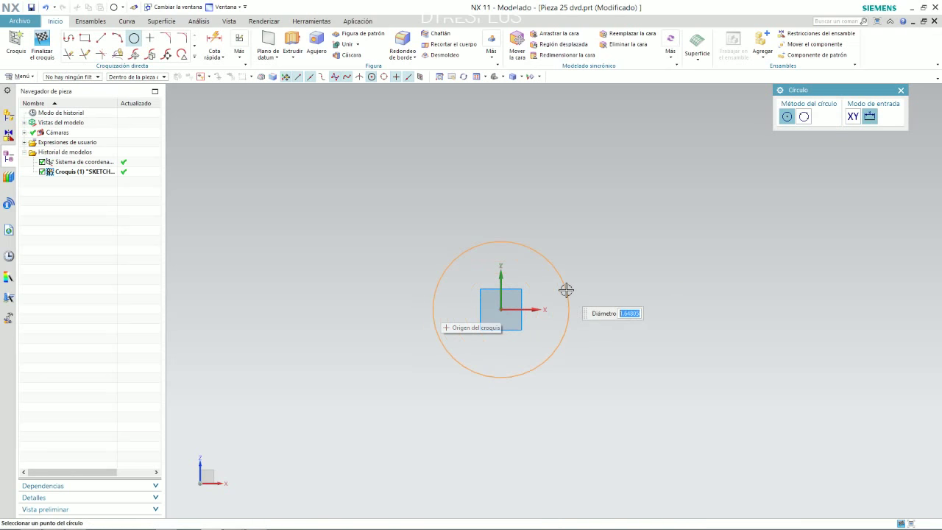
pyautogui.write('3.2')
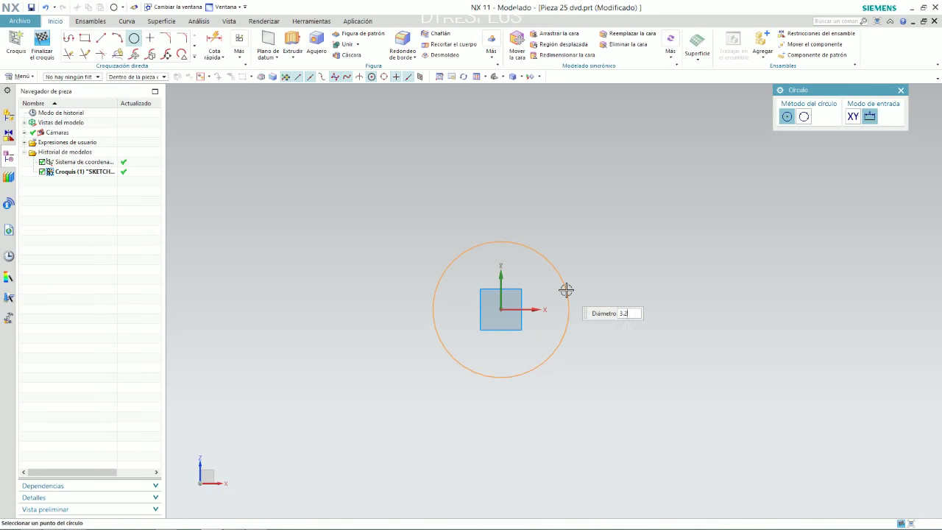
pyautogui.hotkey('alt', 'Tab')
pyautogui.hotkey('alt', 'Tab')
pyautogui.write('2')
pyautogui.press('Return')
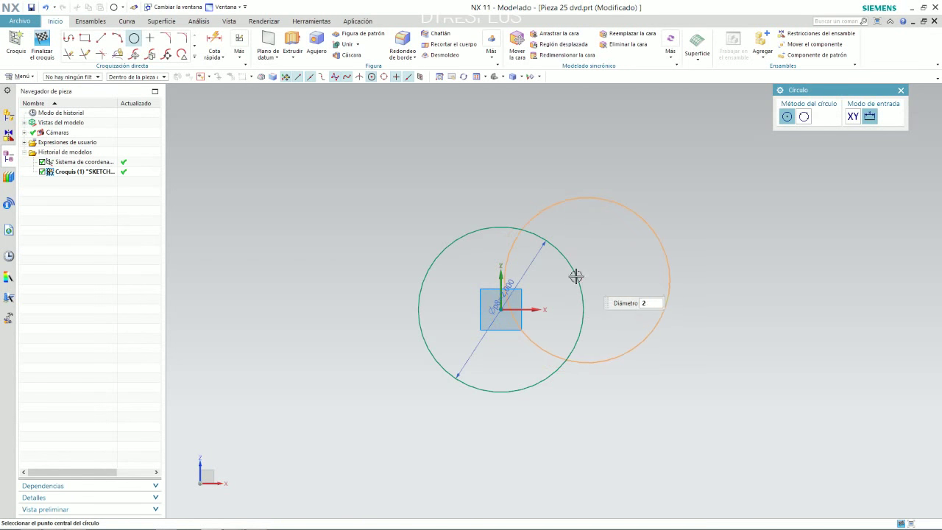
# - Draw a 0.5 in diameter circle about 1.6 in left of and 1.7 in above the sketch origin
pyautogui.hotkey('alt', 'Tab')
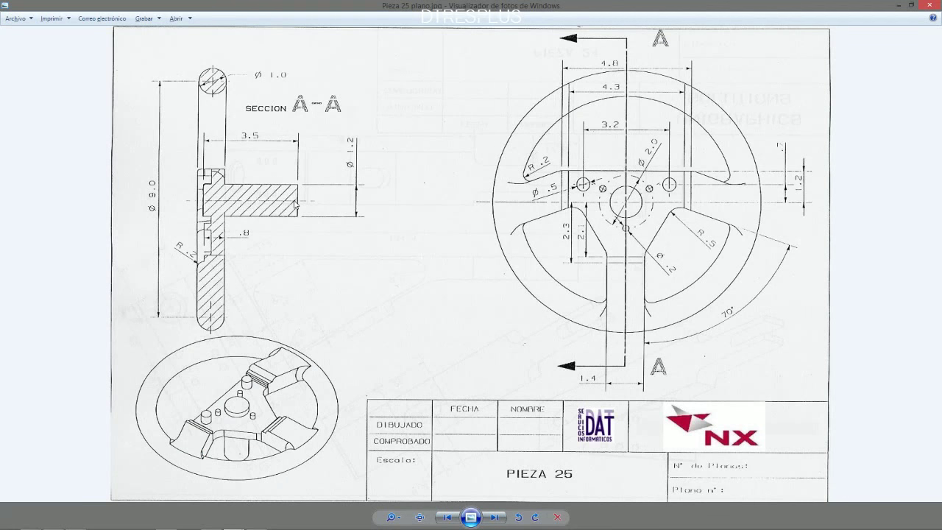
pyautogui.hotkey('alt', 'Tab')
pyautogui.write('0.5')
pyautogui.press('Return')
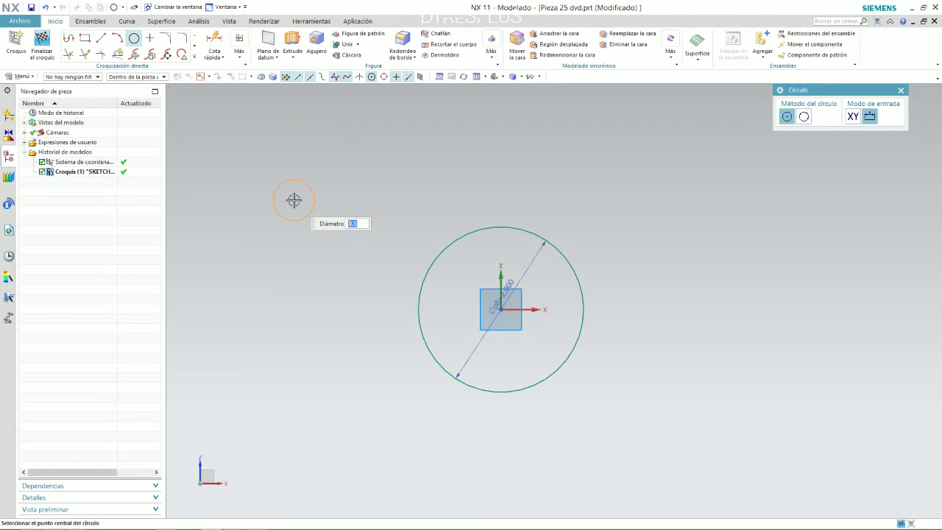
pyautogui.click(368, 165)
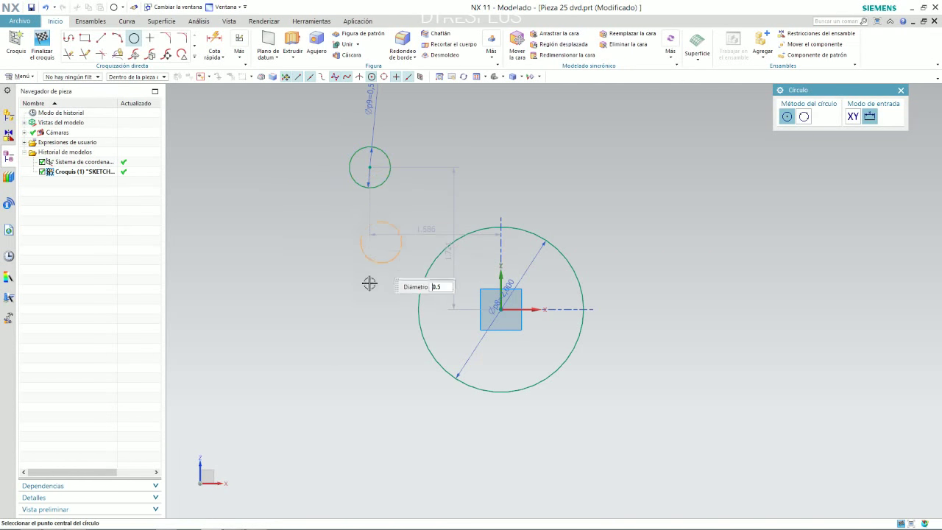
pyautogui.scroll(-3, 368, 283)
pyautogui.scroll(3, 442, 221)
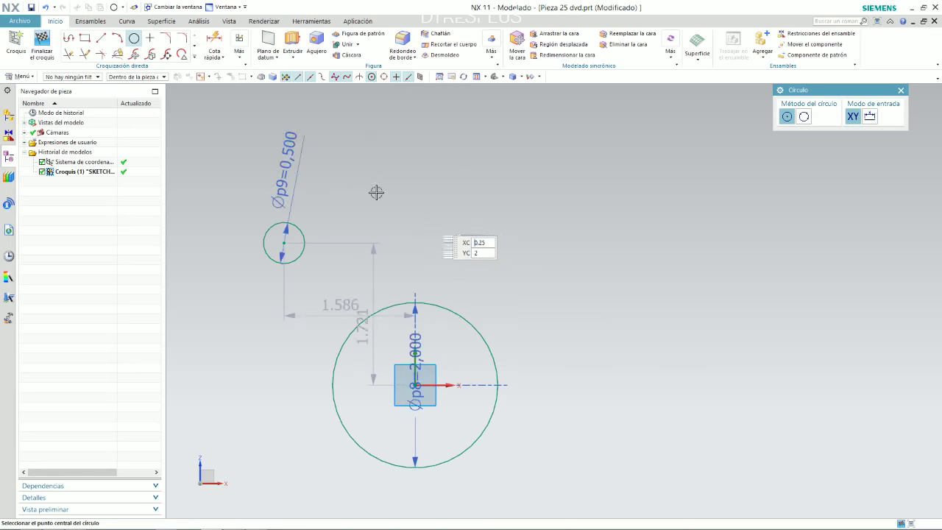
# - Mirror the 0.5 in circle about the sketch's vertical axis
pyautogui.click(194, 56)
pyautogui.click(69, 118)
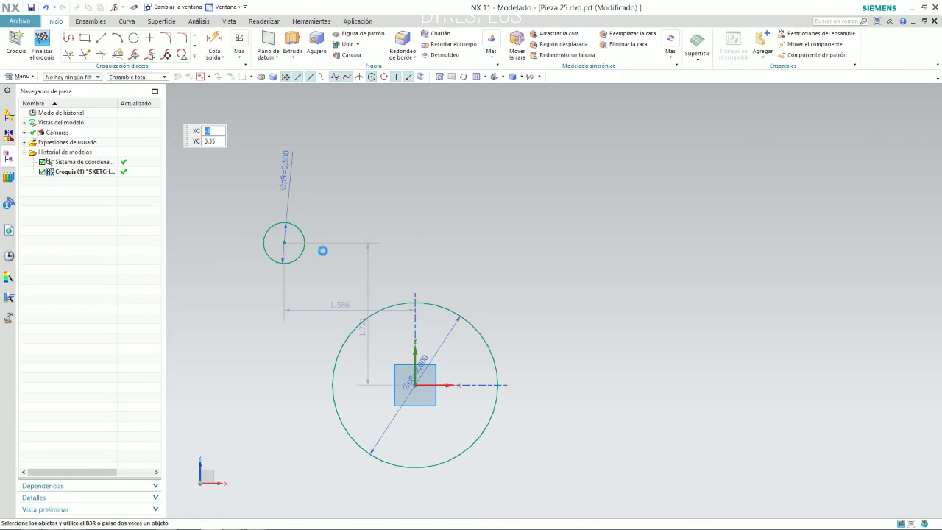
pyautogui.click(299, 230)
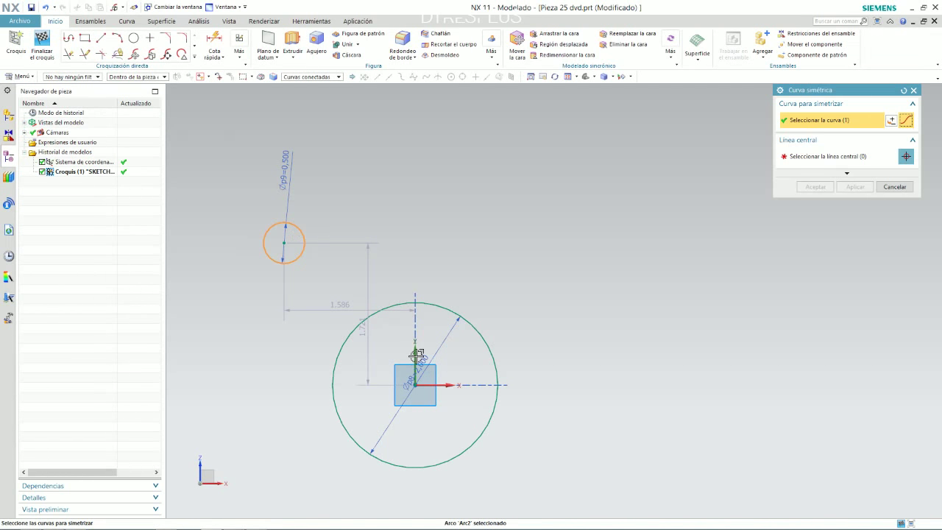
pyautogui.middleClick(416, 351)
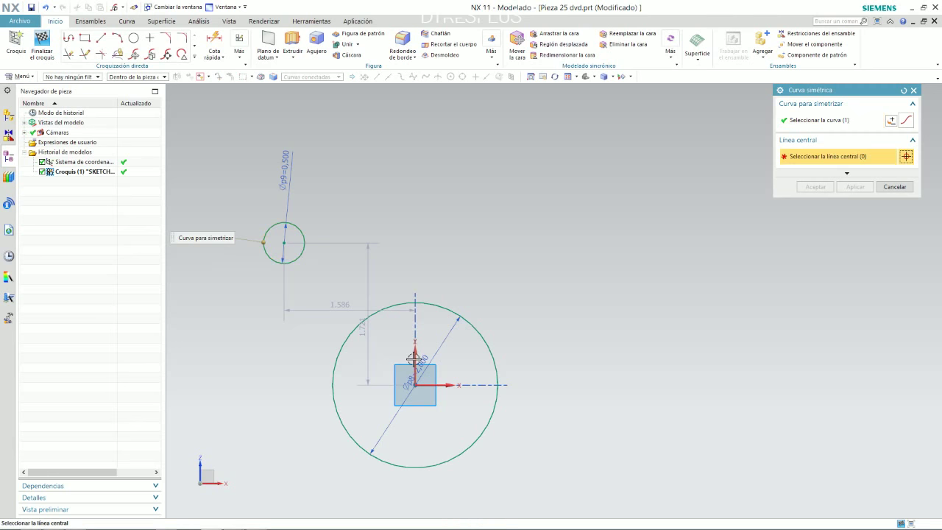
pyautogui.click(416, 352)
pyautogui.middleClick(416, 352)
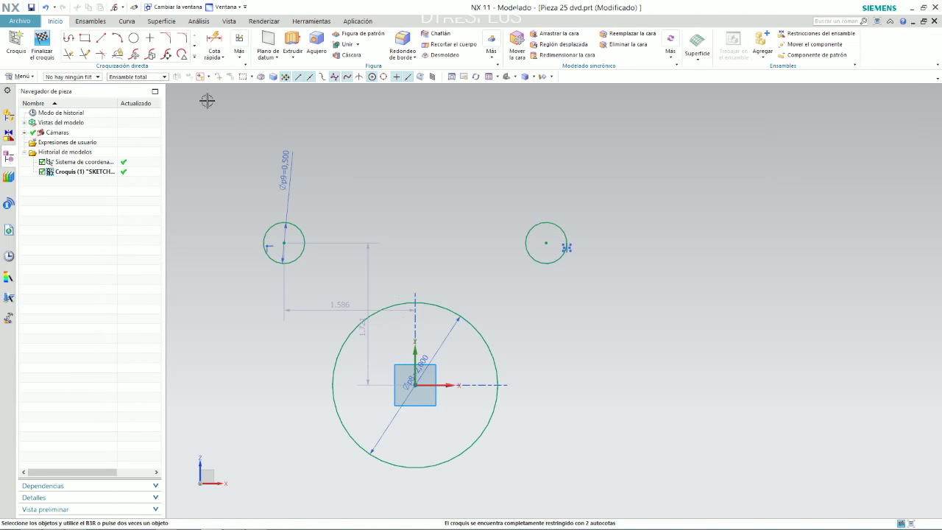
# - Dimension the horizontal distance between the two small circles' centres as 3.2 in
pyautogui.click(214, 43)
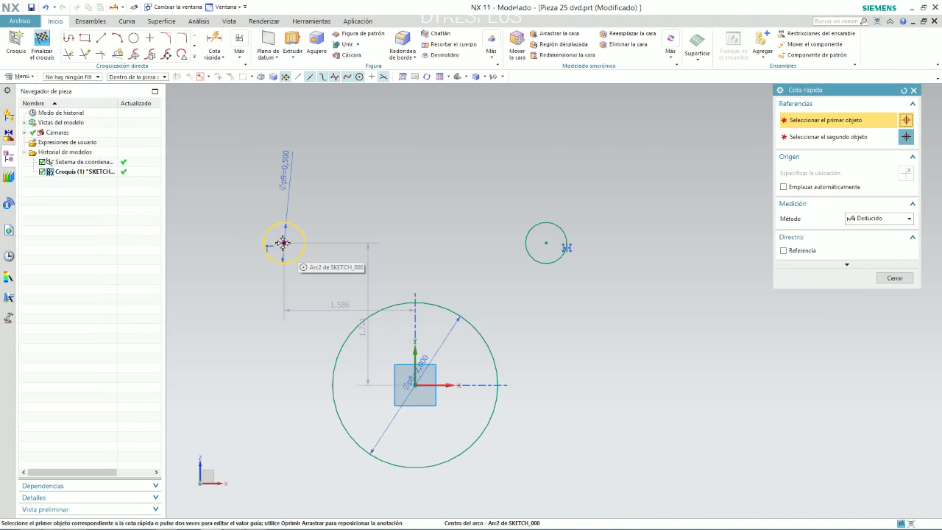
pyautogui.click(283, 242)
pyautogui.click(544, 241)
pyautogui.click(545, 242)
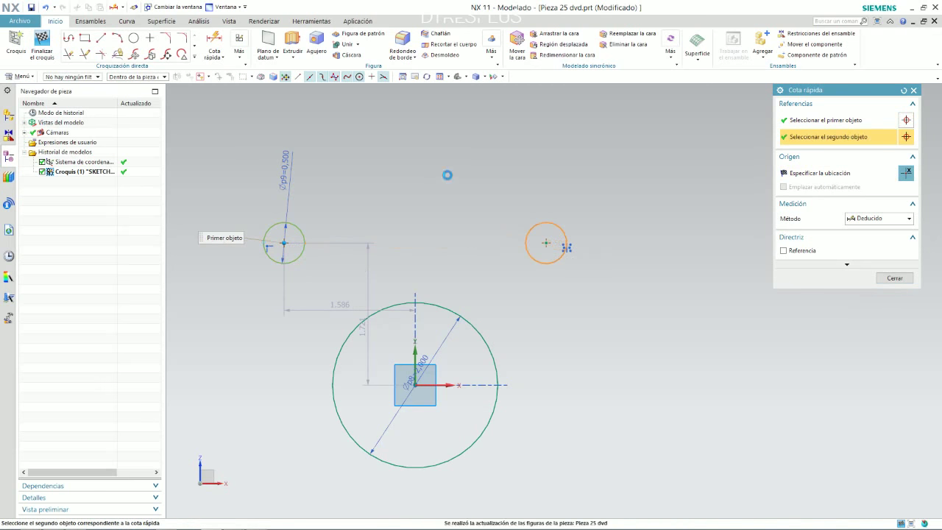
pyautogui.click(445, 167)
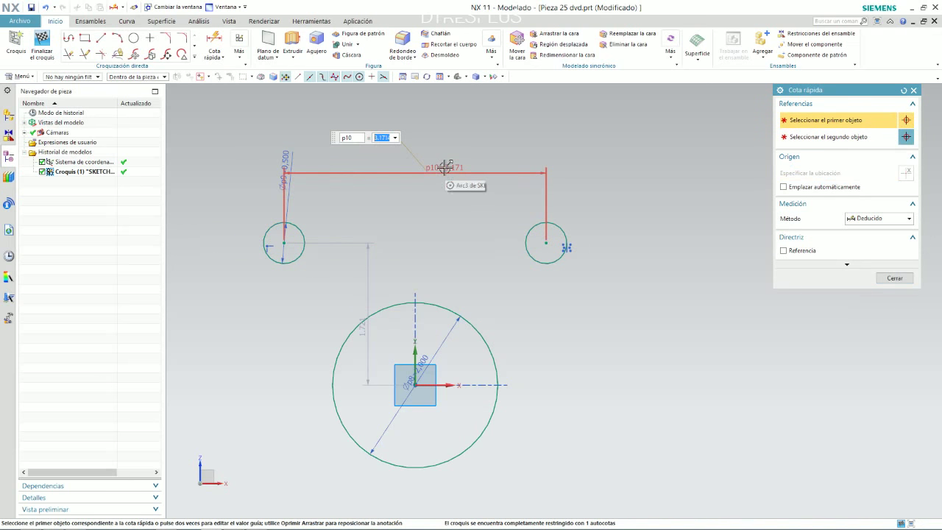
pyautogui.write('3.2')
pyautogui.press('Return')
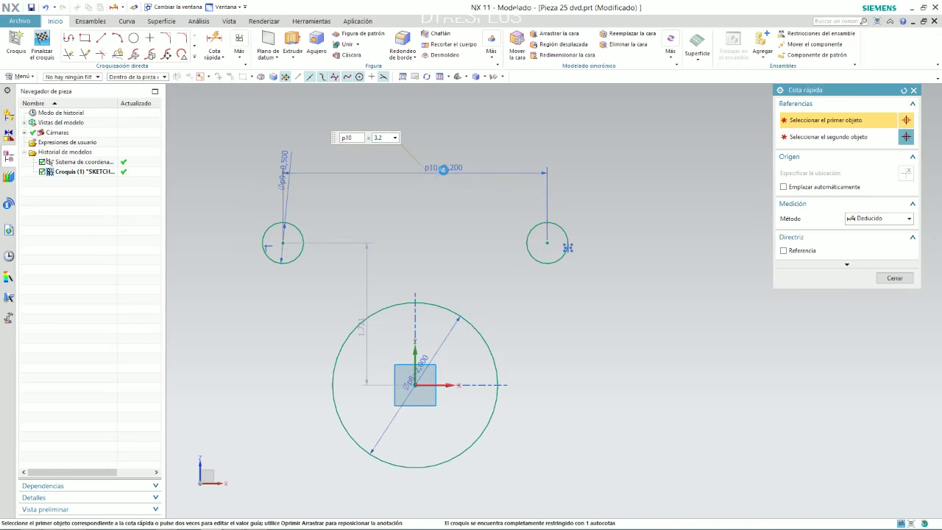
# - Dimension the height of the right small circle's centre above the horizontal axis as 0.7 in
pyautogui.hotkey('alt', 'Tab')
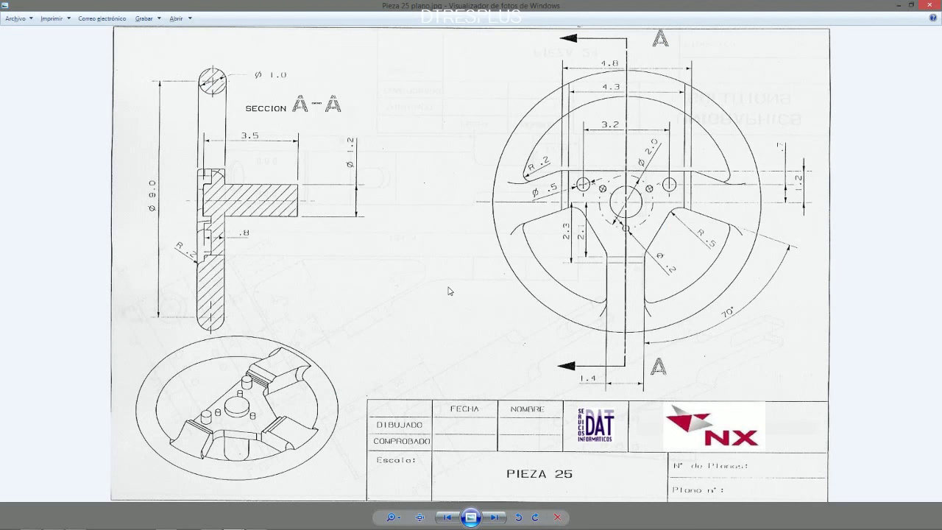
pyautogui.hotkey('alt', 'Tab')
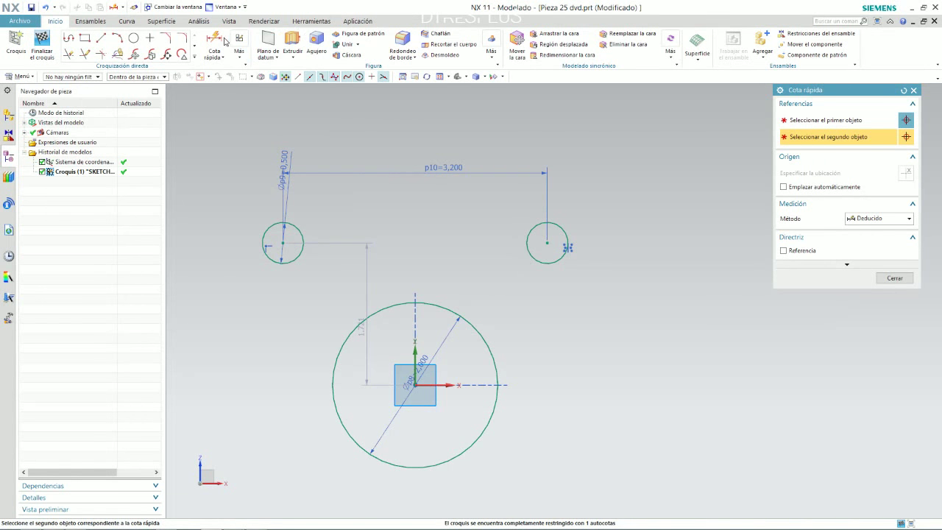
pyautogui.press('Escape')
pyautogui.click(547, 242)
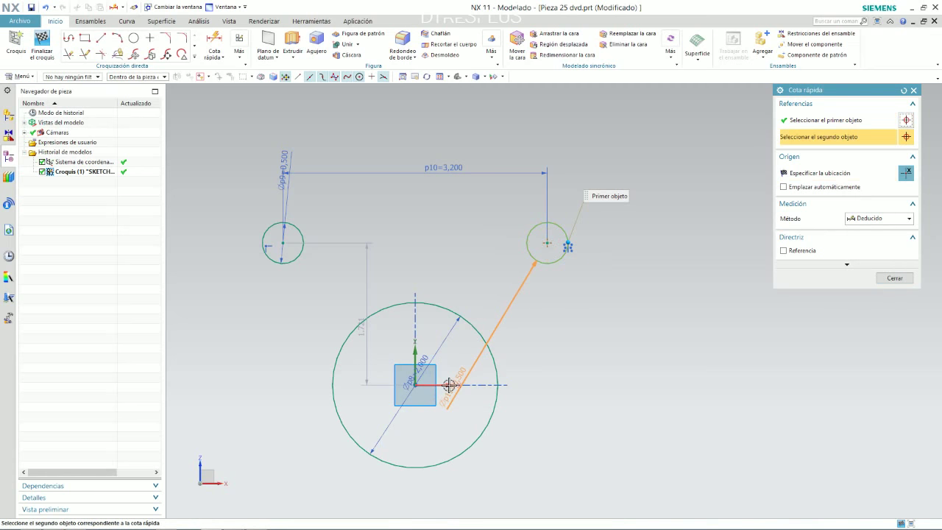
pyautogui.click(463, 384)
pyautogui.click(602, 330)
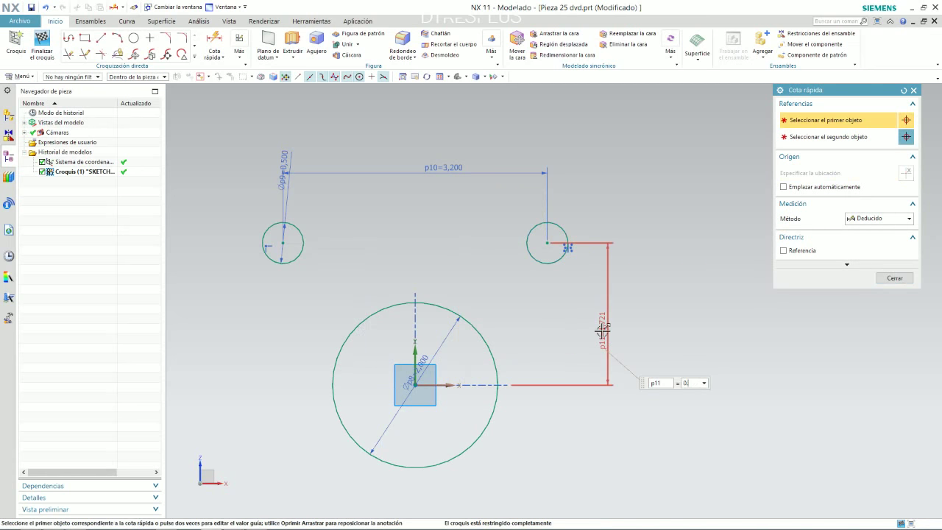
pyautogui.click(614, 307)
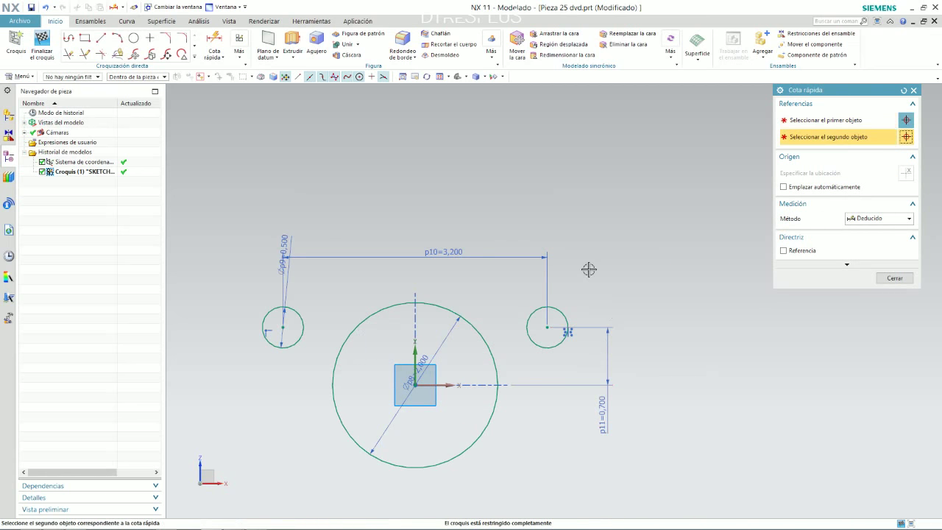
# - Check the small circles' position on the Pieza 25 drawing and delete their 0.7 in vertical dimension from the sketch
pyautogui.scroll(-3, 591, 267)
pyautogui.scroll(3, 587, 274)
pyautogui.hotkey('alt', 'Tab')
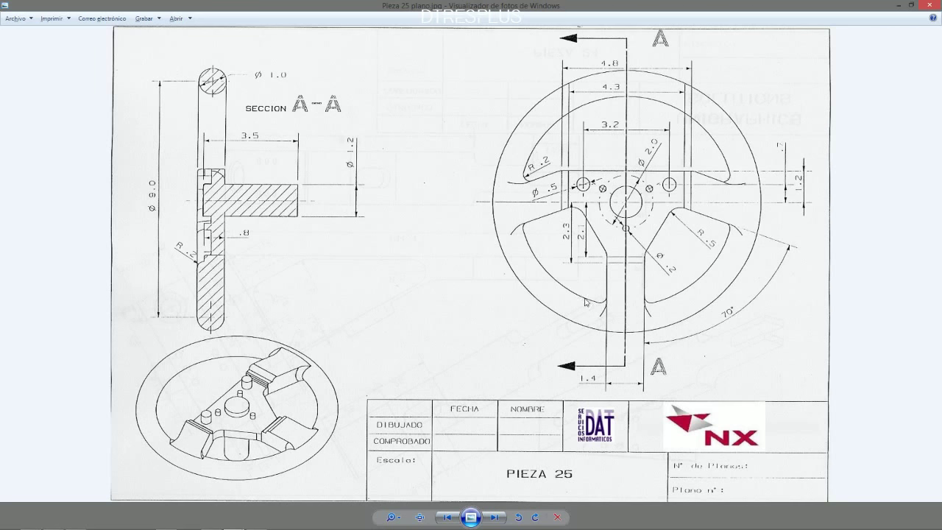
pyautogui.hotkey('alt', 'Tab')
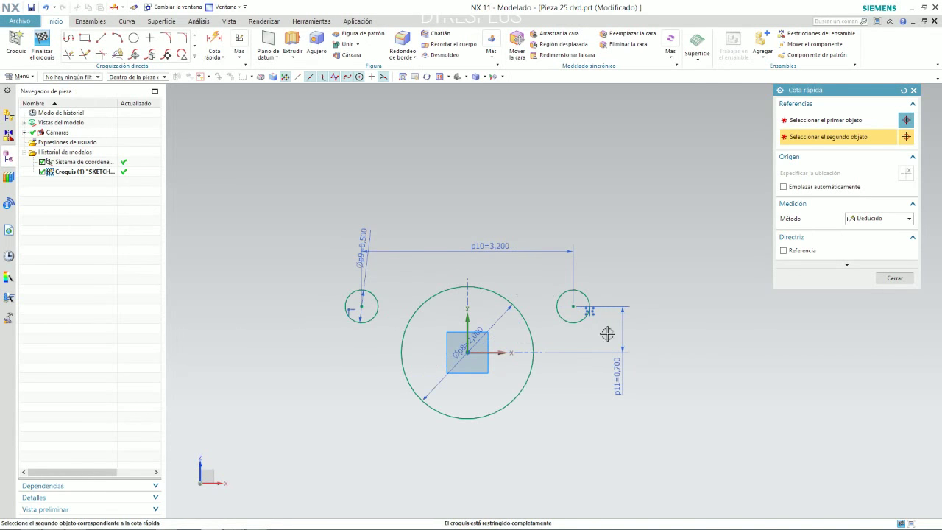
pyautogui.press('Escape')
pyautogui.click(623, 384)
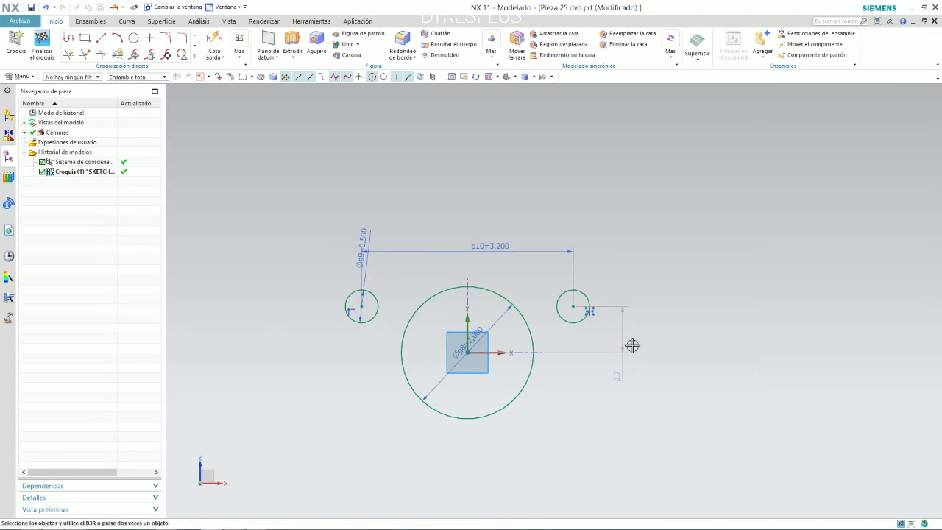
# - Draw a horizontal line about 5.5 in long, about 2.35 in above the horizontal axis, over the three circles
pyautogui.click(101, 38)
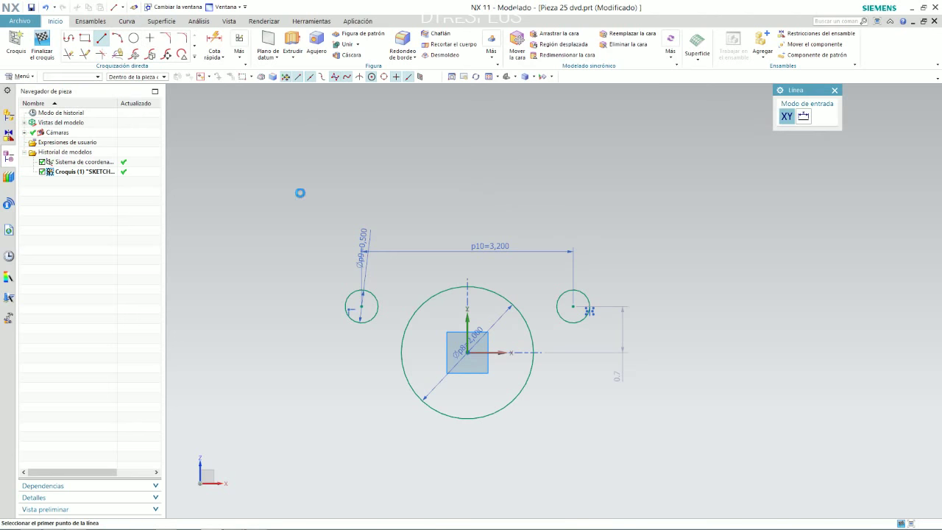
pyautogui.click(315, 197)
pyautogui.click(678, 197)
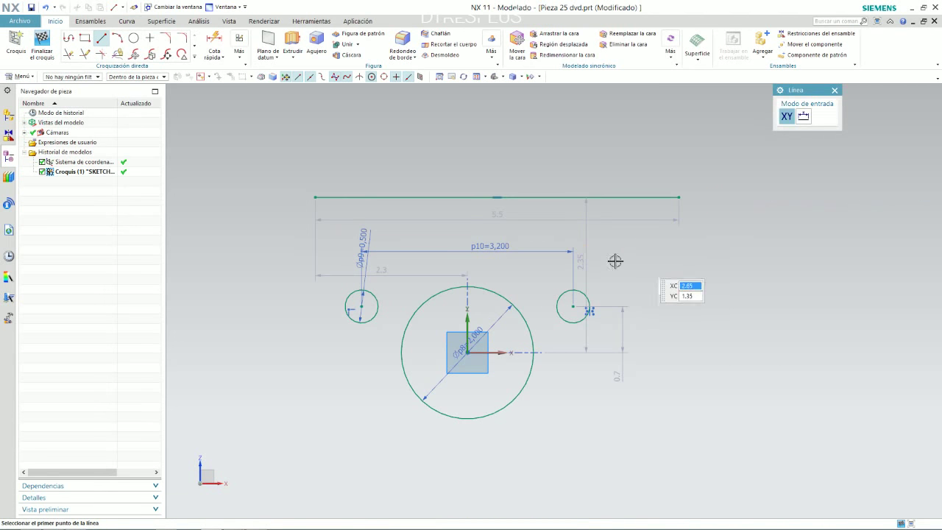
pyautogui.press('Escape')
# - Constrain the horizontal line's midpoint to align vertically with the centre of the 2 in circle
pyautogui.click(497, 197)
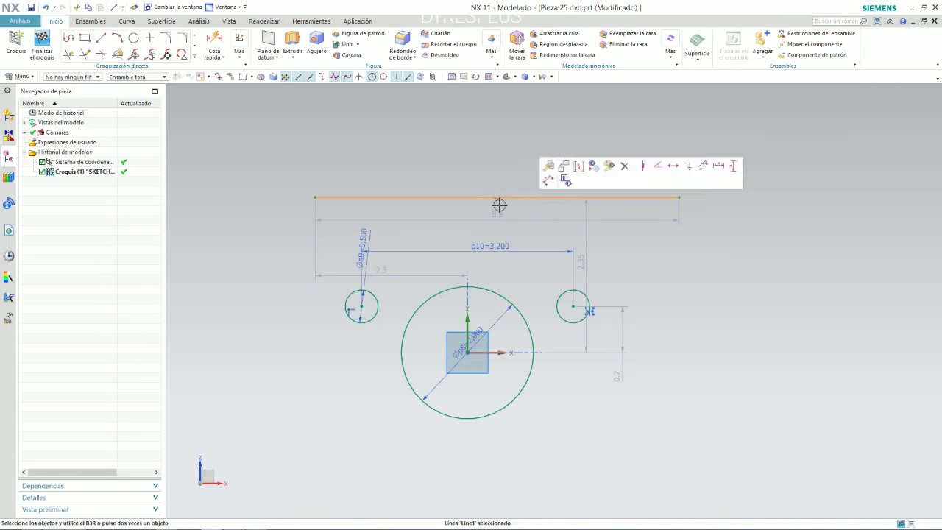
pyautogui.click(468, 351)
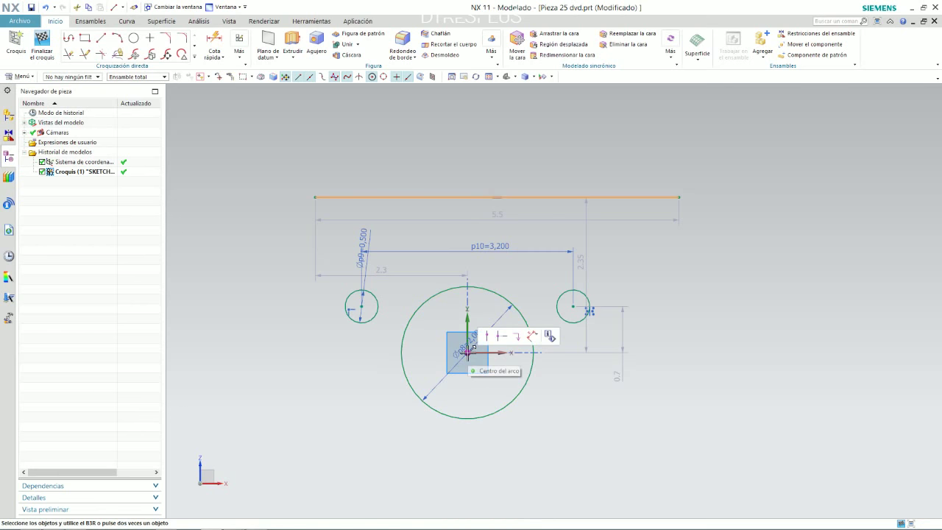
pyautogui.click(502, 336)
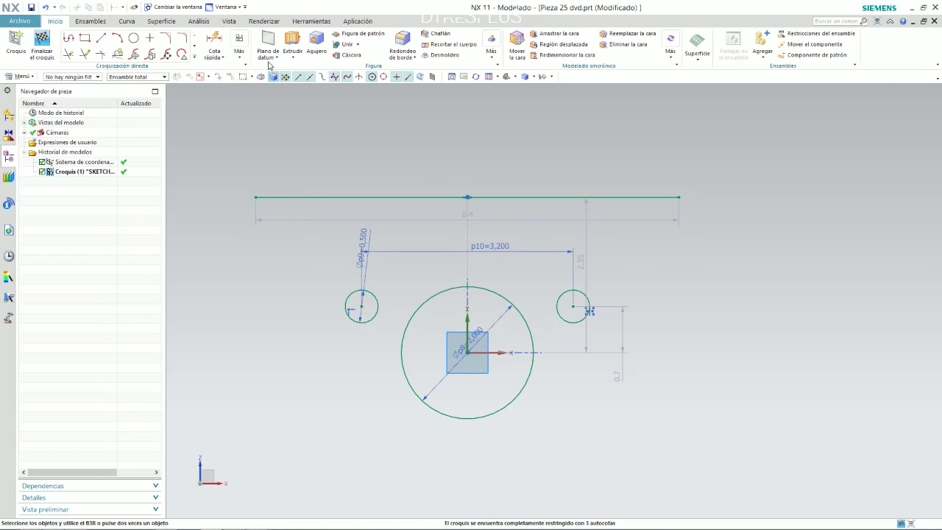
# - Move the line's height dimension clear of the circles and set the line 1.2 in above the horizontal axis
pyautogui.click(214, 43)
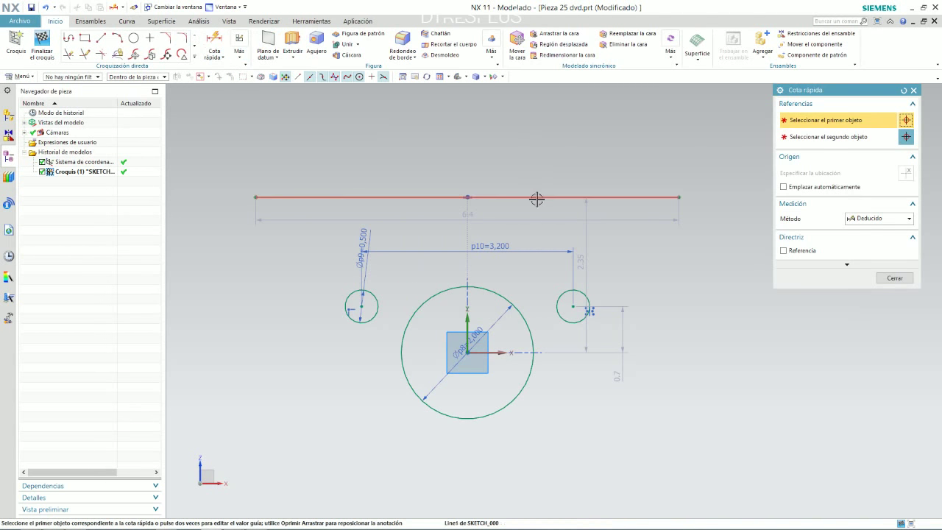
pyautogui.press('Escape')
pyautogui.moveTo(585, 243); pyautogui.dragTo(750, 275)
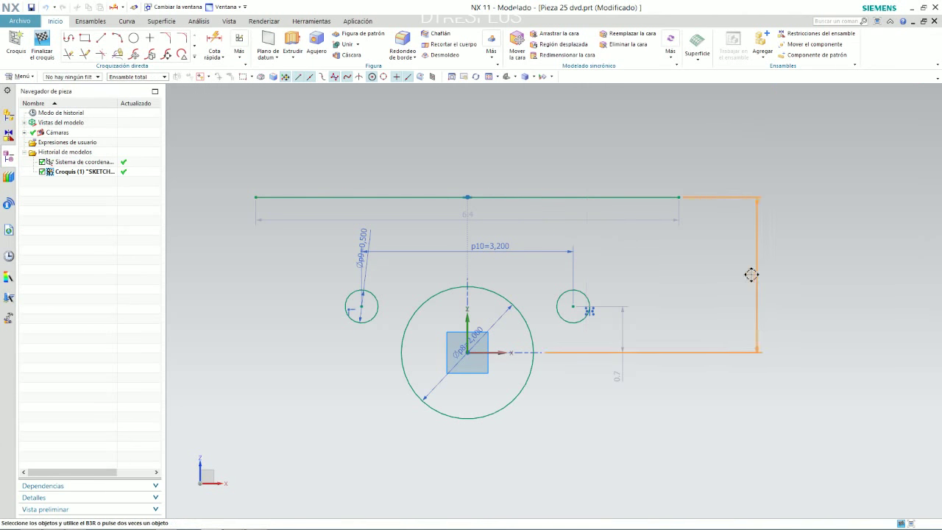
pyautogui.hotkey('alt', 'Tab')
pyautogui.hotkey('alt', 'Tab')
pyautogui.doubleClick(751, 272)
pyautogui.write('1.2')
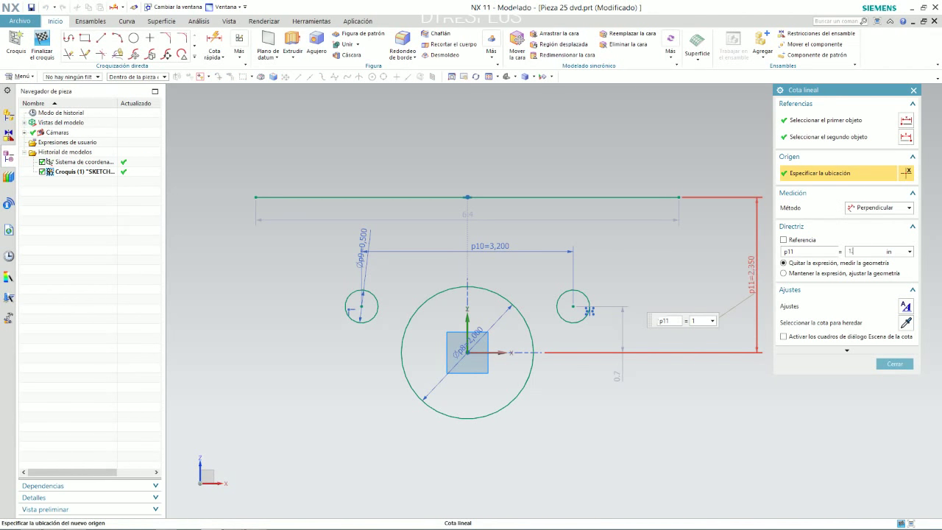
pyautogui.press('Return')
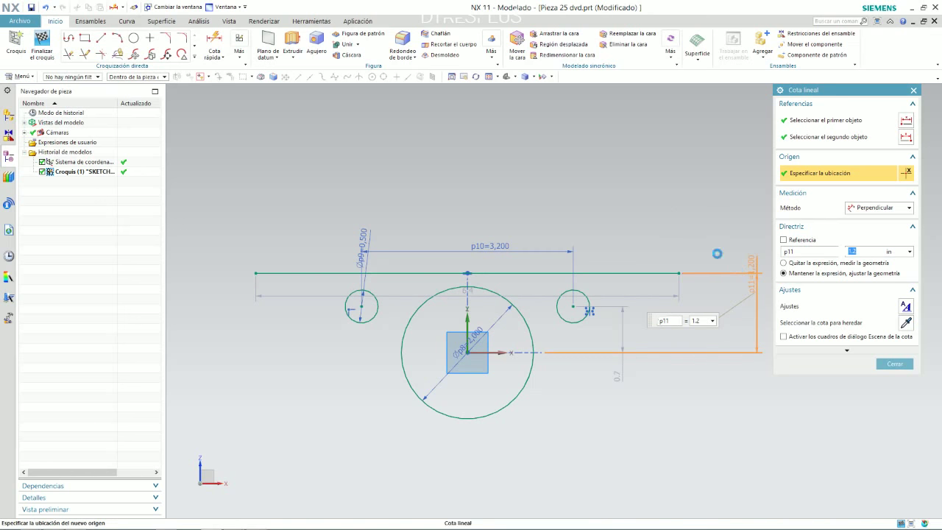
pyautogui.middleClick(678, 230)
# - Check the widths on the Pieza 25 drawing and set the upper horizontal line's length to 4.3 in
pyautogui.hotkey('alt', 'Tab')
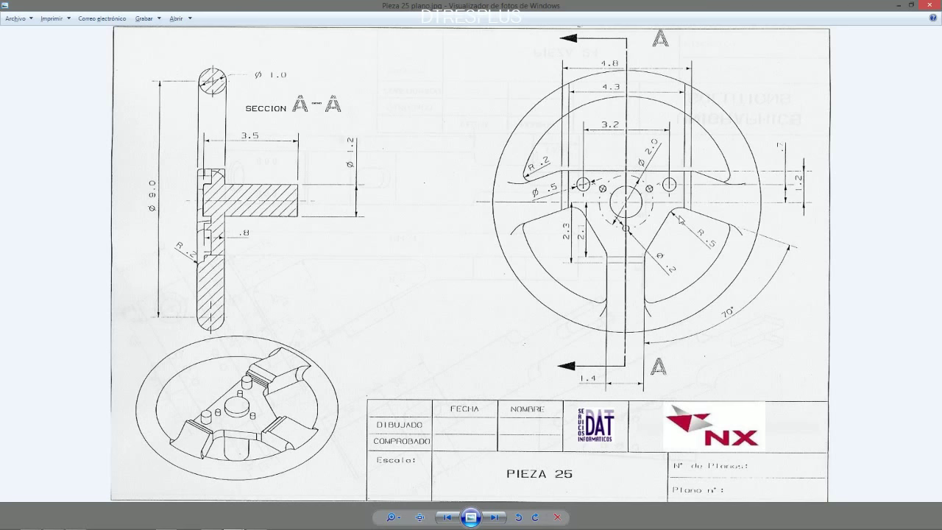
pyautogui.scroll(1, 671, 144)
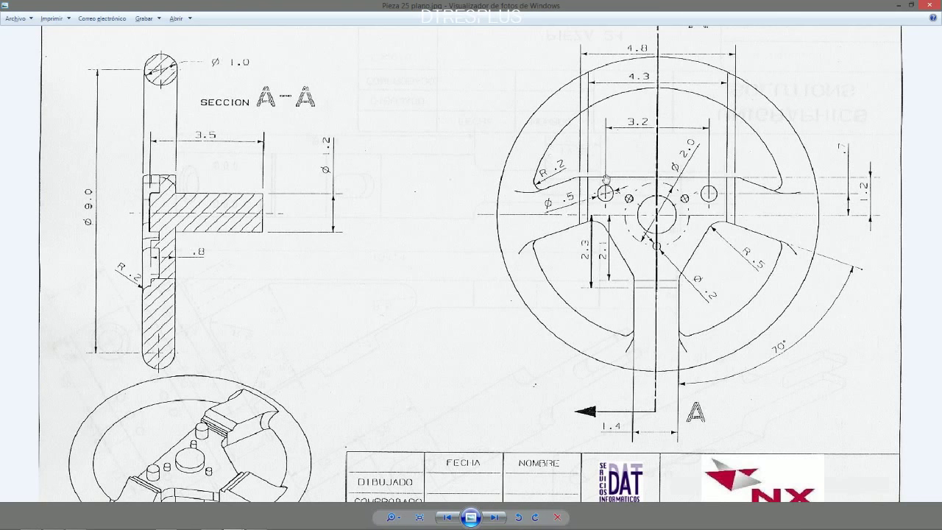
pyautogui.hotkey('alt', 'Tab')
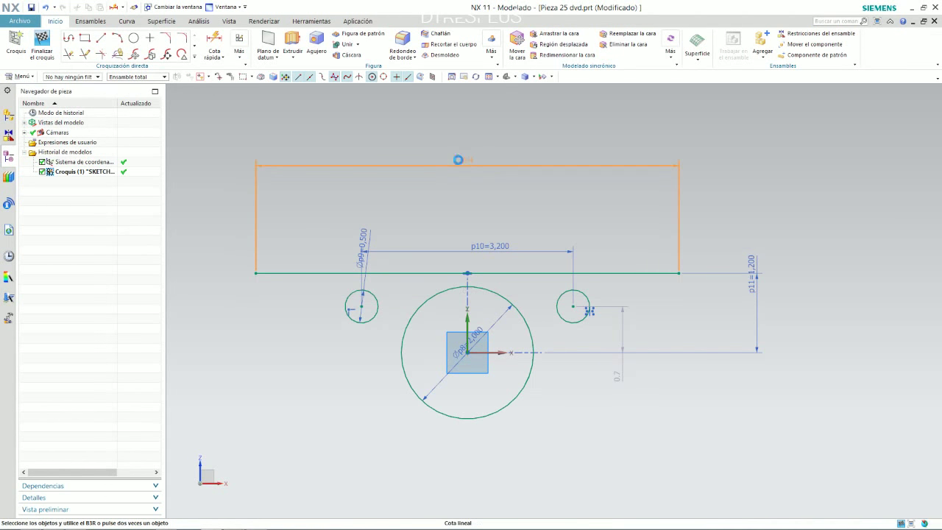
pyautogui.click(459, 159)
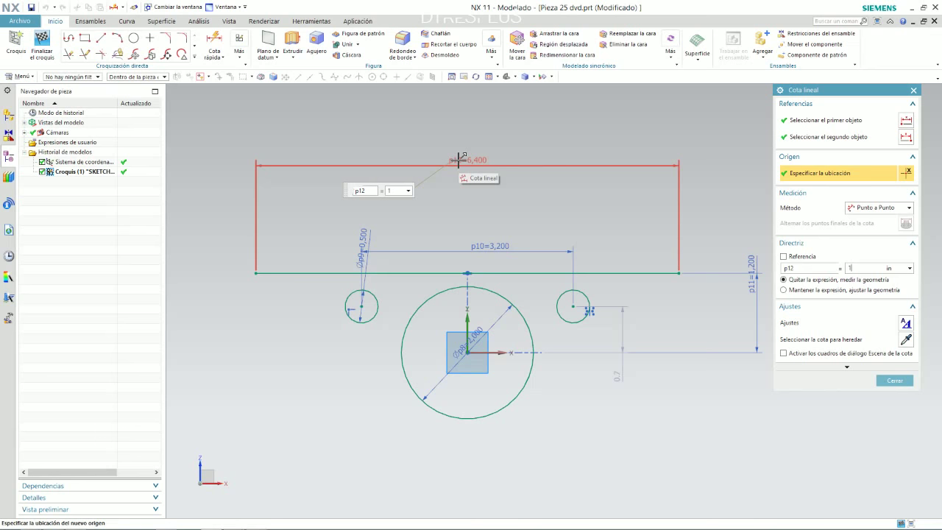
pyautogui.press('BackSpace')
pyautogui.write('4.3')
pyautogui.press('Return')
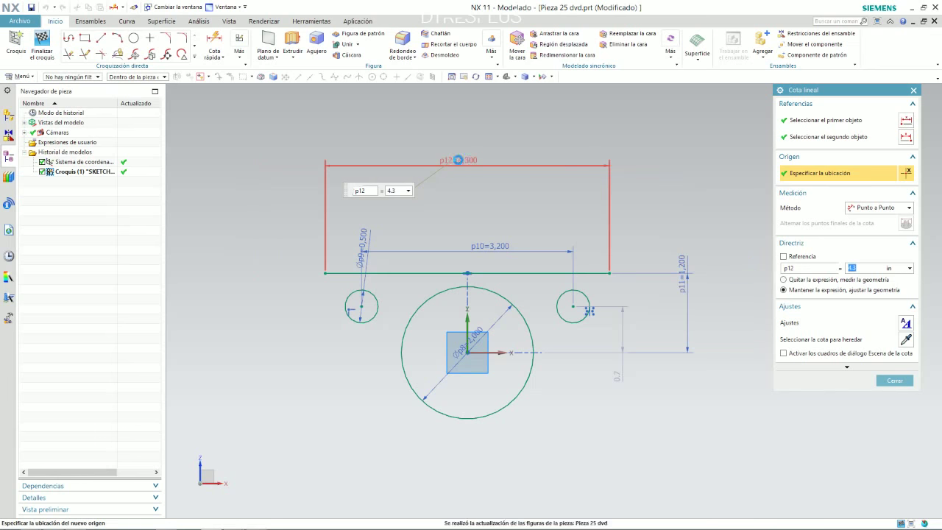
pyautogui.middleClick(454, 177)
pyautogui.scroll(3, 488, 212)
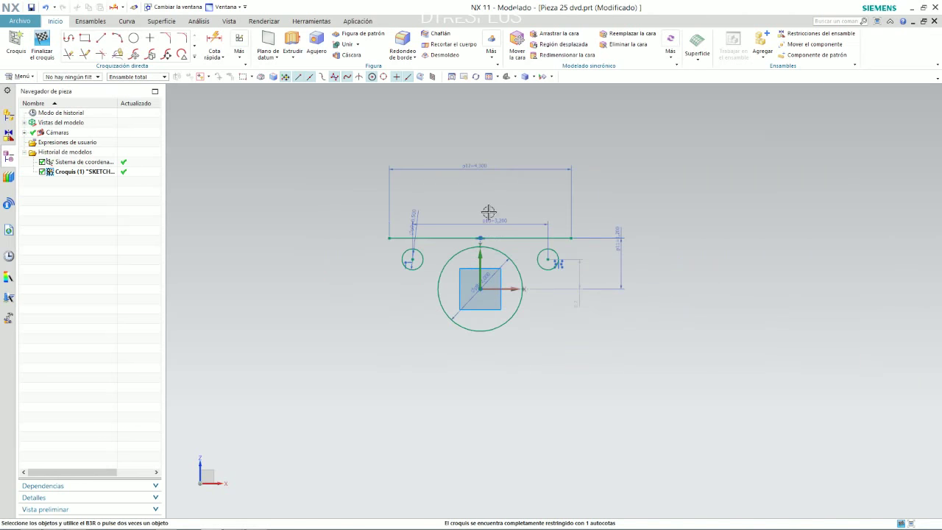
# - Draw a slanted line about 5.4 in long, running outward and down from the left end of the upper horizontal line
pyautogui.scroll(-1, 485, 217)
pyautogui.click(100, 38)
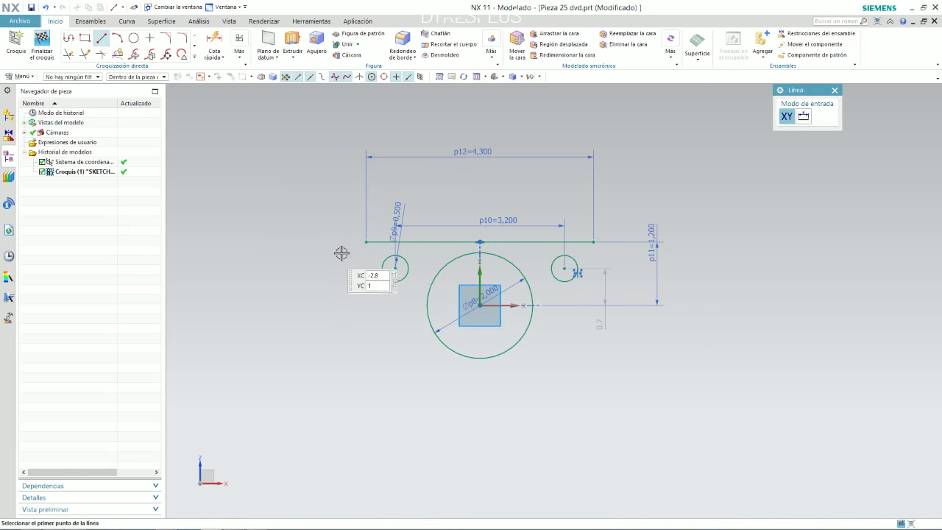
pyautogui.click(68, 38)
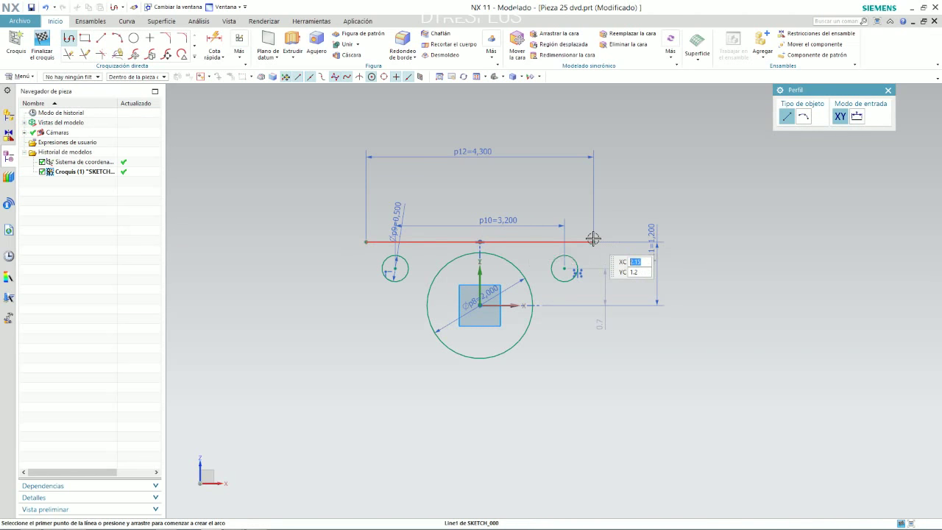
pyautogui.hotkey('alt', 'Tab')
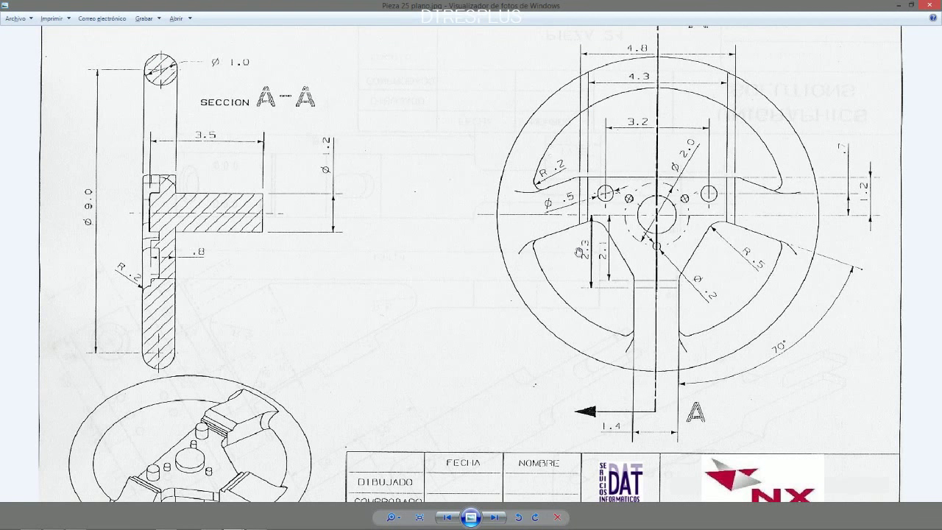
pyautogui.hotkey('alt', 'Tab')
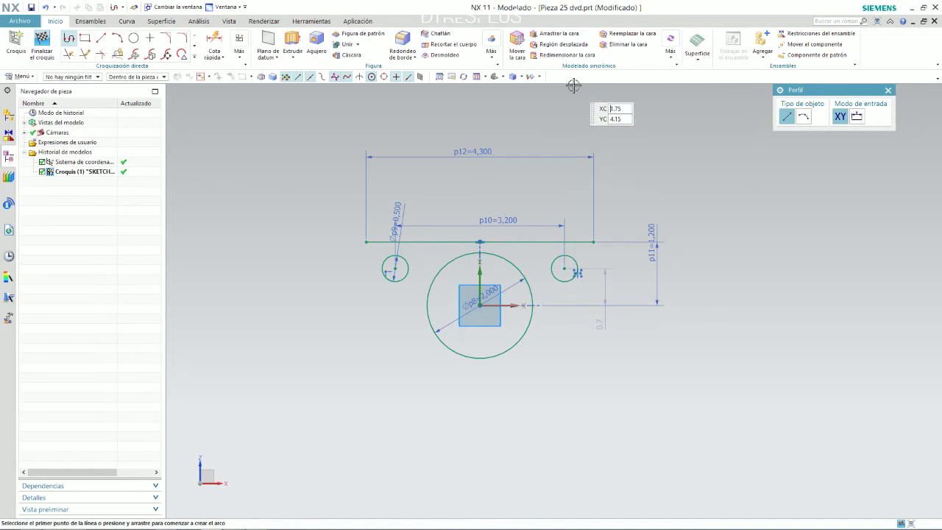
pyautogui.scroll(-3, 574, 147)
pyautogui.click(476, 190)
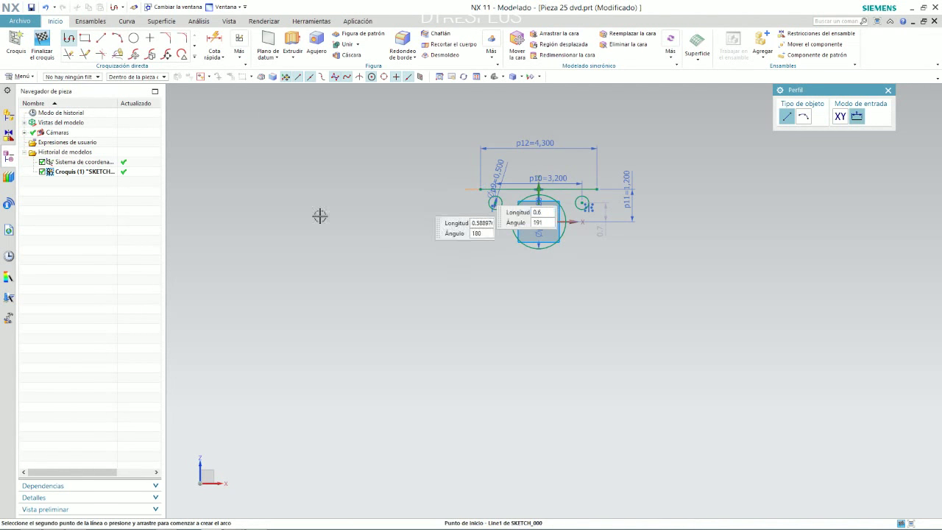
pyautogui.click(345, 243)
pyautogui.press('Escape')
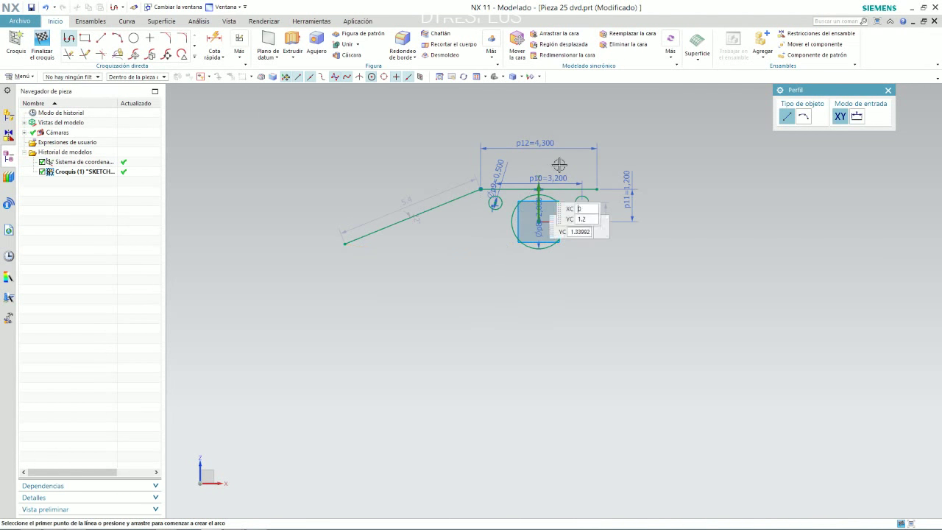
# - Check the lower spoke on the drawing and draw a horizontal line about 1.9 in long, about 3.8 in below the horizontal axis
pyautogui.scroll(3, 558, 165)
pyautogui.hotkey('alt', 'Tab')
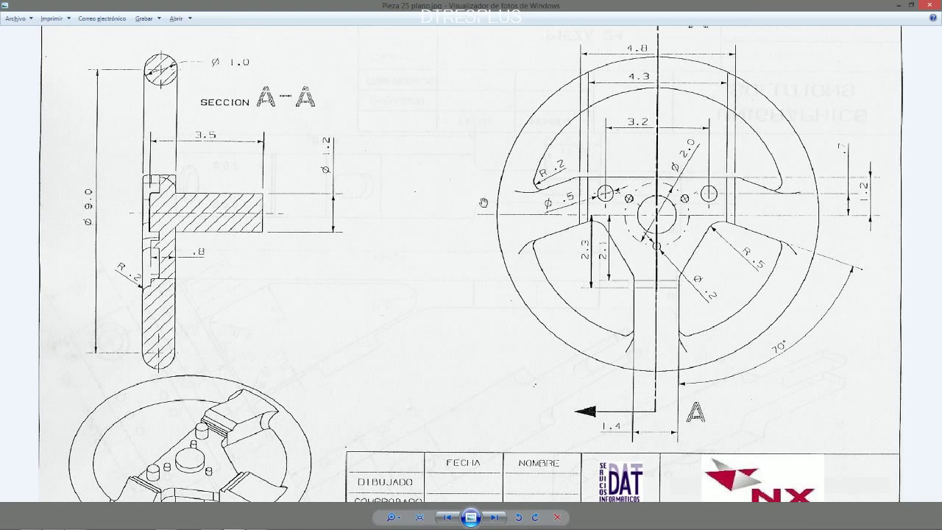
pyautogui.hotkey('alt', 'Tab')
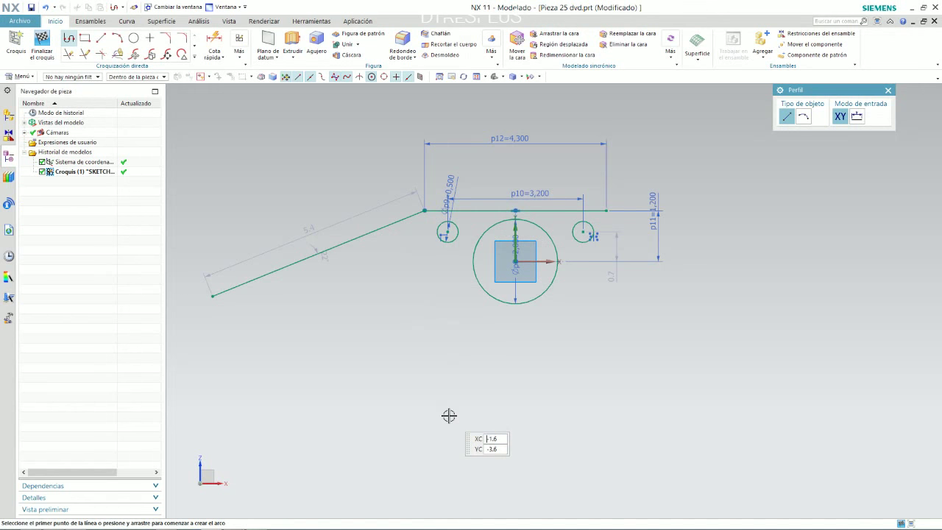
pyautogui.click(101, 37)
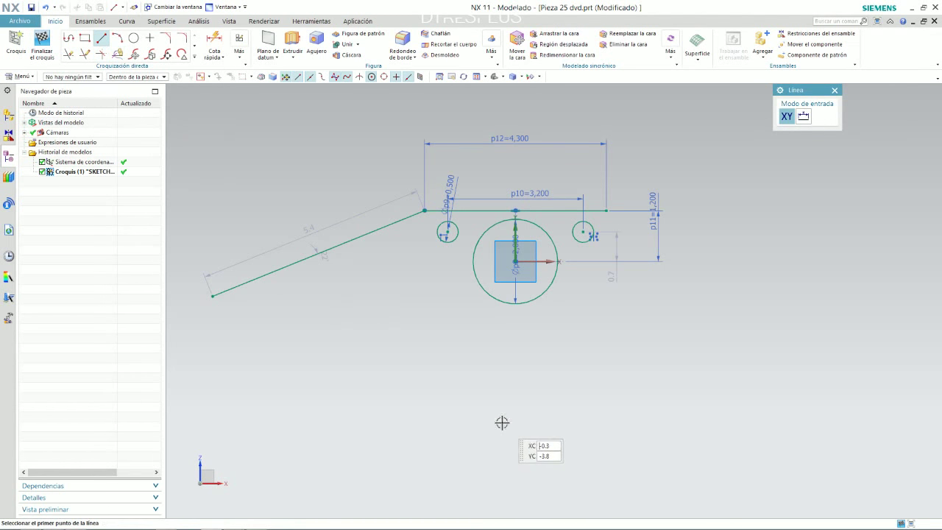
pyautogui.click(583, 421)
pyautogui.press('Escape')
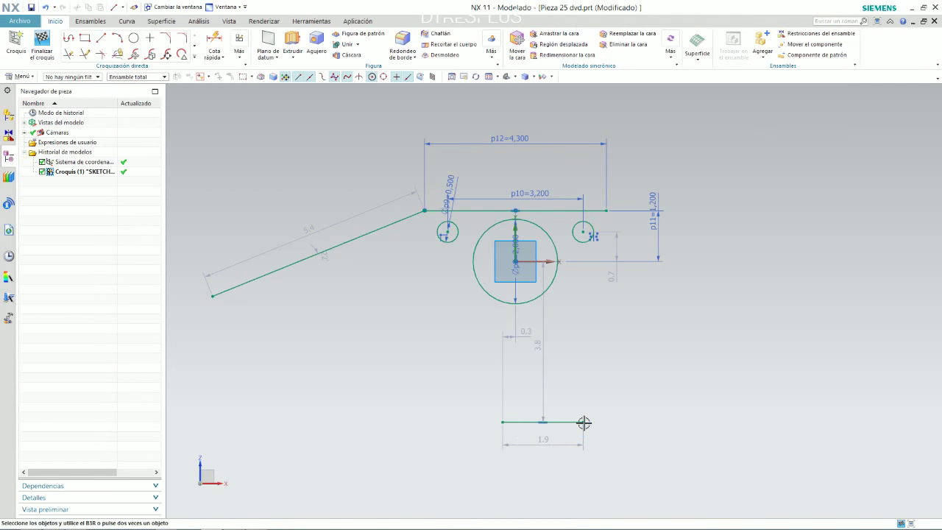
# - Check the lower spoke's width on the drawing and set the lower horizontal line's length to 1.4 in
pyautogui.hotkey('alt', 'Tab')
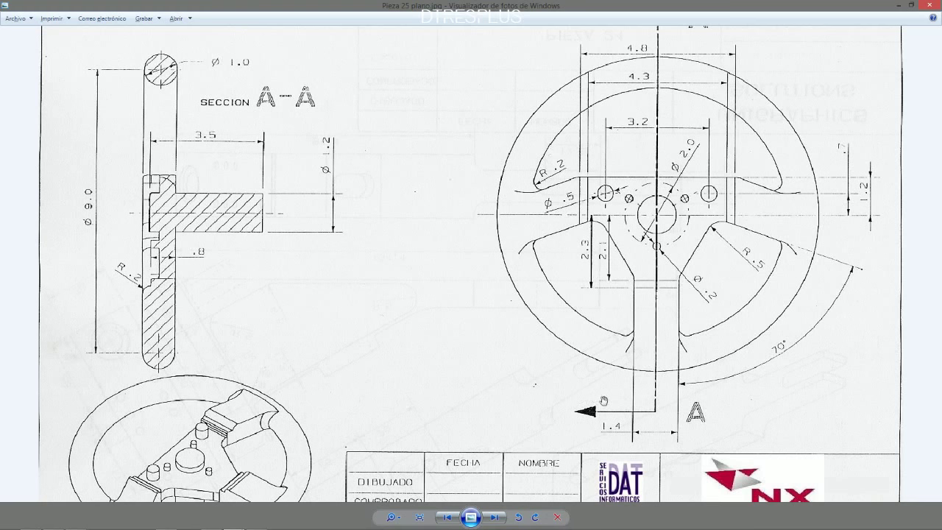
pyautogui.hotkey('alt', 'Tab')
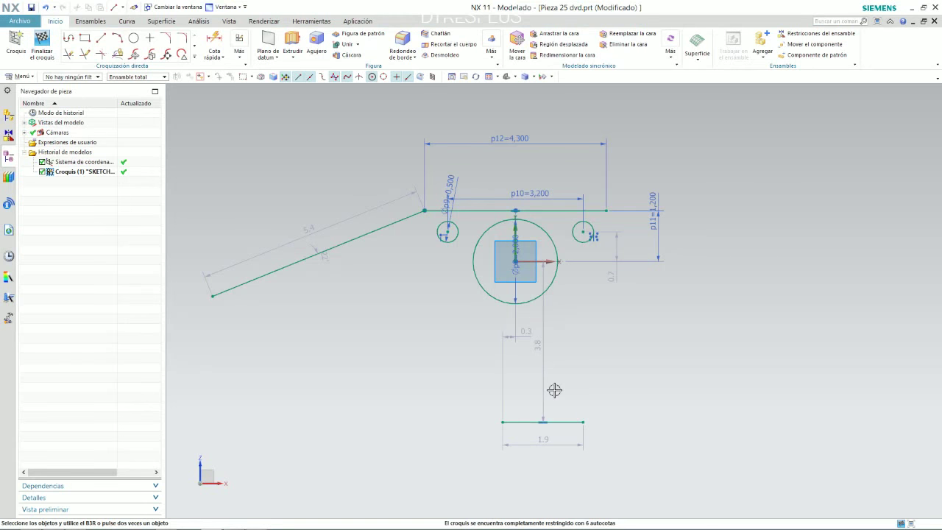
pyautogui.doubleClick(544, 440)
pyautogui.write('1.4')
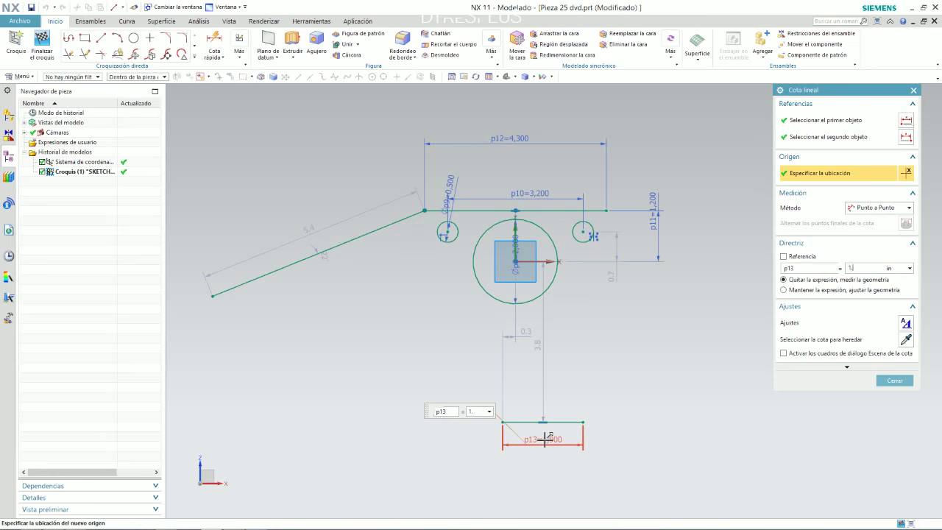
pyautogui.press('Return')
pyautogui.middleClick(572, 423)
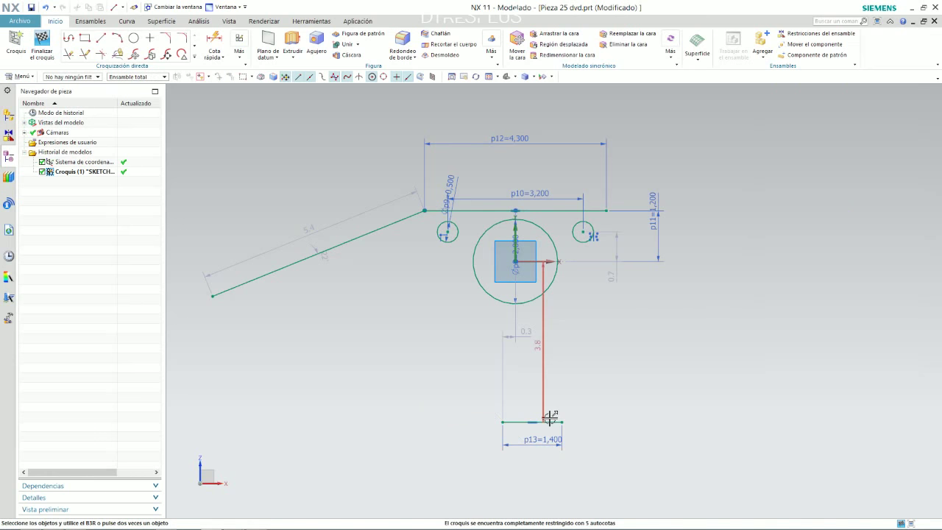
# - Constrain the lower line's midpoint to align vertically with the centre of the 2 in circle
pyautogui.click(515, 423)
pyautogui.click(512, 264)
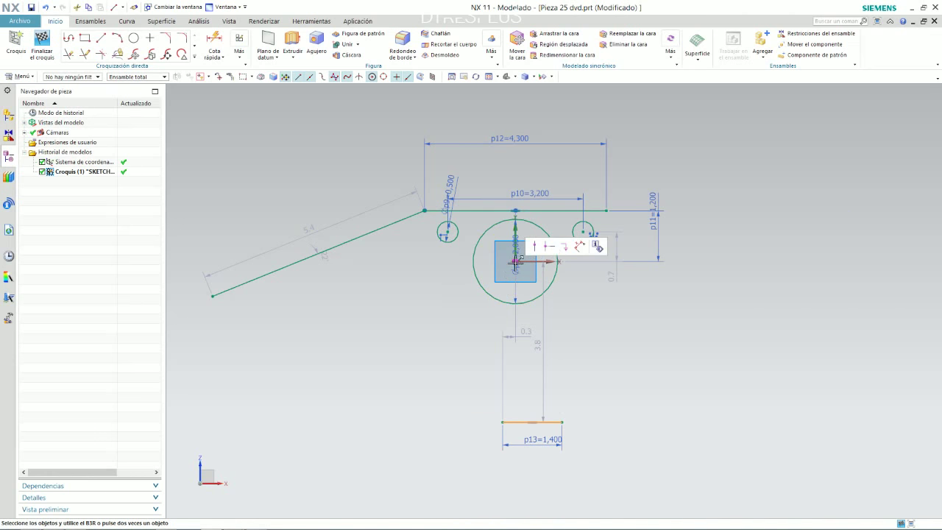
pyautogui.click(567, 246)
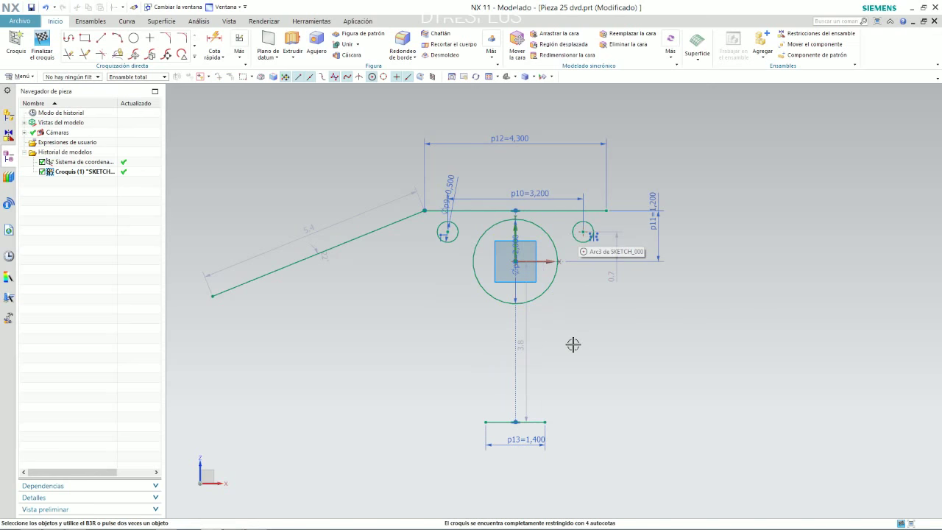
# - Check the lower line's height on the drawing and set the line 2.1 in below the horizontal axis
pyautogui.hotkey('alt', 'Tab')
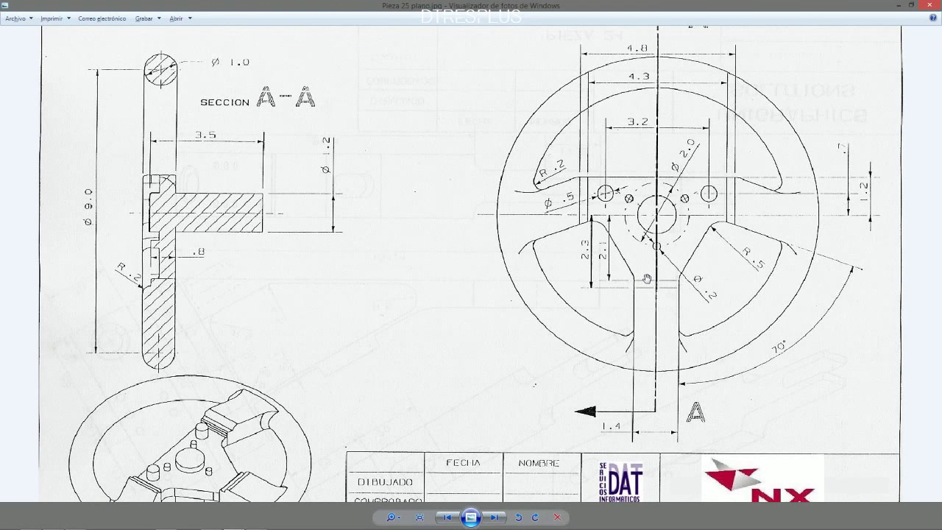
pyautogui.hotkey('alt', 'Tab')
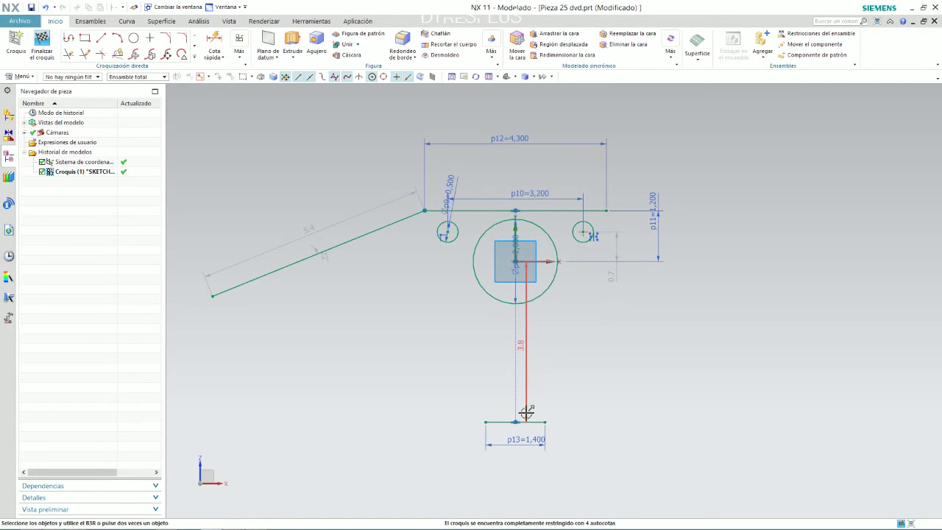
pyautogui.click(530, 363)
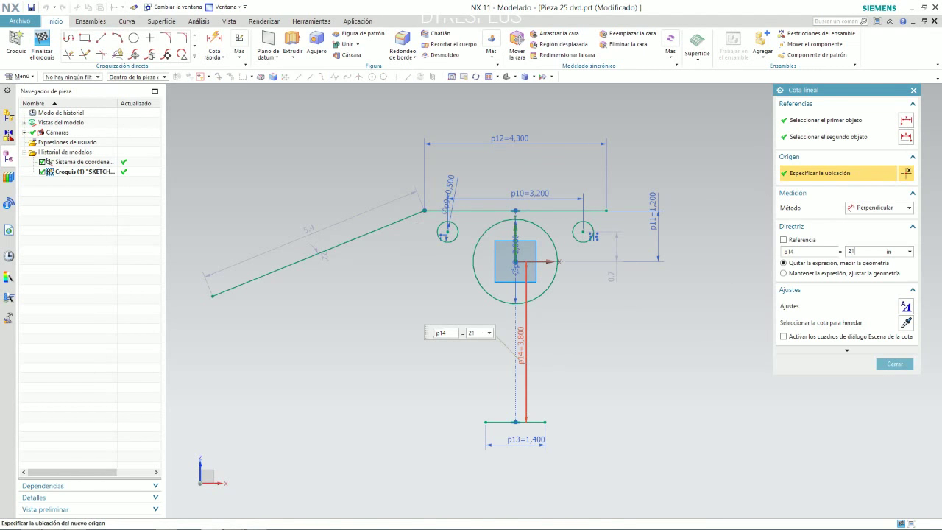
pyautogui.write('21')
pyautogui.press('Return')
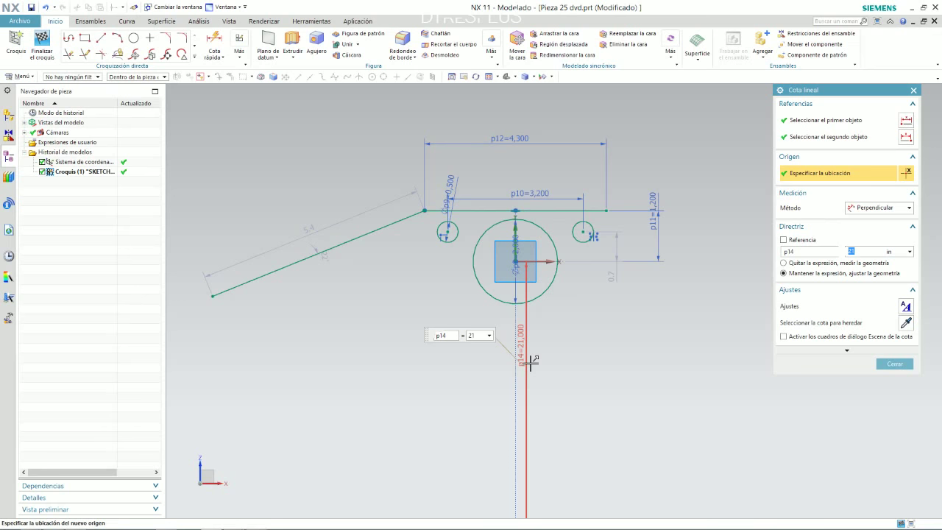
pyautogui.write('2.1')
pyautogui.press('Return')
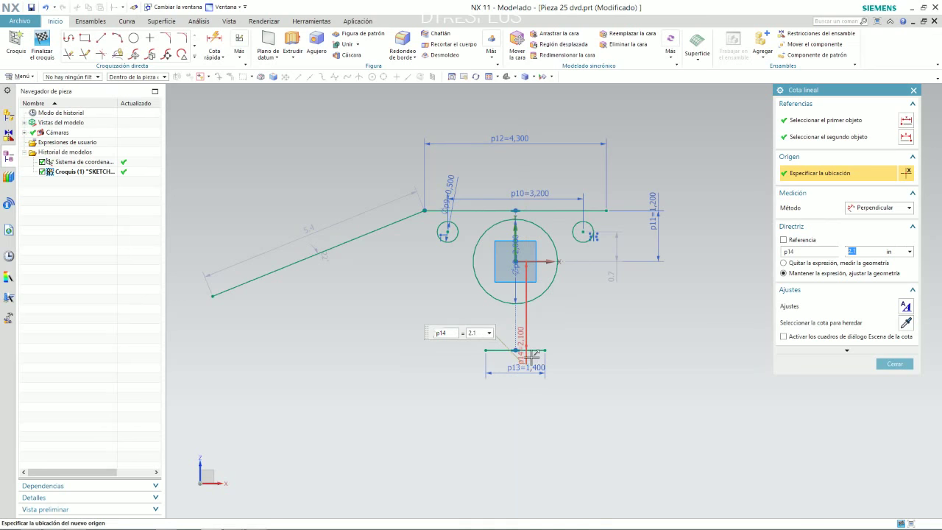
pyautogui.press('Escape')
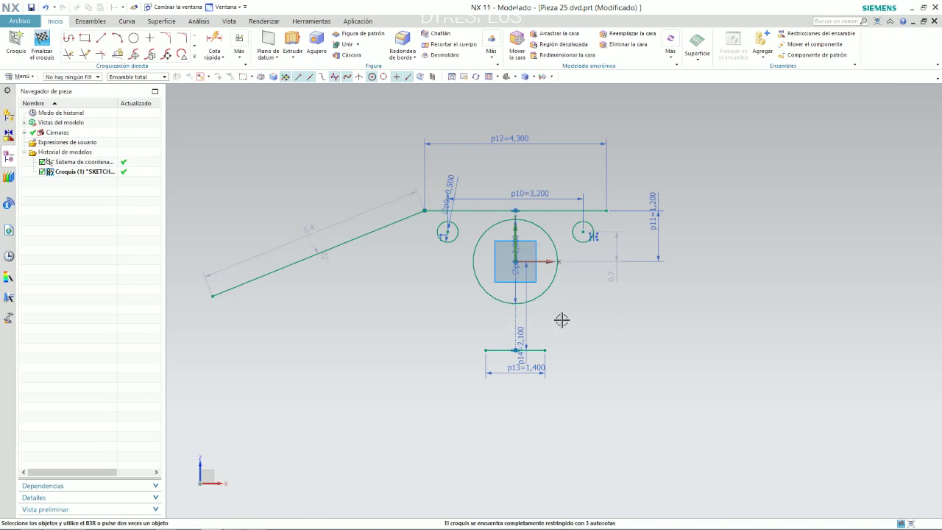
# - Recheck the widths on the drawing and set the upper horizontal line's length to 4.8 in
pyautogui.hotkey('alt', 'Tab')
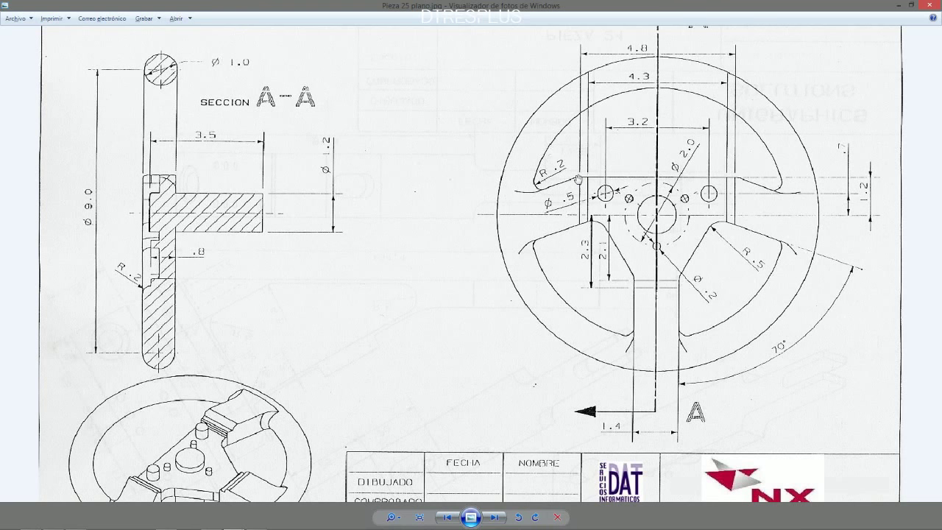
pyautogui.hotkey('alt', 'Tab')
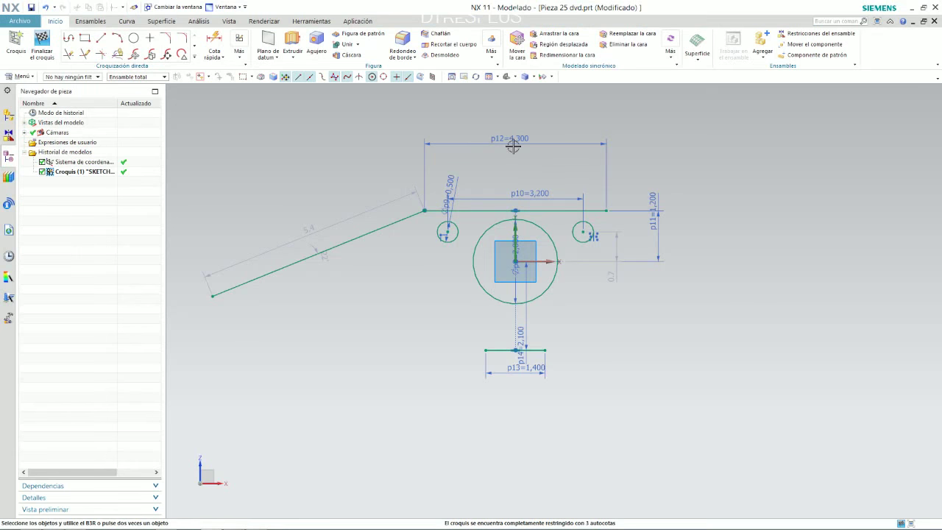
pyautogui.doubleClick(507, 137)
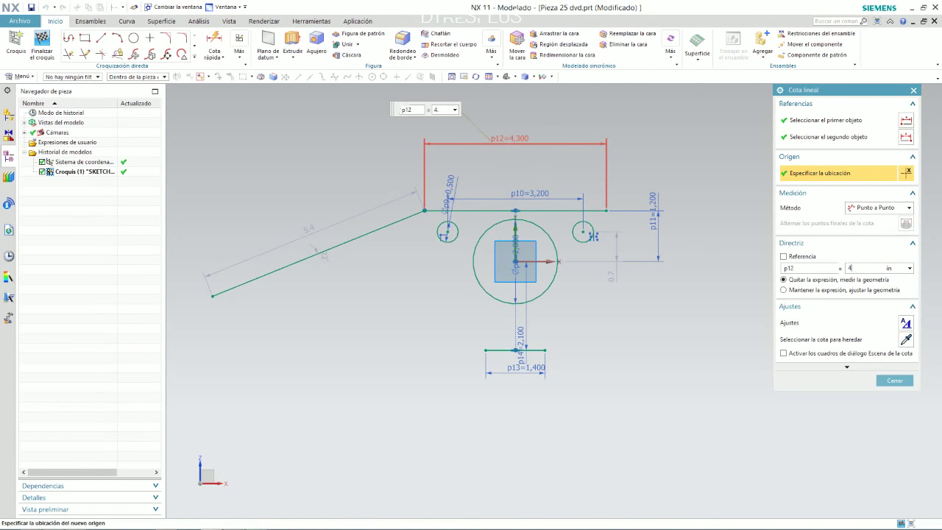
pyautogui.write('4.8')
pyautogui.press('Return')
# - Check the rim diameter on the drawing and draw a 9 in diameter circle centred on the datum coordinate system's origin point
pyautogui.hotkey('alt', 'Tab')
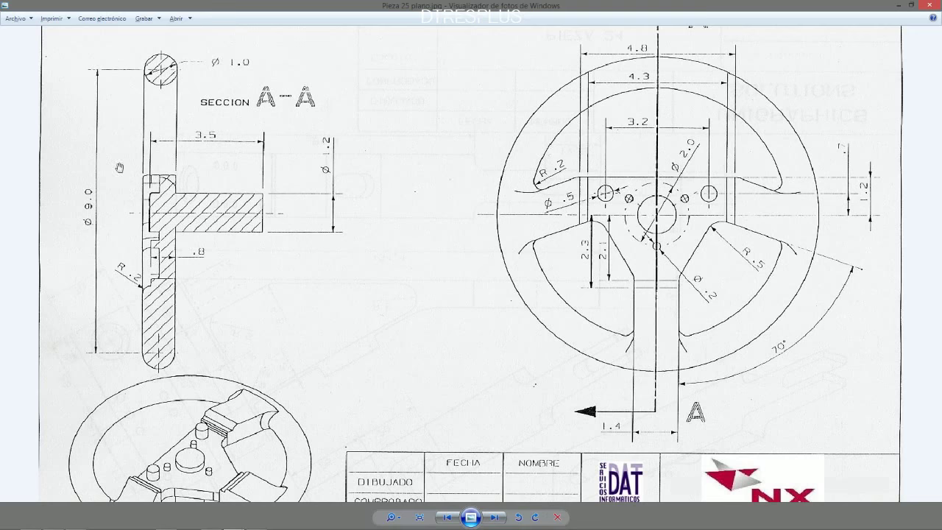
pyautogui.hotkey('alt', 'Tab')
pyautogui.scroll(-3, 422, 173)
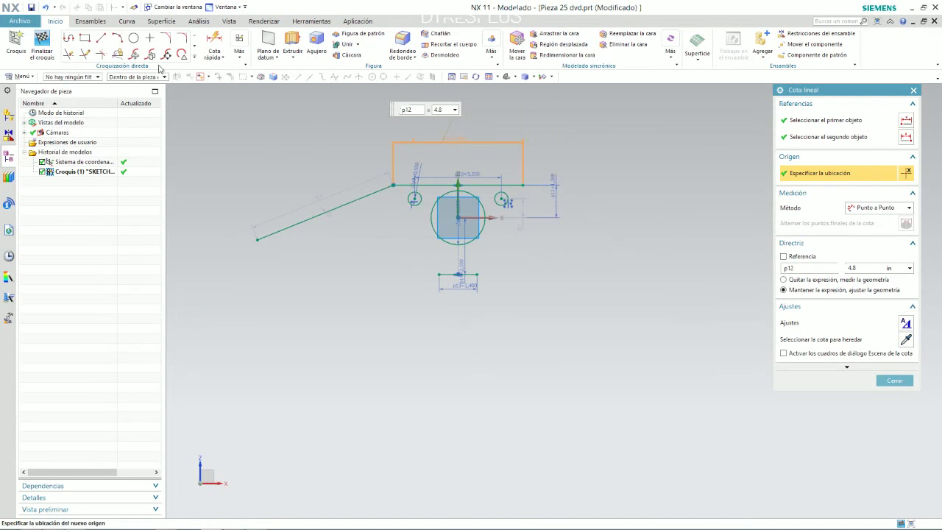
pyautogui.click(133, 37)
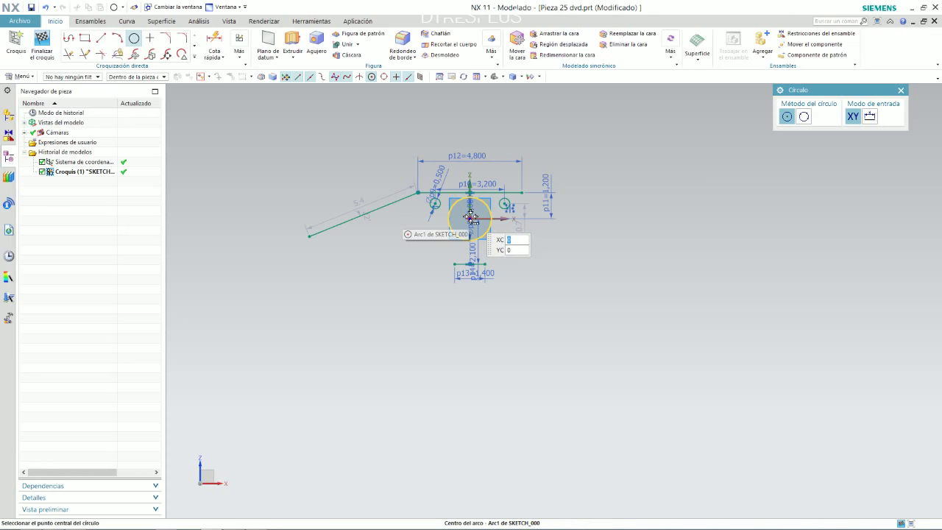
pyautogui.click(472, 219)
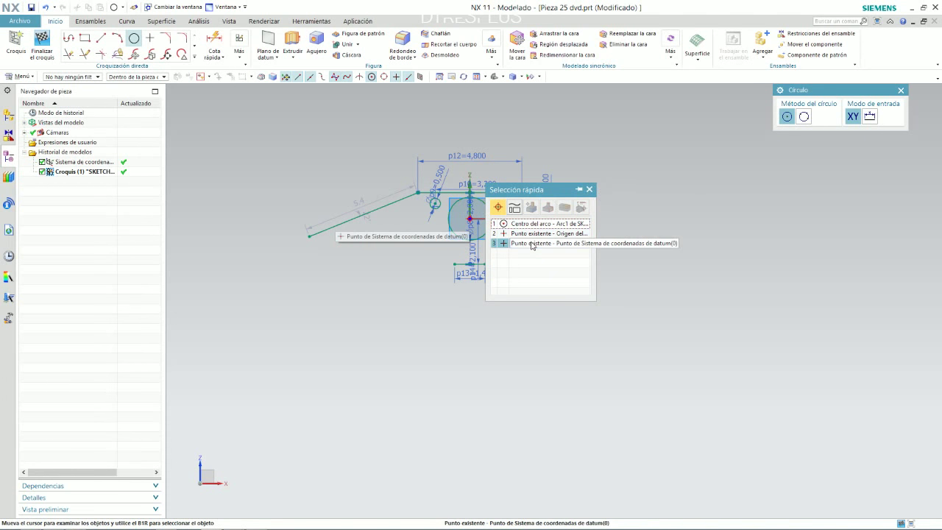
pyautogui.click(531, 244)
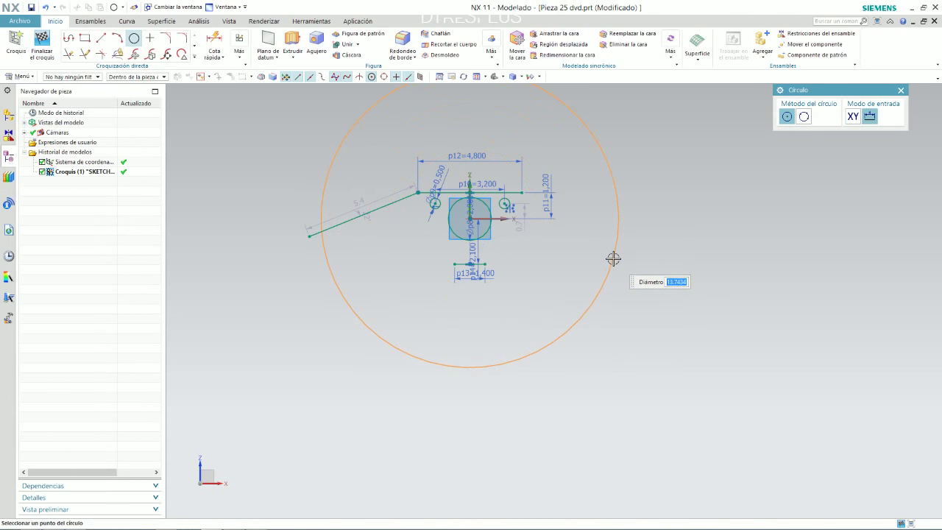
pyautogui.write('9')
pyautogui.press('Return')
pyautogui.scroll(3, 434, 238)
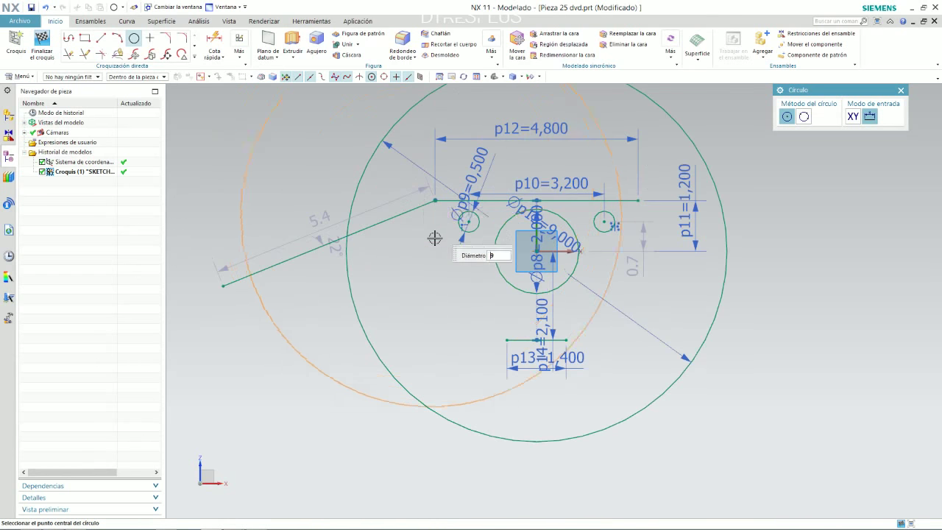
# - Try to make the slanted line's free endpoint coincident with the 9 in circle
pyautogui.click(223, 287)
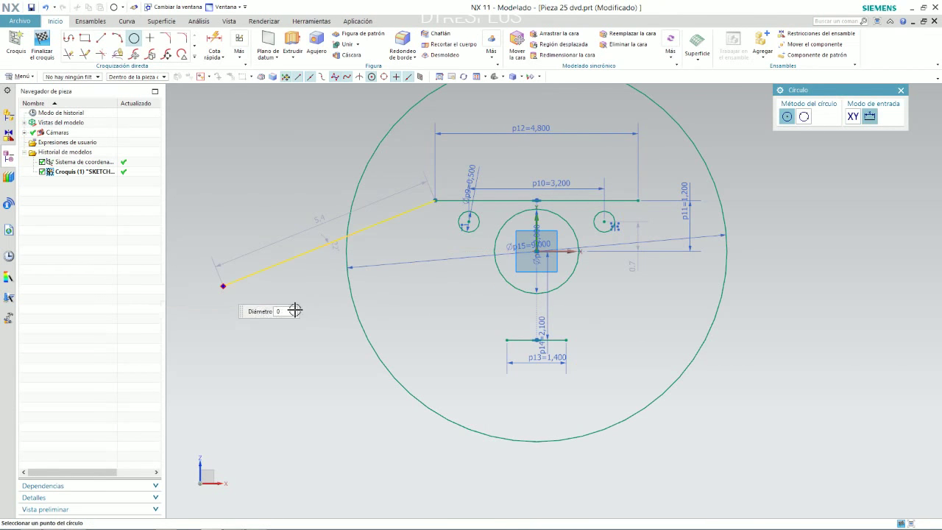
pyautogui.press('Escape')
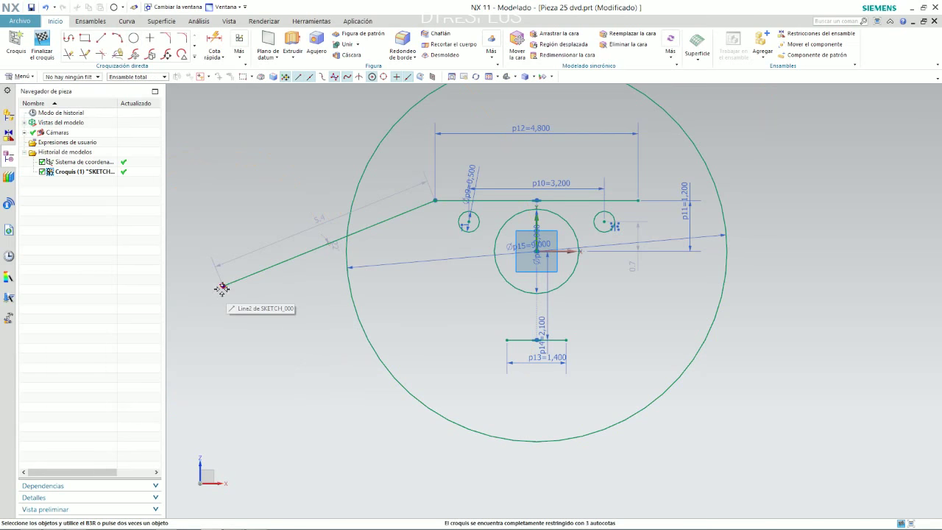
pyautogui.click(222, 286)
pyautogui.click(358, 309)
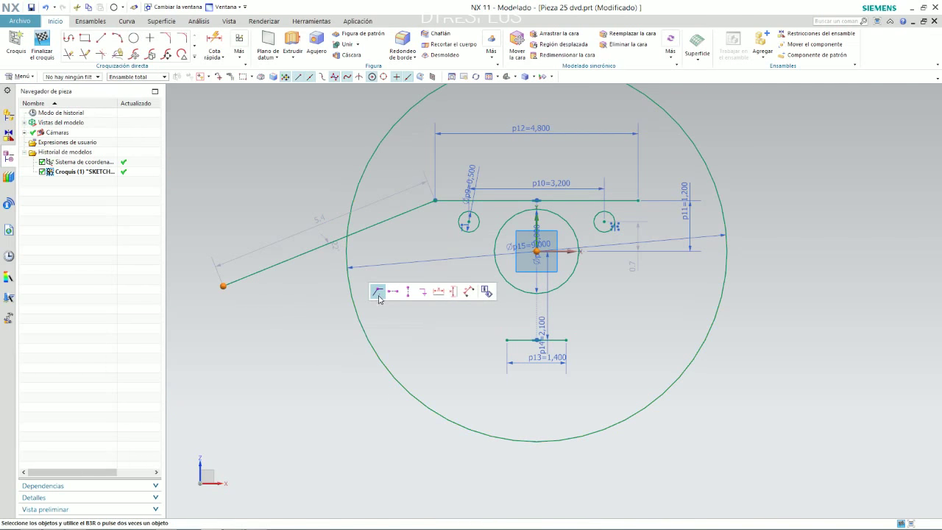
pyautogui.click(378, 293)
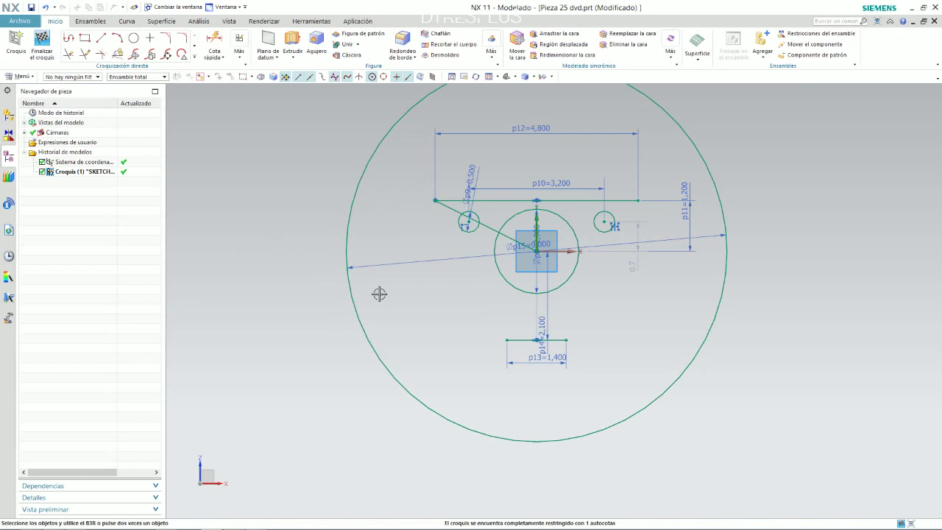
pyautogui.hotkey('ctrl', 'z')
# - Constrain the slanted line's free endpoint to lie on the 9 in circle
pyautogui.click(349, 294)
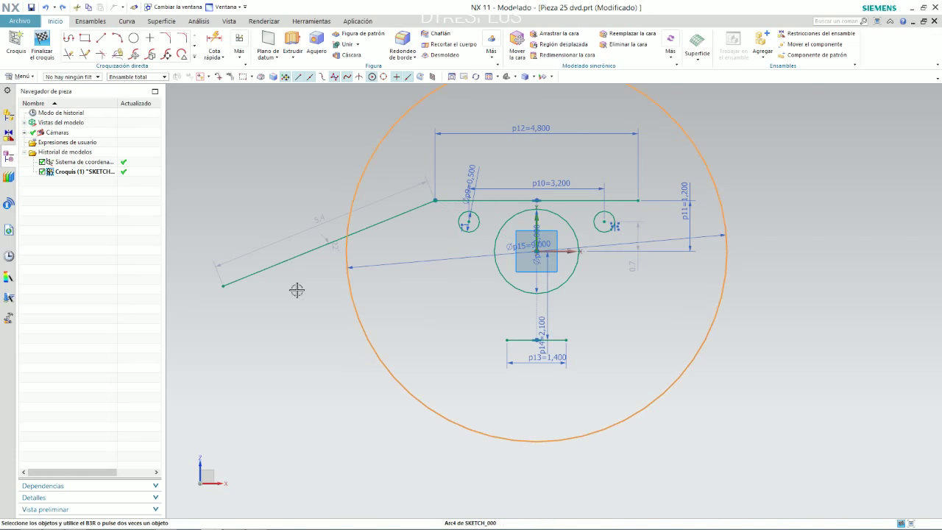
pyautogui.click(222, 286)
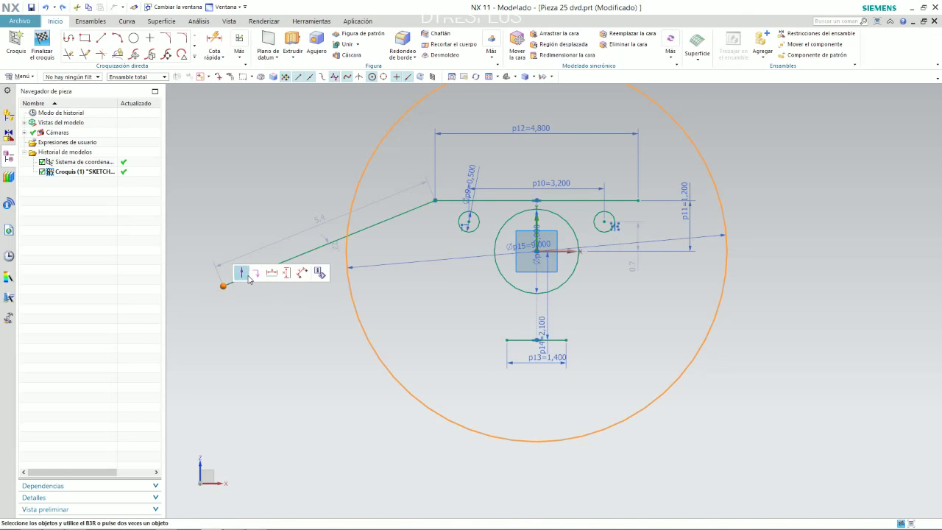
pyautogui.click(247, 276)
pyautogui.scroll(-2, 452, 220)
pyautogui.scroll(5, 447, 235)
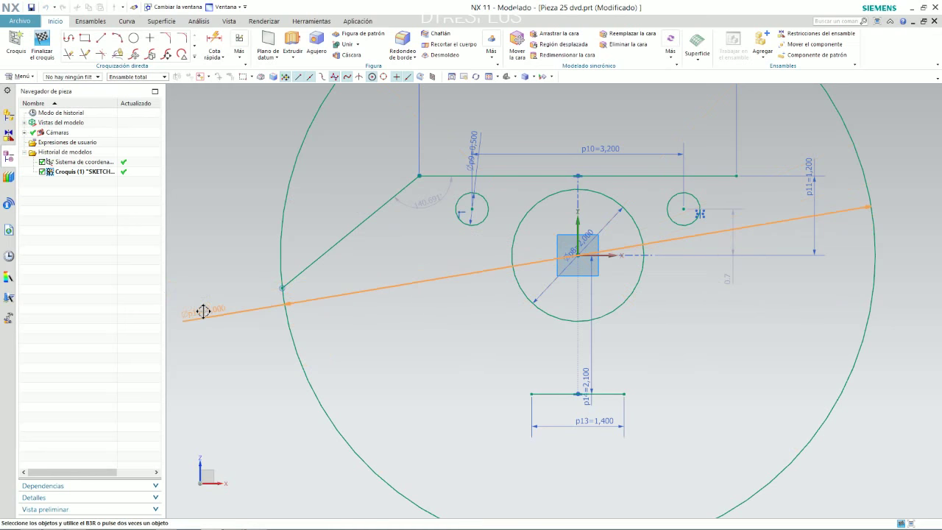
# - Try to mirror the slanted line about the sketch's vertical axis
pyautogui.click(315, 252)
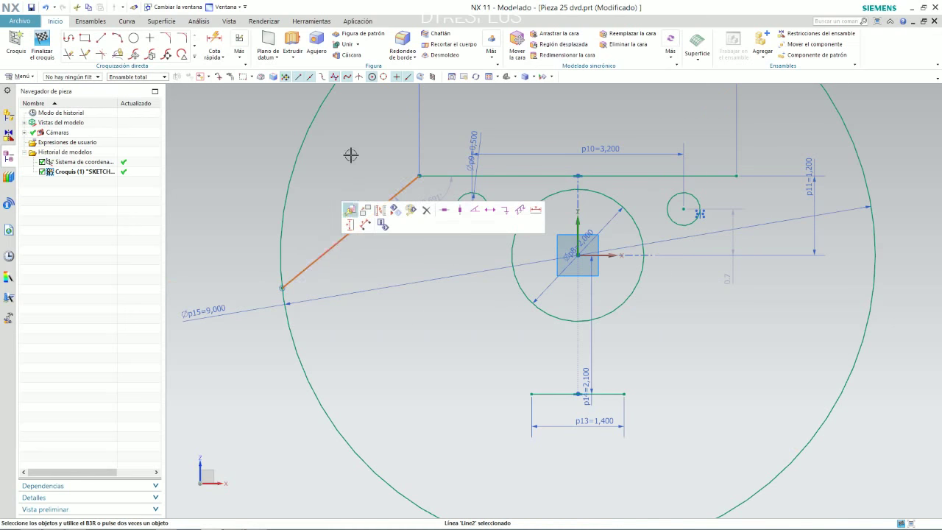
pyautogui.click(194, 56)
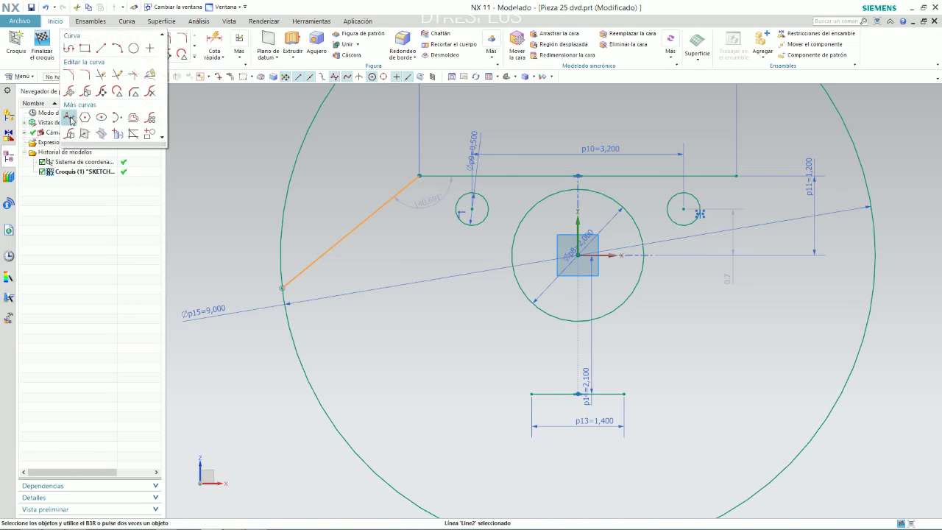
pyautogui.click(148, 80)
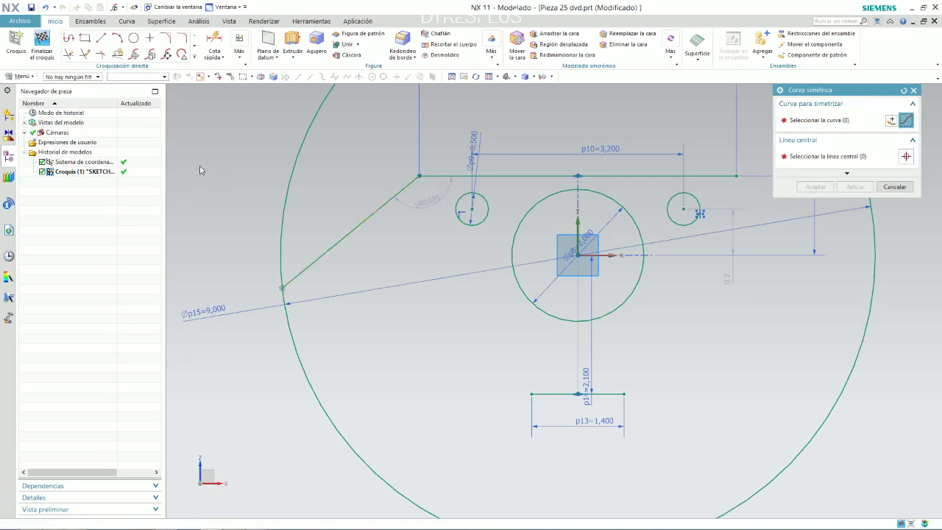
pyautogui.click(578, 222)
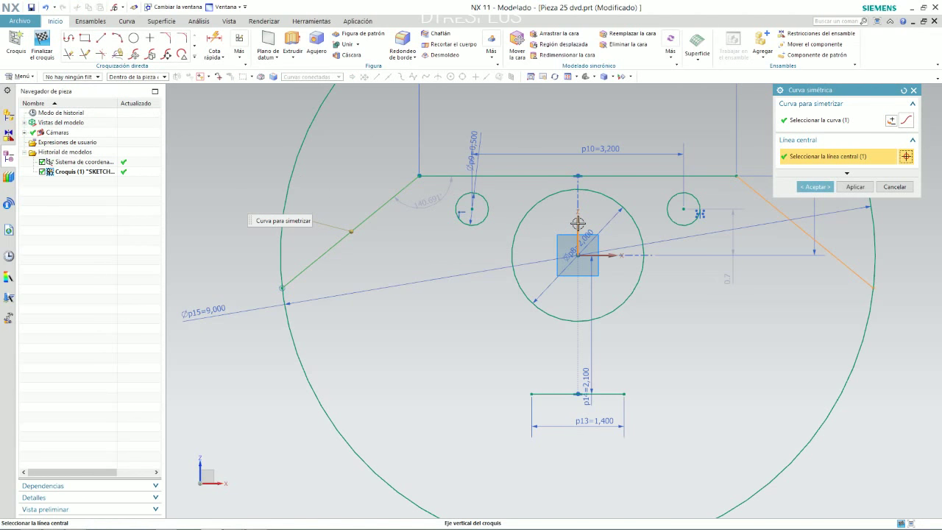
pyautogui.middleClick(696, 315)
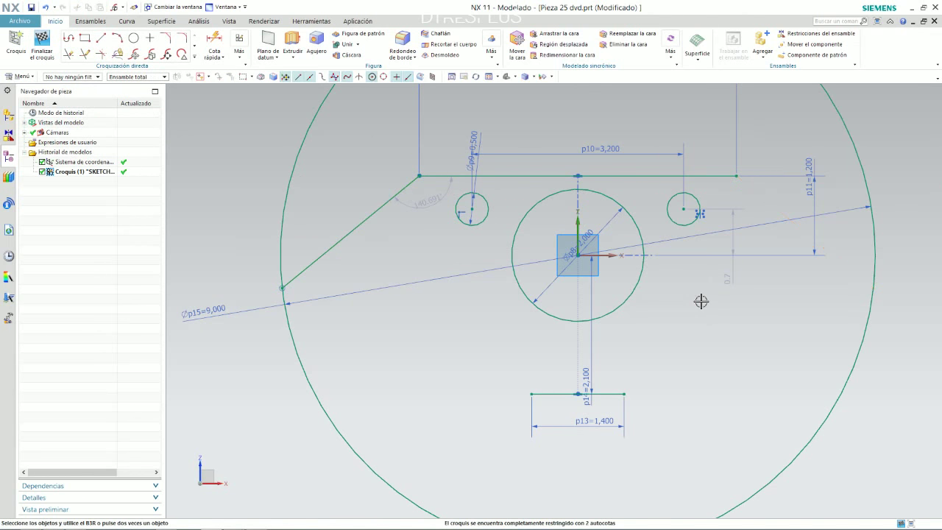
# - Check the lower spoke on the drawing and draw a vertical line from the lower horizontal line's left end down to the 9 in circle
pyautogui.hotkey('alt', 'Tab')
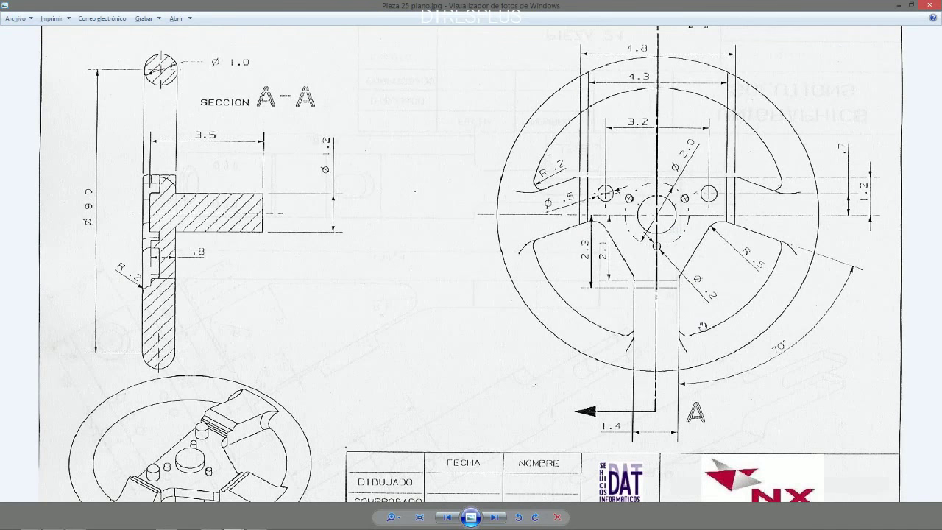
pyautogui.hotkey('alt', 'Tab')
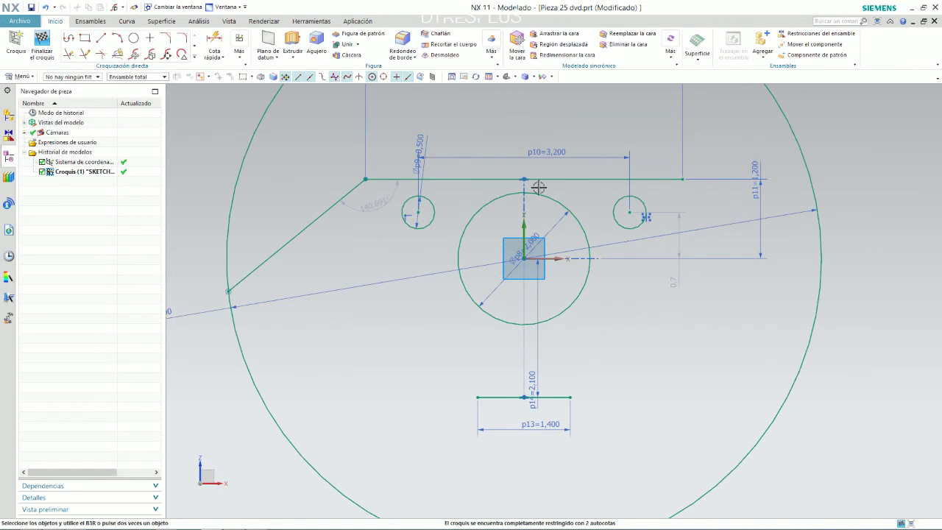
pyautogui.click(100, 38)
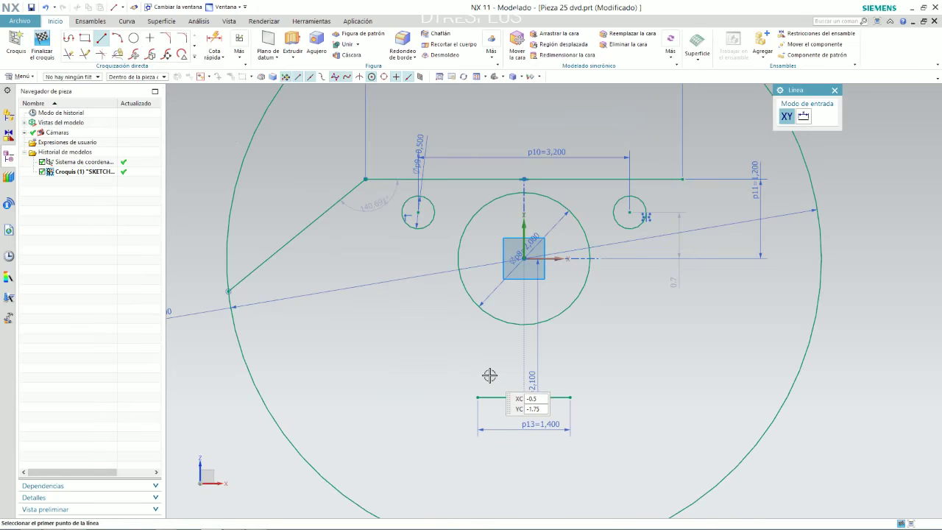
pyautogui.hotkey('alt', 'Tab')
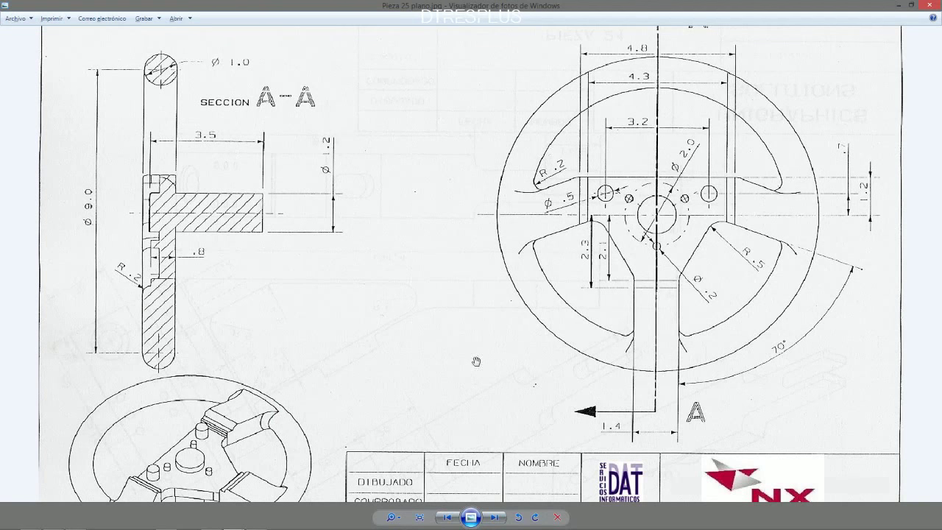
pyautogui.hotkey('alt', 'Tab')
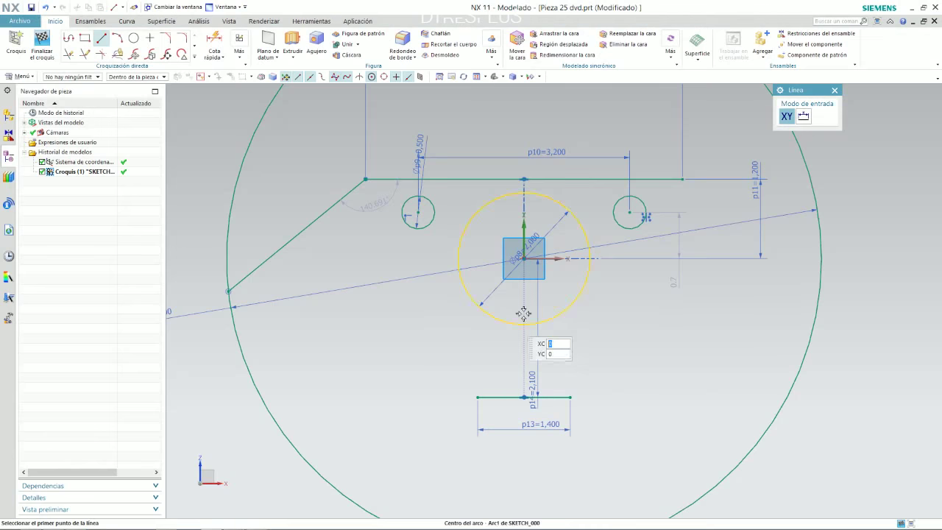
pyautogui.scroll(-2, 553, 332)
pyautogui.scroll(2, 476, 361)
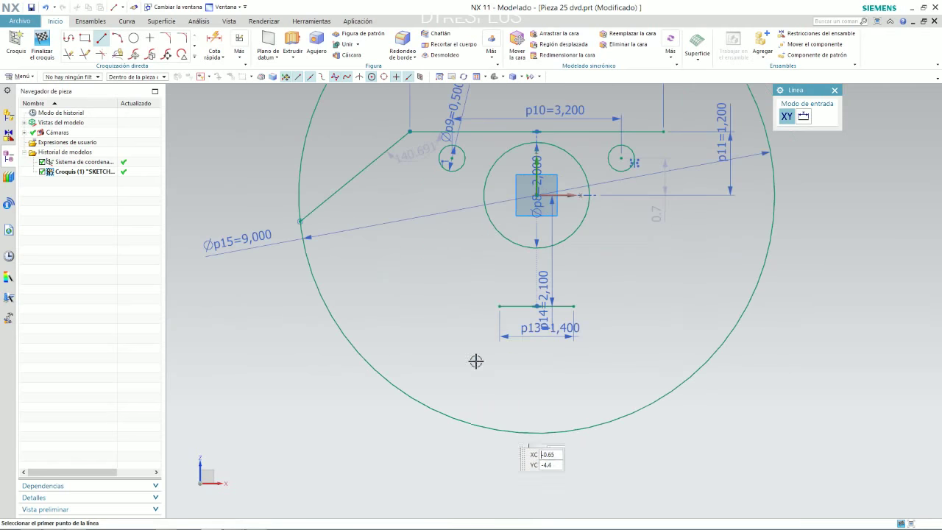
pyautogui.click(500, 305)
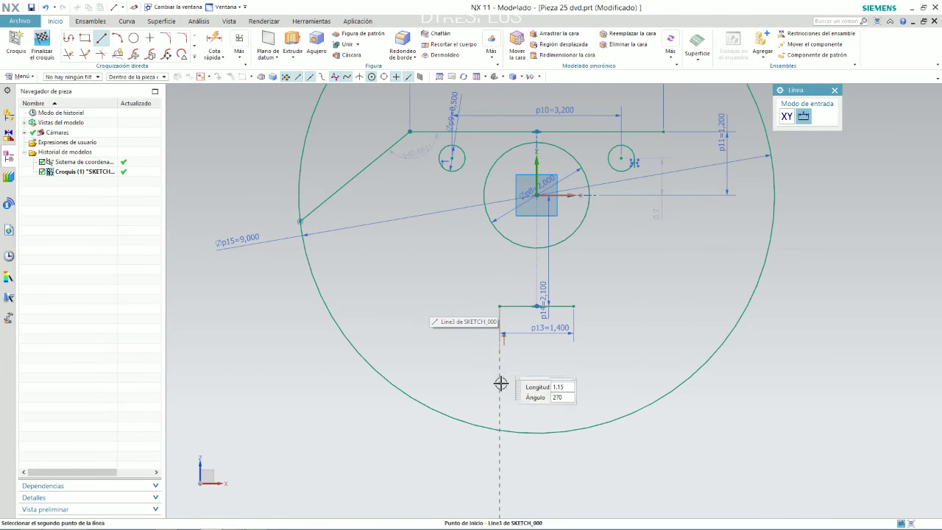
pyautogui.click(499, 431)
pyautogui.press('Escape')
pyautogui.scroll(1, 535, 410)
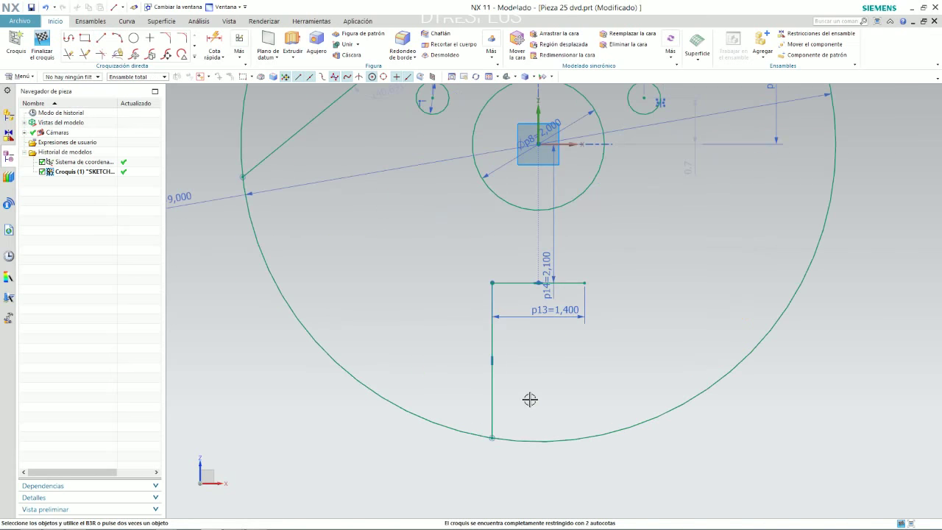
pyautogui.click(585, 282)
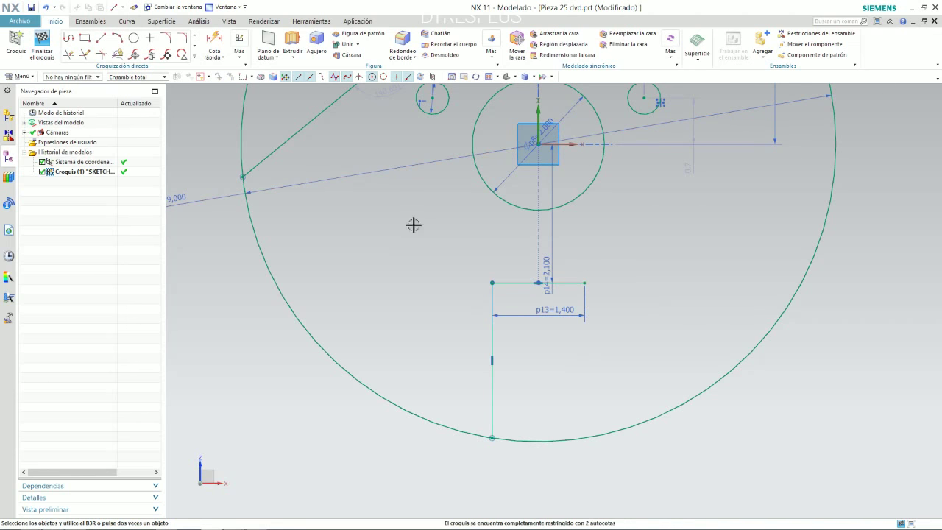
pyautogui.scroll(-2, 414, 223)
pyautogui.scroll(1, 536, 108)
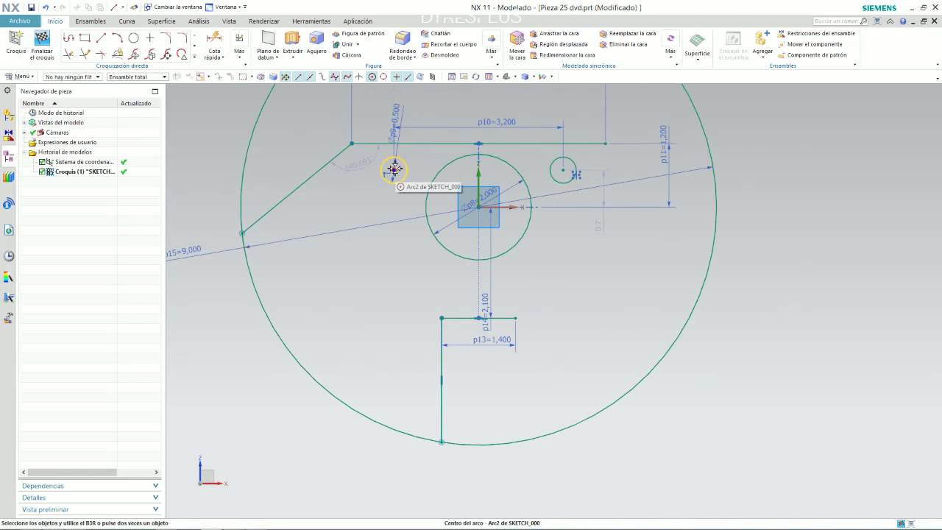
pyautogui.scroll(-2, 442, 206)
pyautogui.scroll(1, 471, 118)
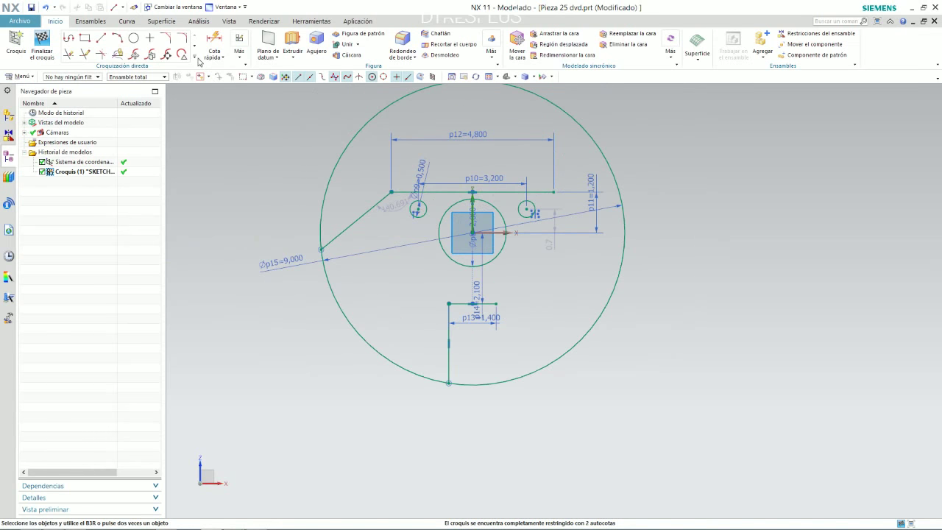
pyautogui.click(195, 56)
pyautogui.click(70, 133)
pyautogui.click(361, 215)
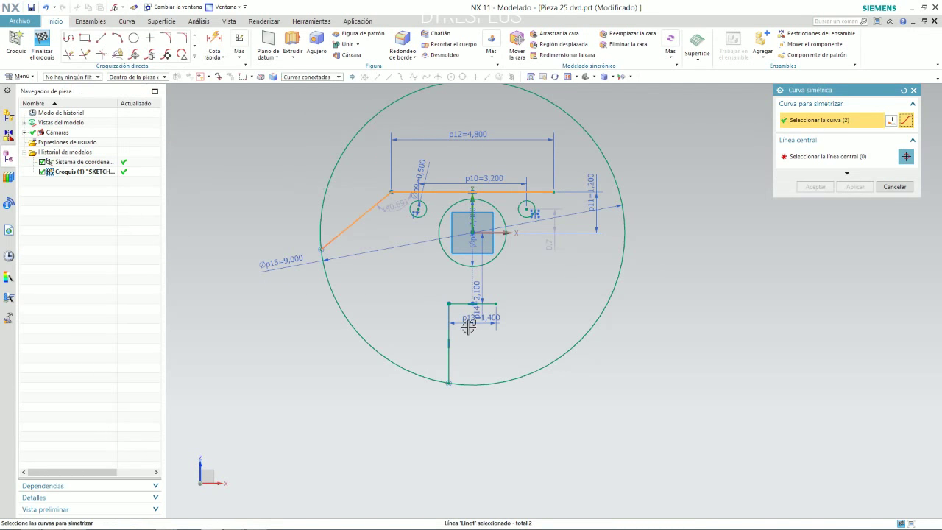
pyautogui.click(449, 357)
pyautogui.press('Escape')
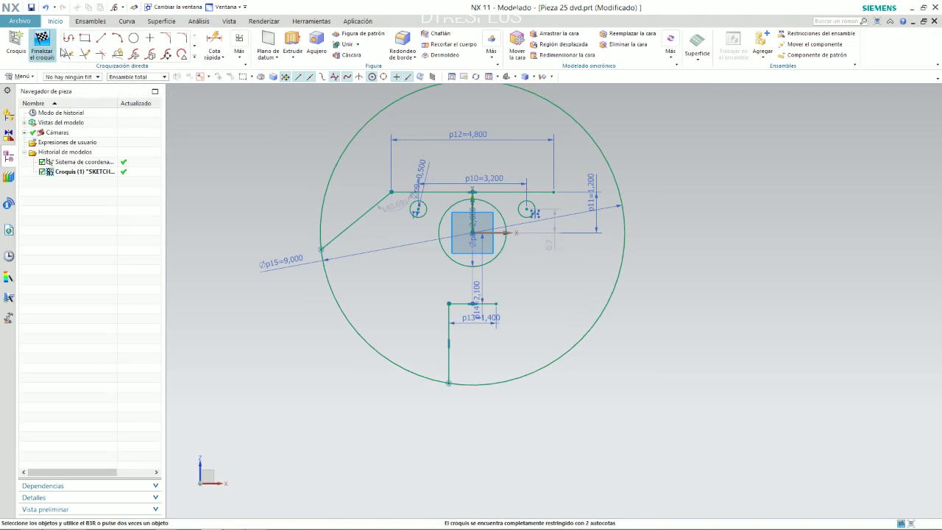
# - Mirror the slanted line and the lower spoke's vertical line about the sketch's vertical axis
pyautogui.click(194, 56)
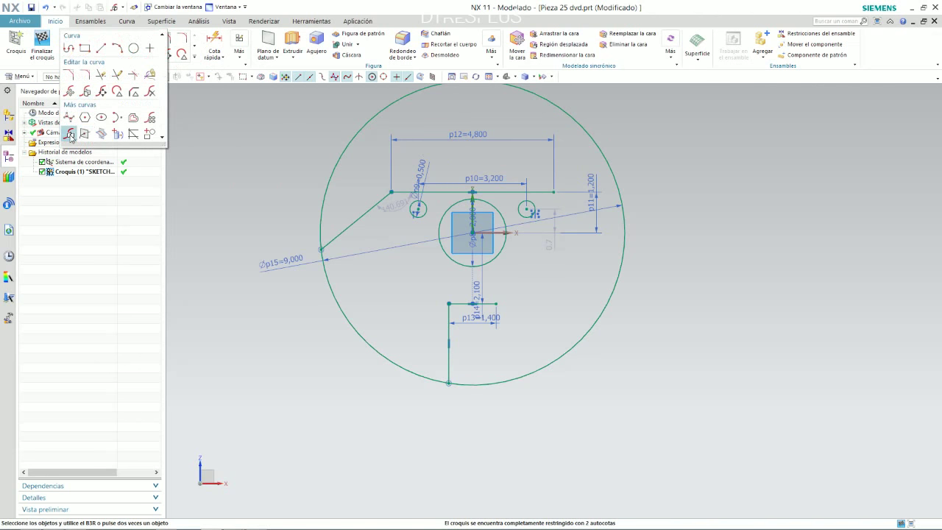
pyautogui.click(69, 133)
pyautogui.click(338, 76)
pyautogui.click(296, 85)
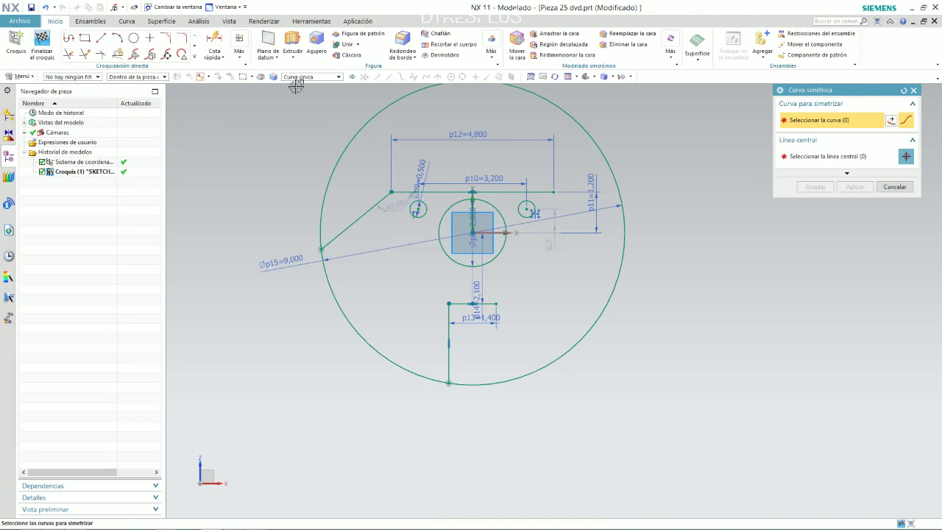
pyautogui.click(362, 213)
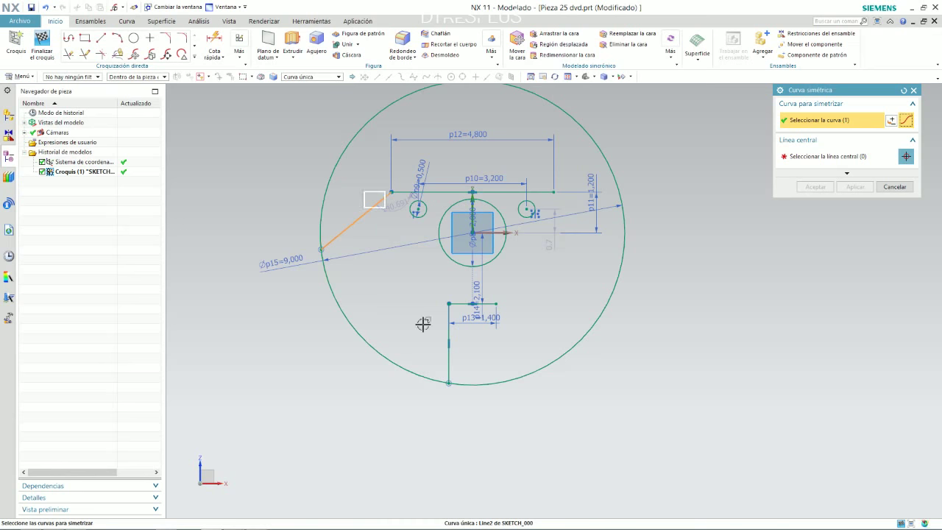
pyautogui.click(450, 368)
pyautogui.middleClick(460, 198)
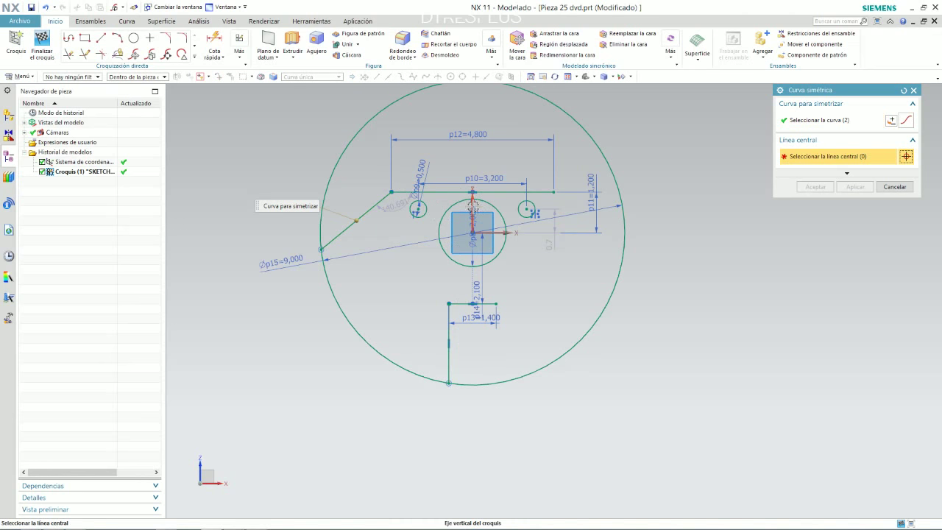
pyautogui.click(473, 206)
pyautogui.middleClick(493, 217)
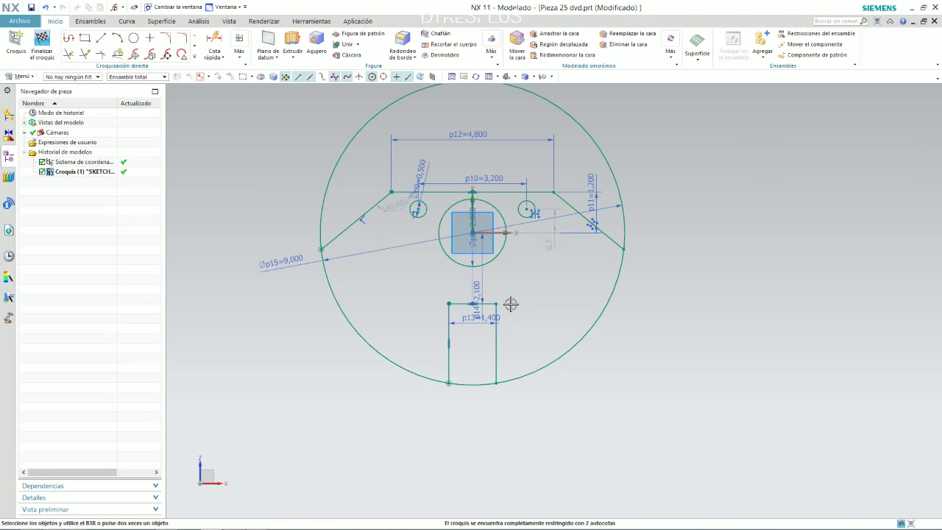
# - Dimension the angle between the mirrored slanted line and the sketch's vertical axis as 70°
pyautogui.scroll(2, 510, 304)
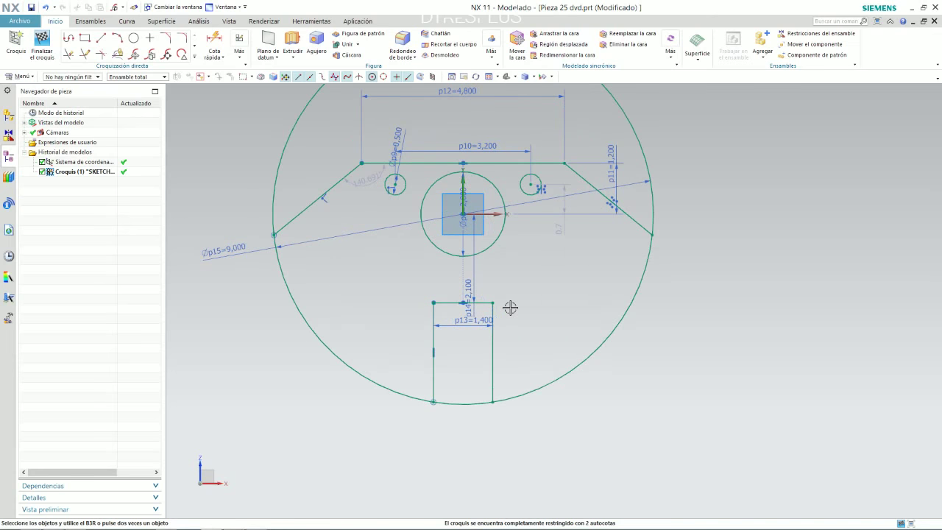
pyautogui.click(214, 44)
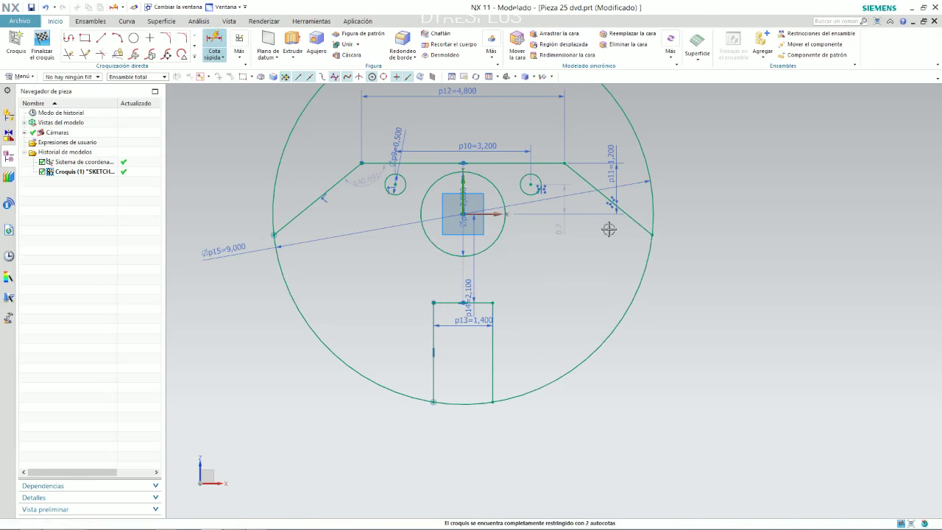
pyautogui.click(651, 234)
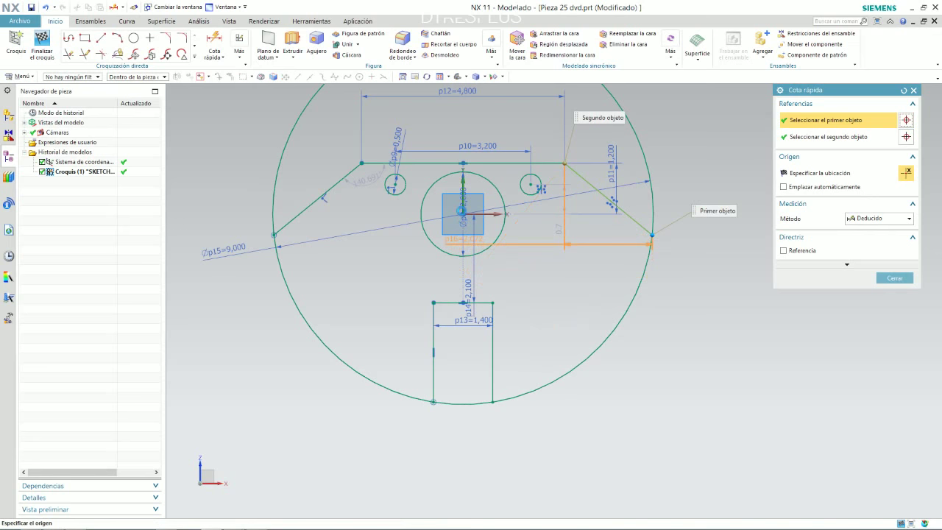
pyautogui.click(461, 184)
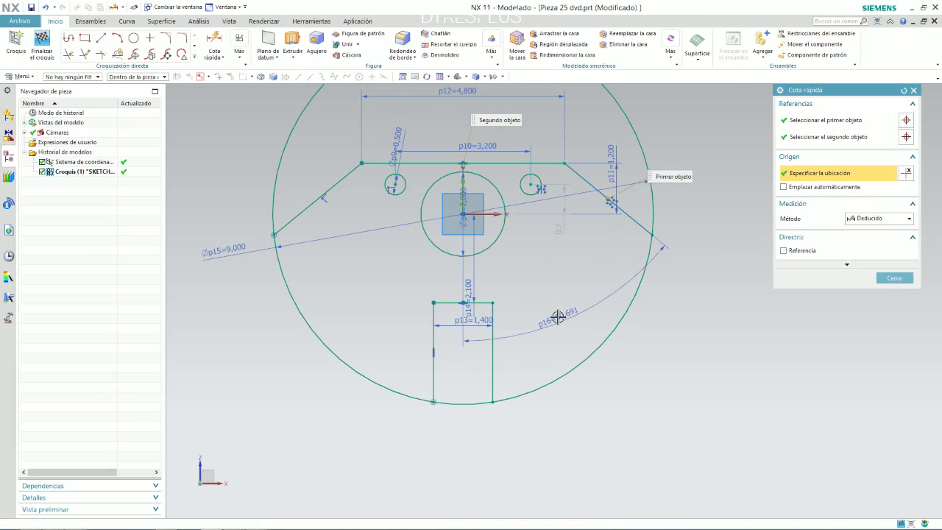
pyautogui.click(558, 316)
pyautogui.write('70')
pyautogui.press('Return')
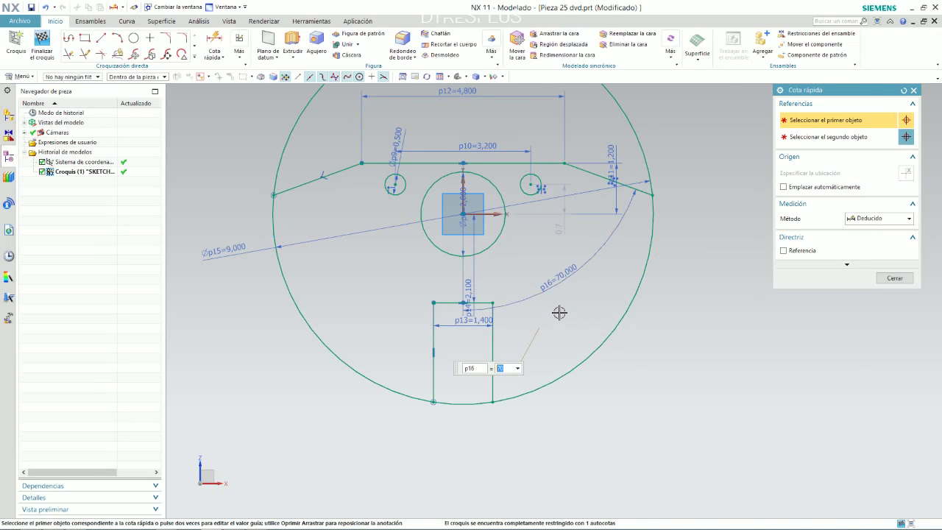
pyautogui.click(601, 279)
pyautogui.scroll(-2, 599, 265)
pyautogui.scroll(3, 465, 182)
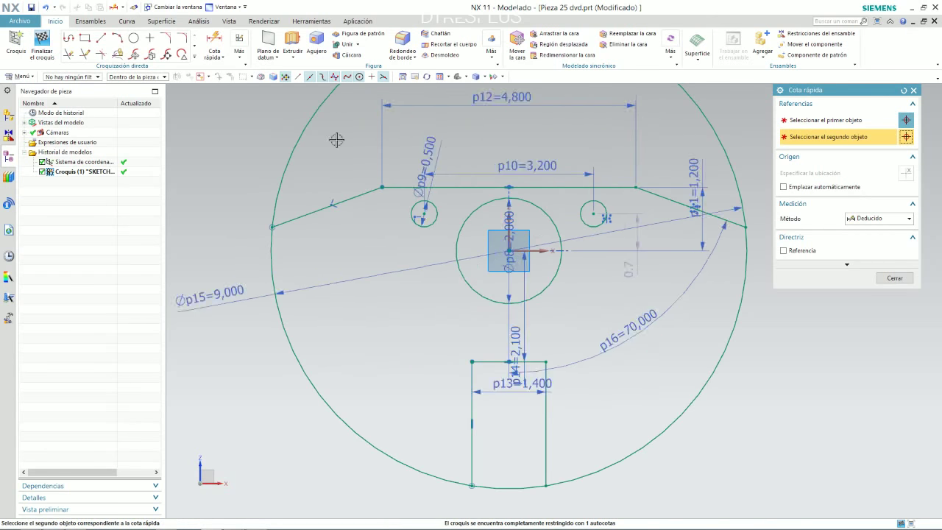
# - Try to offset the connected upper spoke lines 1.4 in toward the hub centre
pyautogui.click(194, 55)
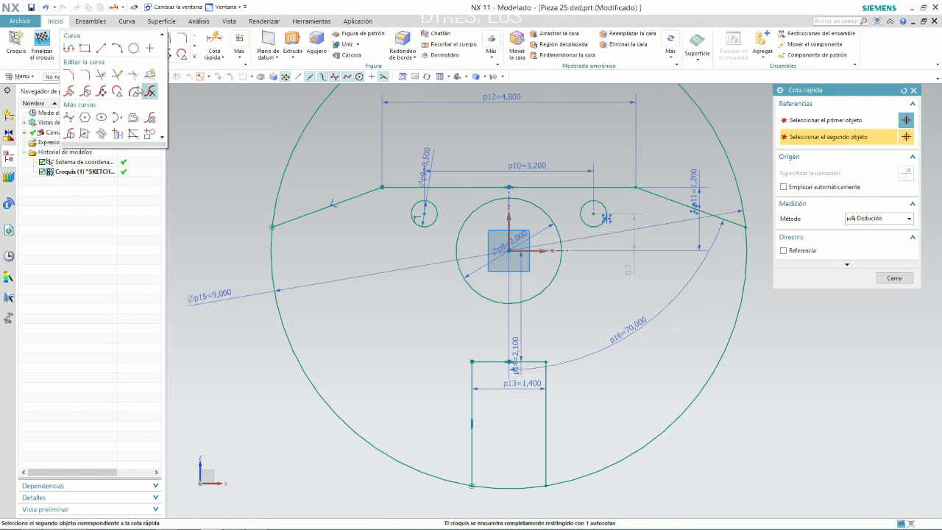
pyautogui.click(135, 117)
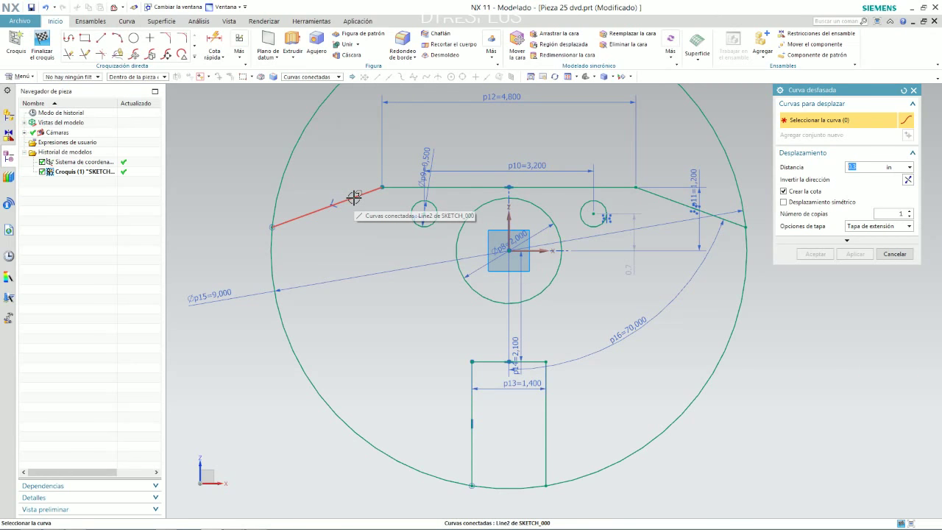
pyautogui.write('1,4')
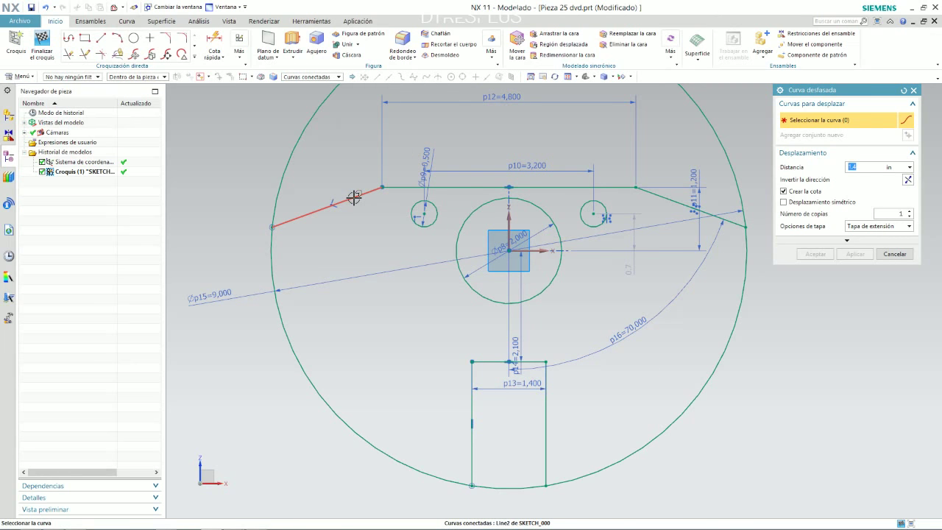
pyautogui.click(354, 197)
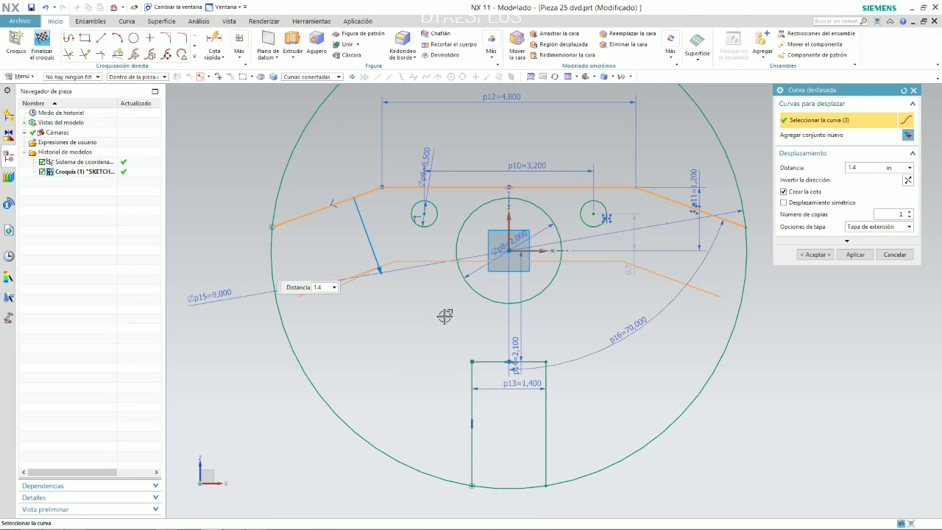
pyautogui.middleClick(440, 317)
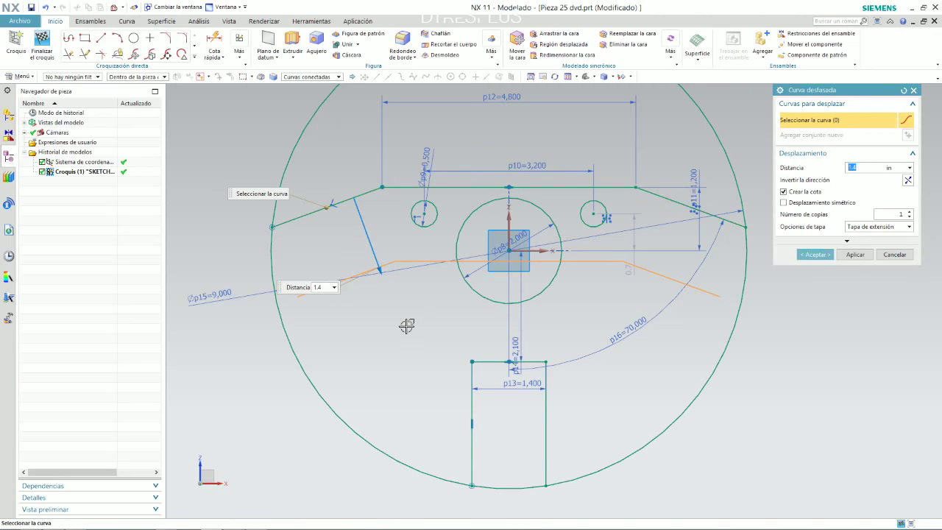
pyautogui.middleClick(407, 326)
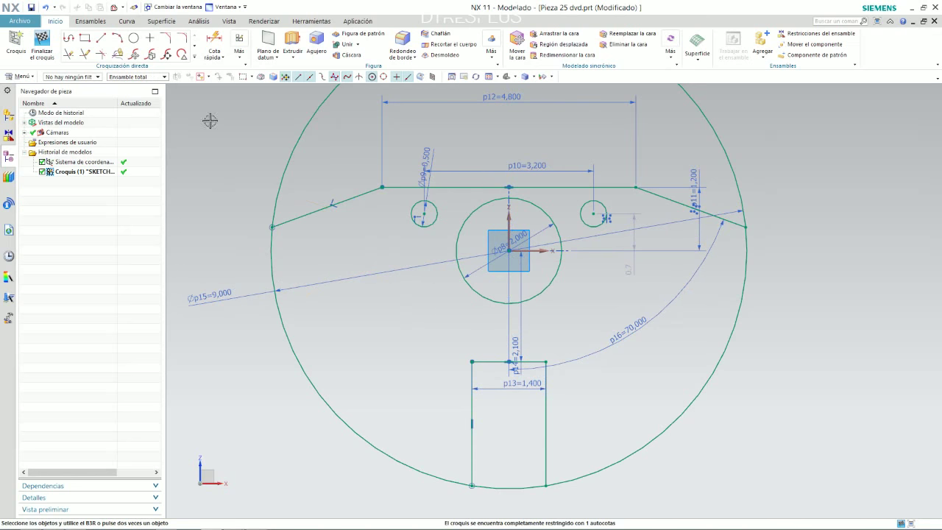
# - Offset the chain of the upper horizontal line and both slanted lines 1.4 in downward, with a dimension created
pyautogui.click(195, 56)
pyautogui.click(189, 157)
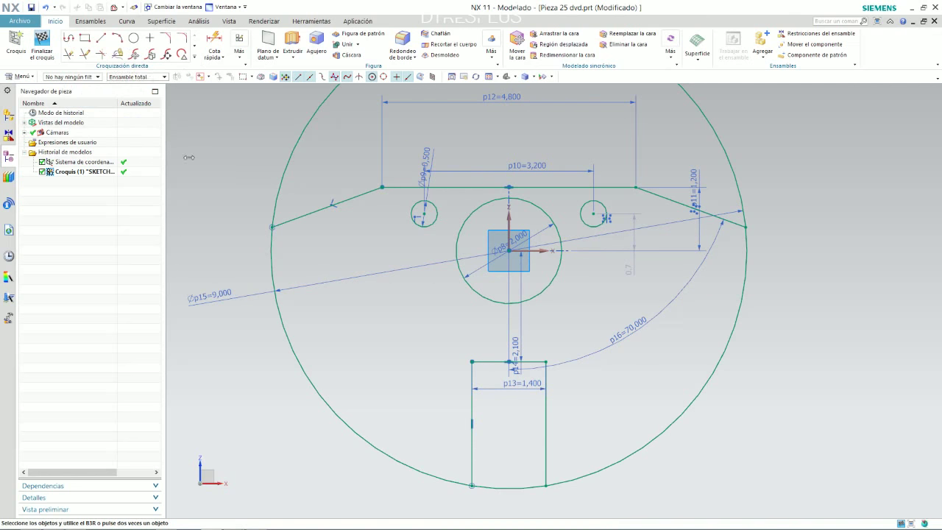
pyautogui.click(352, 199)
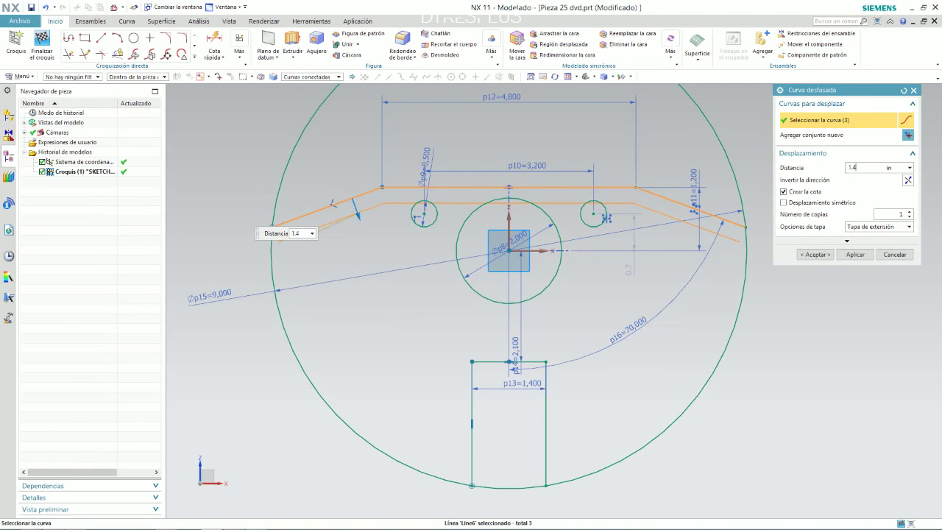
pyautogui.press('Return')
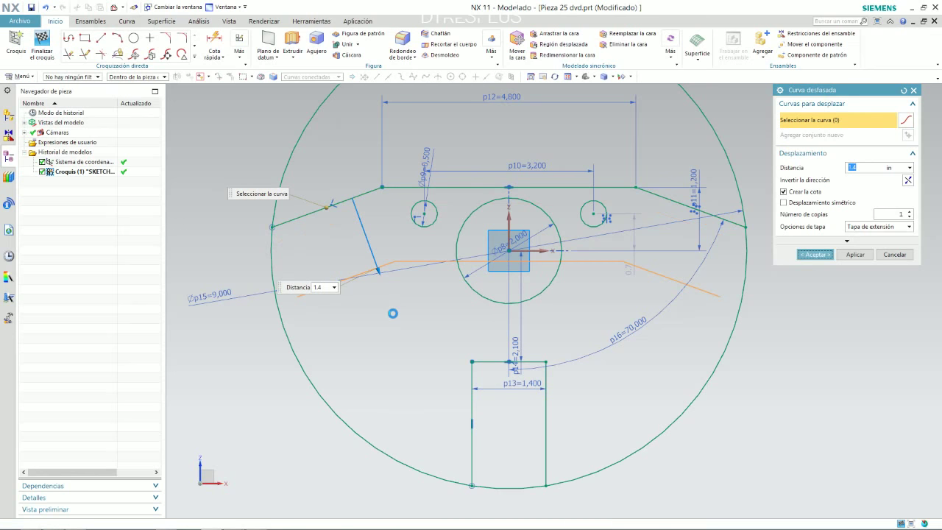
pyautogui.middleClick(392, 312)
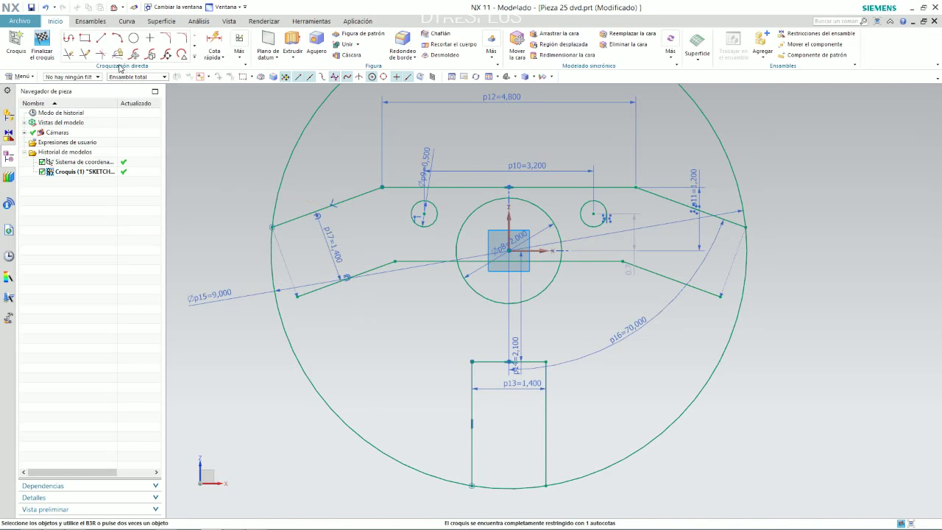
# - Extend the outer ends of both offset slanted lines to the 9 in circle
pyautogui.click(85, 54)
pyautogui.click(321, 291)
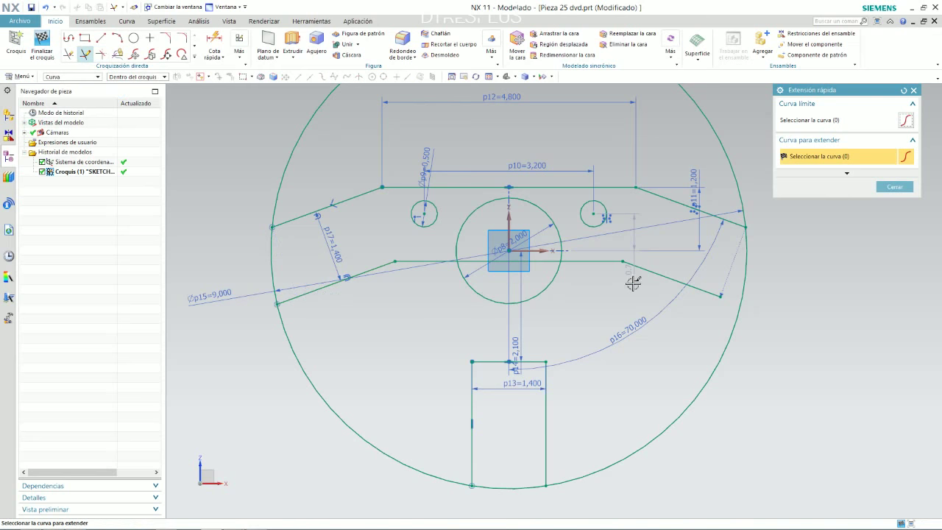
pyautogui.click(696, 285)
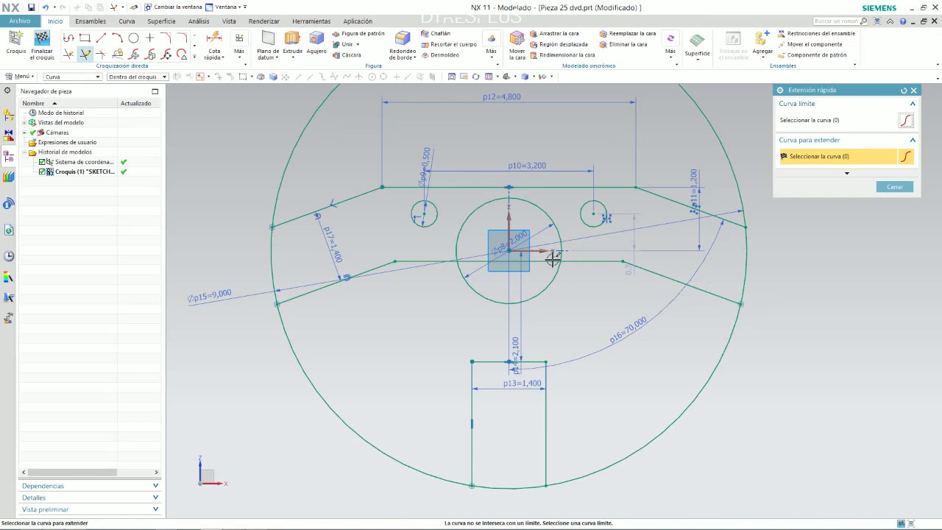
pyautogui.middleClick(439, 284)
# - Draw two lines joining the lower spoke's upper corners to the corners of the offset profile on each side
pyautogui.click(101, 37)
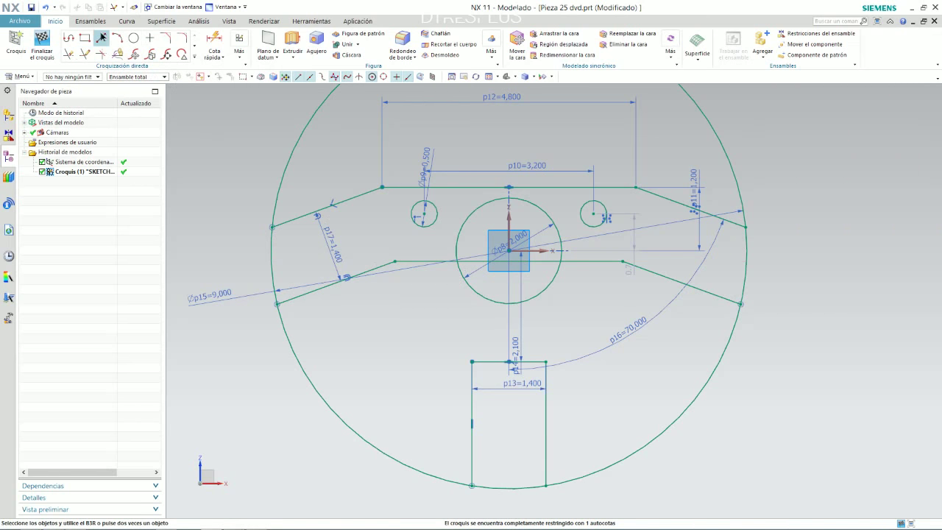
pyautogui.click(473, 361)
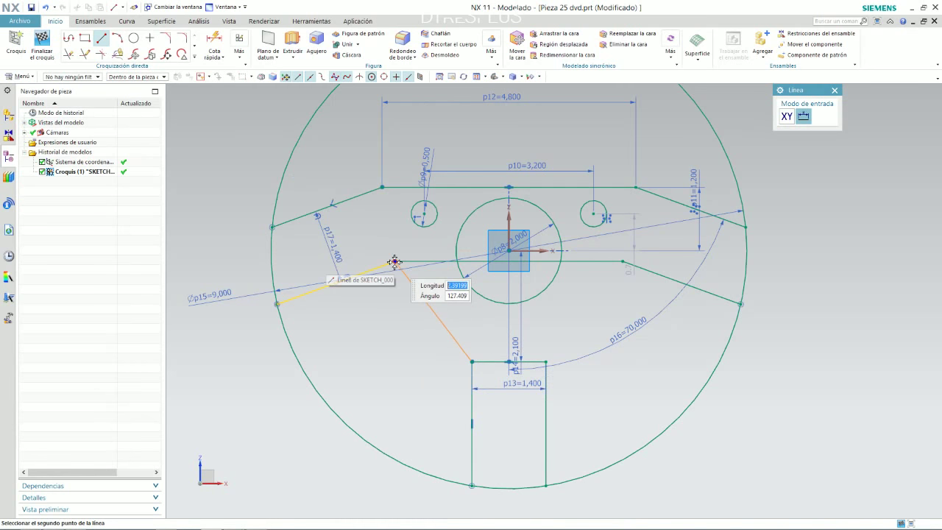
pyautogui.click(396, 261)
pyautogui.click(546, 362)
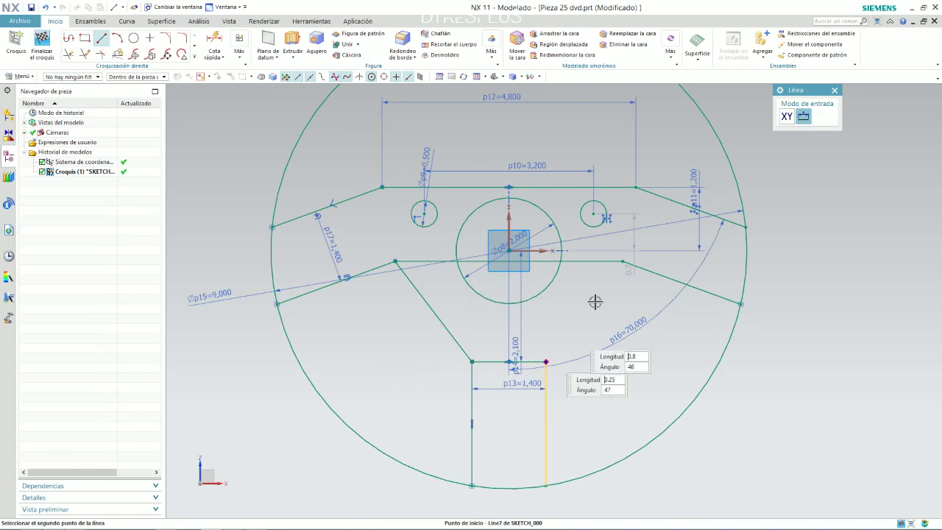
pyautogui.click(623, 262)
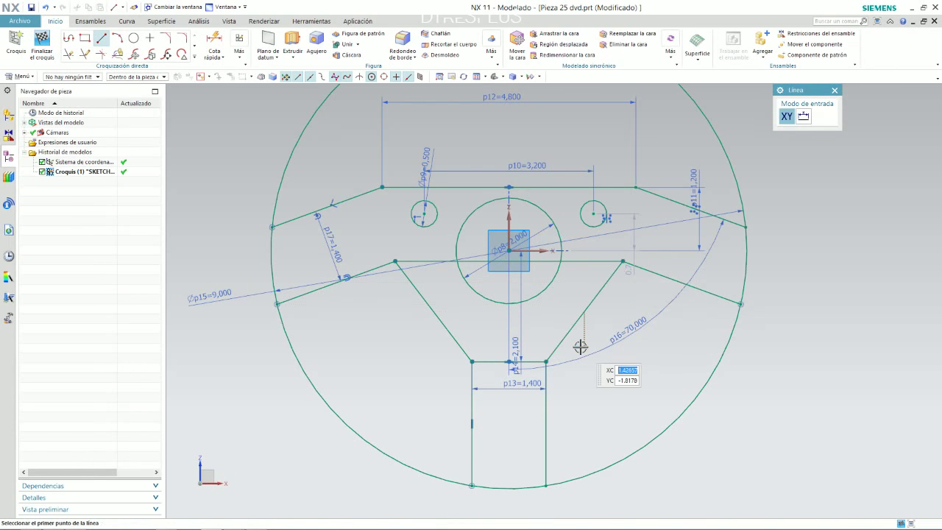
pyautogui.press('Escape')
# - Compare the hub outline and spokes with the drawing, and move the 2.1 in dimension out beside the hub outline
pyautogui.hotkey('alt', 'Tab')
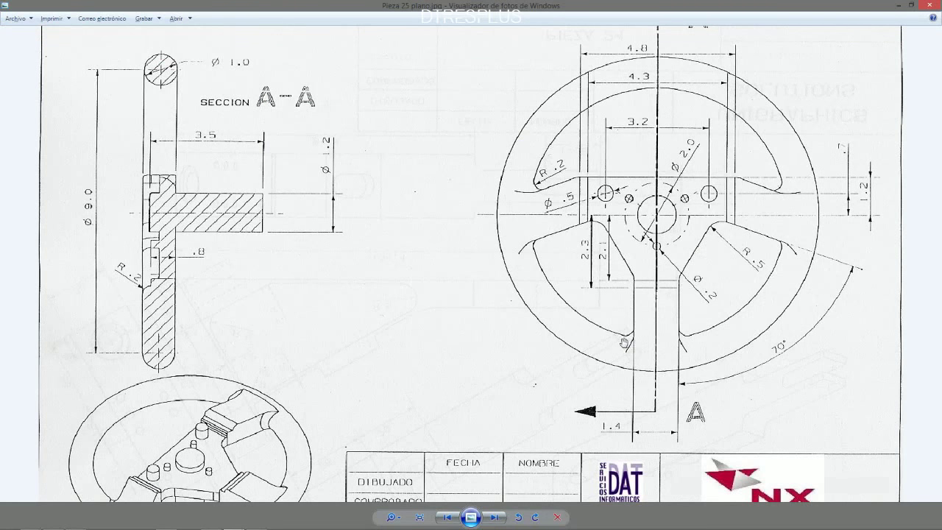
pyautogui.hotkey('alt', 'Tab')
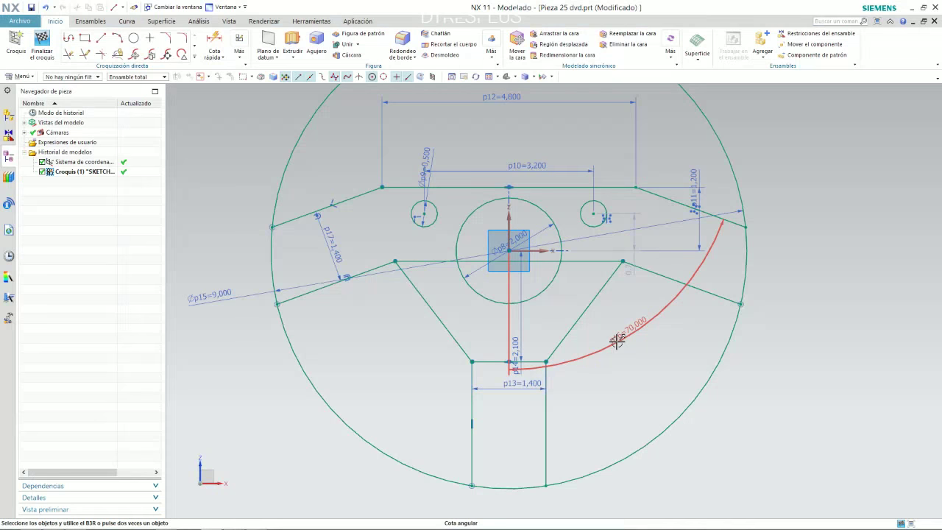
pyautogui.hotkey('alt', 'Tab')
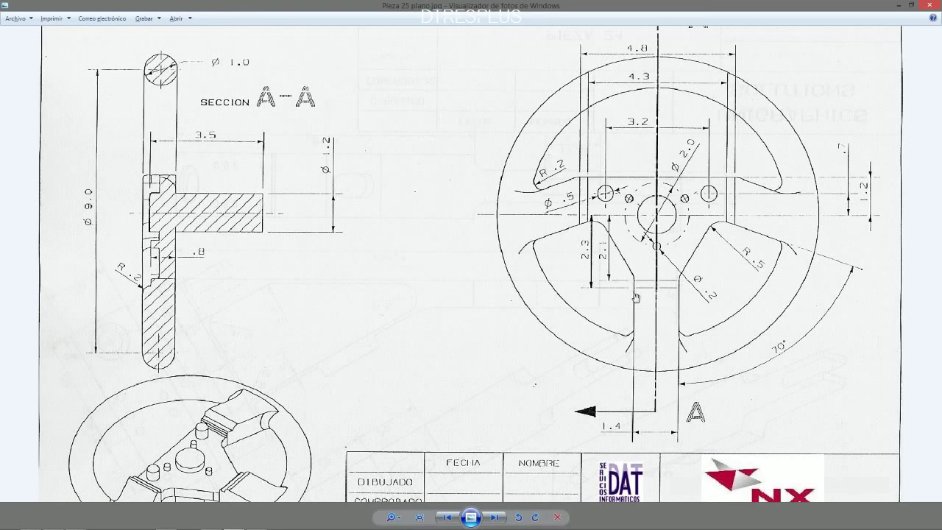
pyautogui.hotkey('alt', 'Tab')
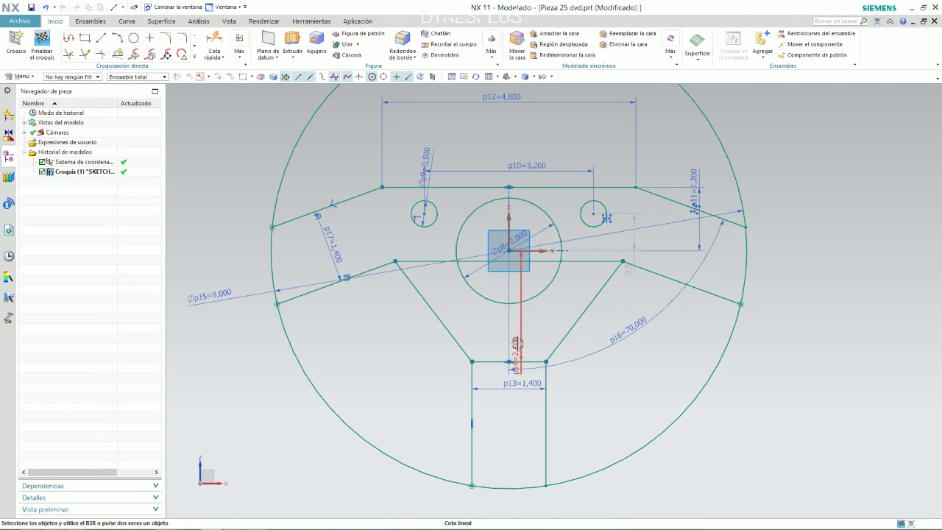
pyautogui.hotkey('alt', 'Tab')
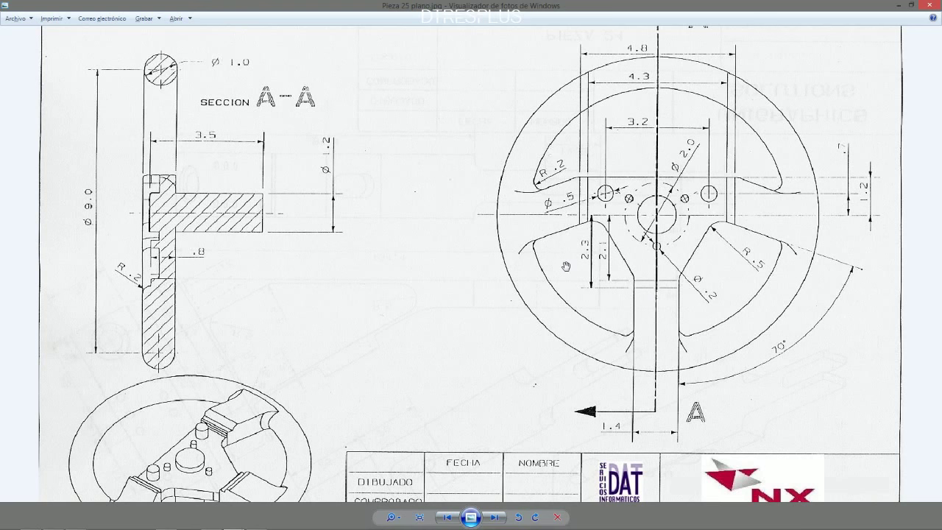
pyautogui.hotkey('alt', 'Tab')
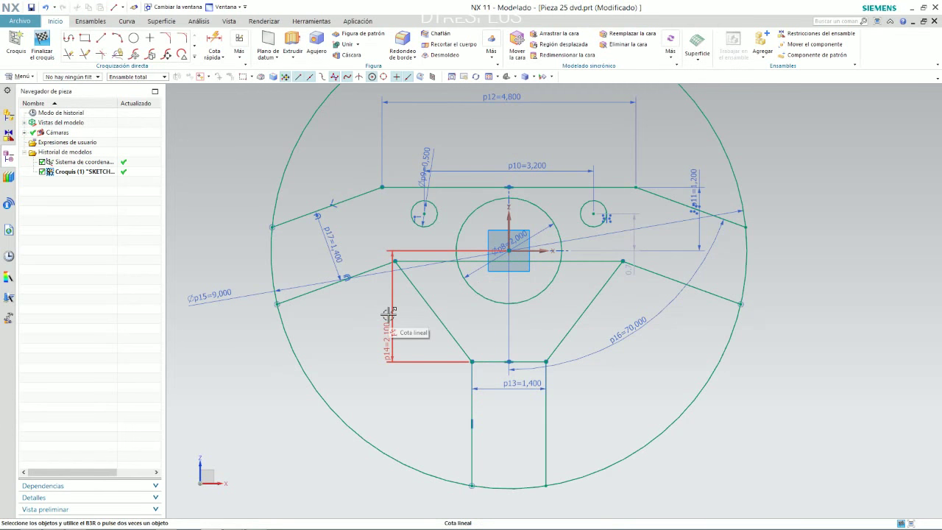
pyautogui.scroll(-3, 378, 311)
pyautogui.hotkey('alt', 'Tab')
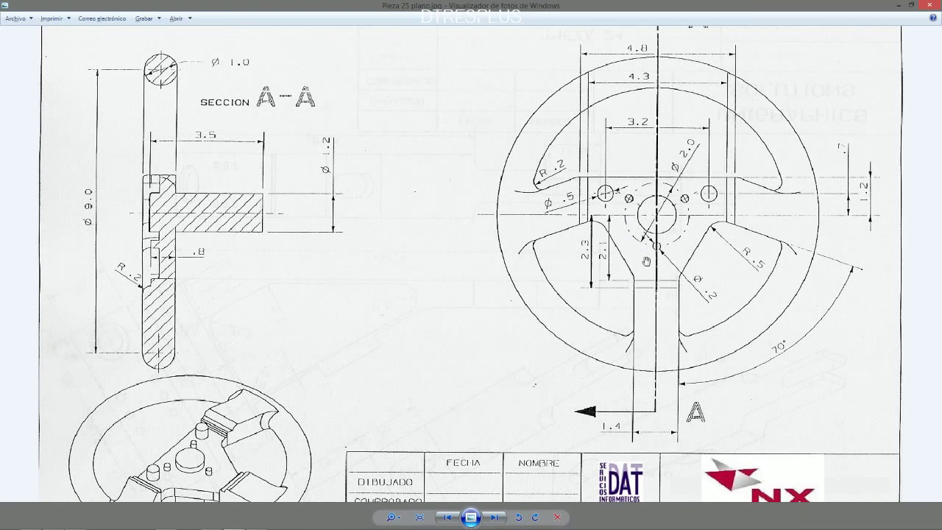
pyautogui.hotkey('alt', 'Tab')
pyautogui.scroll(5, 446, 265)
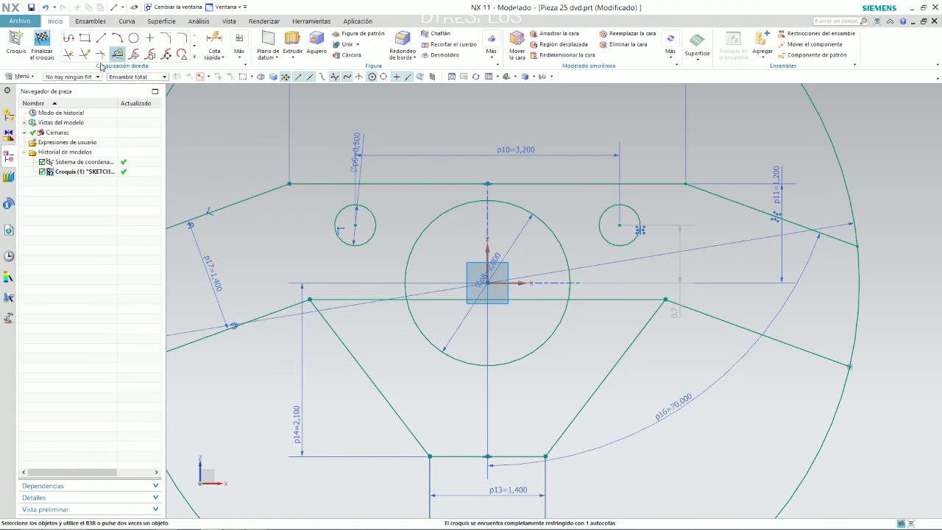
# - Trim away the horizontal line of the offset profile that crosses the hub, removing all three segments between its two corners
pyautogui.click(69, 56)
pyautogui.click(345, 300)
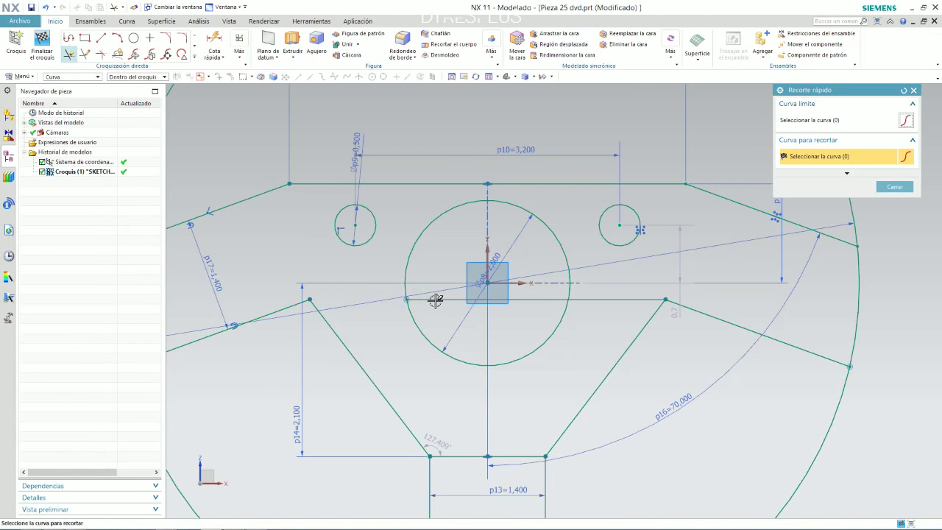
pyautogui.click(496, 301)
pyautogui.click(602, 299)
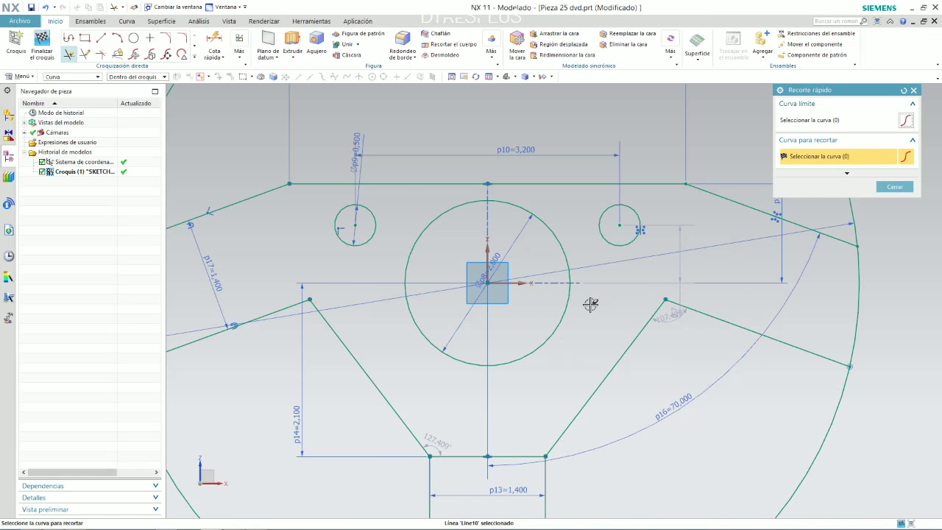
pyautogui.scroll(-5, 607, 294)
pyautogui.scroll(1, 620, 338)
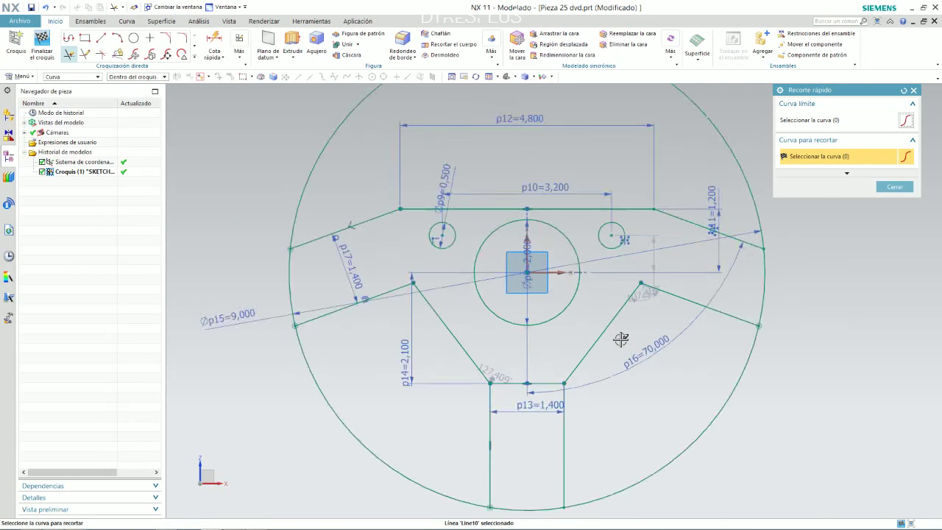
pyautogui.scroll(2, 621, 339)
pyautogui.press('Escape')
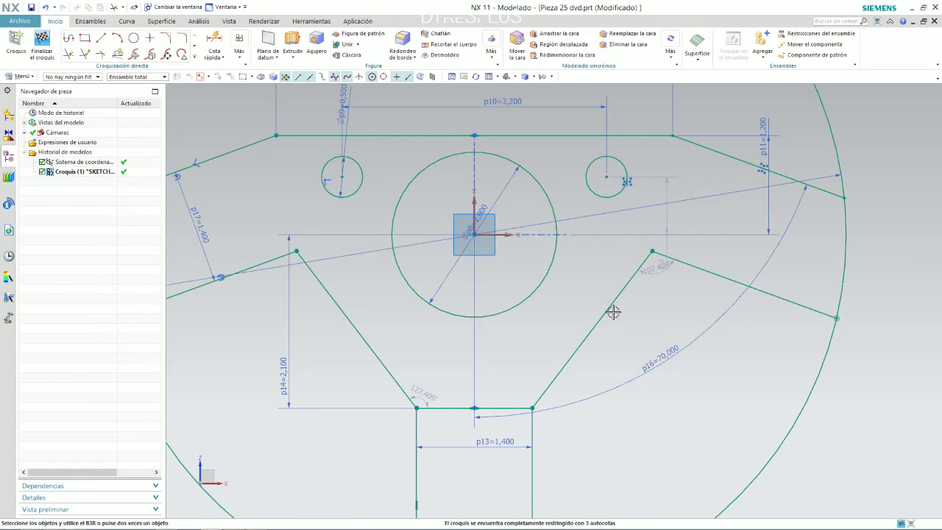
# - Make the two slanted lines joining the lower spoke to the side spokes symmetric about the vertical axis
pyautogui.click(585, 336)
pyautogui.click(379, 358)
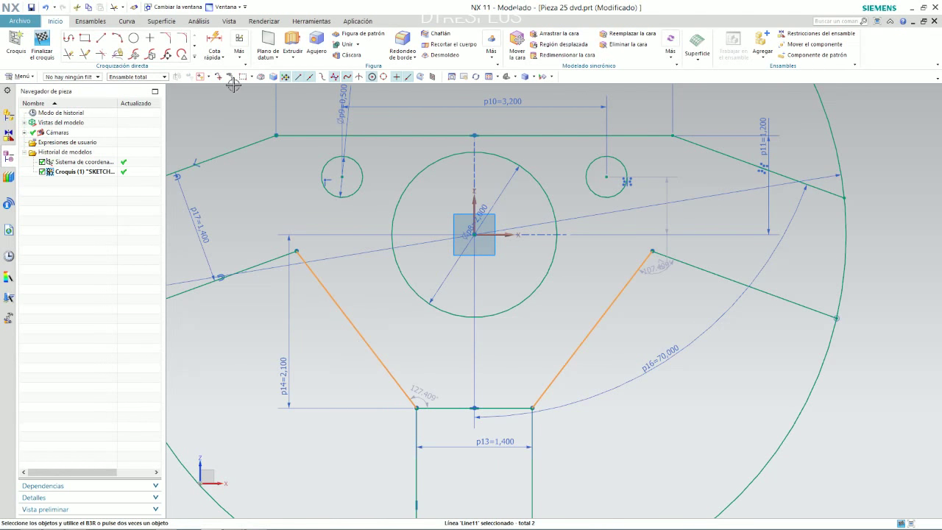
pyautogui.click(239, 46)
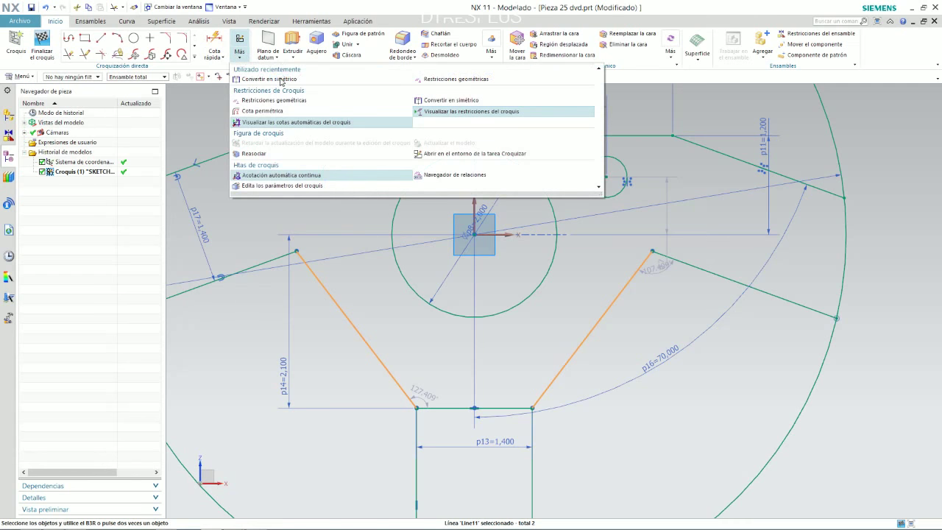
pyautogui.click(269, 79)
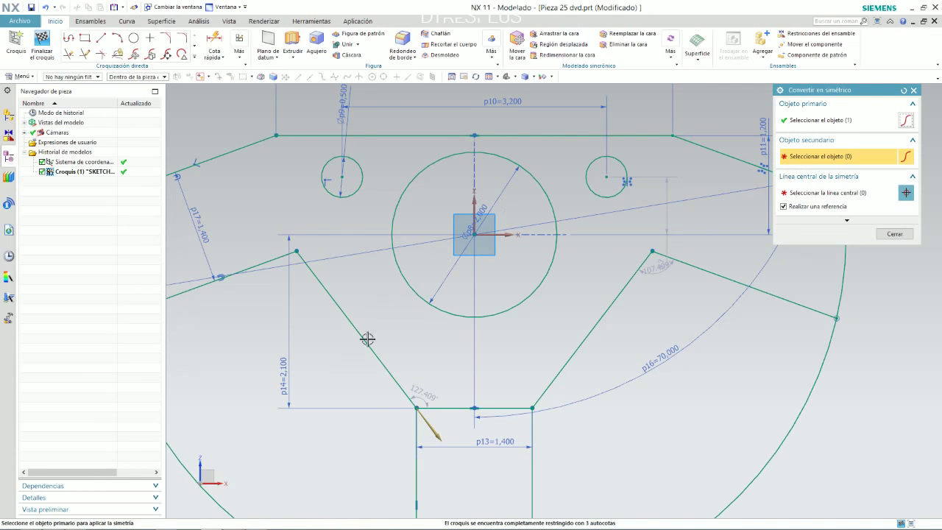
pyautogui.click(620, 296)
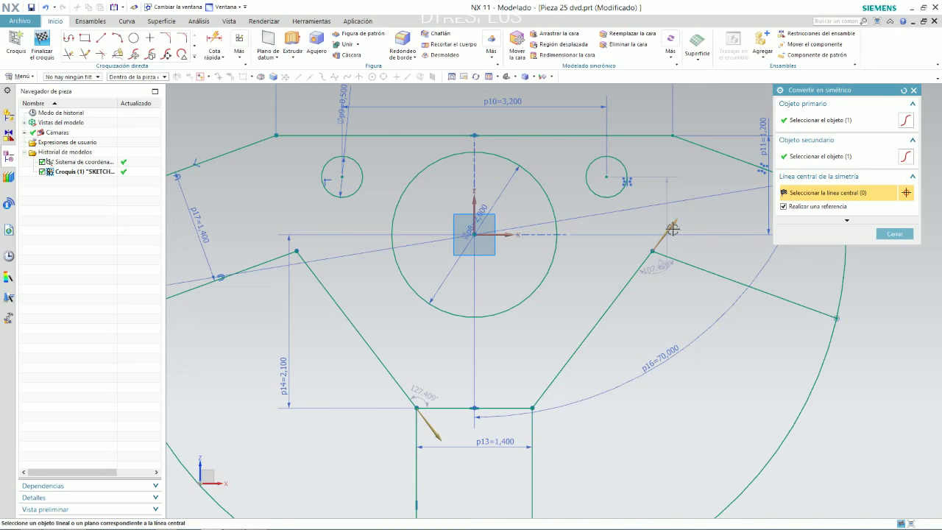
pyautogui.doubleClick(633, 274)
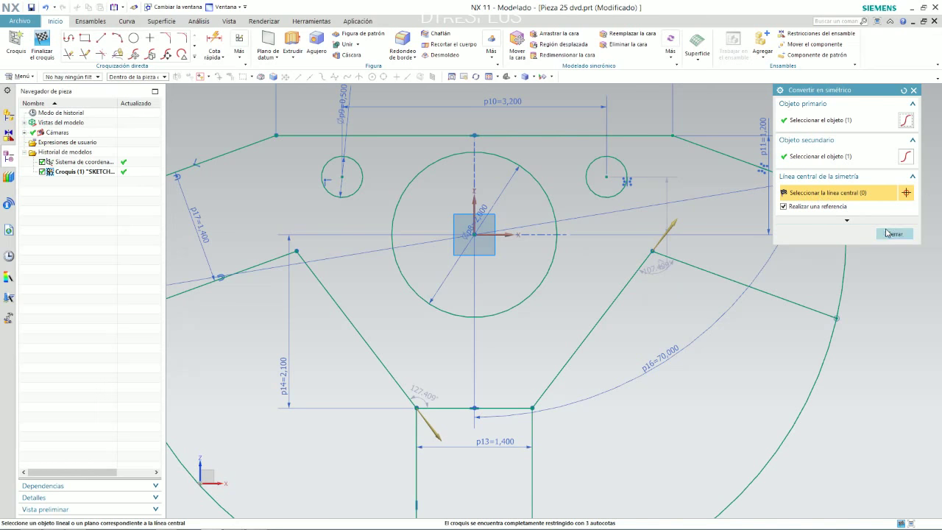
pyautogui.click(904, 90)
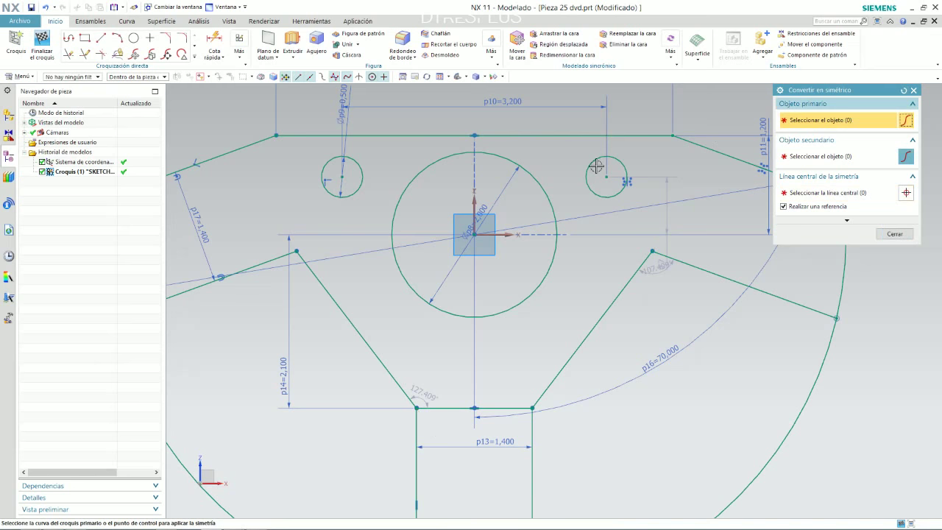
pyautogui.click(347, 316)
pyautogui.click(617, 298)
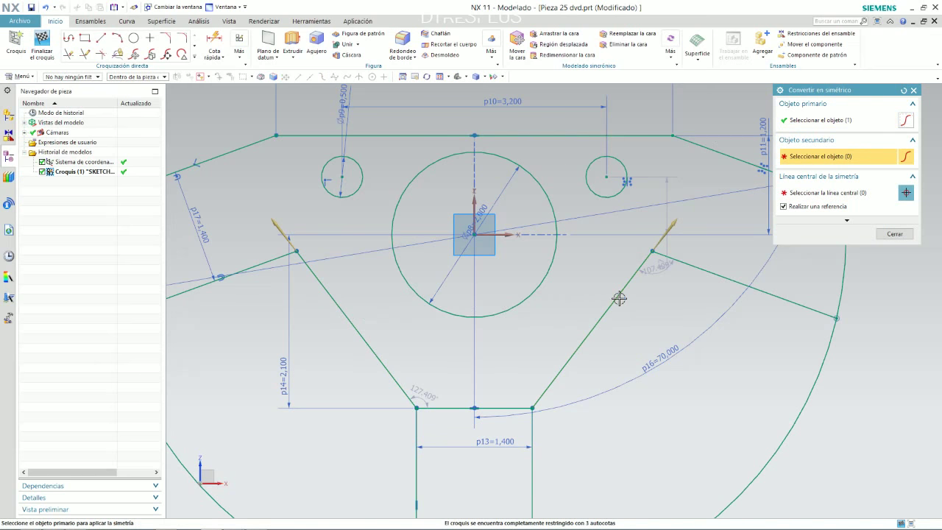
pyautogui.click(475, 201)
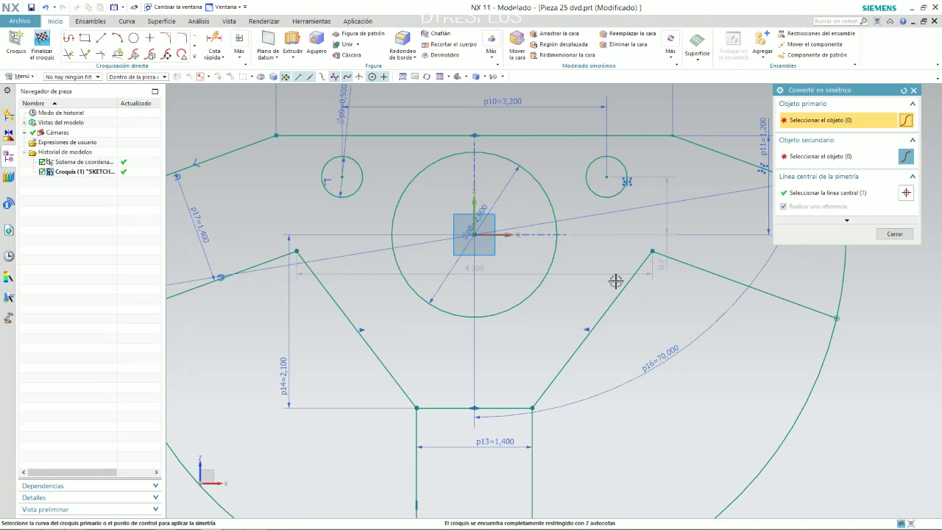
pyautogui.click(894, 234)
# - Compare the hub sketch with the part drawing, examining the central boss diameter and the circles around it
pyautogui.scroll(-3, 596, 245)
pyautogui.scroll(3, 568, 288)
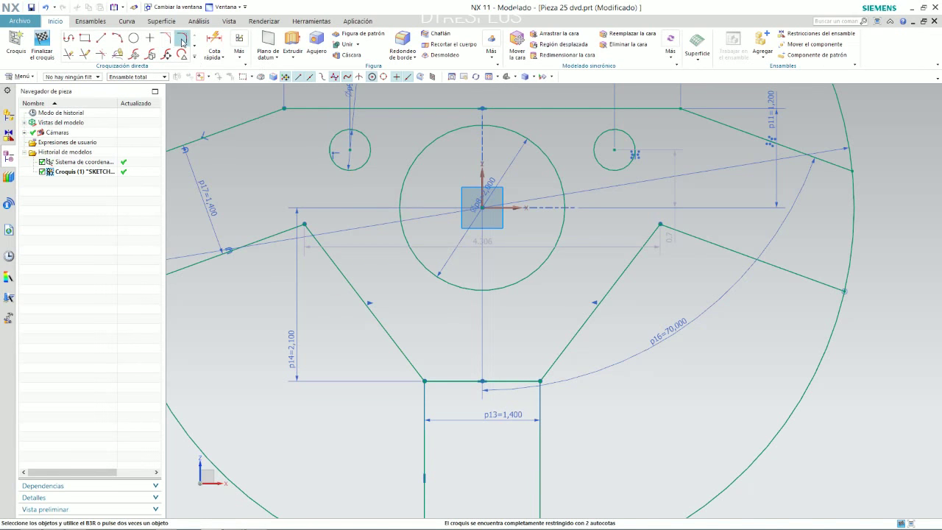
pyautogui.hotkey('alt', 'Tab')
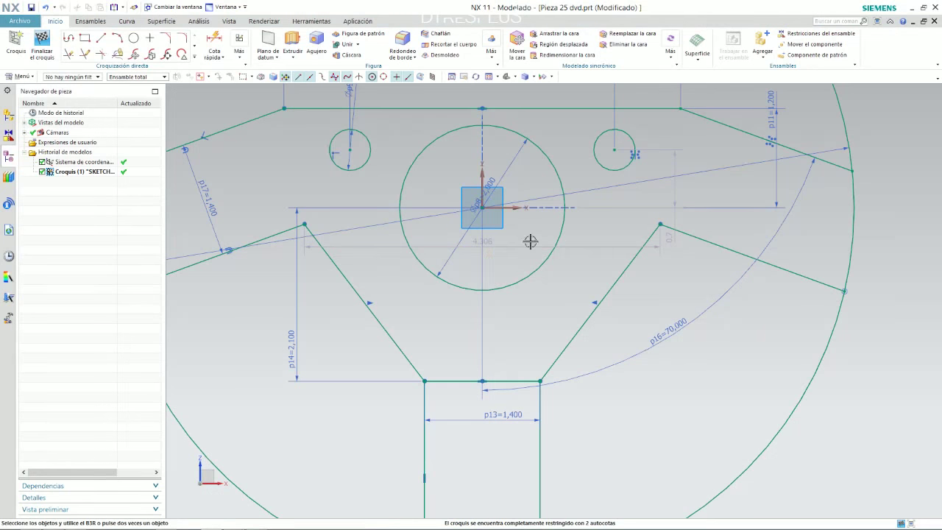
pyautogui.scroll(-3, 591, 238)
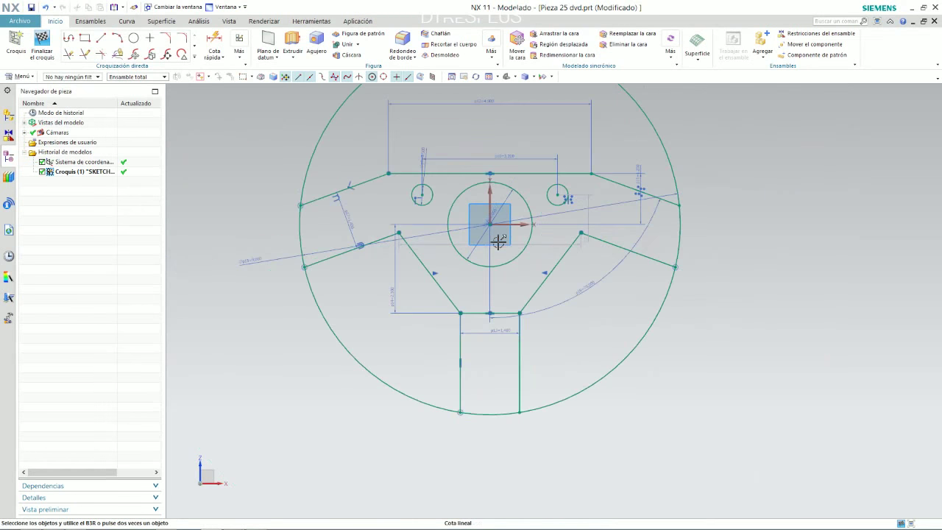
pyautogui.scroll(3, 407, 183)
pyautogui.scroll(-3, 452, 152)
pyautogui.scroll(3, 450, 158)
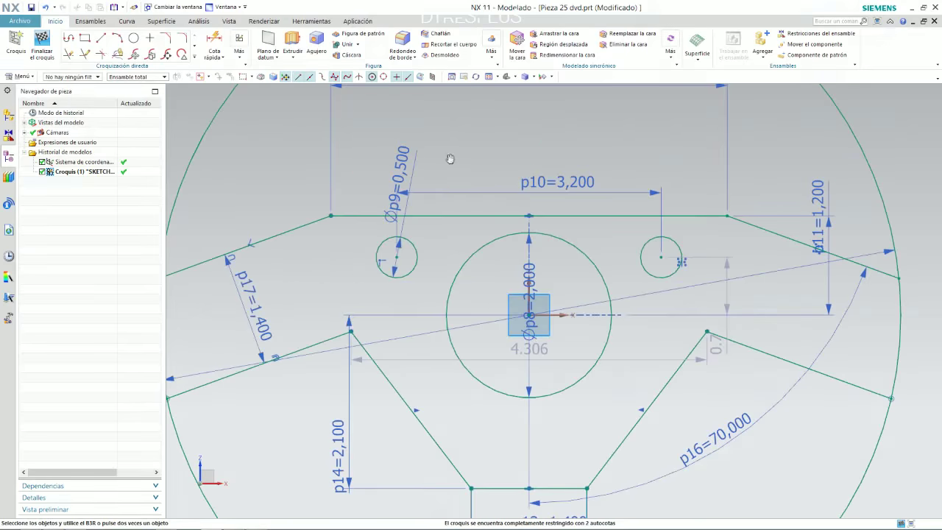
pyautogui.hotkey('alt', 'Tab')
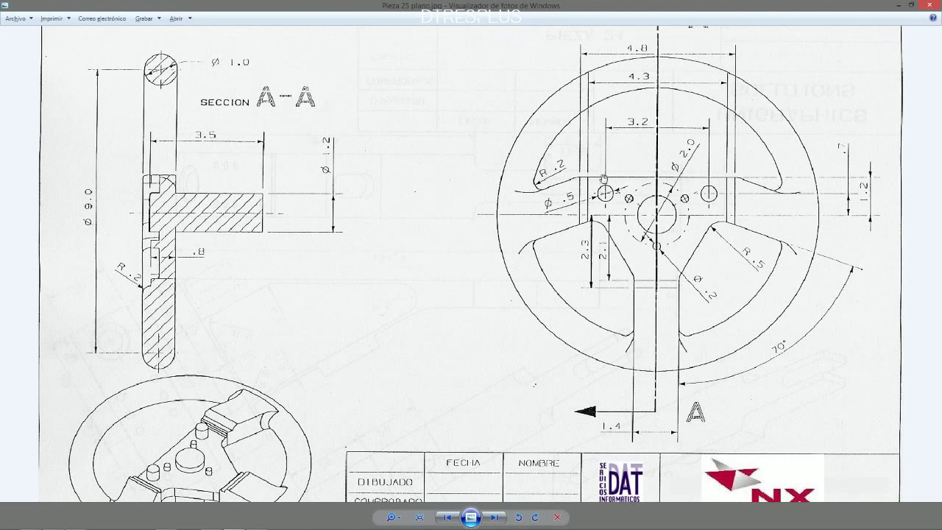
pyautogui.hotkey('alt', 'Tab')
pyautogui.scroll(-3, 582, 199)
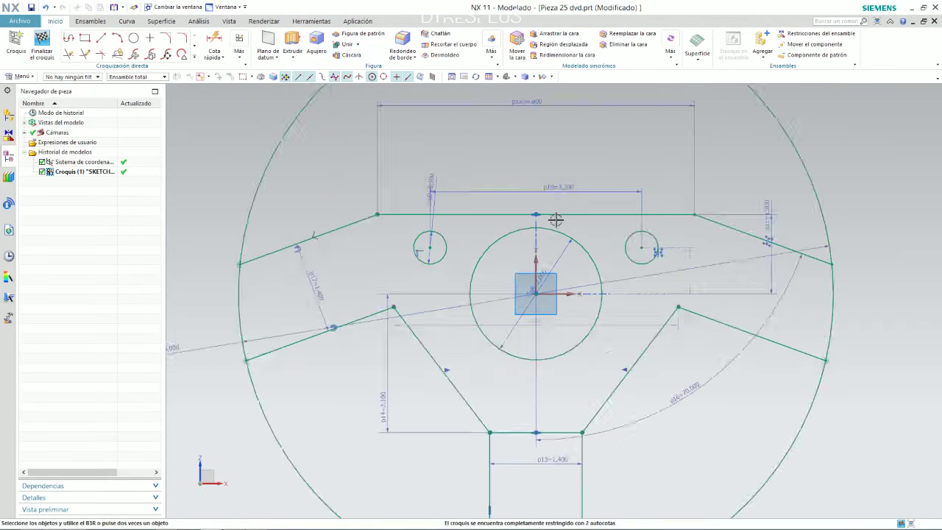
pyautogui.scroll(3, 552, 192)
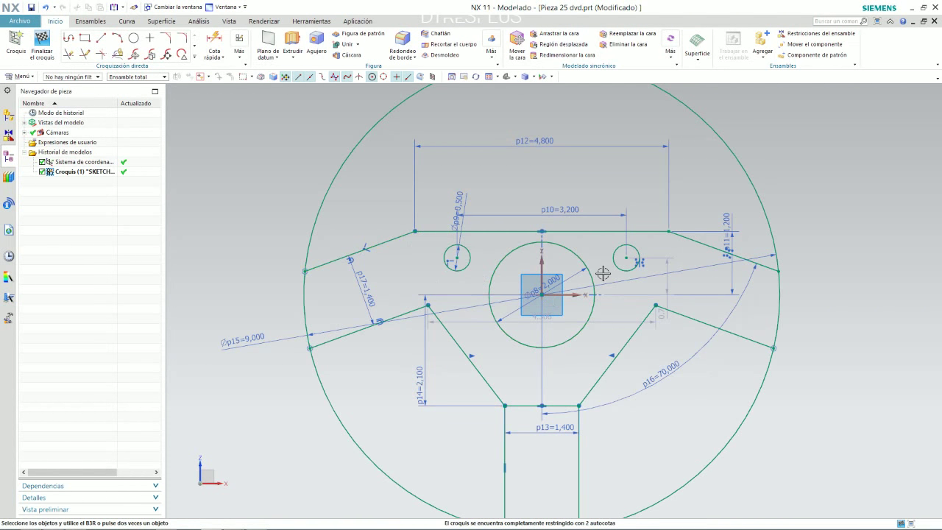
pyautogui.scroll(2, 602, 271)
pyautogui.hotkey('alt', 'Tab')
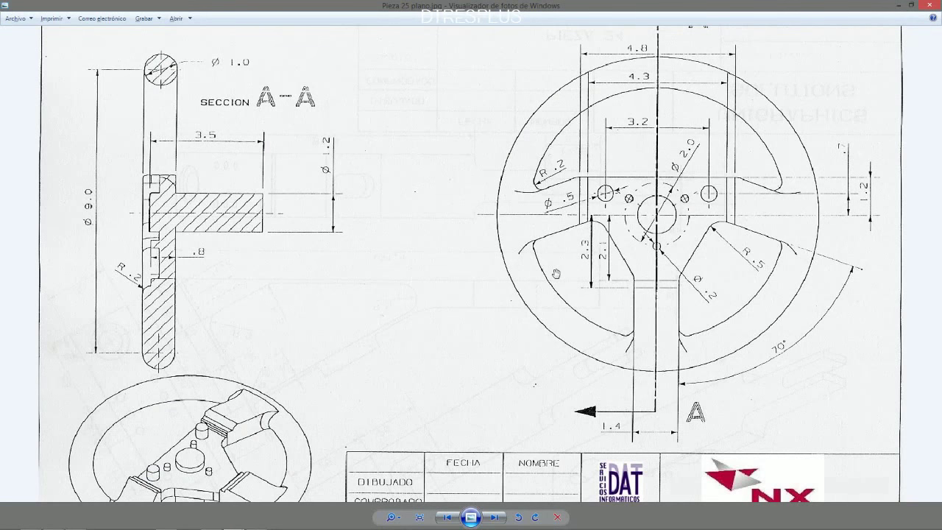
pyautogui.hotkey('alt', 'Tab')
pyautogui.hotkey('alt', 'Tab')
pyautogui.hotkey('alt', 'Tab')
# - Draw a 1.2 in diameter circle centred on the origin and convert the surrounding 2 in circle to reference
pyautogui.click(133, 38)
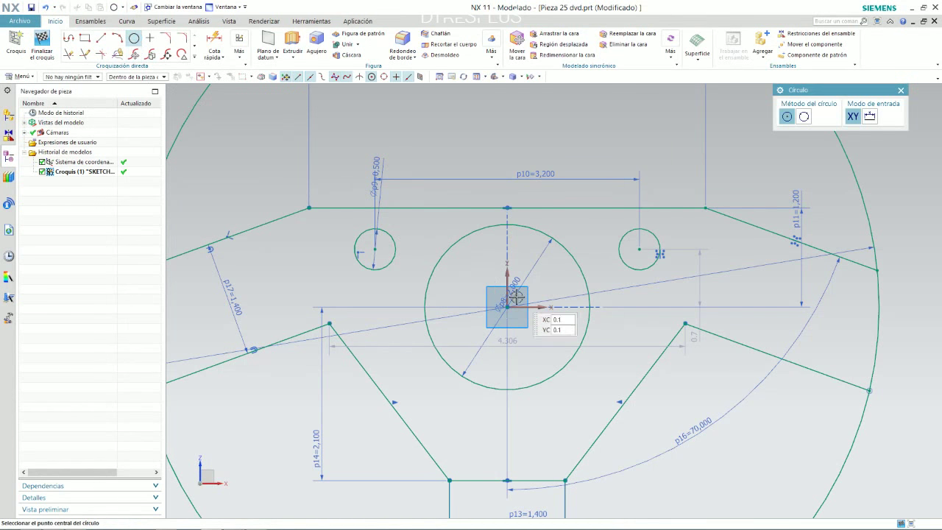
pyautogui.click(506, 306)
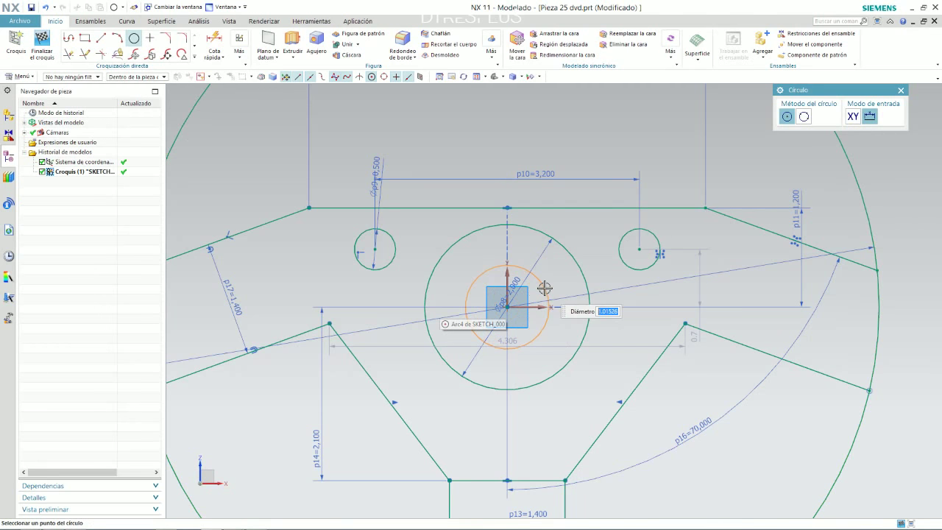
pyautogui.write('1.2')
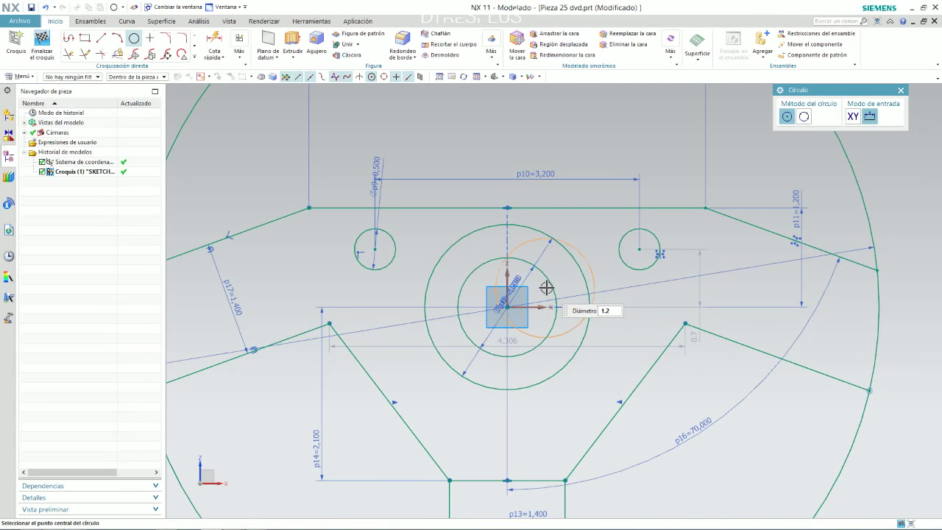
pyautogui.press('Return')
pyautogui.press('Escape')
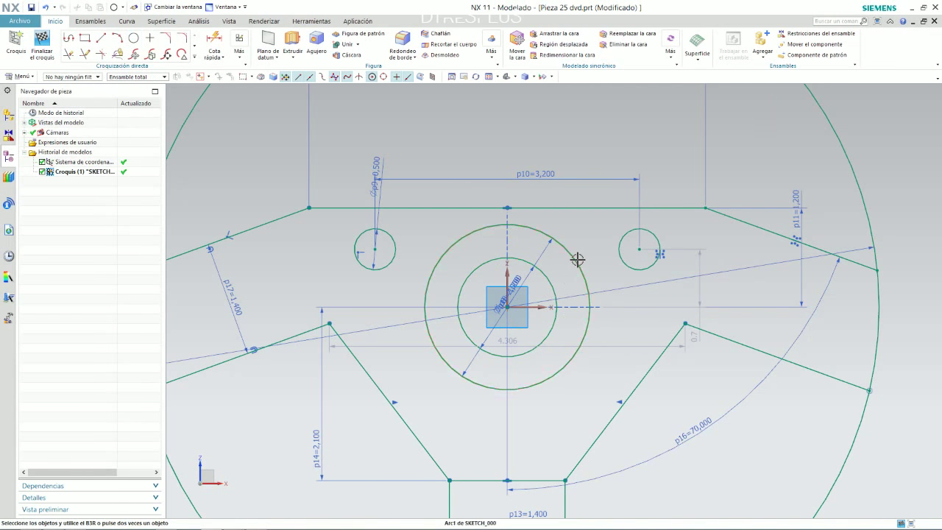
pyautogui.click(577, 262)
pyautogui.scroll(2, 625, 248)
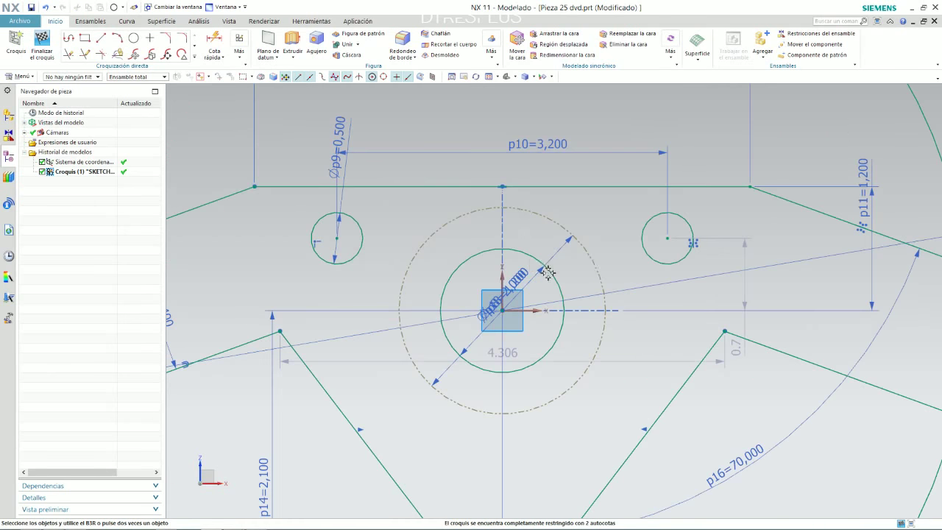
# - Check the small hole in the drawing and draw a 0.2 in diameter circle centred on the lower-right part of the reference circle
pyautogui.hotkey('alt', 'Tab')
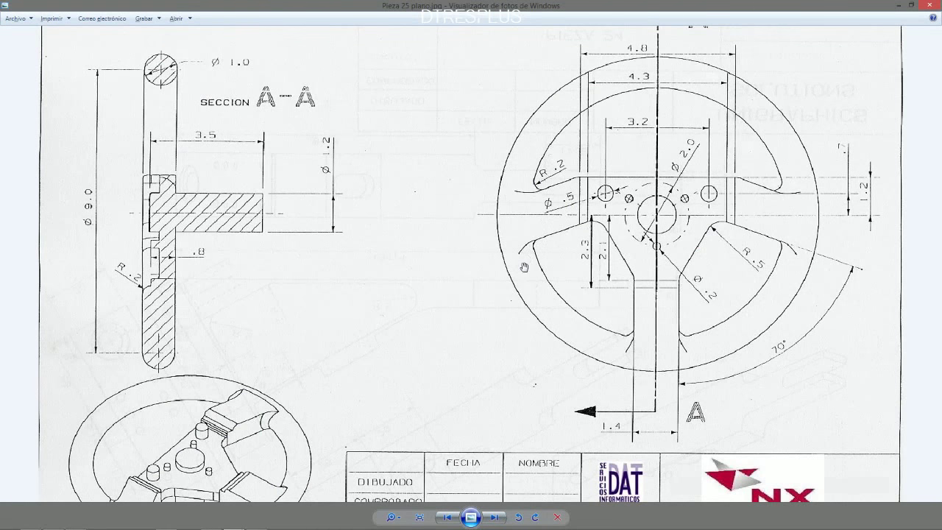
pyautogui.hotkey('alt', 'Tab')
pyautogui.click(150, 41)
pyautogui.hotkey('alt', 'Tab')
pyautogui.hotkey('alt', 'Tab')
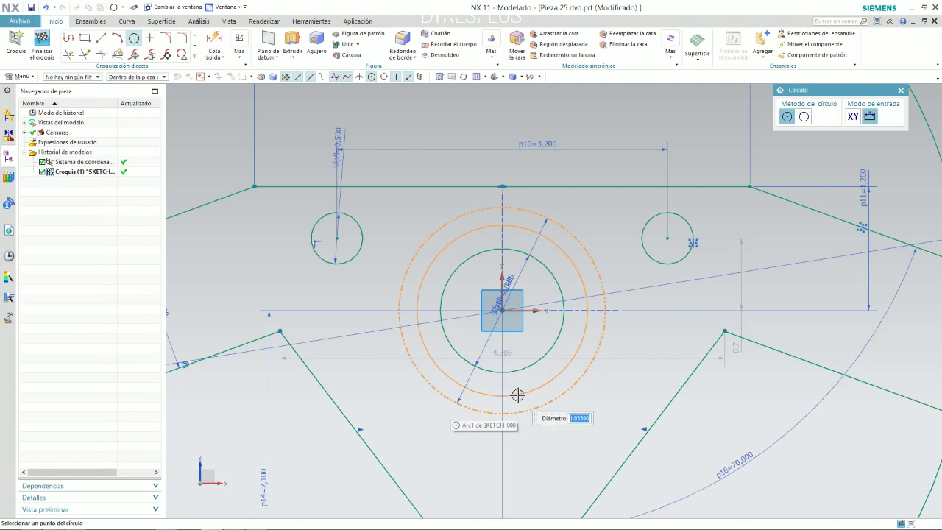
pyautogui.scroll(3, 517, 411)
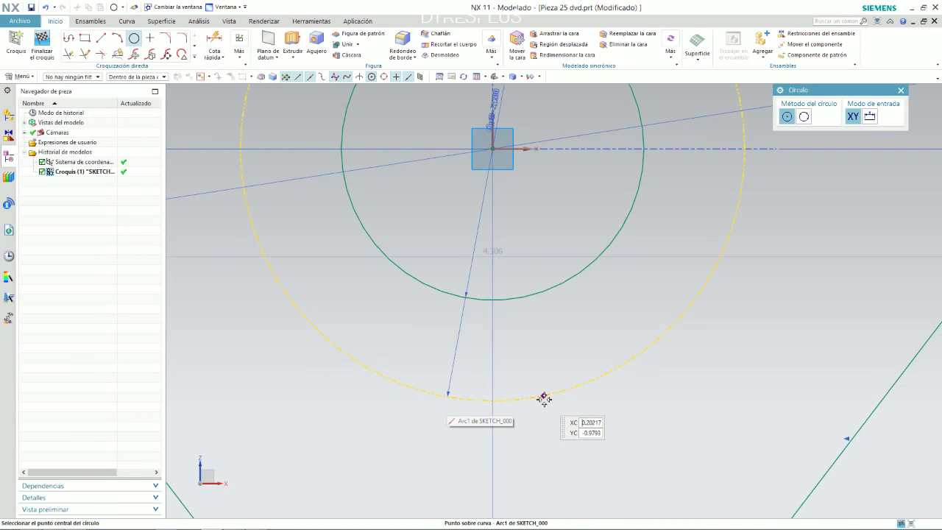
pyautogui.click(632, 361)
pyautogui.write('0')
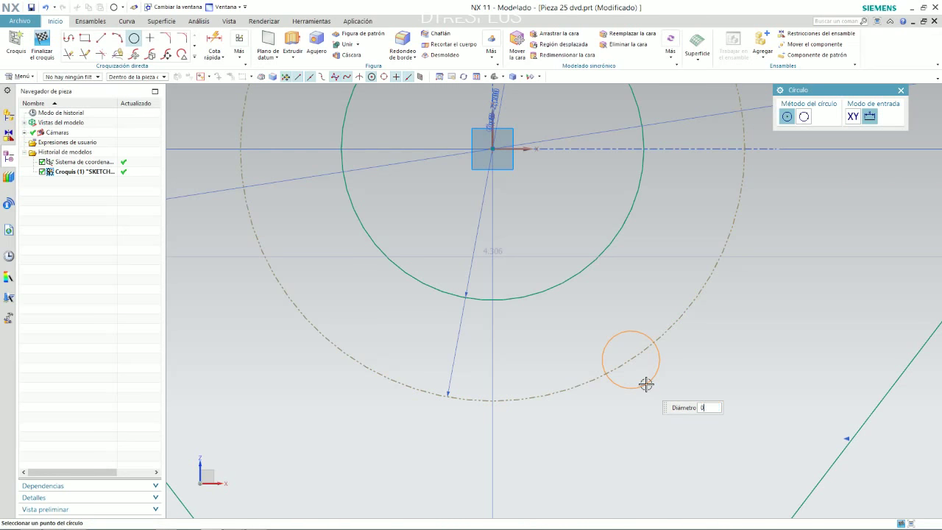
pyautogui.write('.2')
pyautogui.press('Return')
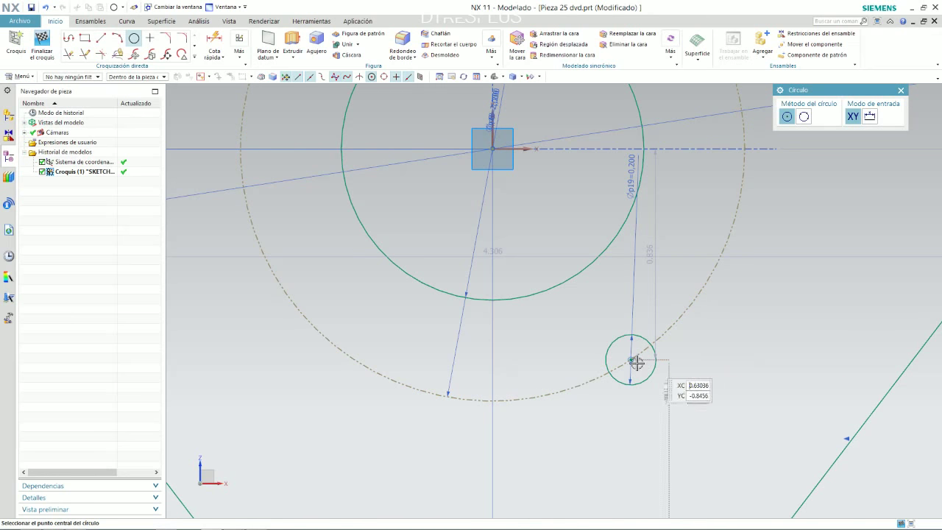
pyautogui.click(631, 359)
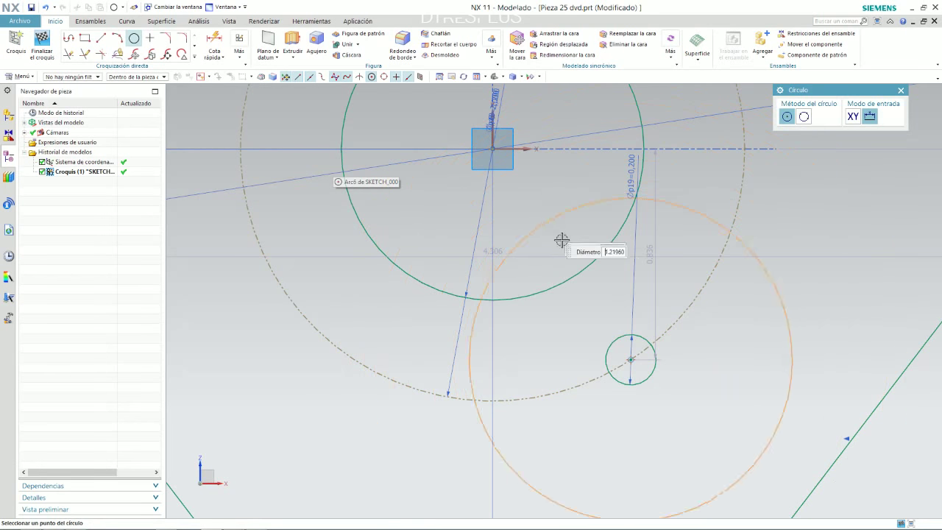
pyautogui.press('Escape')
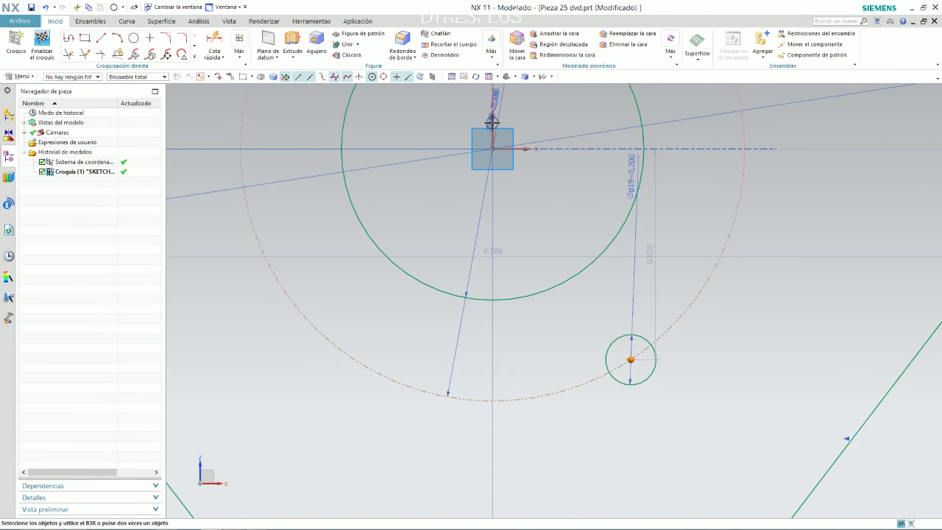
# - Move the diameter dimensions of the 2 in and 1.2 in circles apart so that they no longer overlap
pyautogui.scroll(-3, 505, 143)
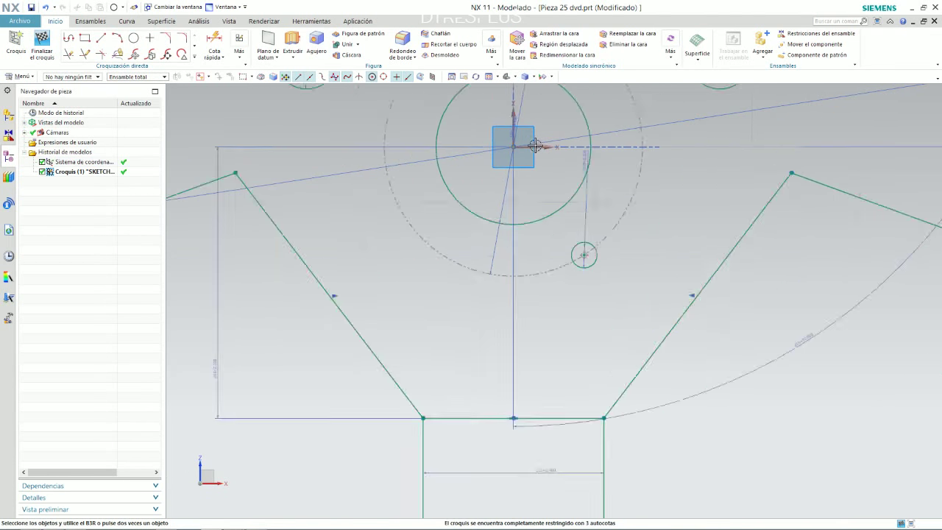
pyautogui.scroll(5, 529, 117)
pyautogui.scroll(3, 530, 117)
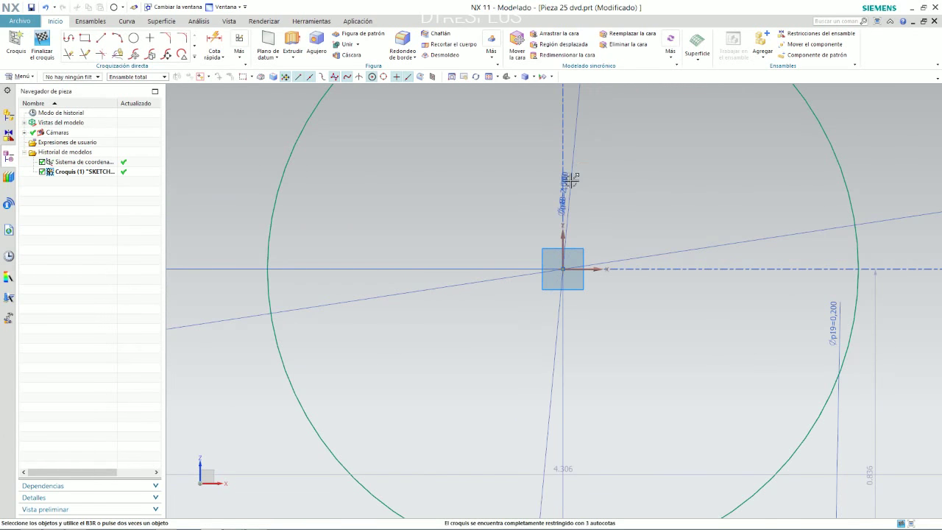
pyautogui.moveTo(707, 181); pyautogui.dragTo(705, 182)
pyautogui.moveTo(570, 147)
pyautogui.mouseDown()
pyautogui.moveTo(568, 118)
pyautogui.moveTo(739, 255)
pyautogui.mouseUp()
pyautogui.scroll(-2, 662, 294)
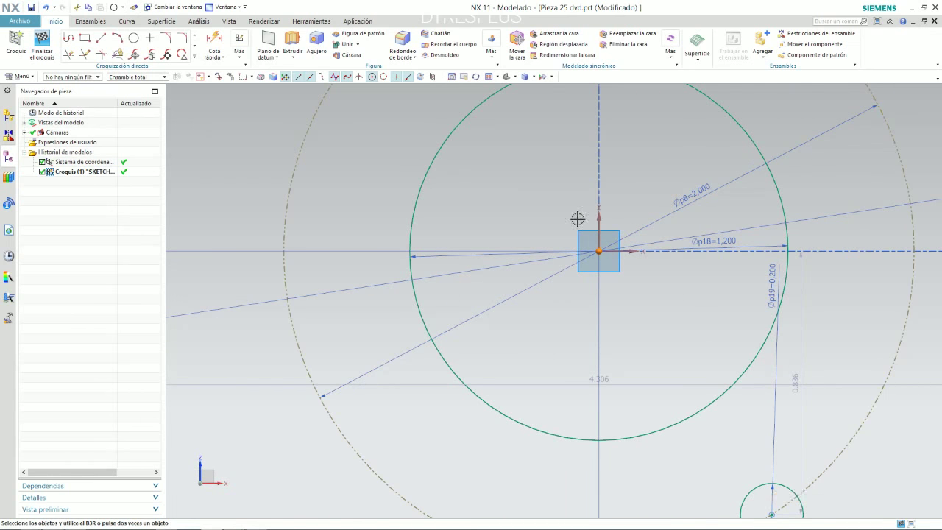
pyautogui.scroll(-2, 626, 227)
pyautogui.click(718, 410)
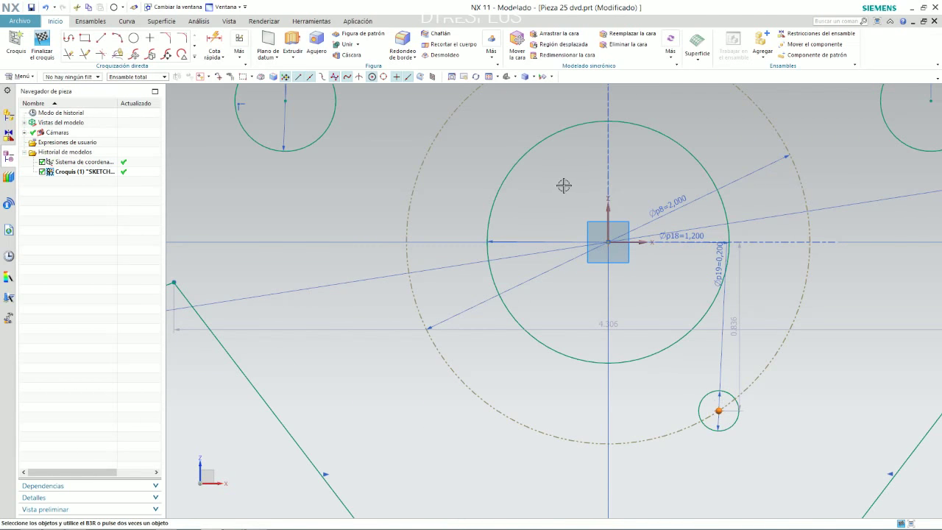
pyautogui.click(607, 211)
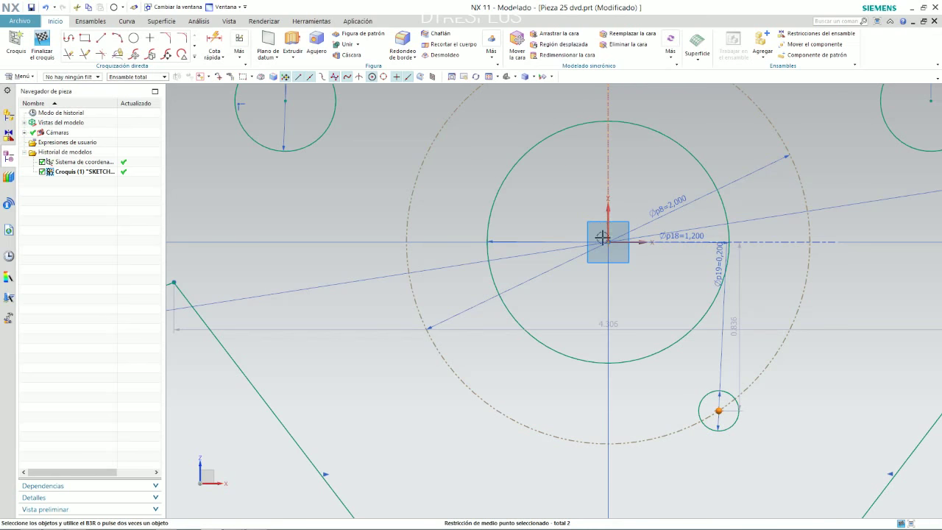
pyautogui.press('Escape')
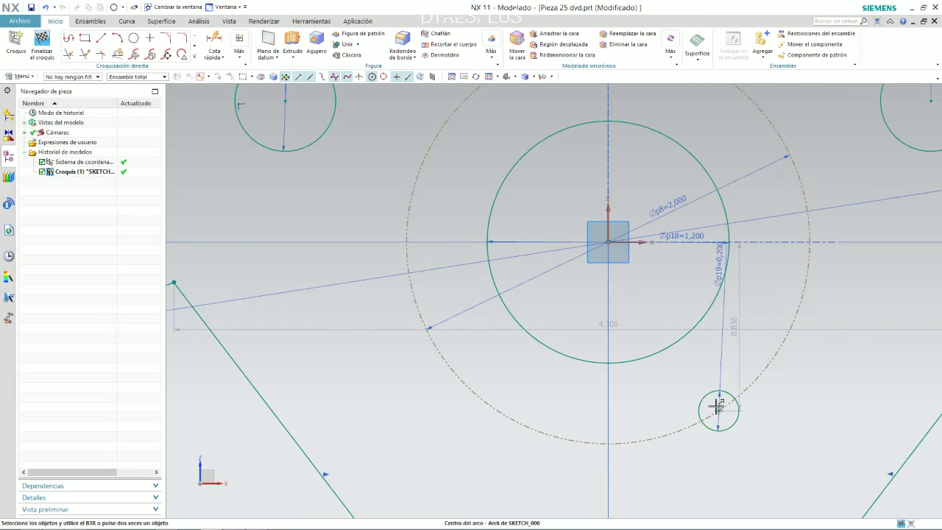
pyautogui.click(719, 408)
pyautogui.click(608, 211)
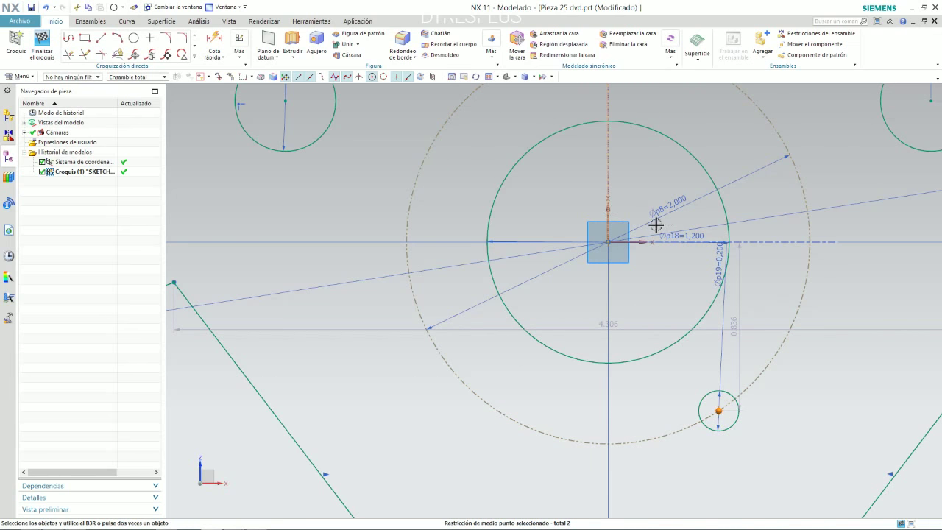
pyautogui.press('Escape')
# - Constrain the 0.2 in circle's centre to lie on the vertical axis, with automatic selection advance enabled
pyautogui.scroll(3, 641, 233)
pyautogui.scroll(-1, 641, 232)
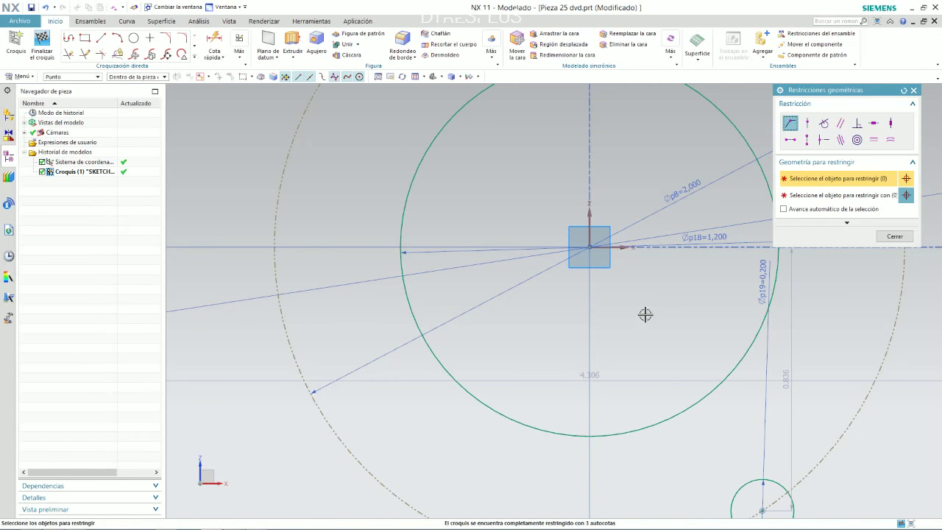
pyautogui.click(807, 139)
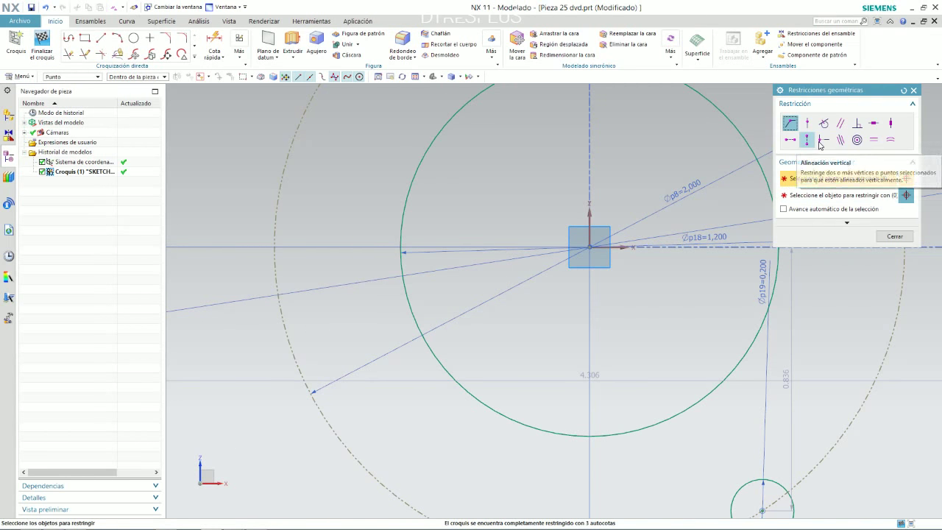
pyautogui.click(807, 122)
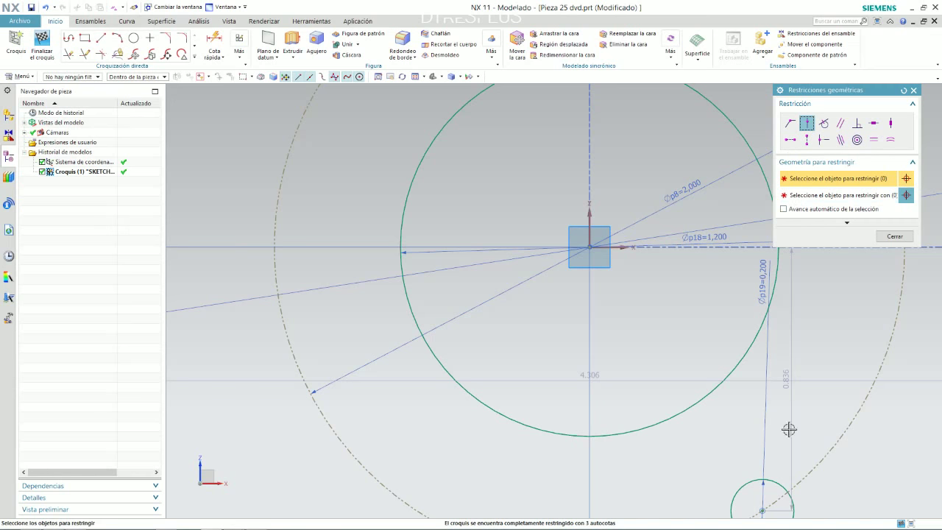
pyautogui.click(764, 508)
pyautogui.click(794, 209)
pyautogui.click(587, 214)
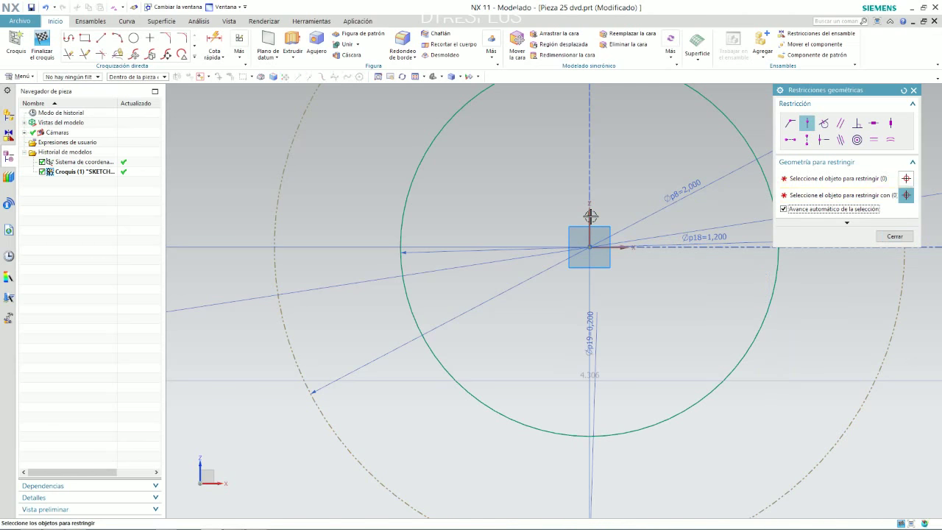
pyautogui.click(895, 236)
# - Start a circular curve pattern of the 0.2 in circle with the origin as its rotation point
pyautogui.scroll(-5, 700, 235)
pyautogui.scroll(4, 688, 350)
pyautogui.scroll(-4, 685, 295)
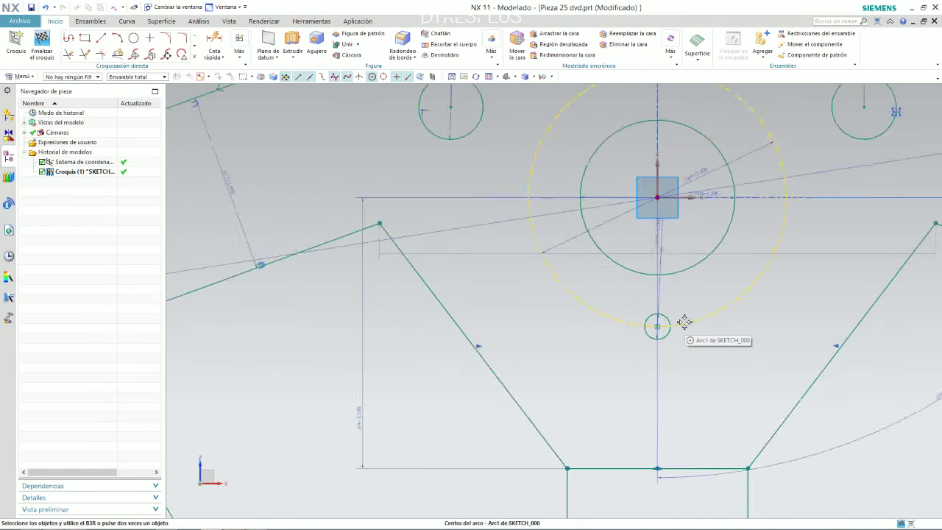
pyautogui.scroll(3, 688, 221)
pyautogui.scroll(-2, 689, 190)
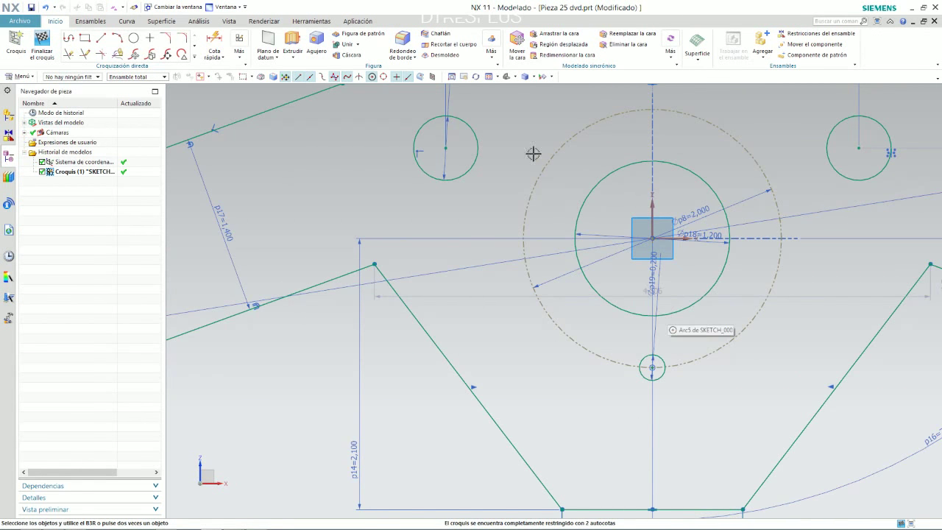
pyautogui.click(192, 58)
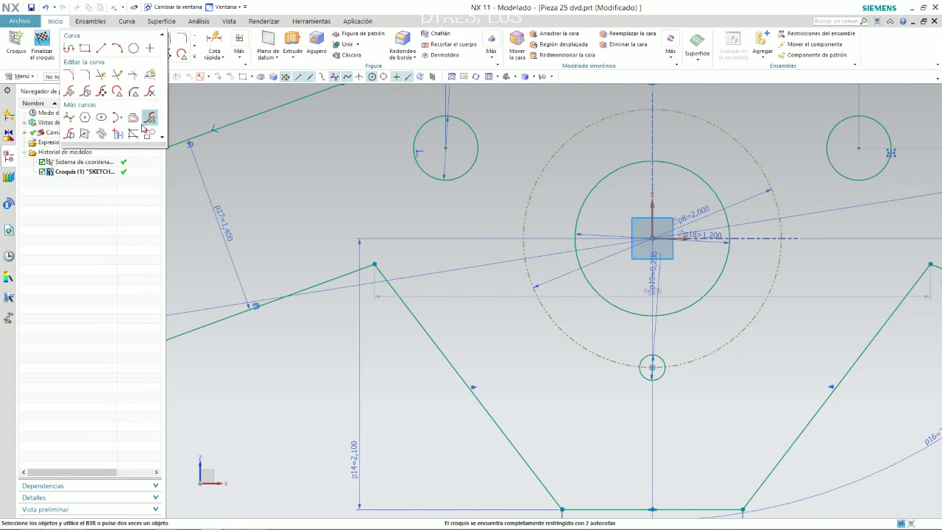
pyautogui.click(152, 125)
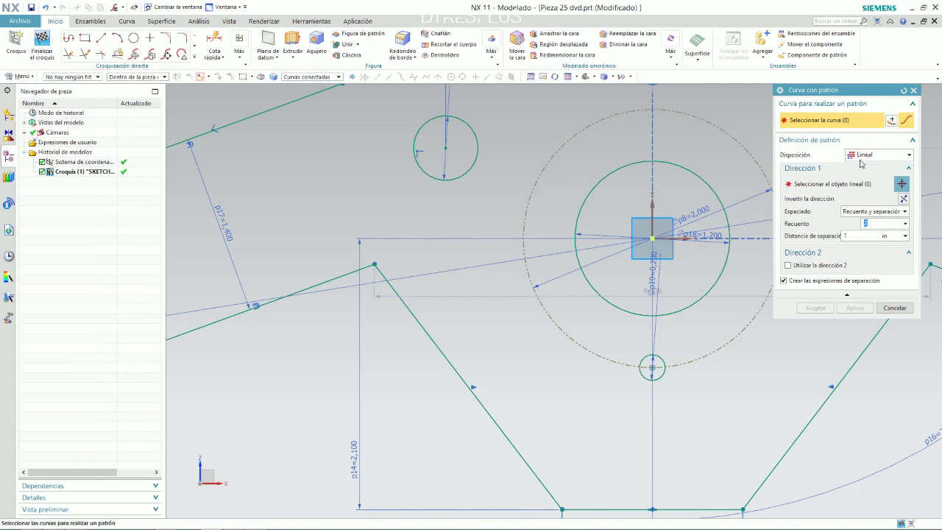
pyautogui.click(868, 156)
pyautogui.click(866, 176)
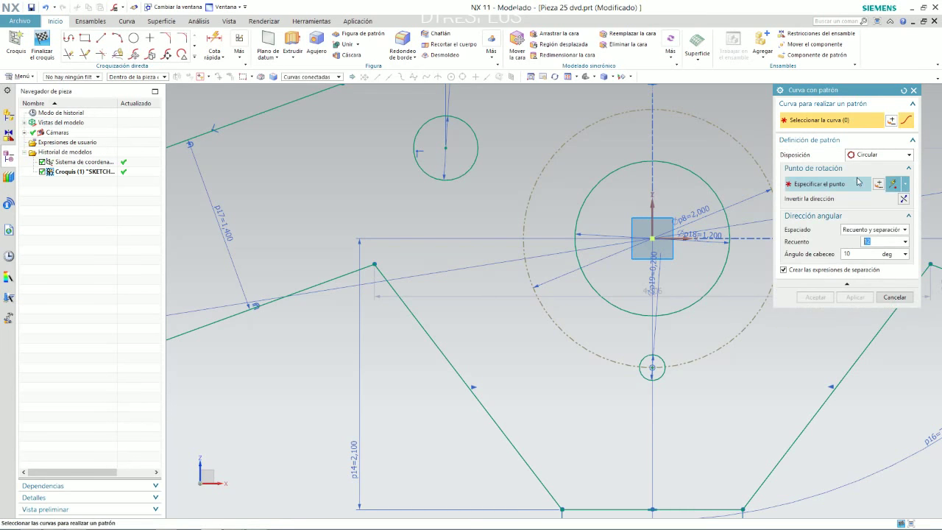
pyautogui.click(662, 359)
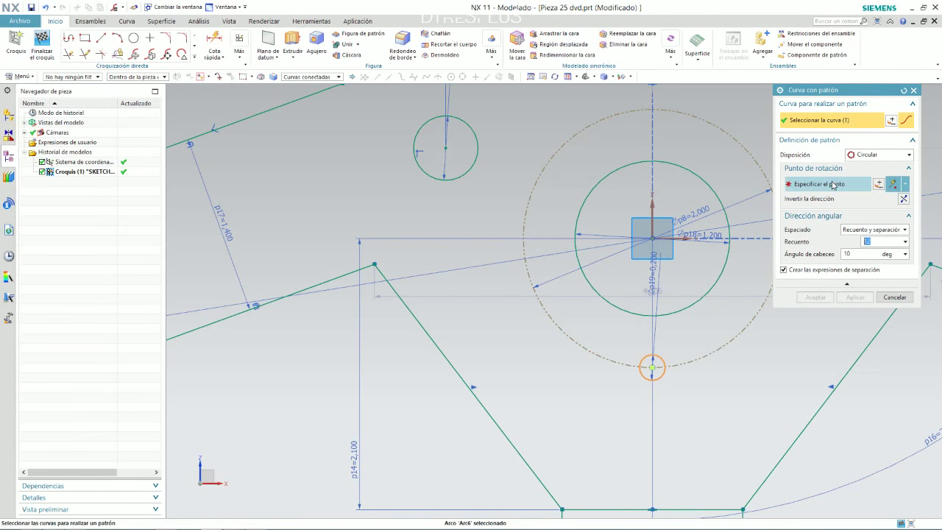
pyautogui.click(654, 238)
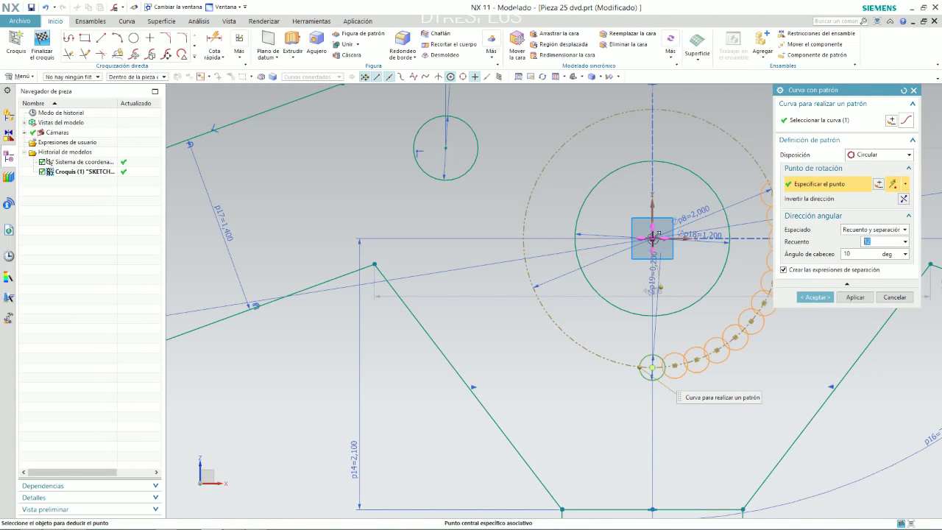
# - Define the circular pattern by count and span, with 3 circles over a 360° span angle, and create it
pyautogui.click(873, 229)
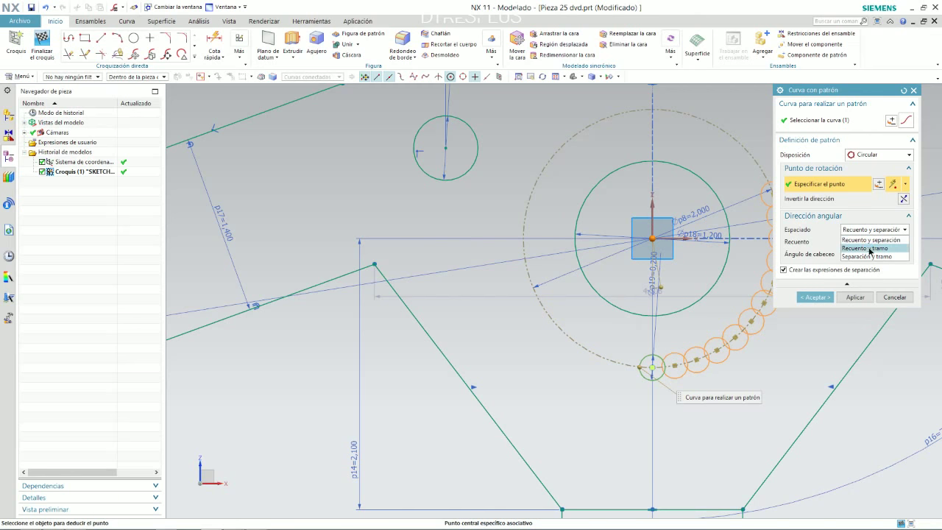
pyautogui.click(868, 247)
pyautogui.write('36')
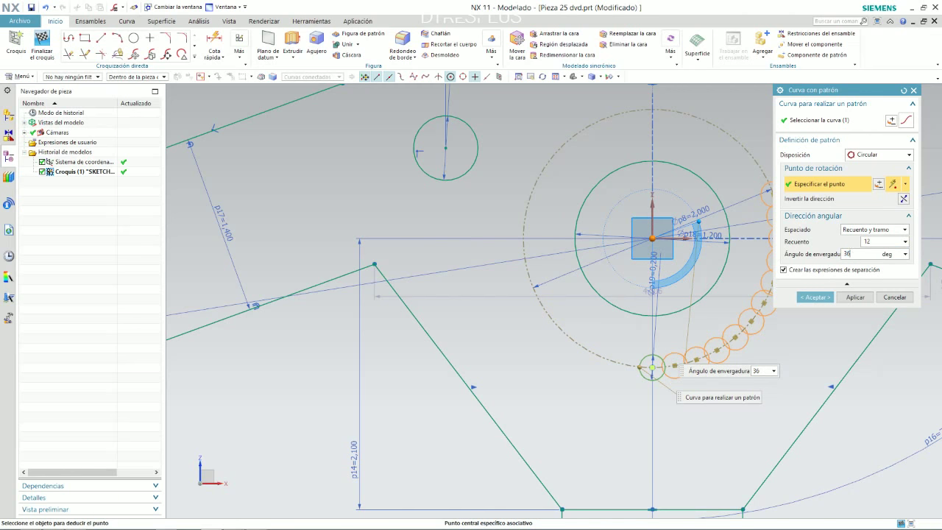
pyautogui.write('0')
pyautogui.press('Return')
pyautogui.click(875, 241)
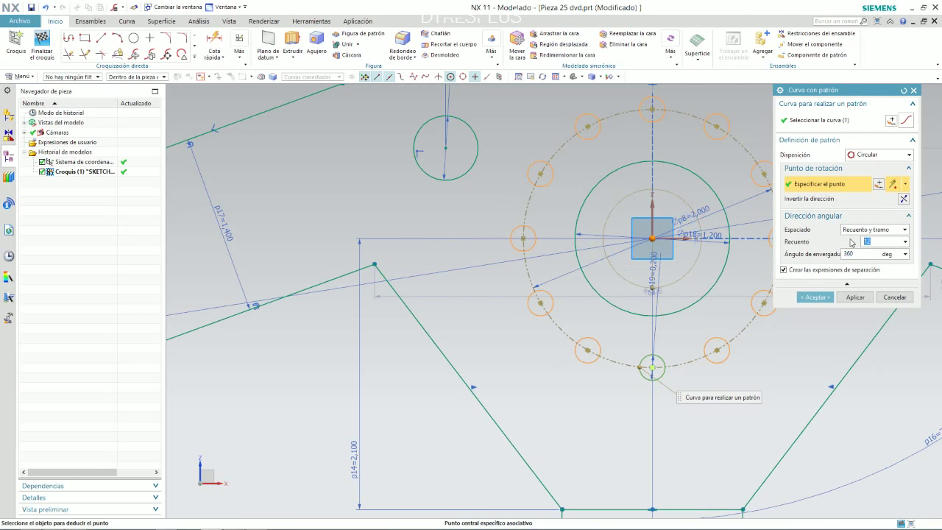
pyautogui.write('3')
pyautogui.press('Return')
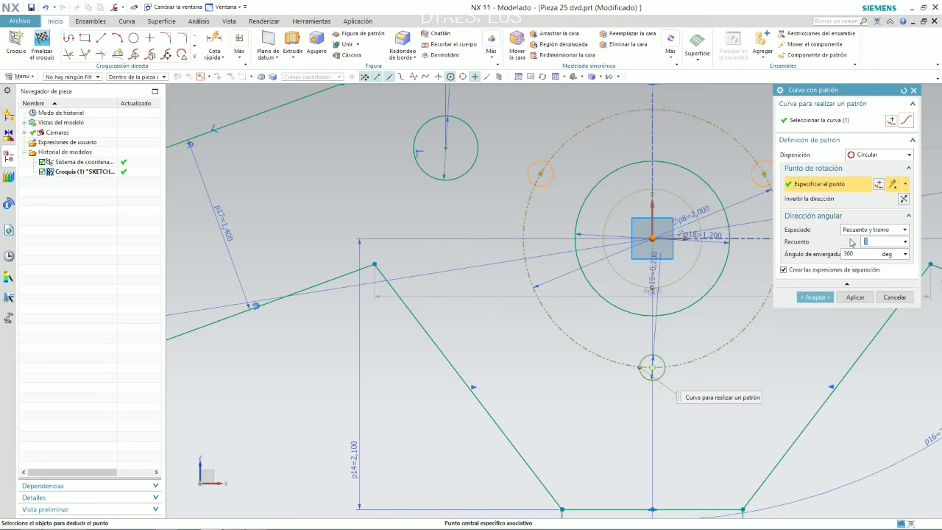
pyautogui.click(815, 297)
# - Examine the whole sketch from several angles and compare its hub, spokes and rim with the part drawing
pyautogui.scroll(-3, 599, 307)
pyautogui.scroll(2, 729, 265)
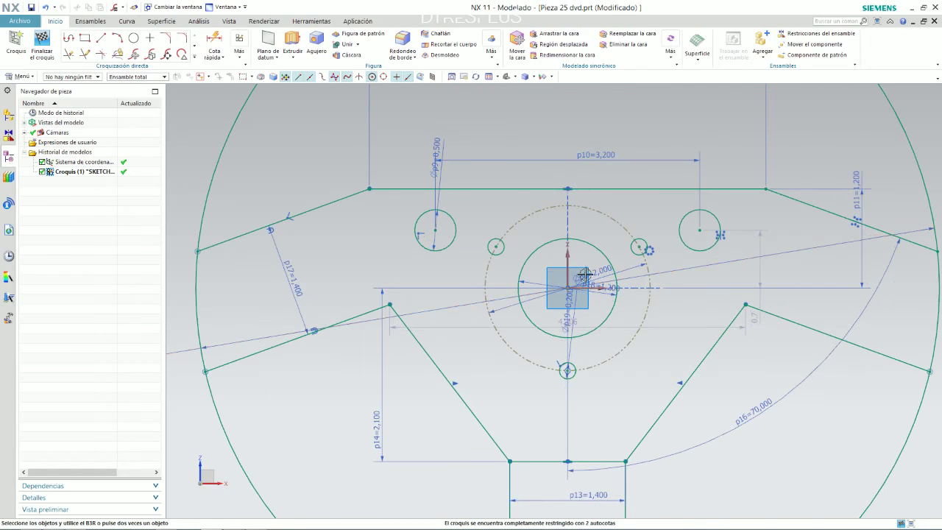
pyautogui.moveTo(532, 308)
pyautogui.mouseDown(button='middle')
pyautogui.moveTo(546, 276)
pyautogui.moveTo(532, 307)
pyautogui.mouseUp(button='middle')
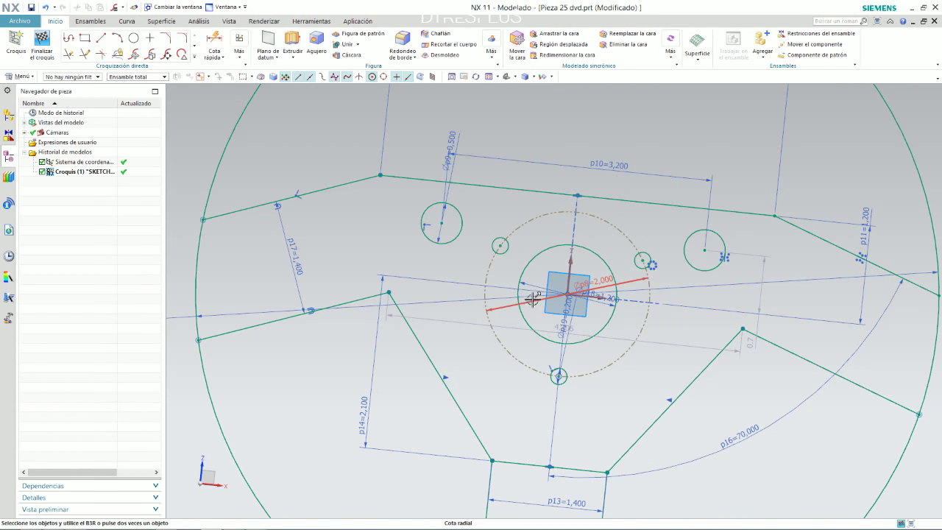
pyautogui.scroll(-2, 515, 298)
pyautogui.scroll(1, 515, 298)
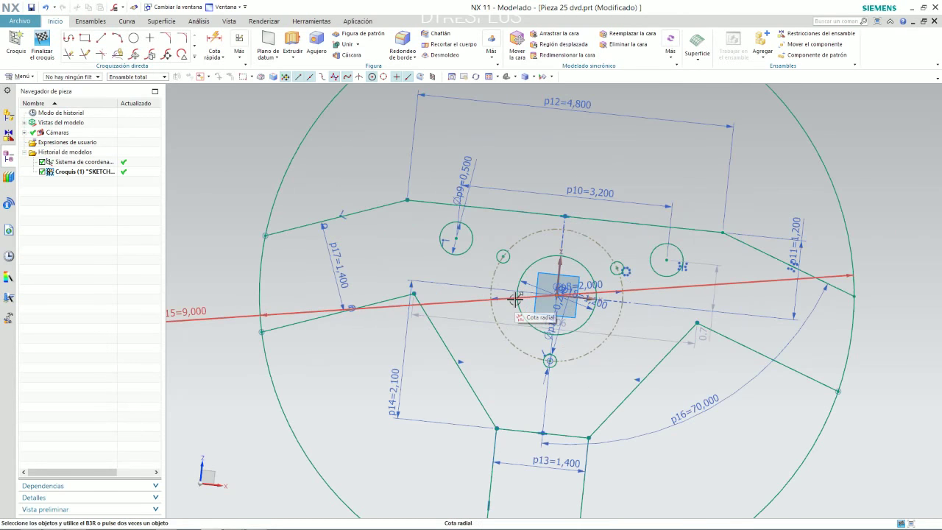
pyautogui.scroll(-1, 515, 298)
pyautogui.scroll(-1, 516, 298)
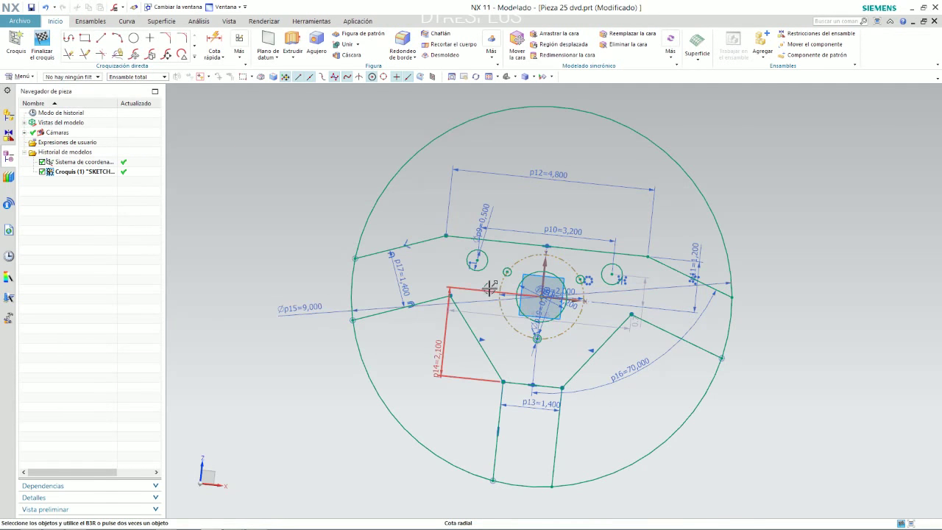
pyautogui.moveTo(515, 298); pyautogui.dragTo(502, 295, button='middle')
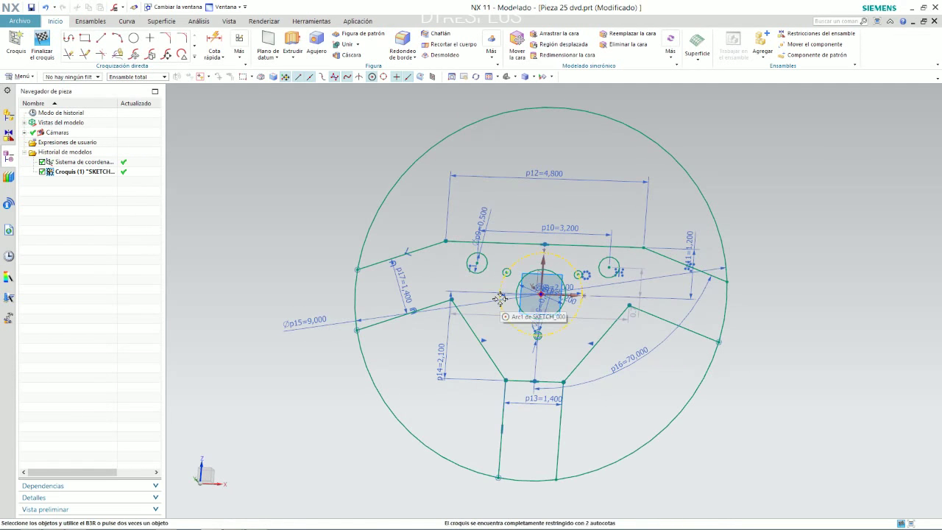
pyautogui.hotkey('alt', 'Tab')
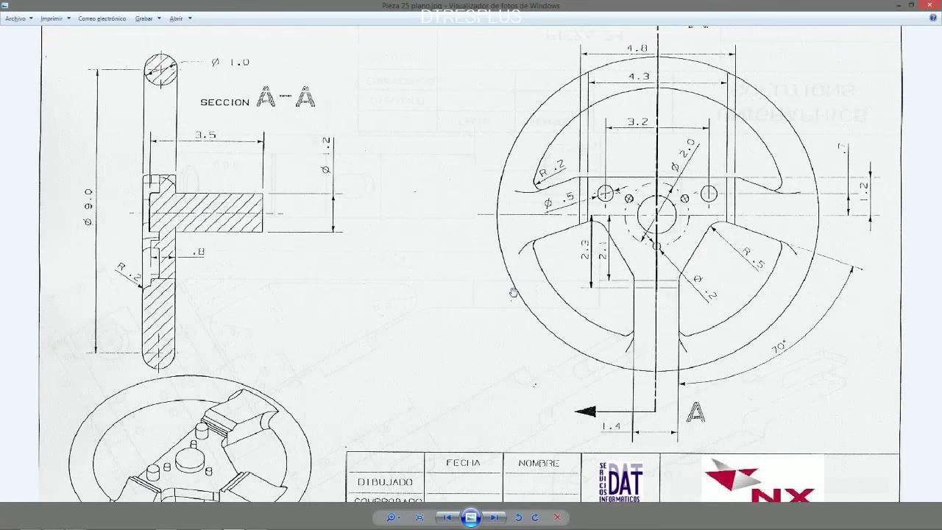
pyautogui.hotkey('alt', 'Tab')
pyautogui.moveTo(596, 197); pyautogui.dragTo(614, 190, button='middle')
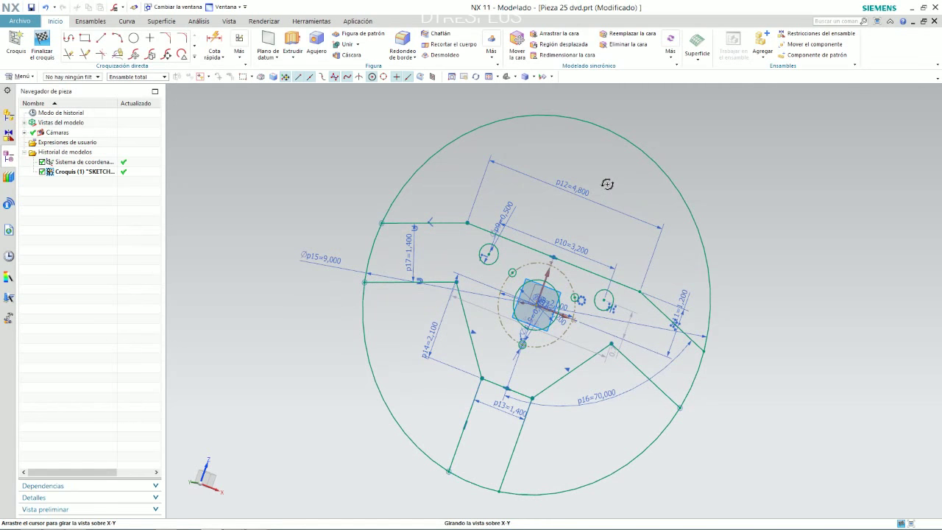
pyautogui.moveTo(562, 206); pyautogui.dragTo(532, 167, button='middle')
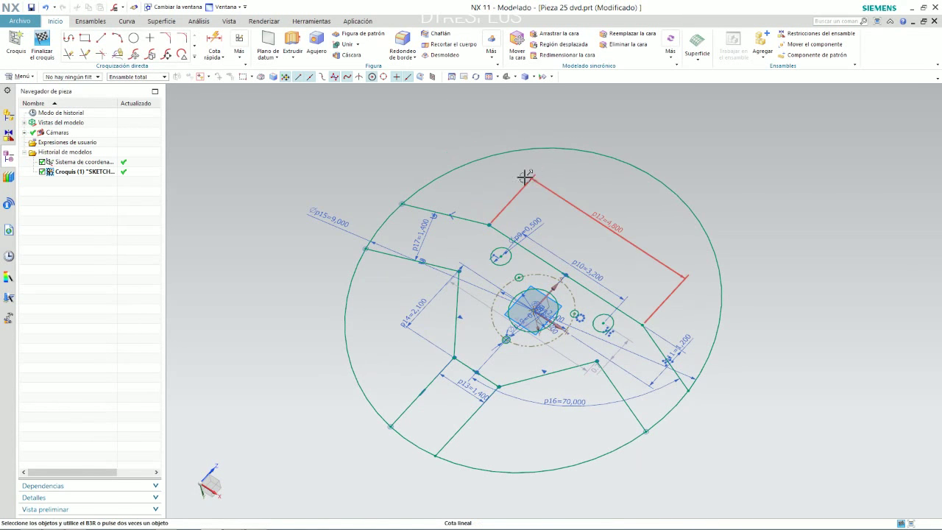
pyautogui.click(42, 47)
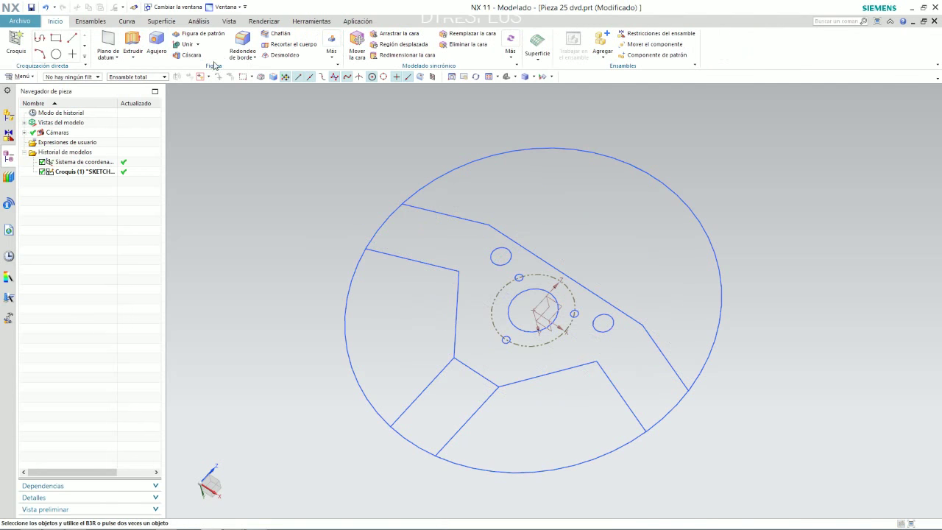
pyautogui.click(134, 44)
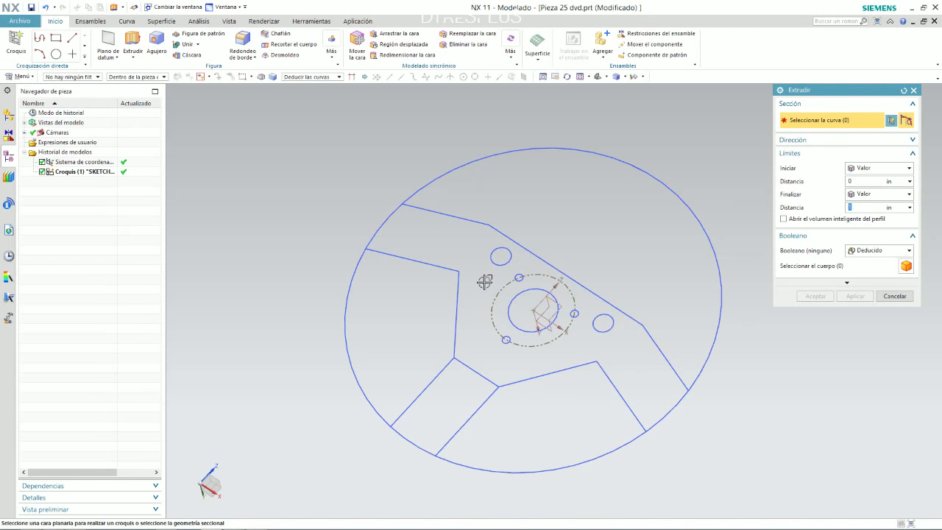
pyautogui.click(895, 296)
pyautogui.click(525, 250)
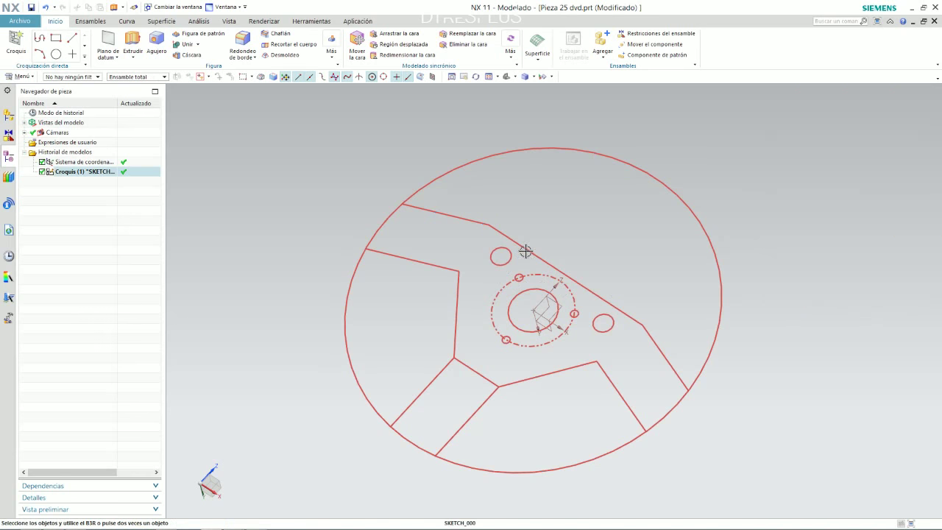
pyautogui.doubleClick(525, 251)
# - Check the drawing and draw two lines separating the hub from the side spokes, each joining the spoke's upper and lower inner corners
pyautogui.hotkey('alt', 'Tab')
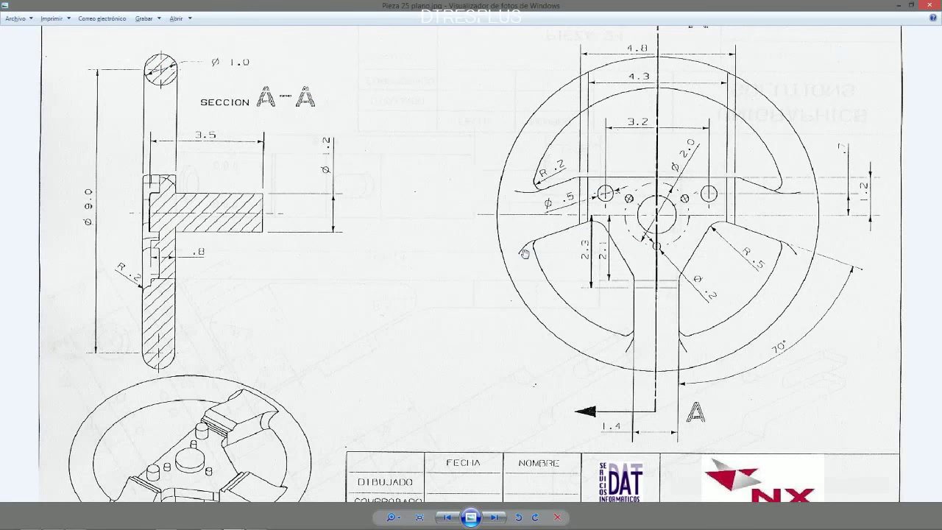
pyautogui.hotkey('alt', 'Tab')
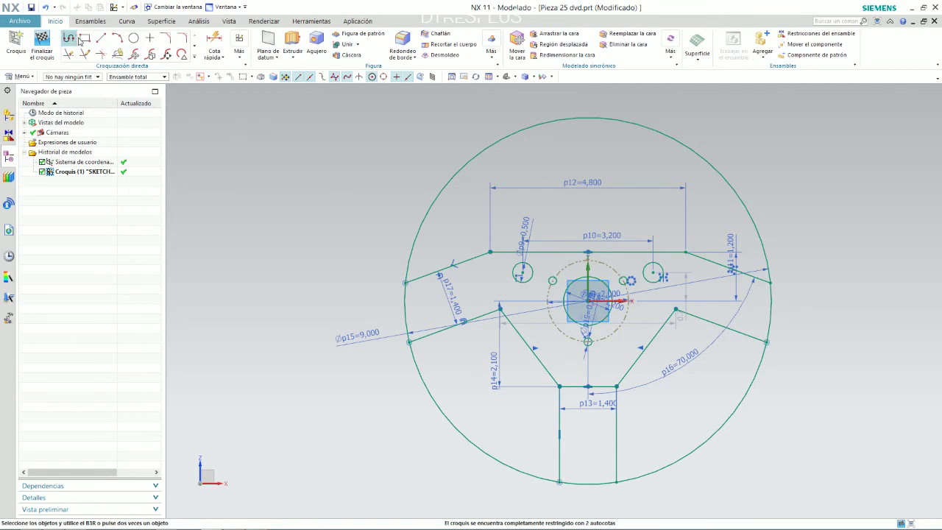
pyautogui.click(101, 38)
pyautogui.click(490, 252)
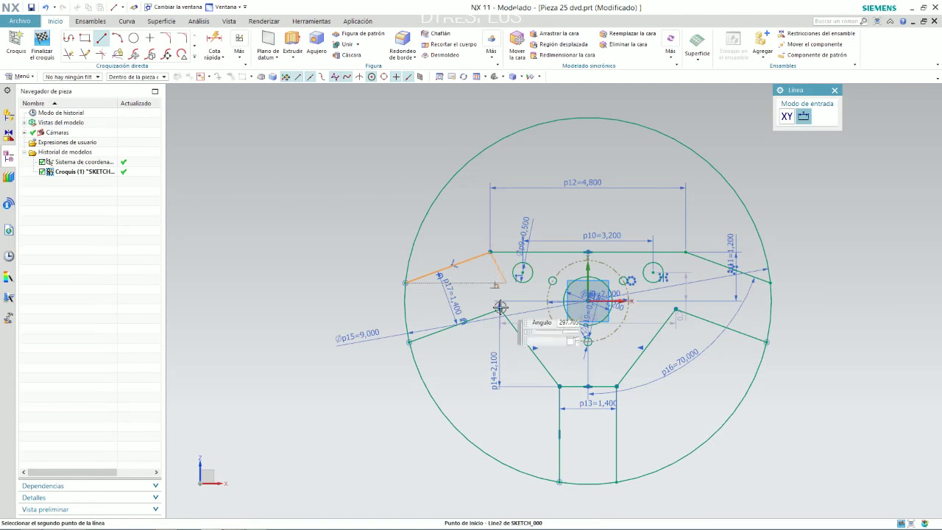
pyautogui.click(500, 306)
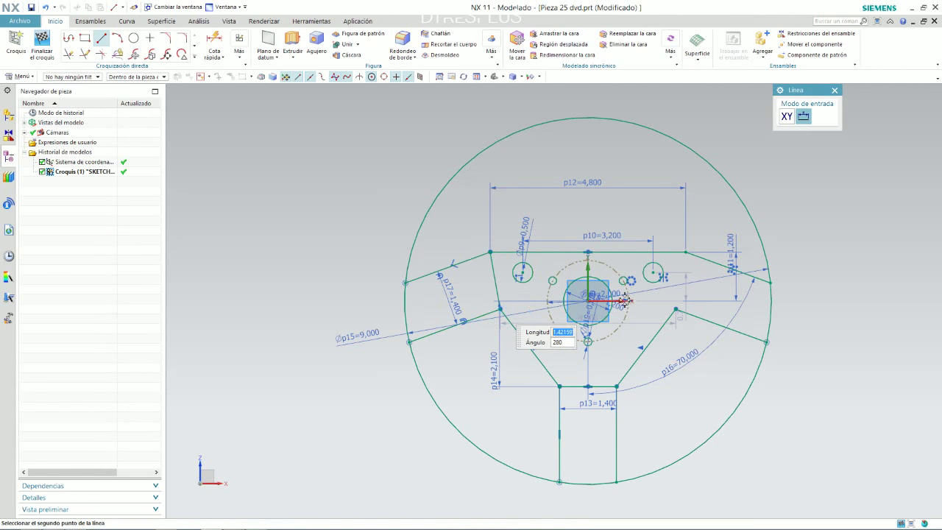
pyautogui.click(687, 251)
pyautogui.click(675, 309)
pyautogui.press('Escape')
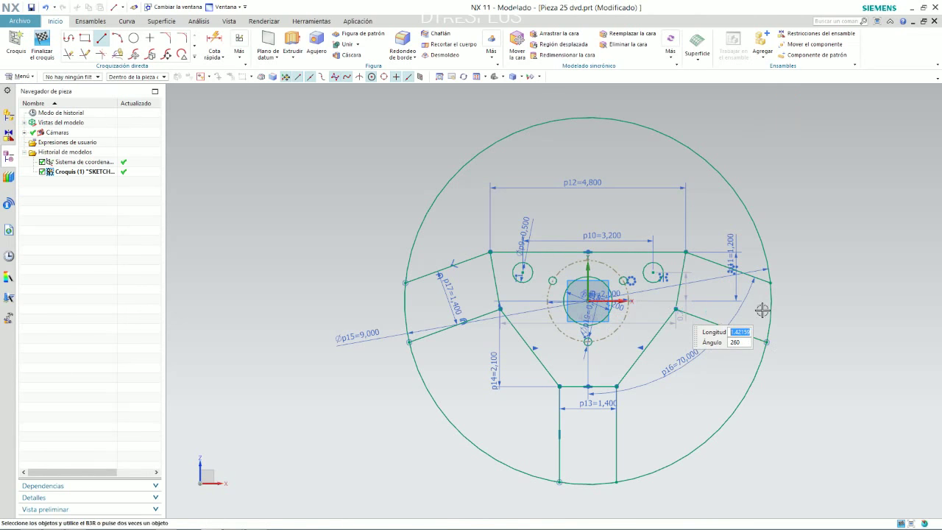
# - Check the part drawing and remove the two slanted lines separating the hub from the side spokes
pyautogui.press('Escape')
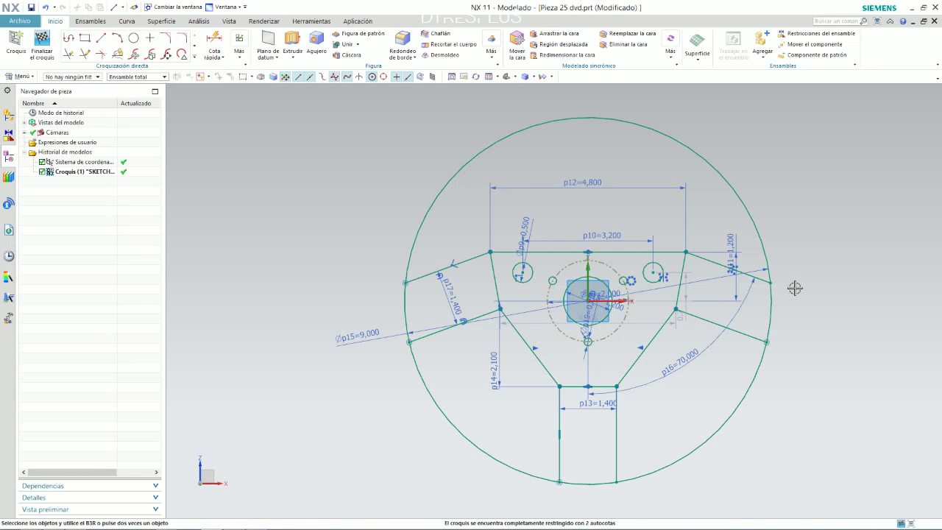
pyautogui.hotkey('alt', 'Tab')
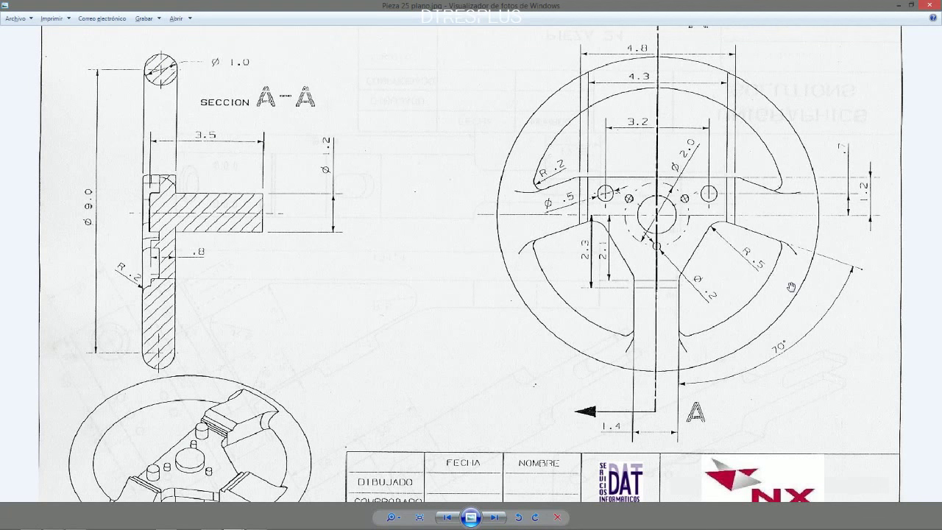
pyautogui.hotkey('alt', 'Tab')
pyautogui.click(609, 324)
pyautogui.press('Escape')
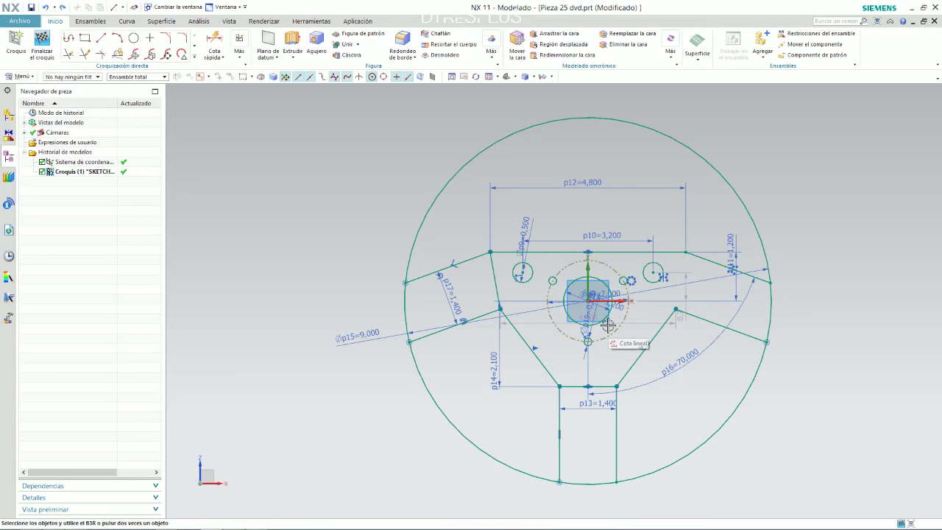
# - Draw a vertical line about 2.2 in long down from the hub's upper edge, just inside the left spoke's upper inner corner
pyautogui.scroll(3, 535, 299)
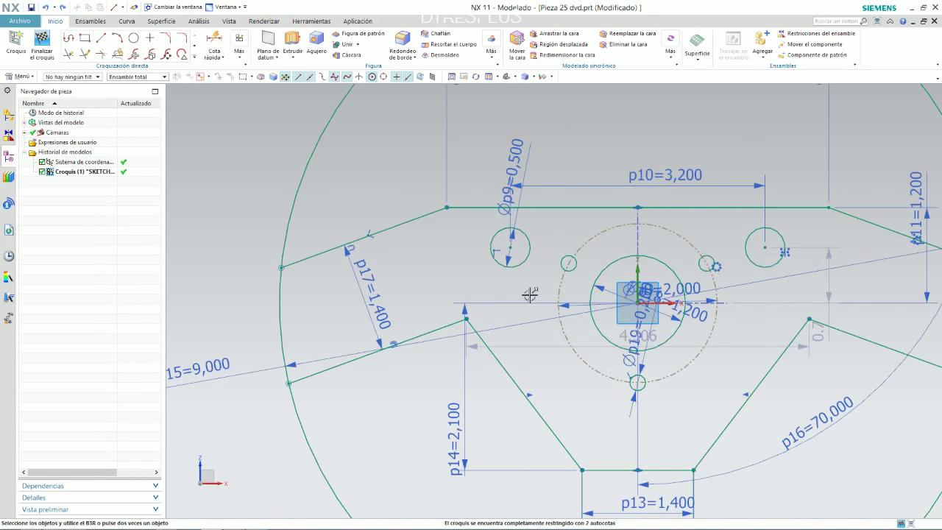
pyautogui.click(100, 38)
pyautogui.click(469, 210)
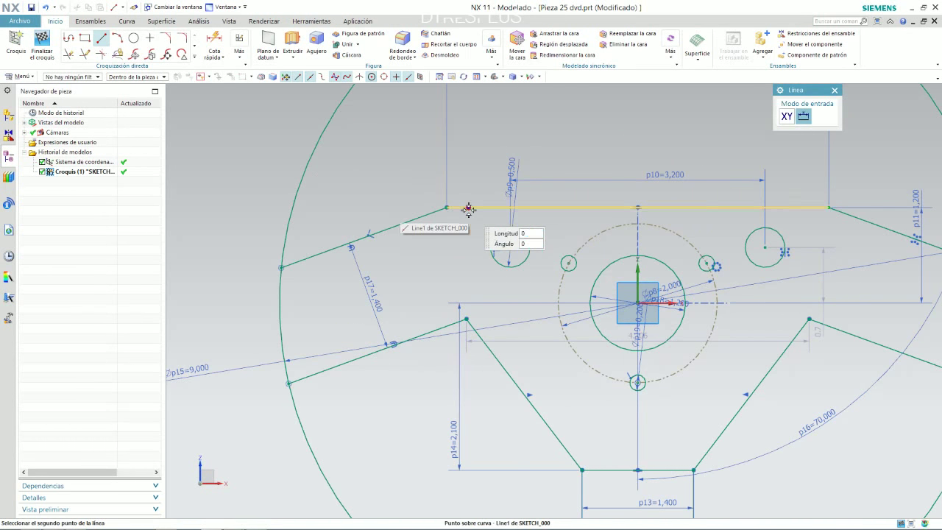
pyautogui.click(468, 382)
pyautogui.press('Escape')
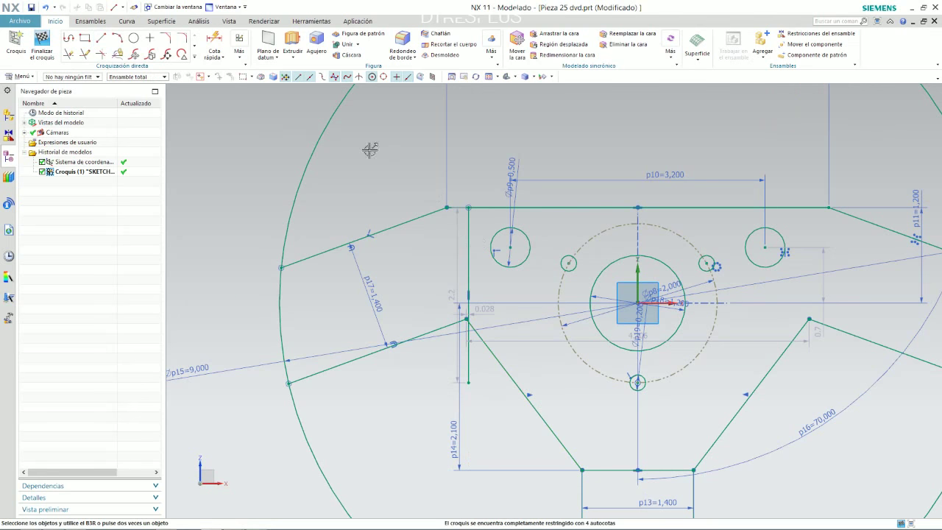
# - Mirror the new vertical line about the sketch's vertical axis
pyautogui.click(194, 46)
pyautogui.click(81, 133)
pyautogui.click(471, 240)
pyautogui.middleClick(637, 272)
pyautogui.click(637, 272)
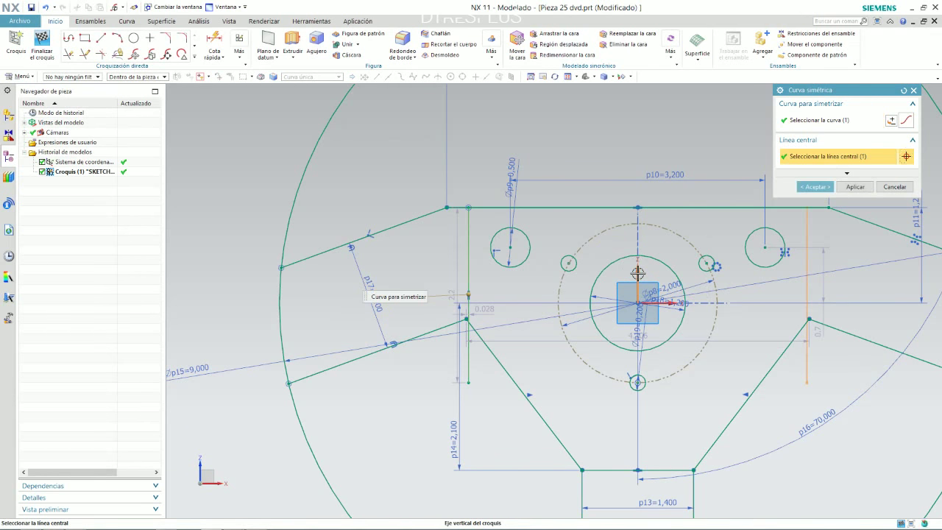
pyautogui.middleClick(637, 272)
pyautogui.scroll(-3, 630, 213)
pyautogui.scroll(3, 630, 213)
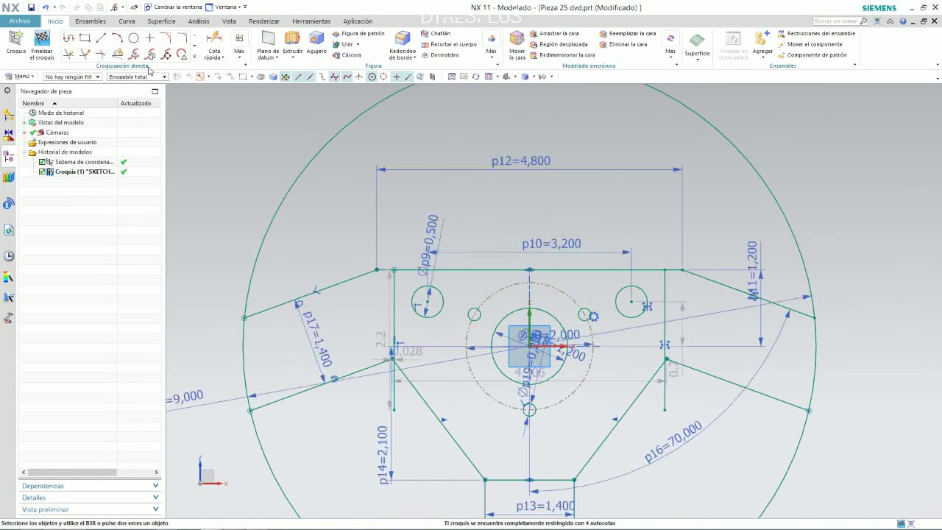
pyautogui.click(213, 43)
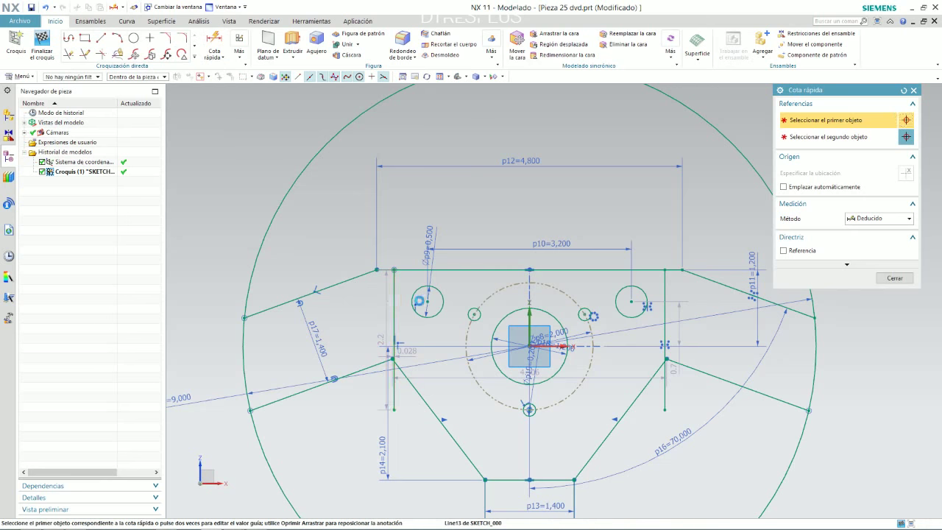
pyautogui.click(392, 309)
pyautogui.click(665, 305)
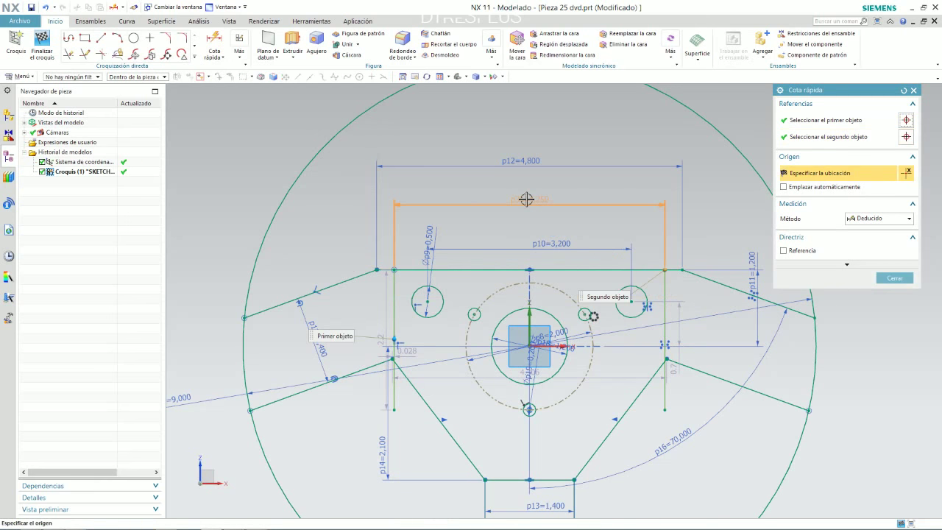
pyautogui.press('Escape')
pyautogui.press('Escape')
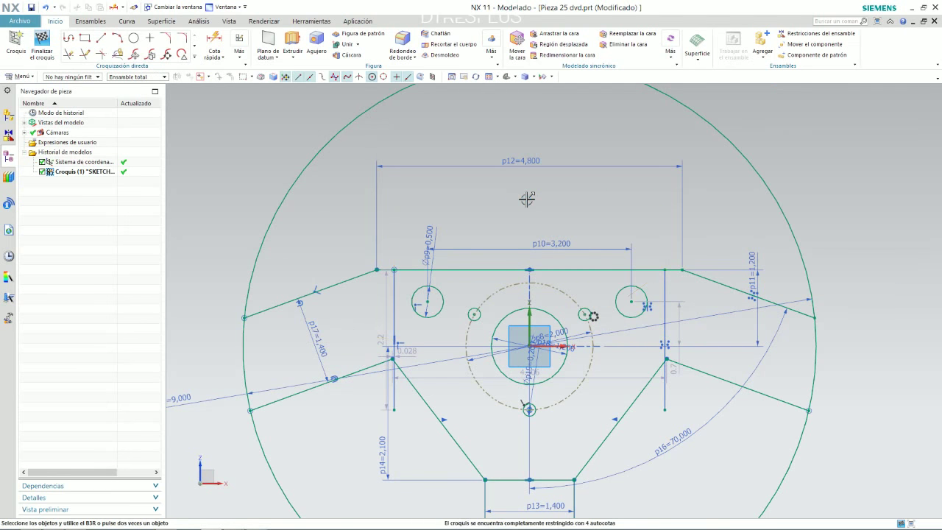
# - Dimension the horizontal distance between the two vertical lines and set it to 4.3 in
pyautogui.click(394, 298)
pyautogui.click(214, 45)
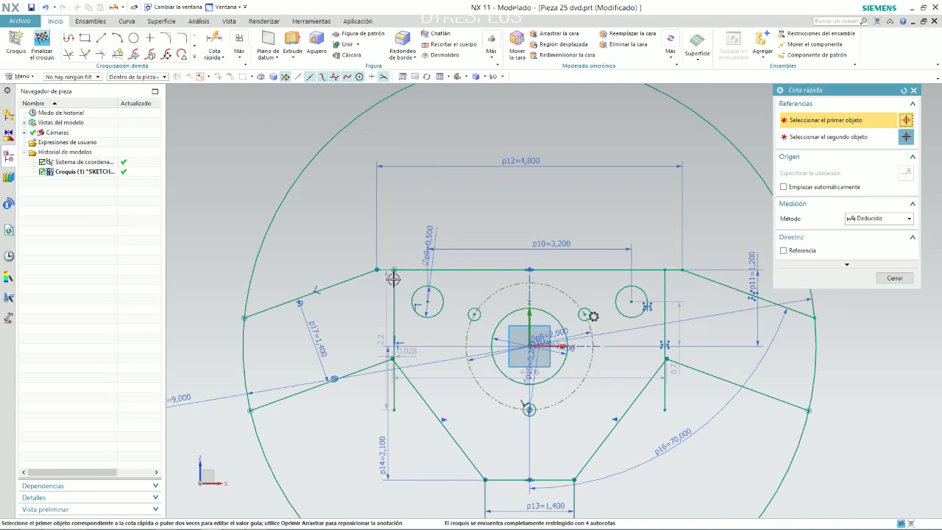
pyautogui.click(395, 287)
pyautogui.click(666, 283)
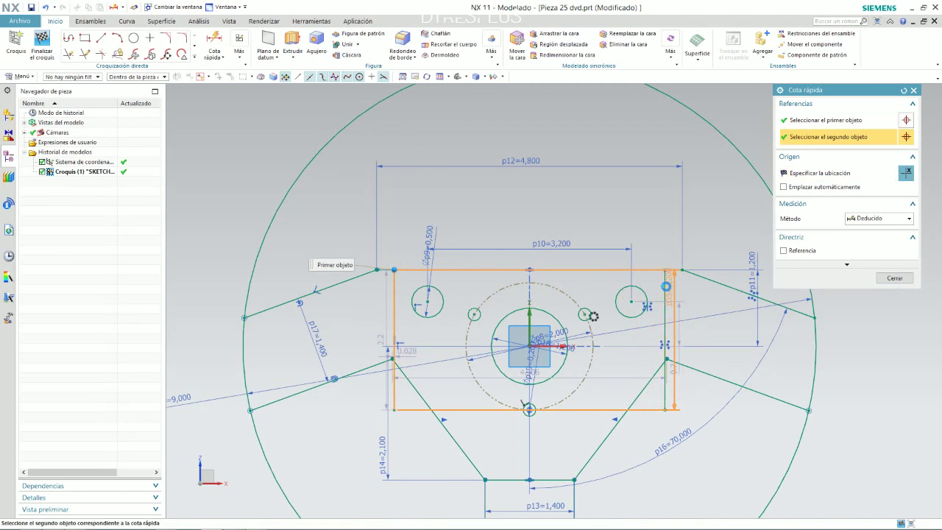
pyautogui.click(542, 208)
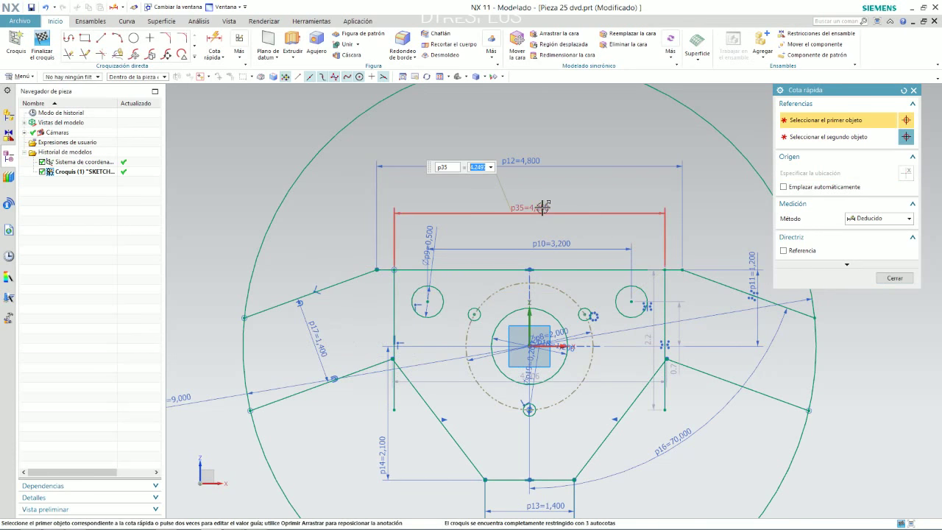
pyautogui.write('4,3')
pyautogui.press('Return')
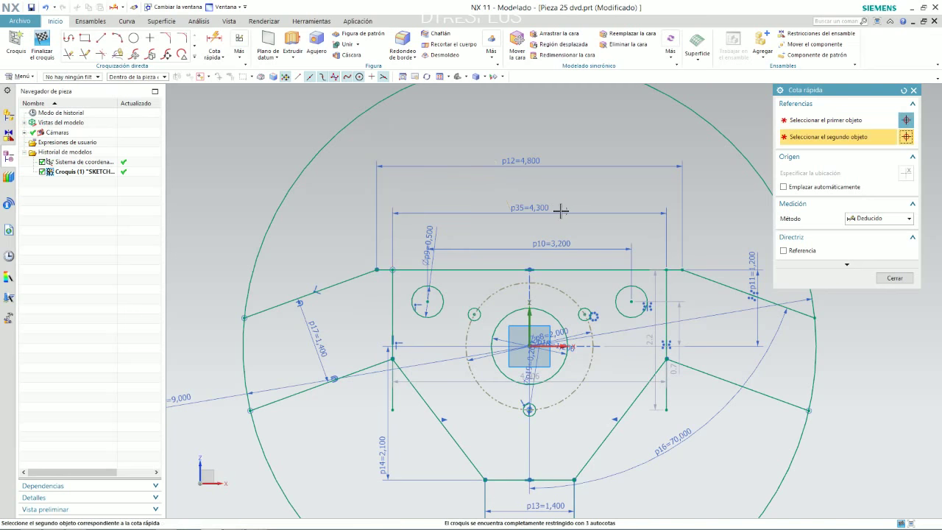
pyautogui.press('Escape')
# - Trim both vertical lines where they extend below the slanted hub edges at the side spokes' lower inner corners
pyautogui.scroll(2, 540, 257)
pyautogui.scroll(5, 437, 399)
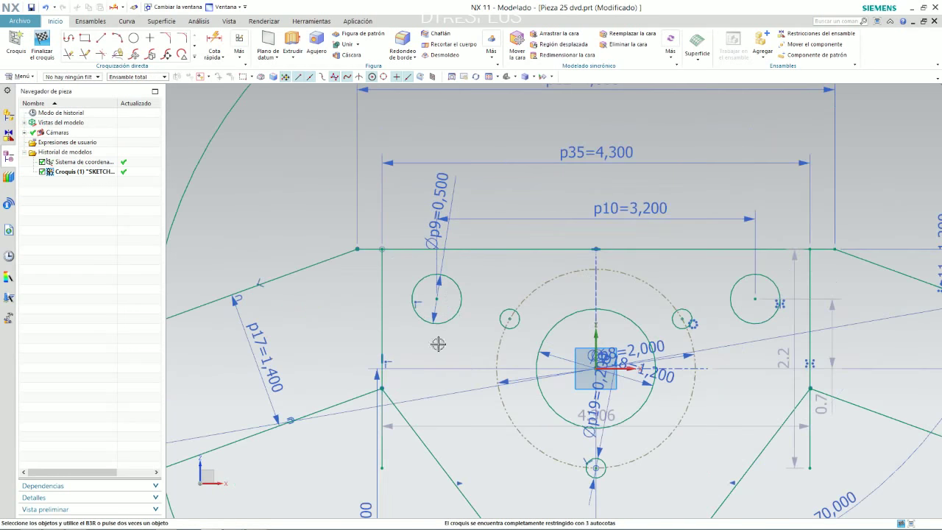
pyautogui.scroll(-5, 400, 393)
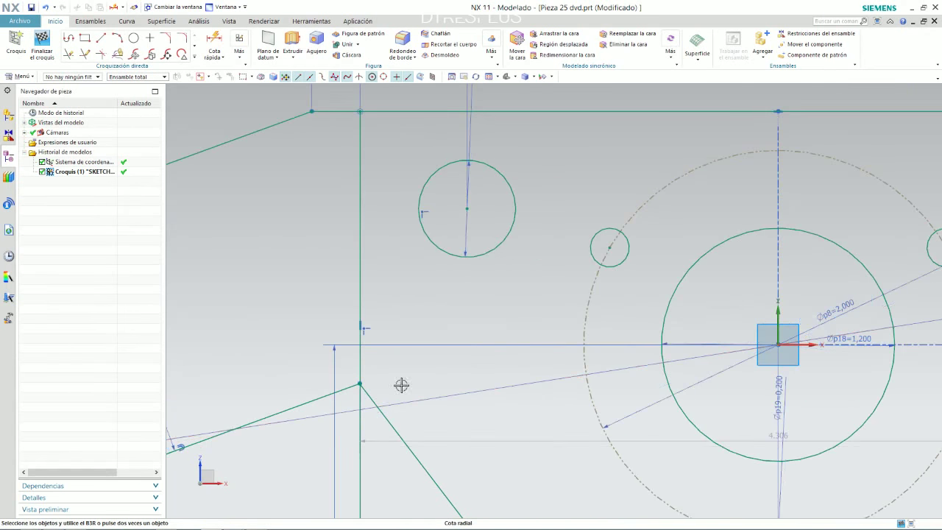
pyautogui.click(68, 55)
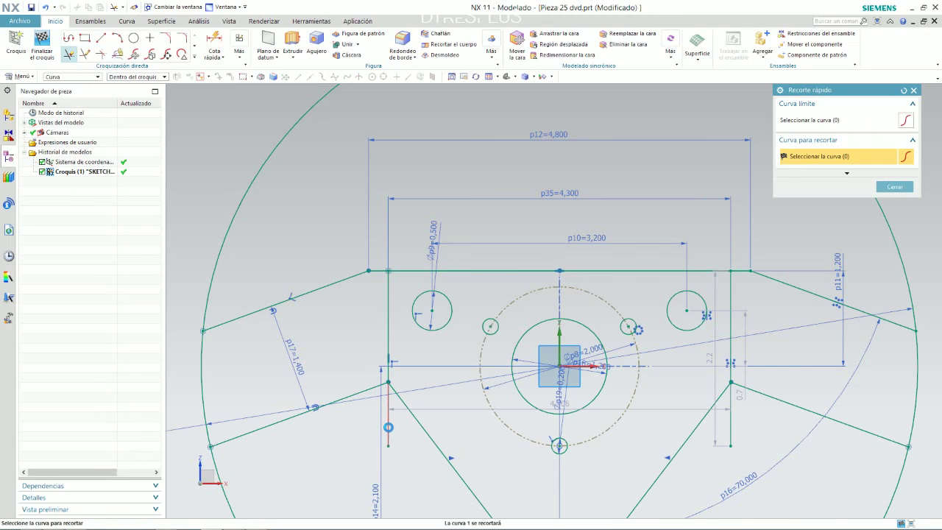
pyautogui.scroll(3, 393, 391)
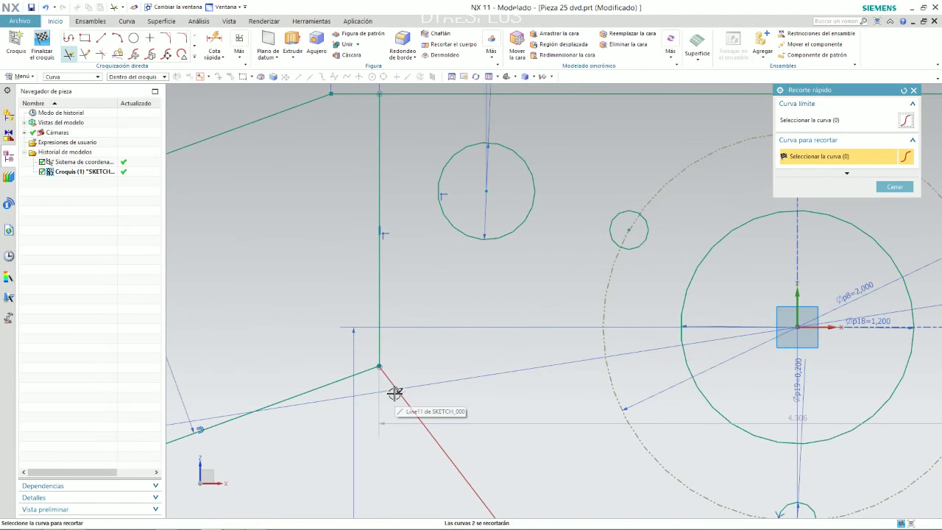
pyautogui.scroll(3, 390, 377)
pyautogui.click(388, 373)
pyautogui.middleClick(361, 363)
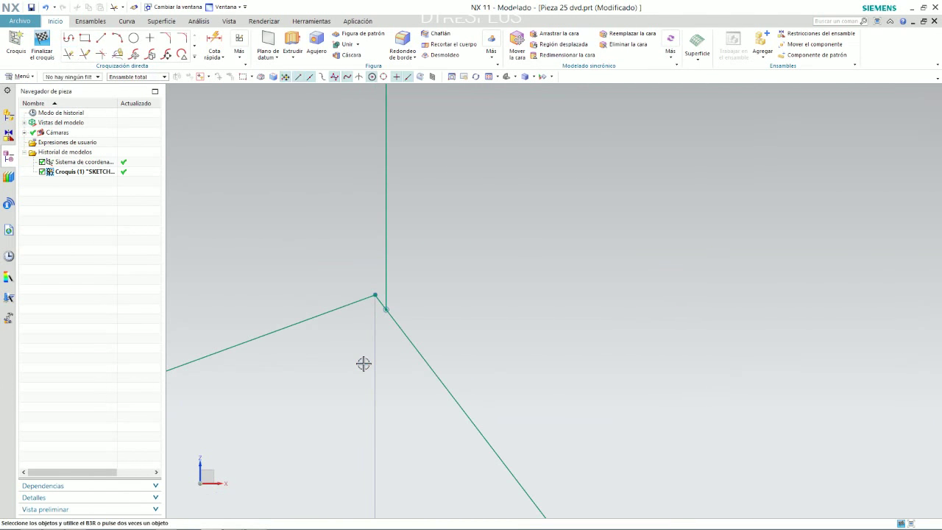
# - Examine how the trimmed vertical line meets the left spoke's lower corner and compare the hub outline with the part drawing
pyautogui.scroll(-3, 365, 362)
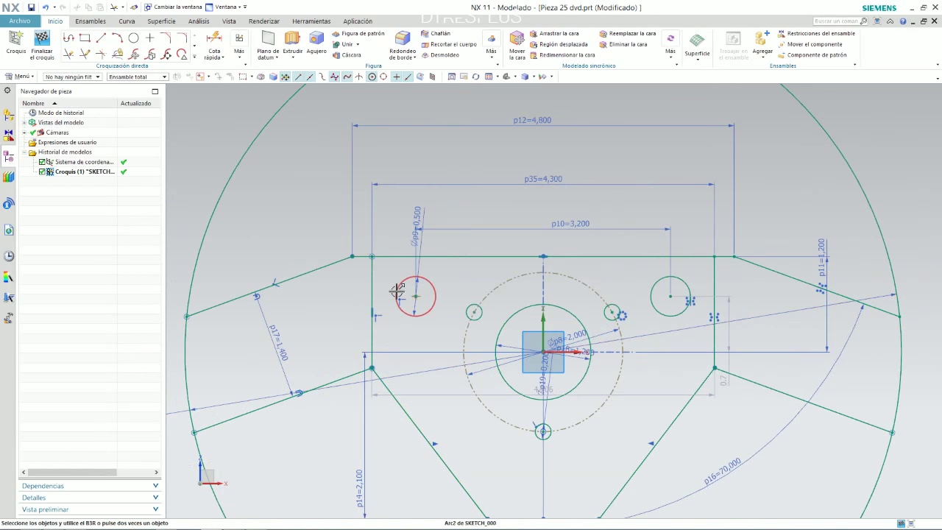
pyautogui.scroll(3, 397, 290)
pyautogui.scroll(-1, 375, 314)
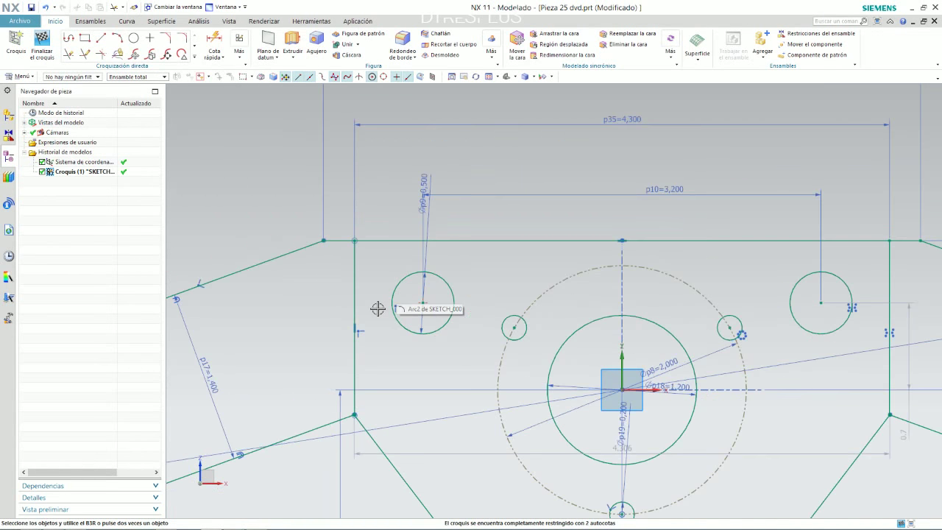
pyautogui.scroll(-4, 374, 326)
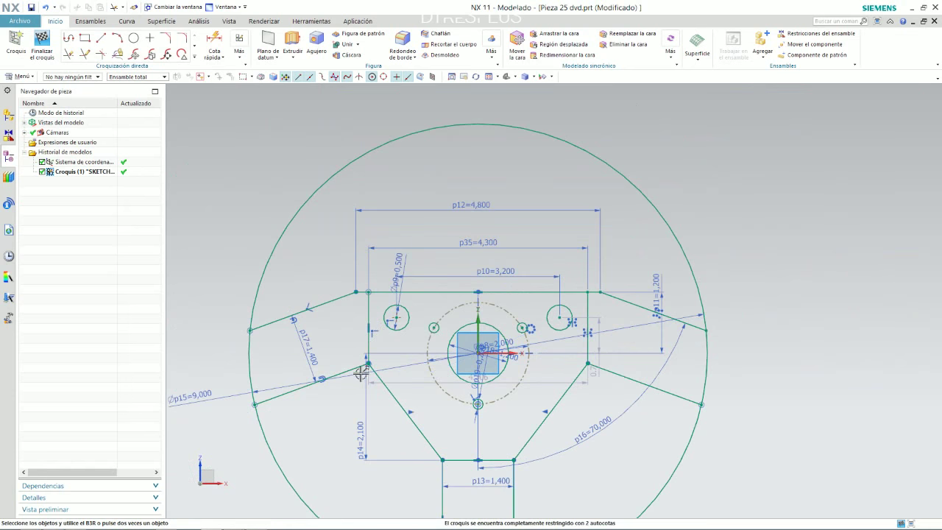
pyautogui.scroll(6, 361, 374)
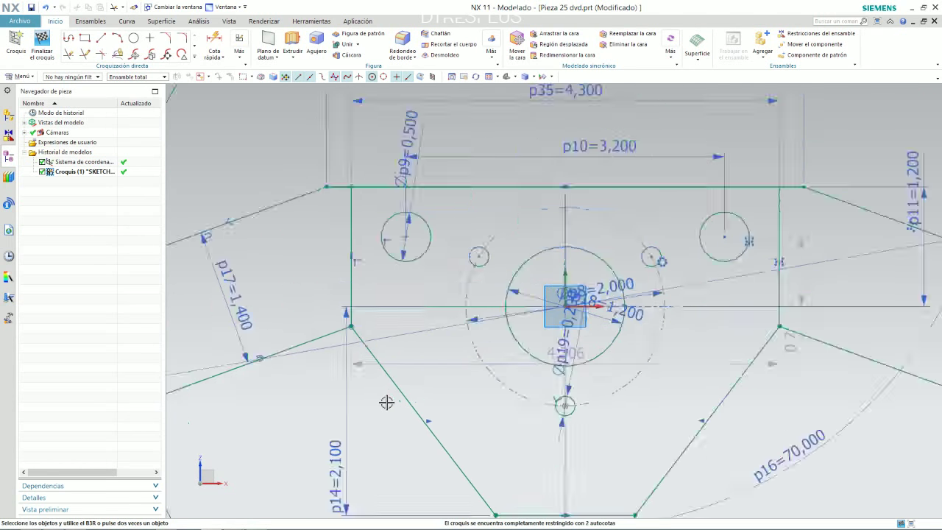
pyautogui.scroll(4, 341, 293)
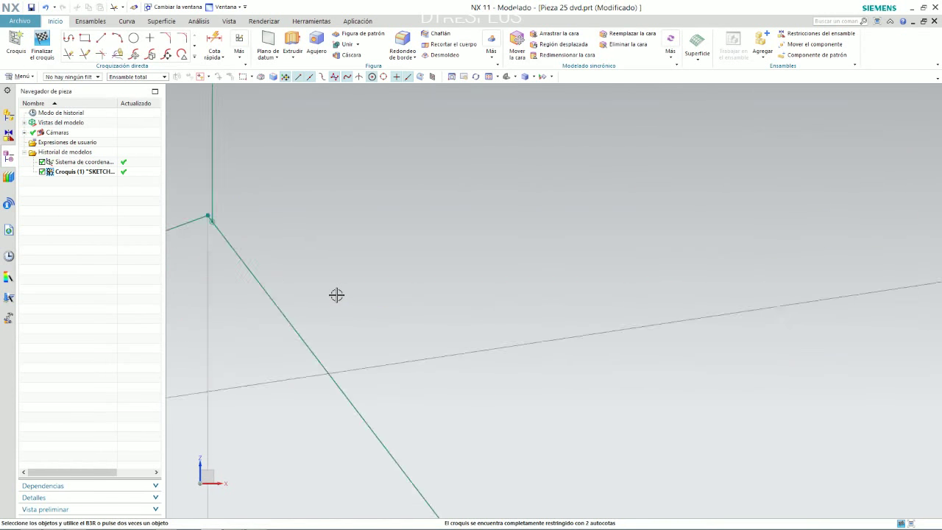
pyautogui.scroll(-2, 337, 294)
pyautogui.scroll(2, 277, 269)
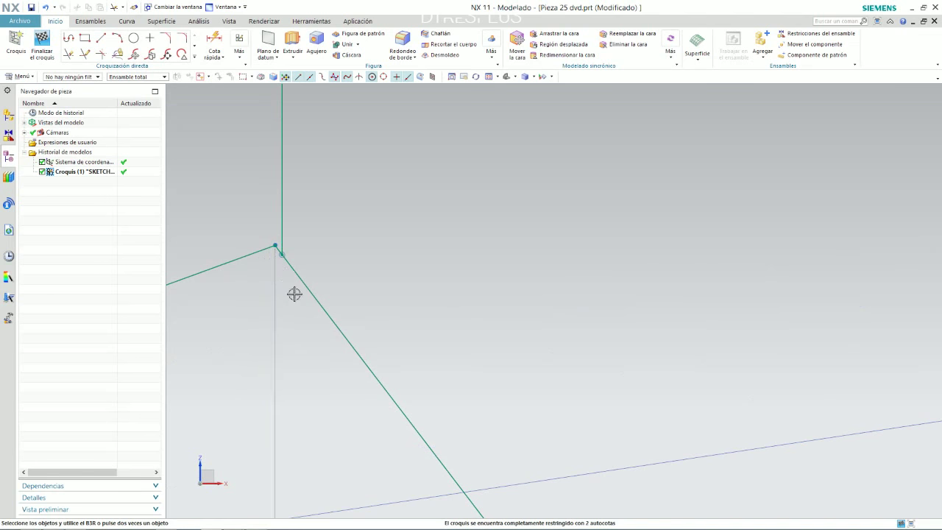
pyautogui.scroll(-4, 299, 298)
pyautogui.scroll(-2, 302, 301)
pyautogui.hotkey('alt', 'Tab')
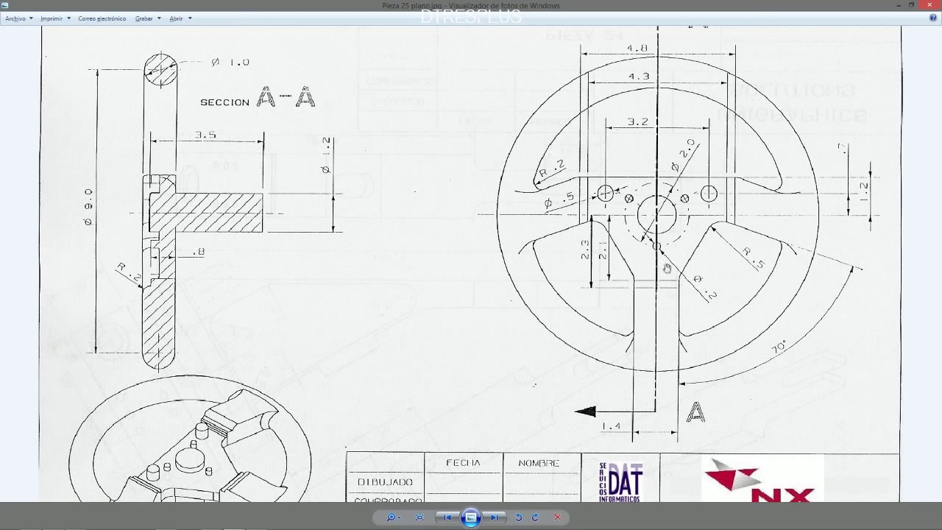
pyautogui.hotkey('alt', 'Tab')
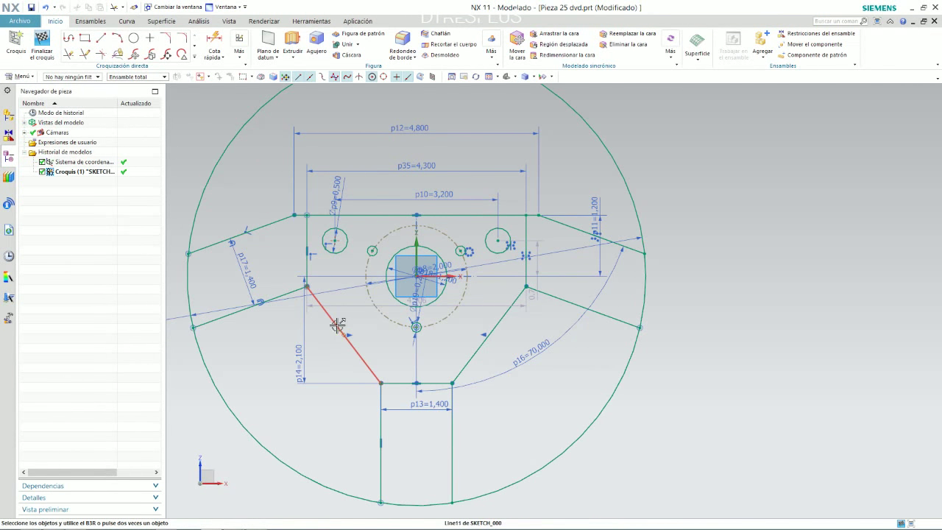
# - Delete the two slanted hub edges running from the side spokes' lower corners to the lower spoke
pyautogui.click(335, 323)
pyautogui.press('Delete')
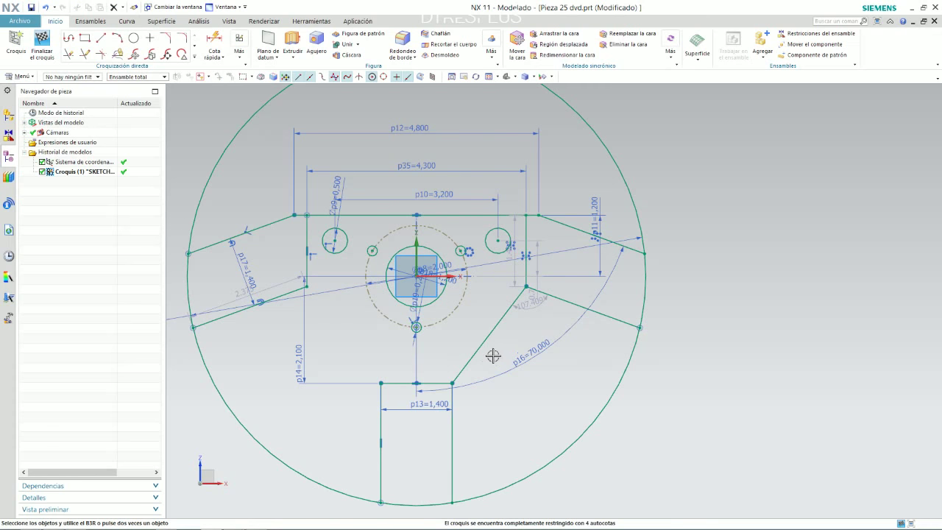
pyautogui.click(470, 356)
pyautogui.press('Delete')
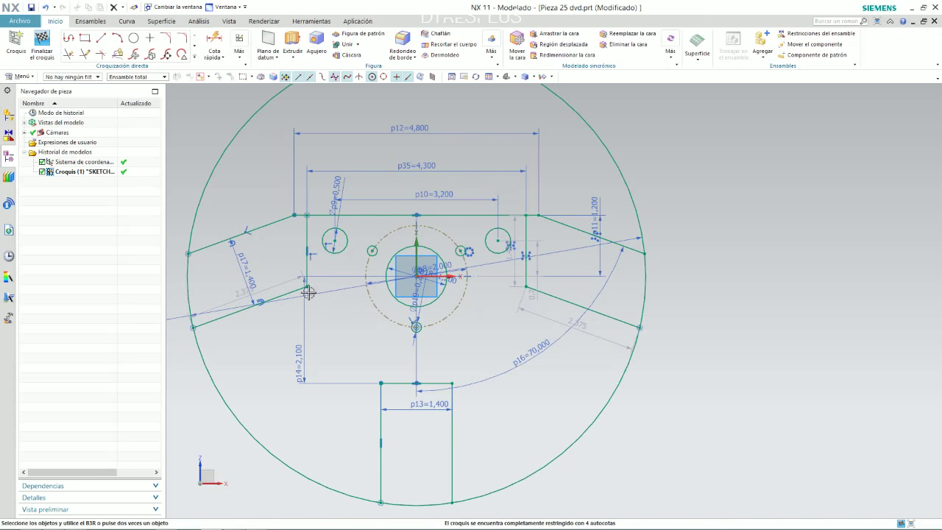
# - Sketch a circle about 0.25 in in diameter just below the left spoke's lower inner corner, checking the part drawing for the transition radius
pyautogui.scroll(5, 306, 290)
pyautogui.moveTo(338, 284)
pyautogui.mouseDown(button='middle')
pyautogui.moveTo(313, 246)
pyautogui.moveTo(341, 240)
pyautogui.mouseUp(button='middle')
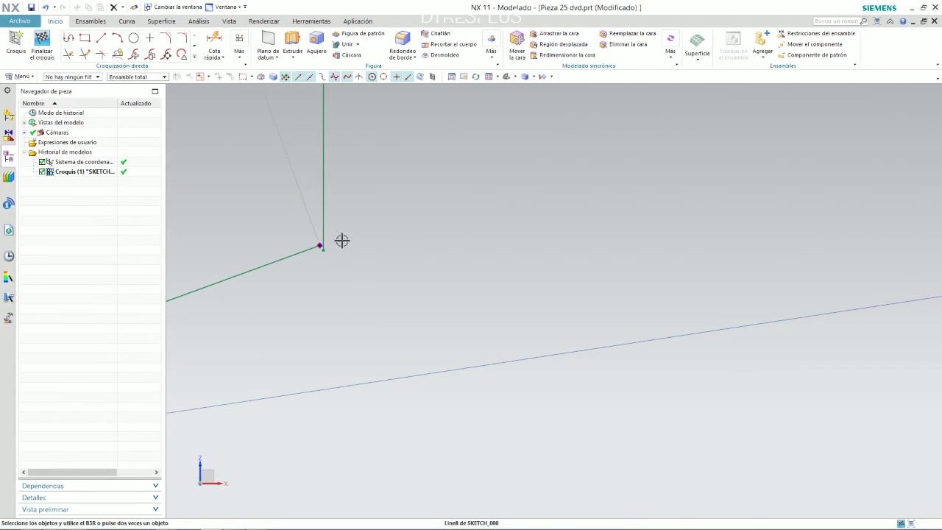
pyautogui.moveTo(391, 216); pyautogui.dragTo(416, 202, button='middle')
pyautogui.scroll(-3, 416, 202)
pyautogui.click(133, 37)
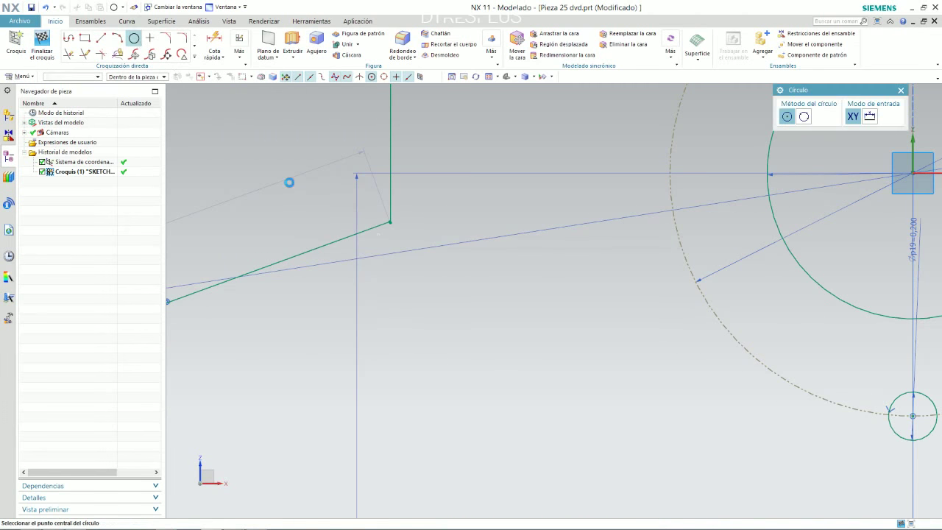
pyautogui.hotkey('alt', 'Tab')
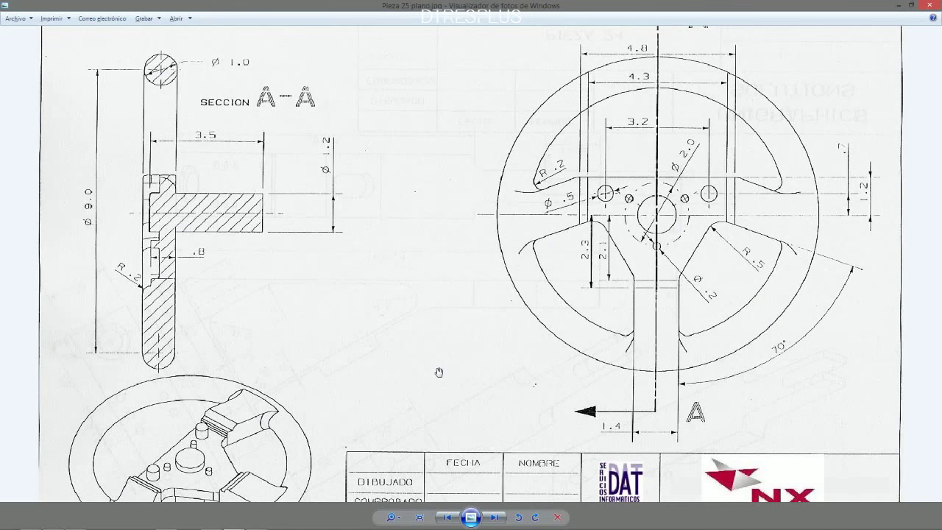
pyautogui.hotkey('alt', 'Tab')
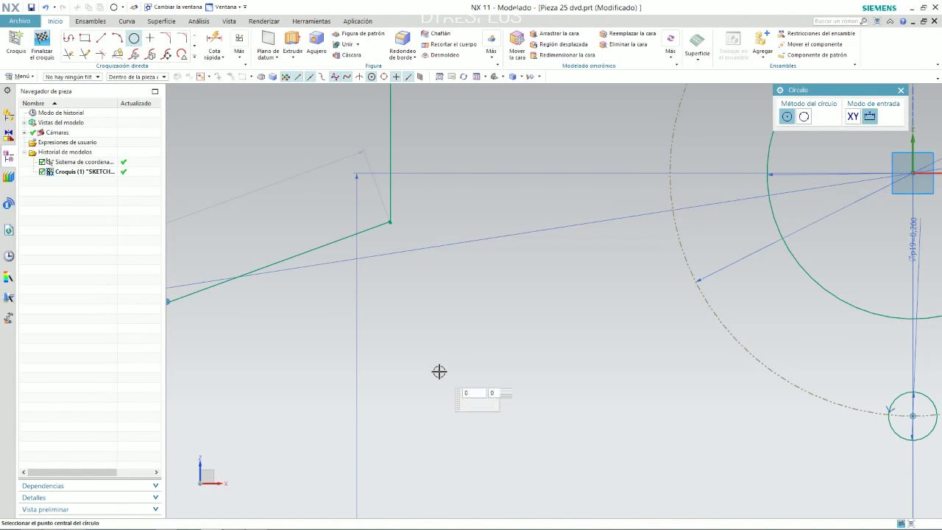
pyautogui.click(439, 371)
pyautogui.click(468, 367)
pyautogui.write('0.5')
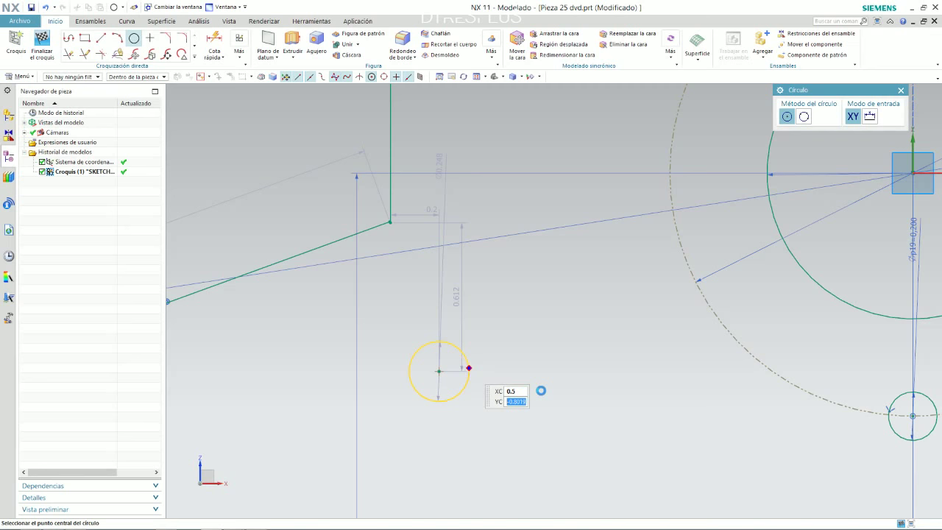
pyautogui.press('Escape')
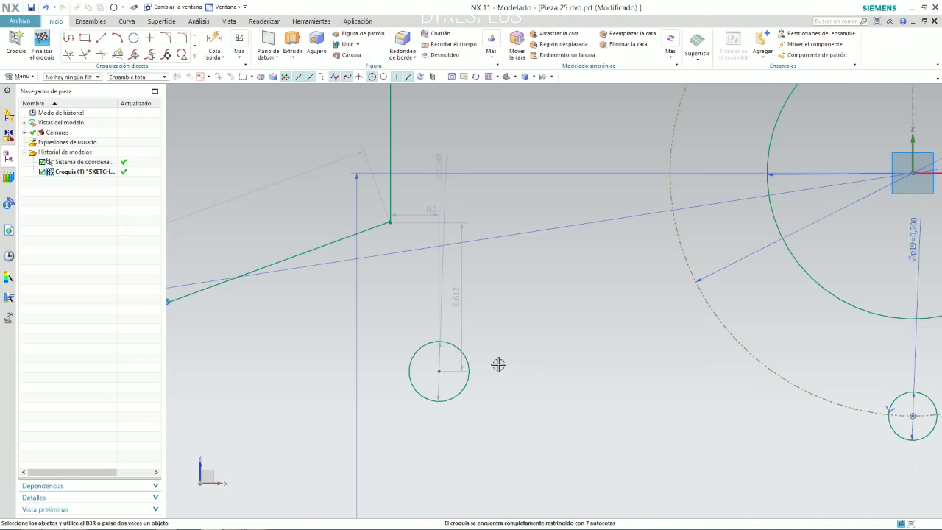
# - Set the diameter of the circle below the left spoke's corner to 0.5 in
pyautogui.doubleClick(447, 166)
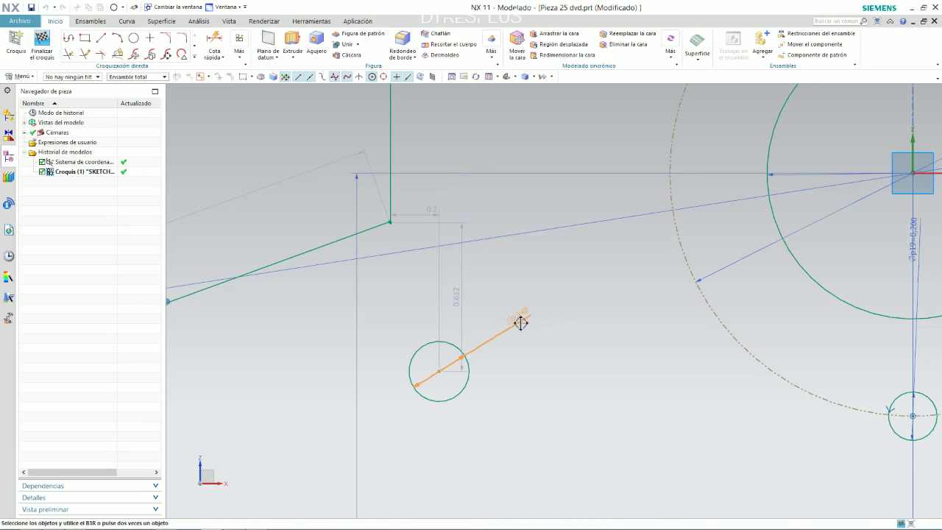
pyautogui.write('0.3')
pyautogui.press('Return')
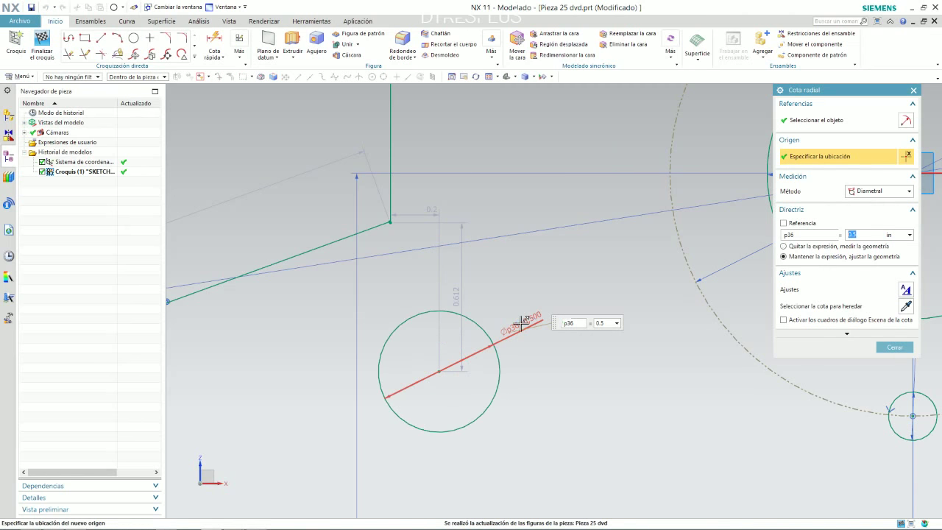
pyautogui.press('Escape')
pyautogui.scroll(-1, 493, 269)
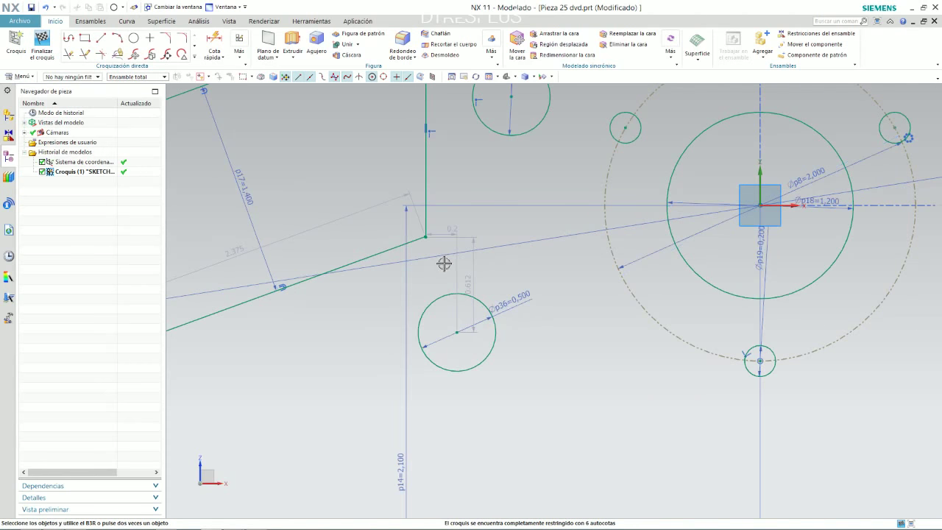
pyautogui.scroll(2, 439, 294)
pyautogui.click(437, 304)
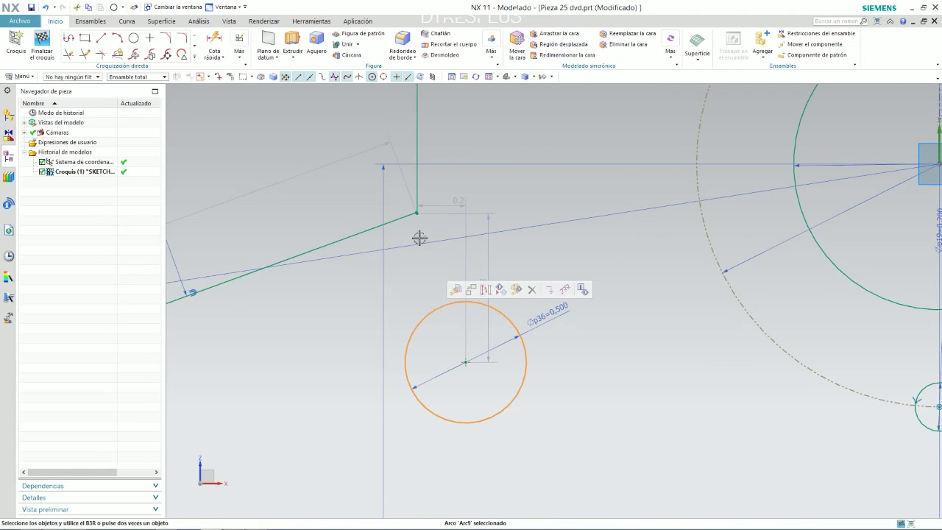
pyautogui.click(417, 215)
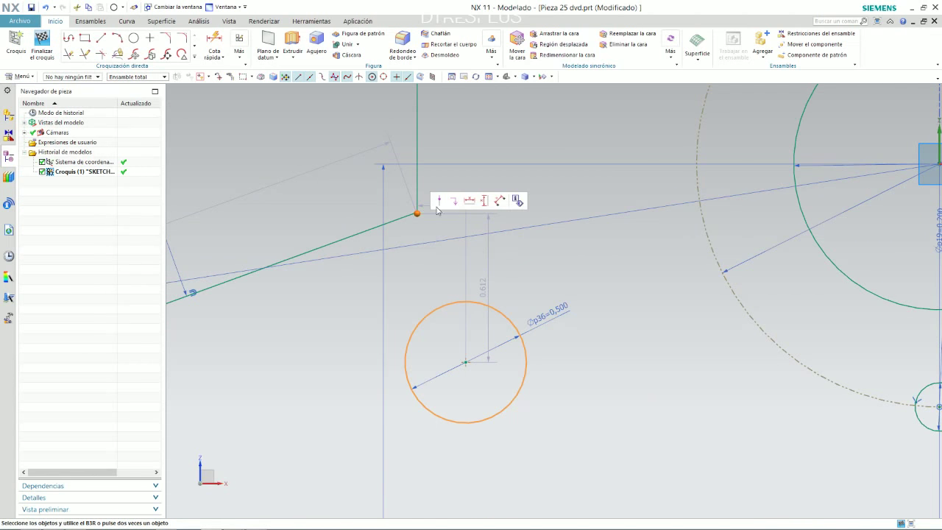
pyautogui.press('Escape')
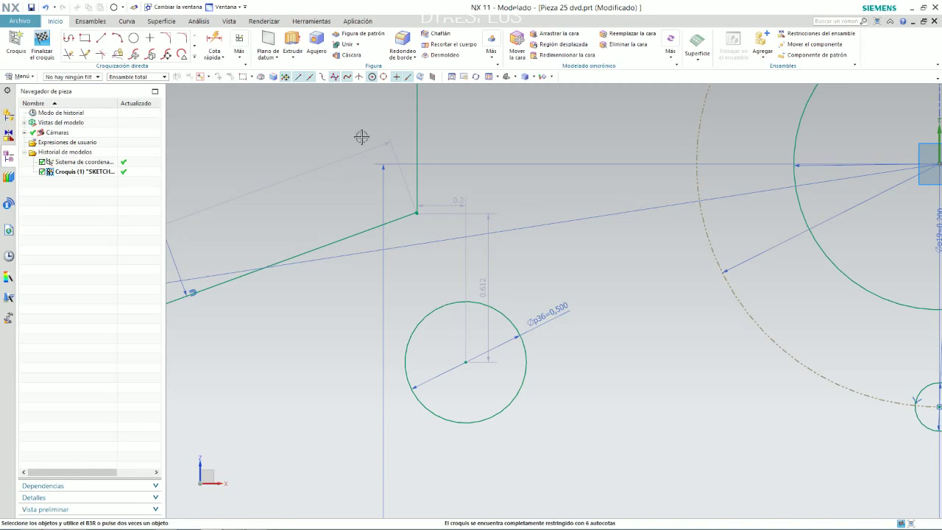
pyautogui.scroll(5, 414, 227)
pyautogui.scroll(-3, 464, 287)
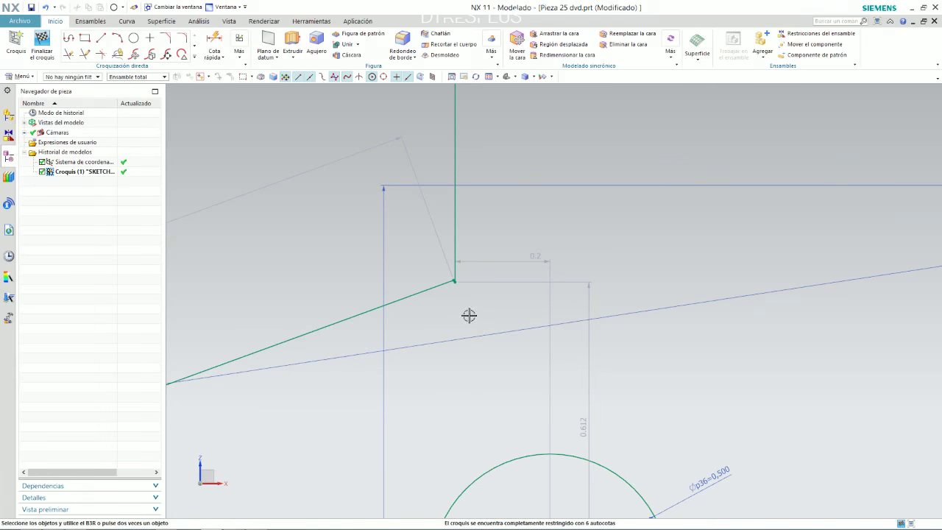
# - Following the part drawing, sketch a slanted line about 2.15 in long from the lower spoke's upper left corner towards the hub, at about 65°
pyautogui.hotkey('alt', 'Tab')
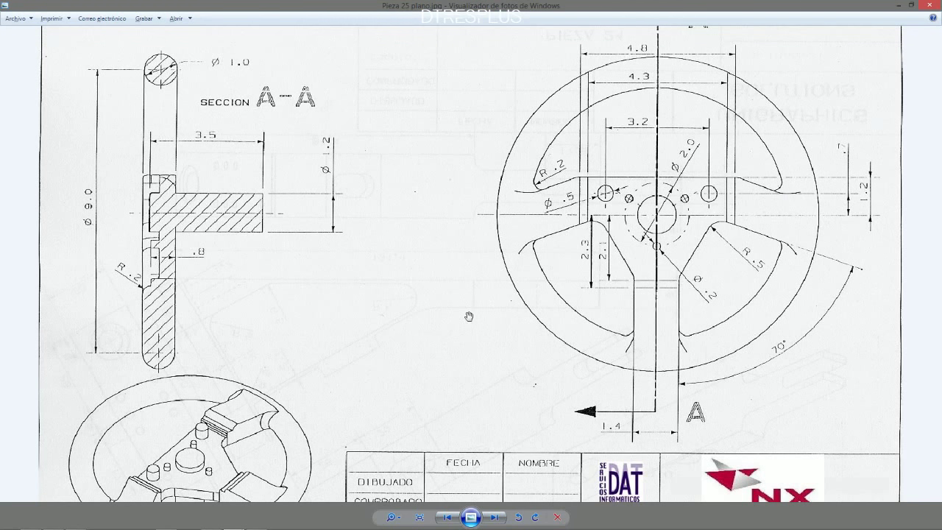
pyautogui.click(892, 5)
pyautogui.scroll(-5, 441, 294)
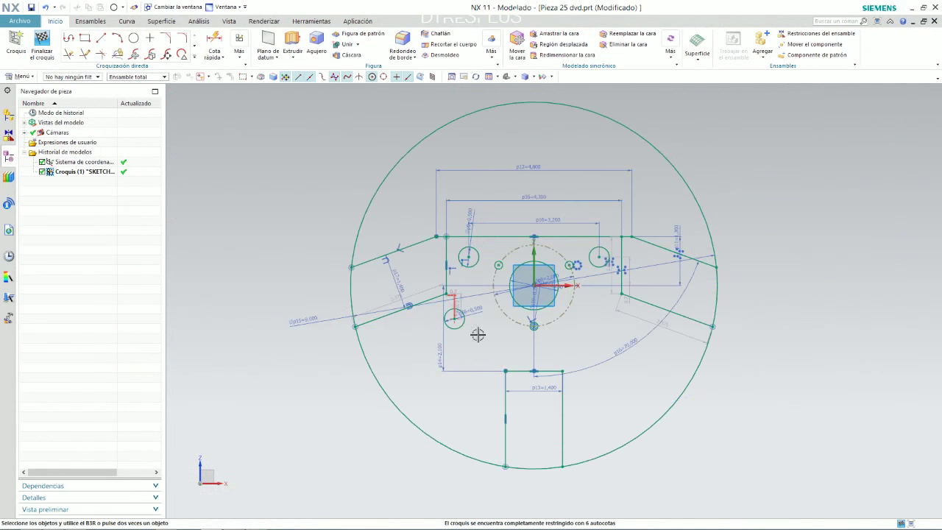
pyautogui.scroll(3, 479, 335)
pyautogui.press('l')
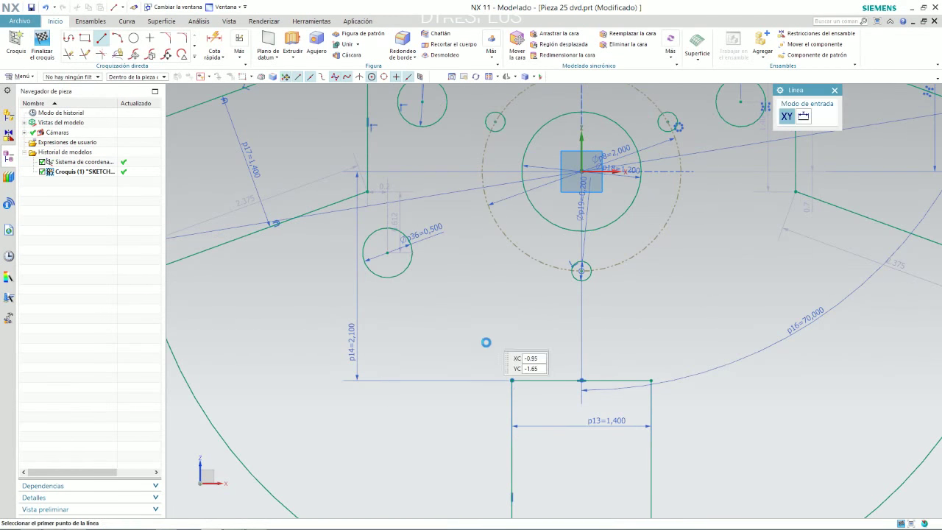
pyautogui.click(512, 381)
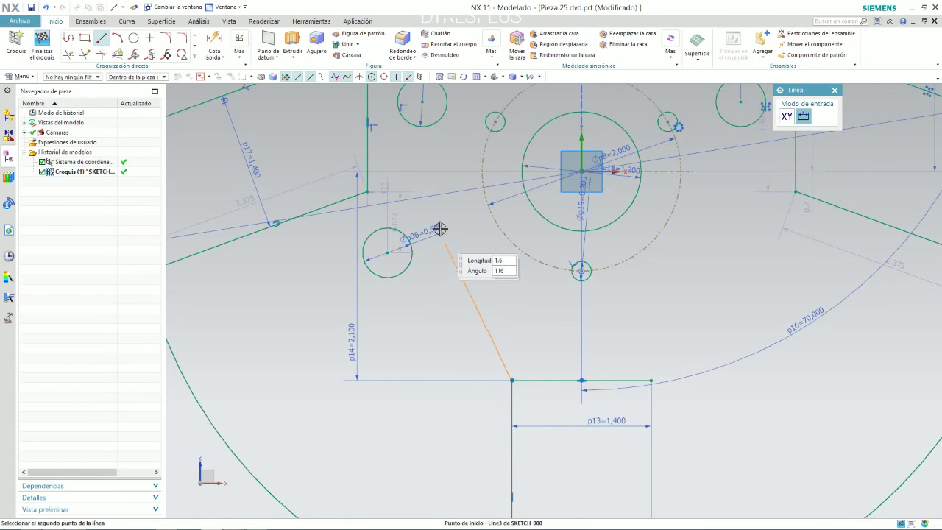
pyautogui.click(423, 183)
pyautogui.press('Escape')
# - Constrain the 0.5 in circle tangent to the new slanted line and to the left spoke's lower edge
pyautogui.scroll(2, 421, 186)
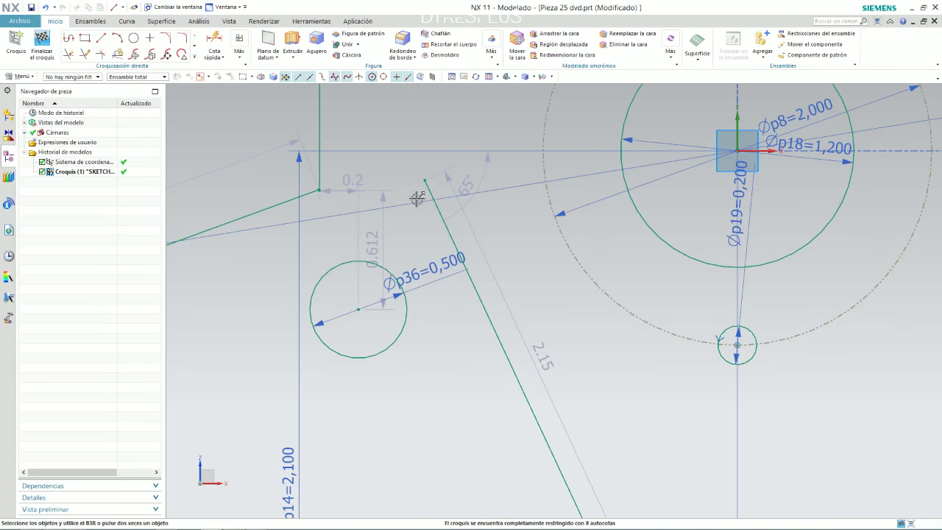
pyautogui.click(390, 270)
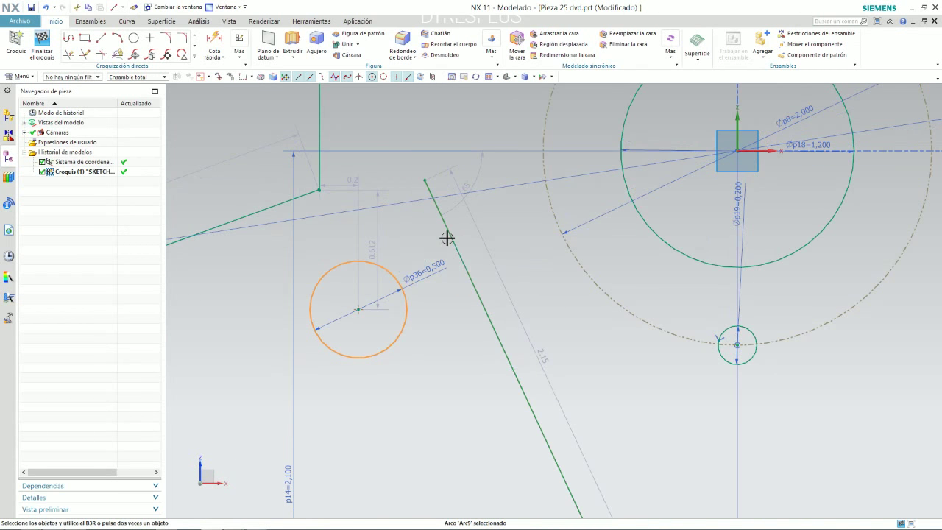
pyautogui.click(447, 238)
pyautogui.click(540, 220)
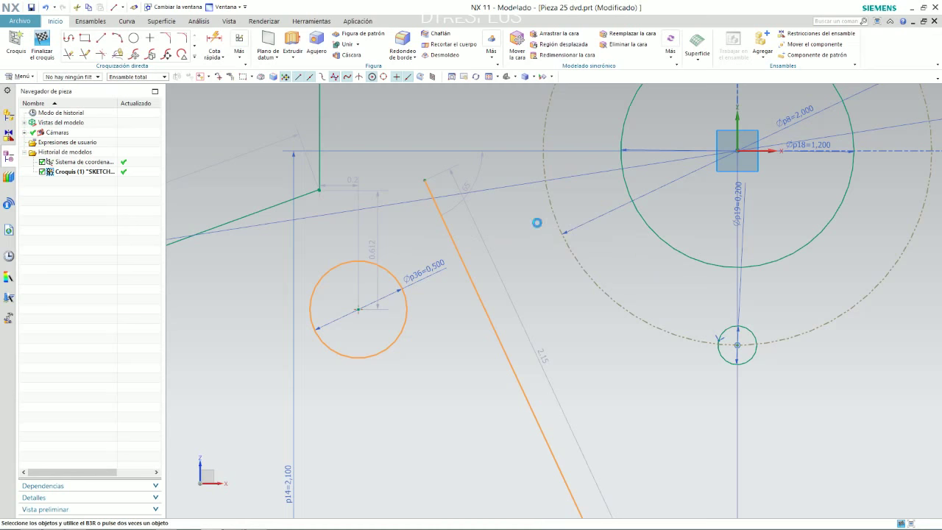
pyautogui.click(405, 234)
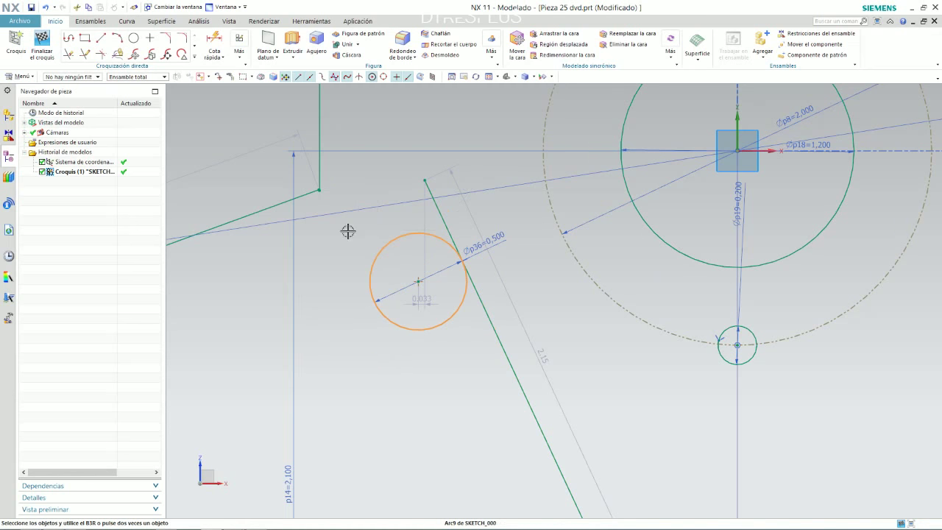
pyautogui.click(302, 200)
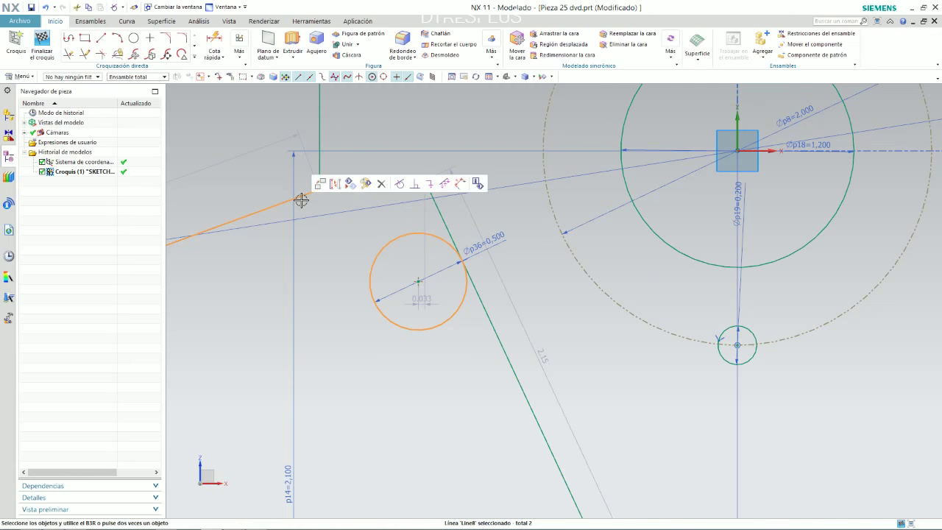
pyautogui.click(401, 187)
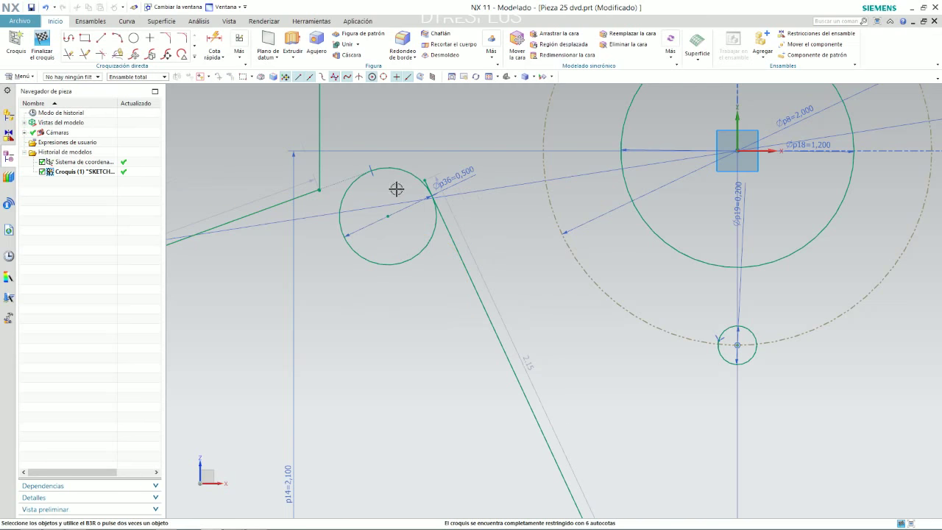
# - Delete the vertical line at the left spoke's inner end and extend the spoke's lower edge to the tangent circle
pyautogui.scroll(-3, 420, 287)
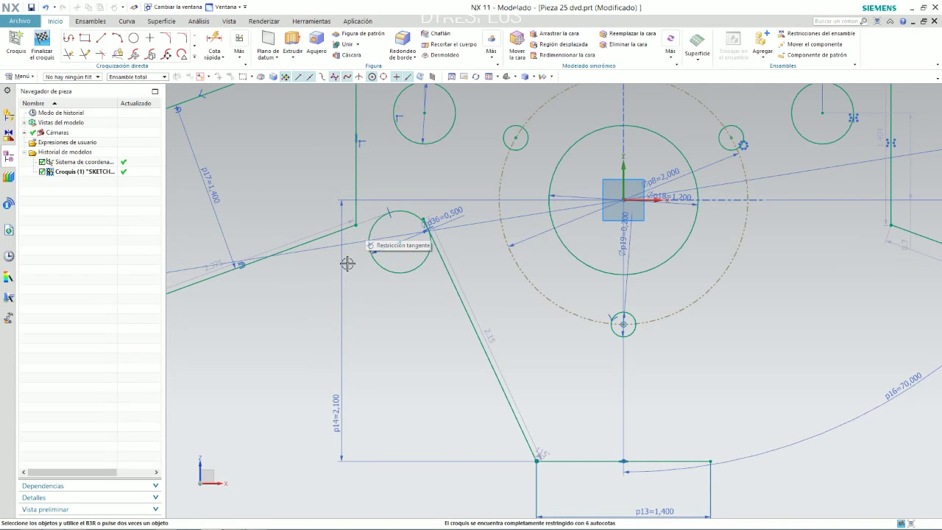
pyautogui.scroll(-5, 347, 262)
pyautogui.scroll(3, 354, 182)
pyautogui.scroll(2, 353, 182)
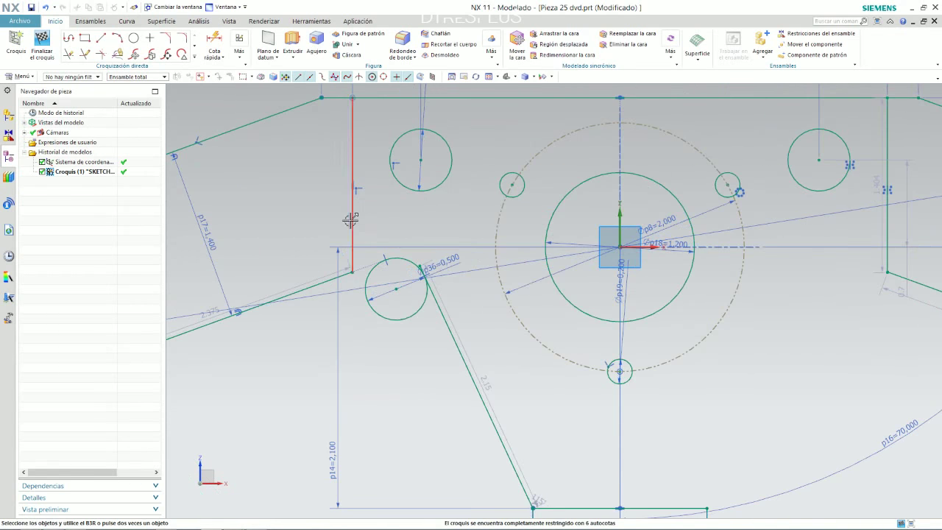
pyautogui.click(358, 244)
pyautogui.press('Delete')
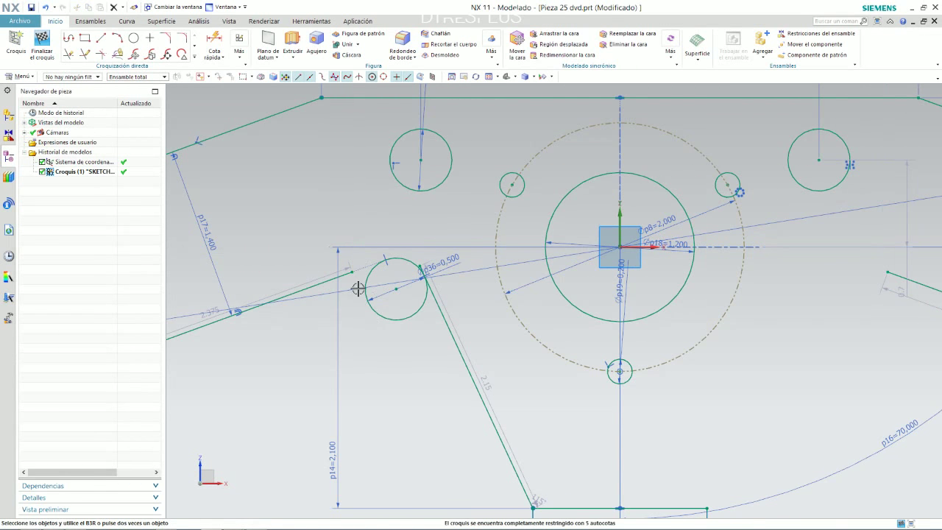
pyautogui.click(85, 53)
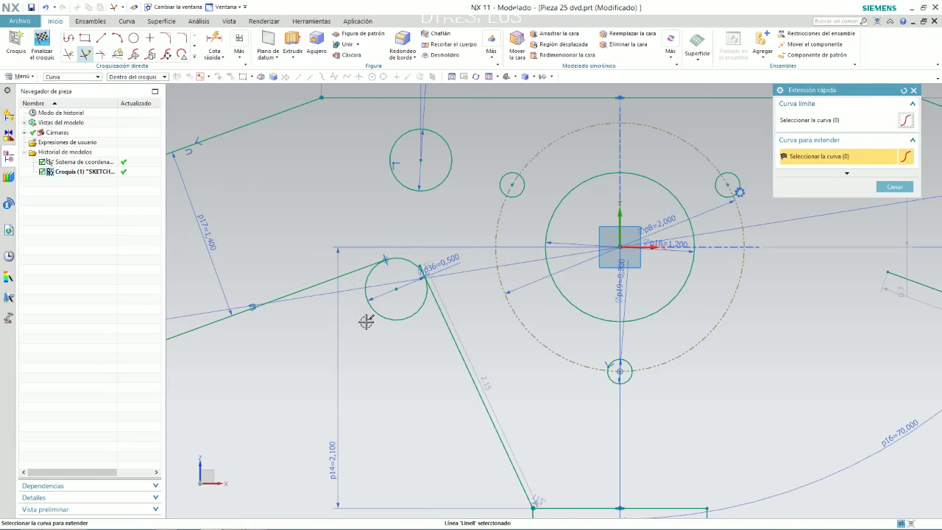
# - Trim the 0.5 diameter circle at the left lower spoke to an arc between its two tangent lines, and remove the slanted line's overshooting end
pyautogui.scroll(-3, 420, 331)
pyautogui.hotkey('alt', 'Tab')
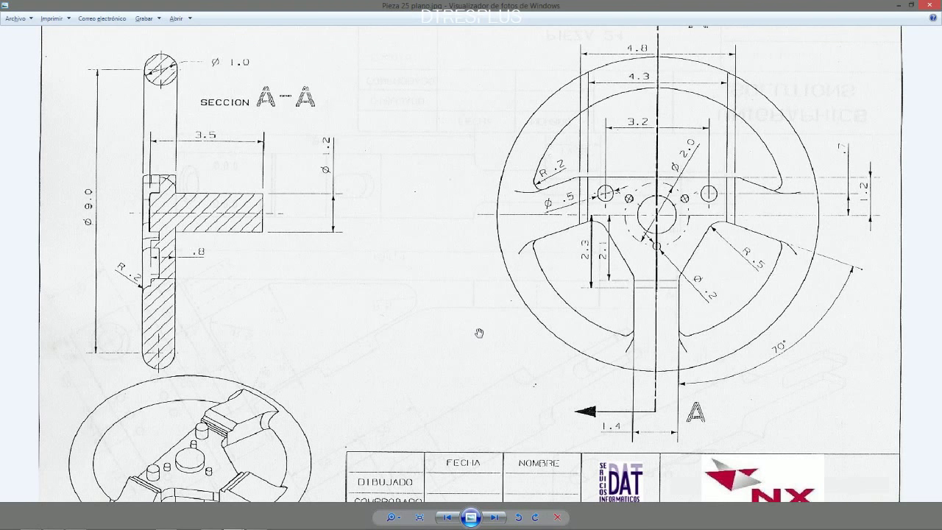
pyautogui.hotkey('alt', 'Tab')
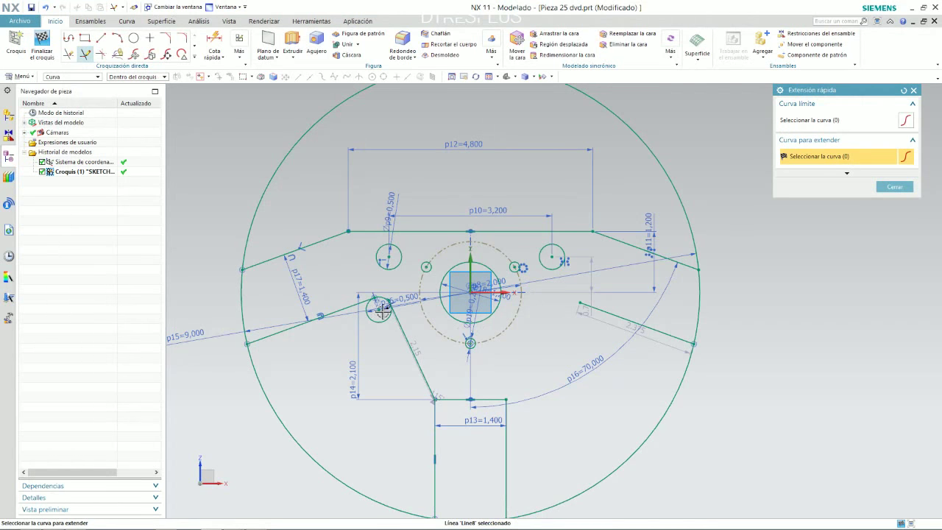
pyautogui.scroll(5, 380, 319)
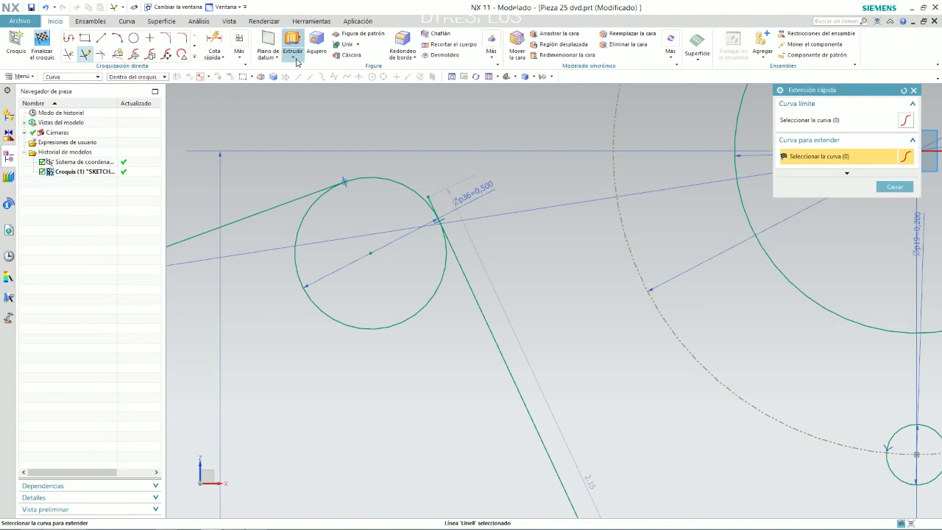
pyautogui.click(68, 53)
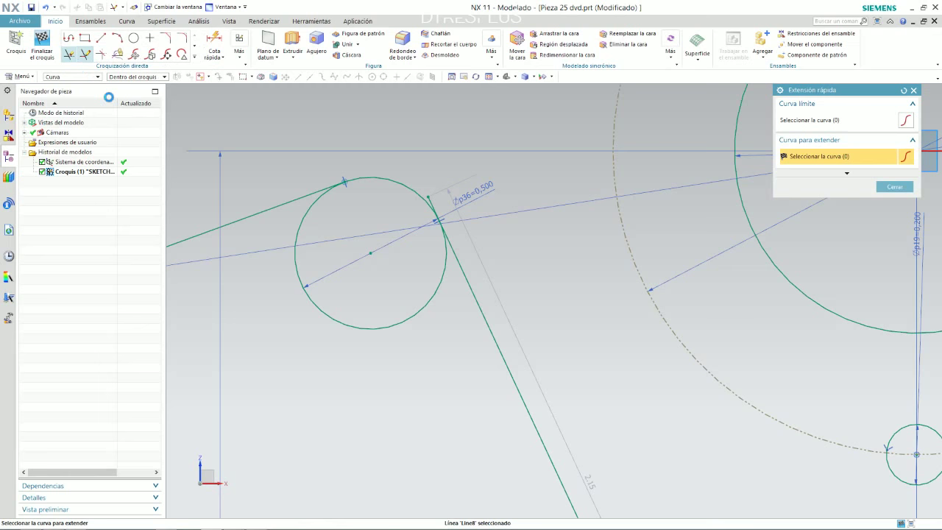
pyautogui.click(309, 303)
pyautogui.scroll(3, 430, 206)
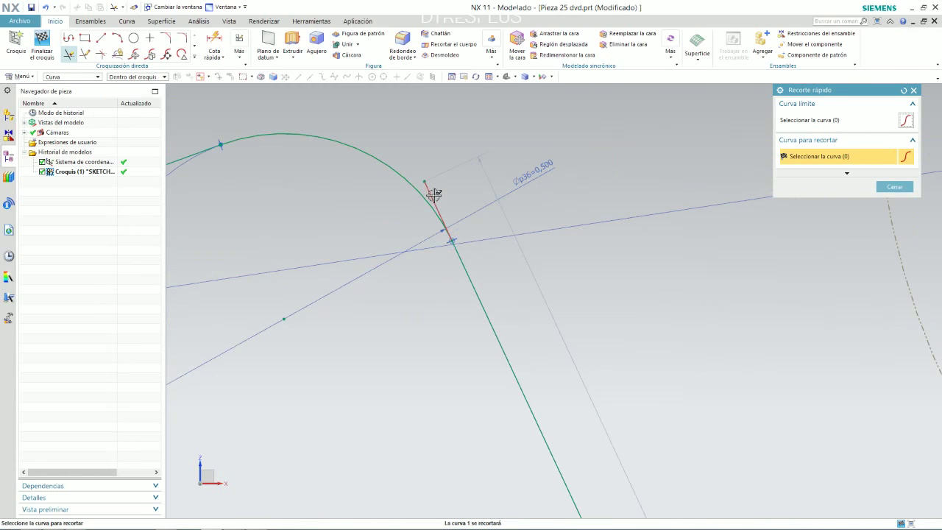
pyautogui.scroll(-5, 405, 231)
pyautogui.scroll(-2, 404, 235)
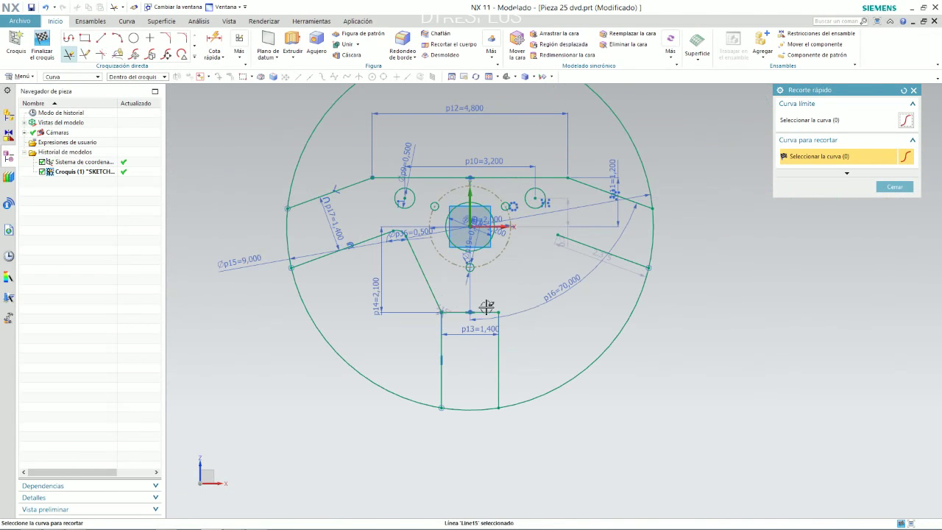
pyautogui.hotkey('alt', 'Tab')
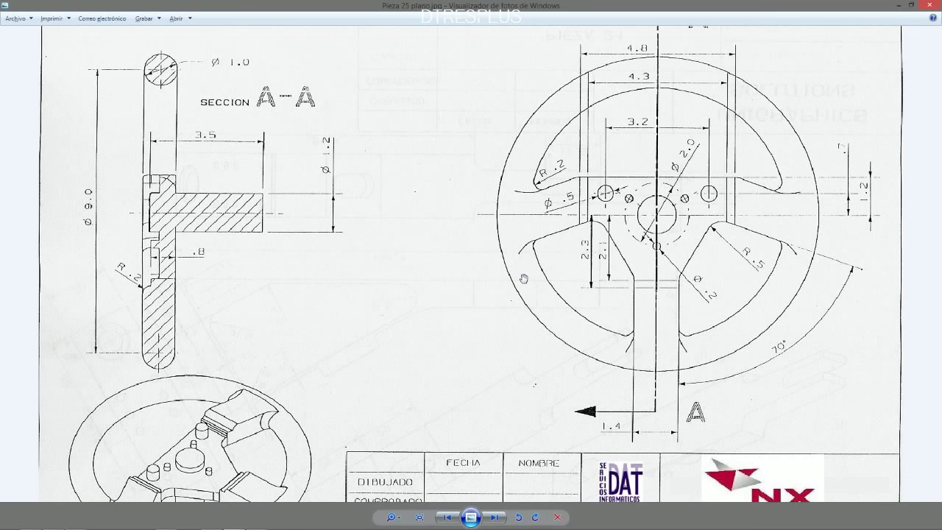
pyautogui.hotkey('alt', 'Tab')
pyautogui.scroll(3, 439, 297)
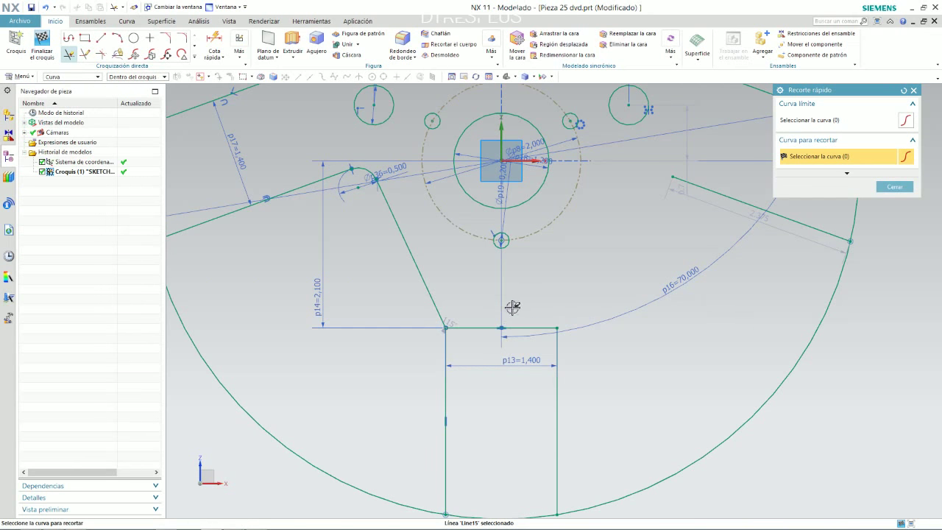
pyautogui.scroll(-2, 510, 309)
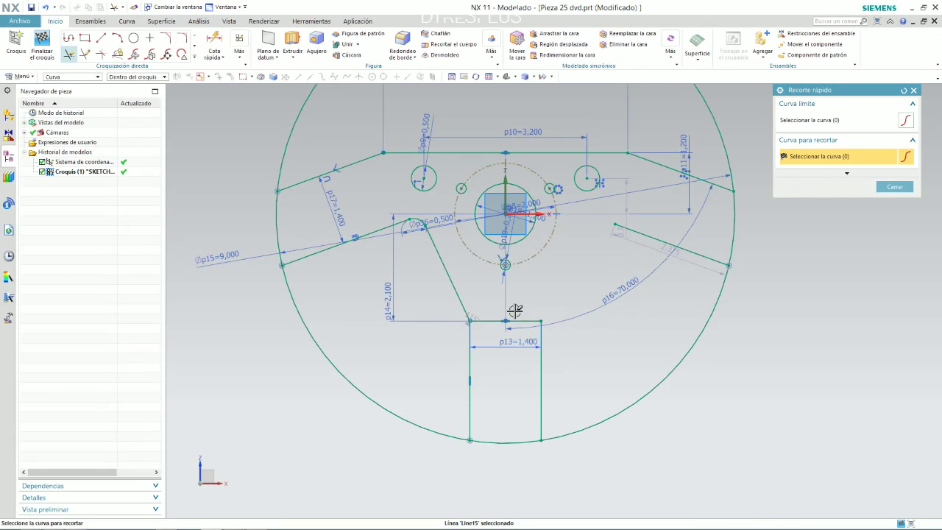
pyautogui.scroll(2, 509, 284)
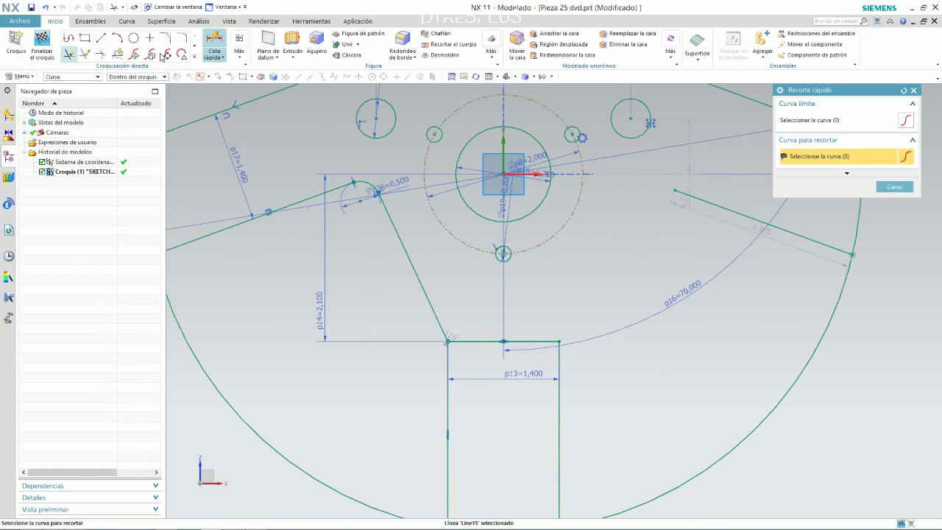
pyautogui.click(194, 57)
pyautogui.click(69, 134)
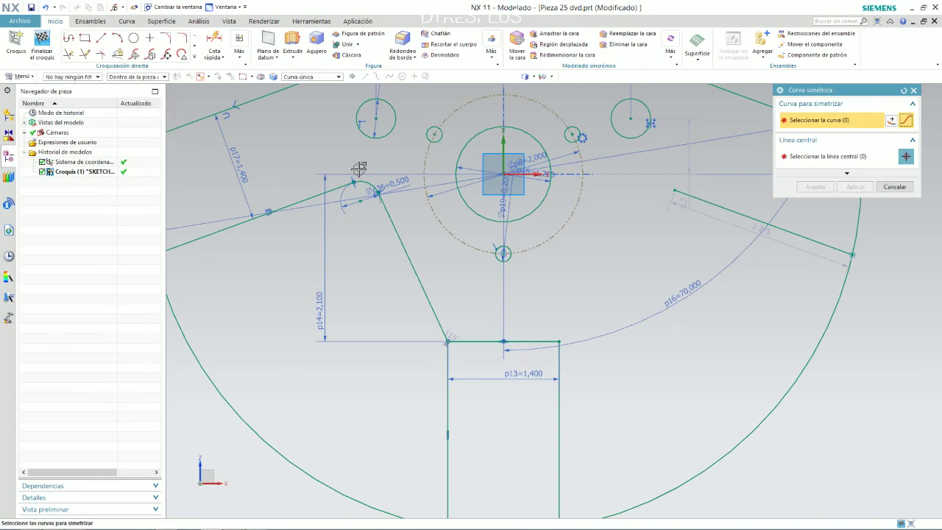
pyautogui.click(365, 180)
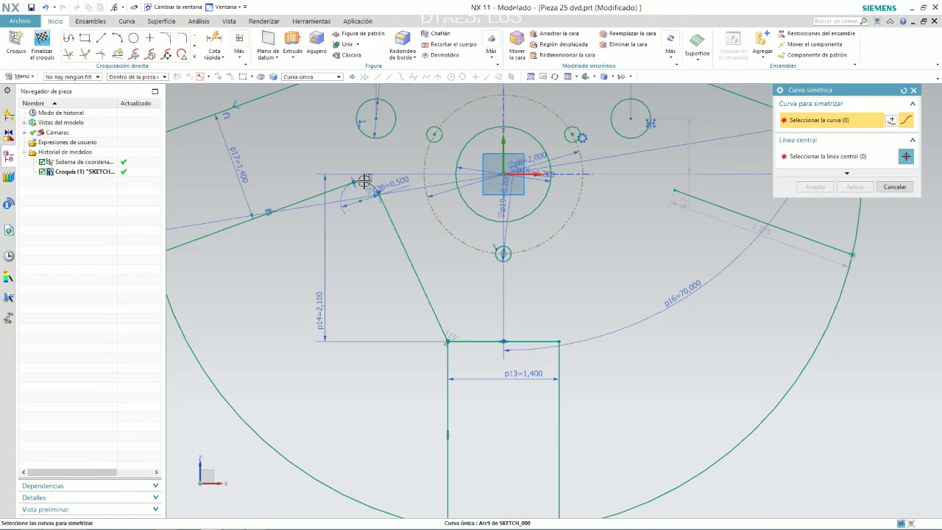
pyautogui.click(390, 227)
pyautogui.press('Escape')
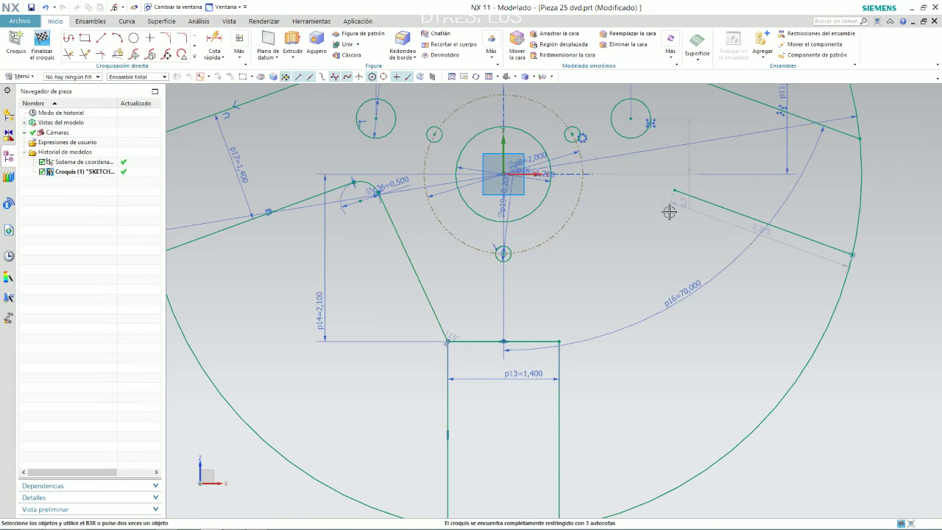
# - Delete the loose lower line of the right spoke and mirror the left spoke's lower line, corner arc and slanted line about the vertical sketch axis
pyautogui.click(723, 207)
pyautogui.press('Delete')
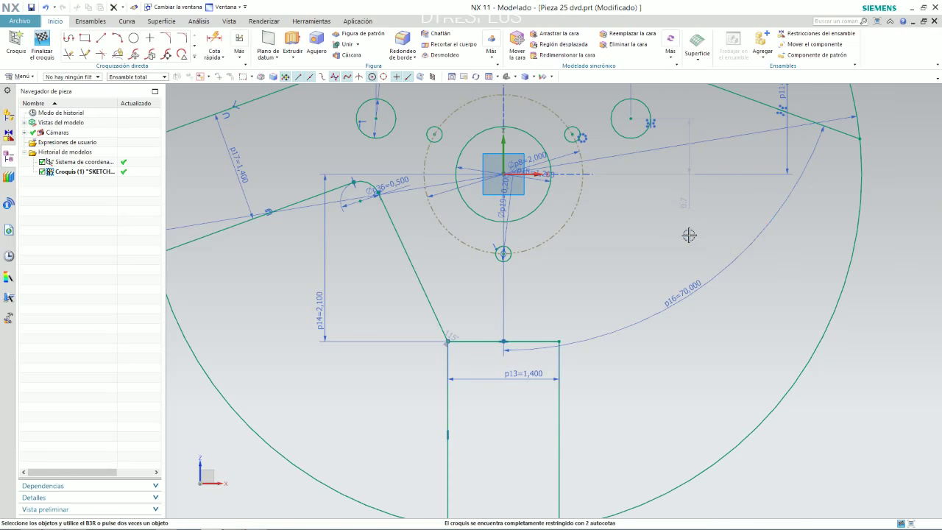
pyautogui.click(194, 56)
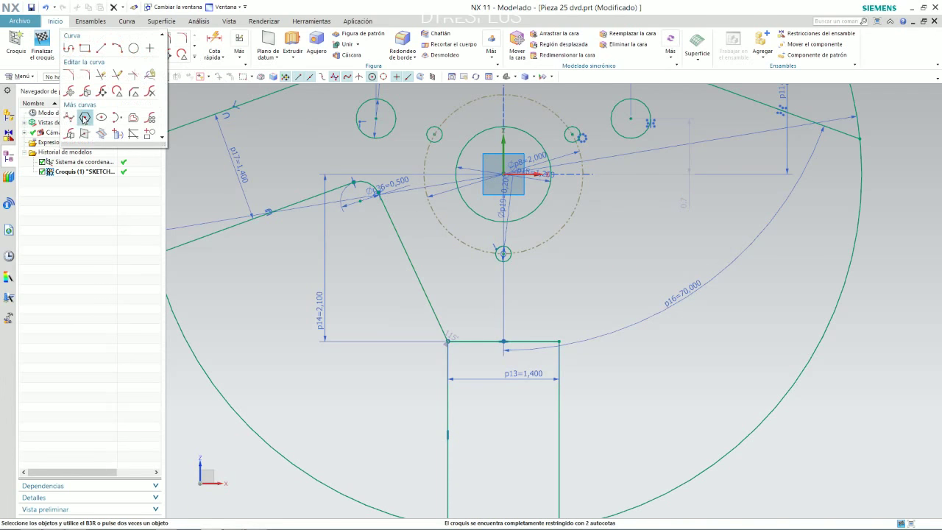
pyautogui.click(86, 117)
pyautogui.click(311, 195)
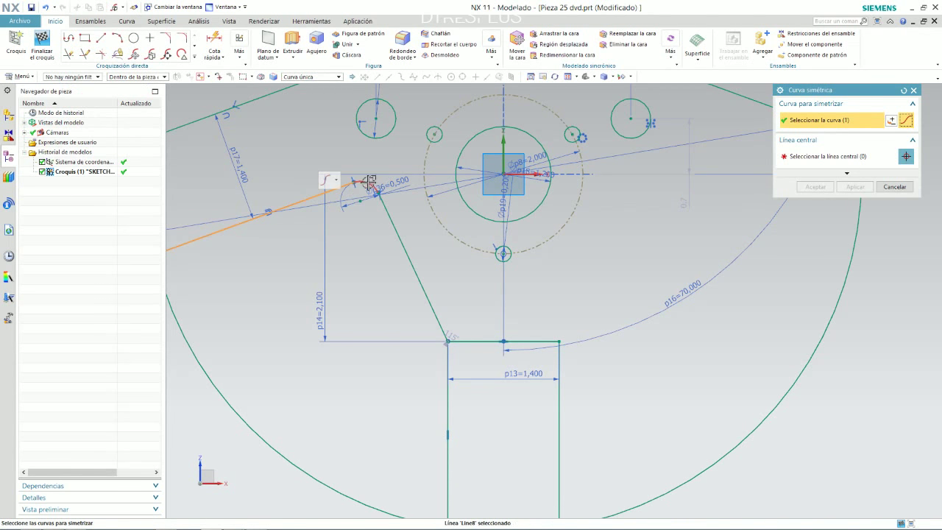
pyautogui.click(374, 191)
pyautogui.click(388, 209)
pyautogui.middleClick(451, 274)
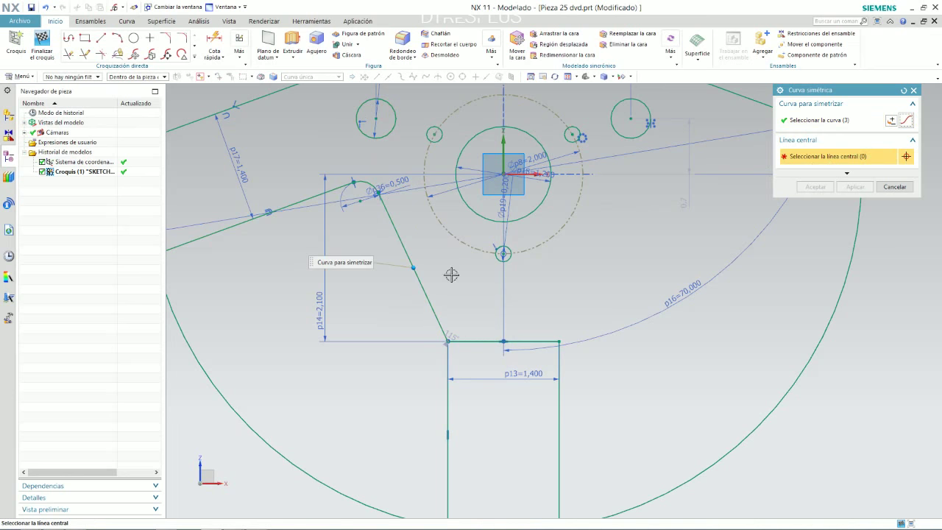
pyautogui.click(503, 140)
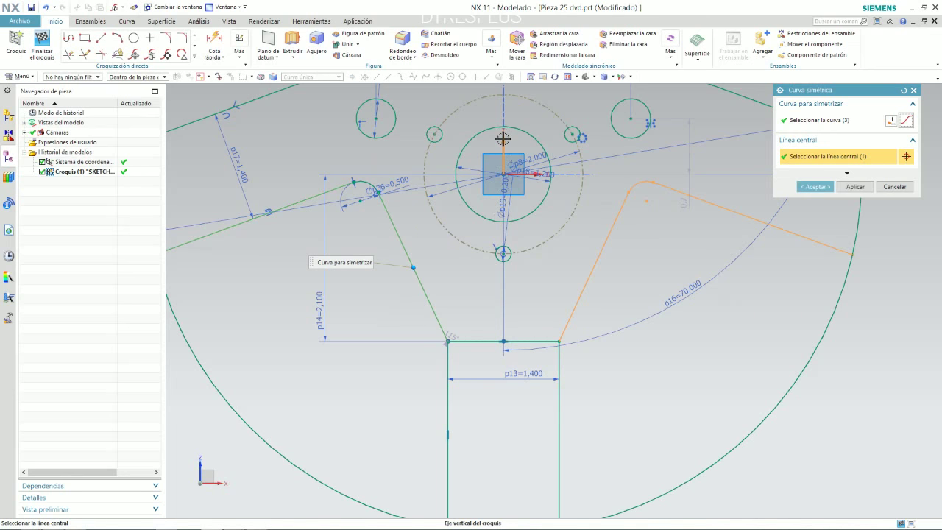
pyautogui.middleClick(477, 246)
pyautogui.scroll(-3, 477, 246)
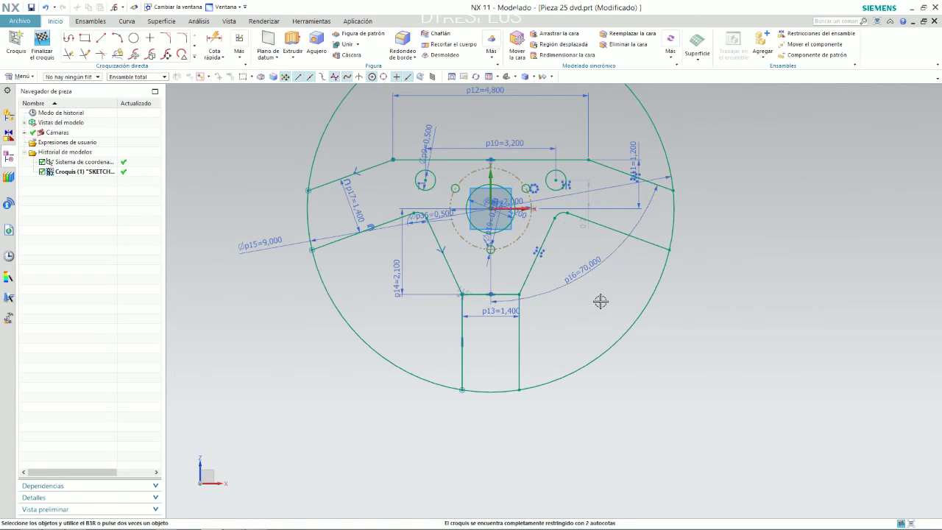
# - Compare the sketch with the Pieza 25 reference drawing, examining the hub plate, its vertical edges and the spokes
pyautogui.hotkey('alt', 'Tab')
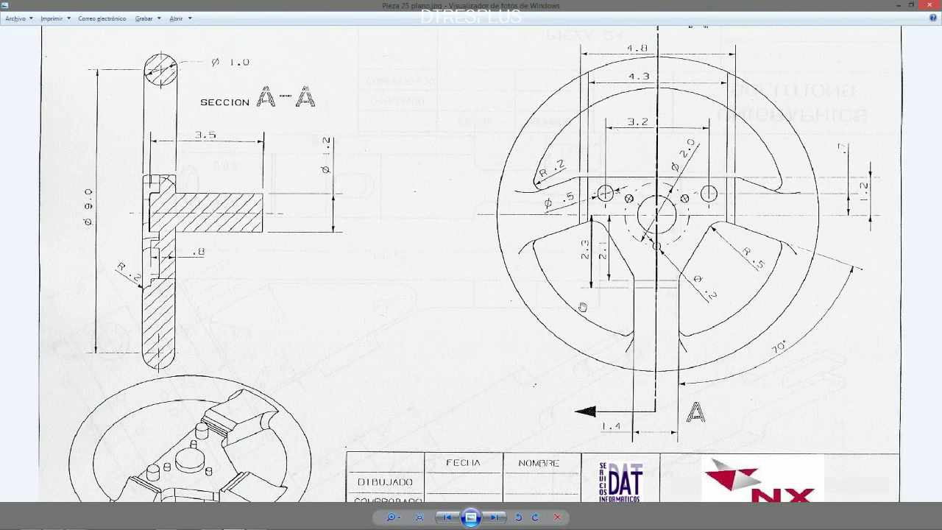
pyautogui.hotkey('alt', 'Tab')
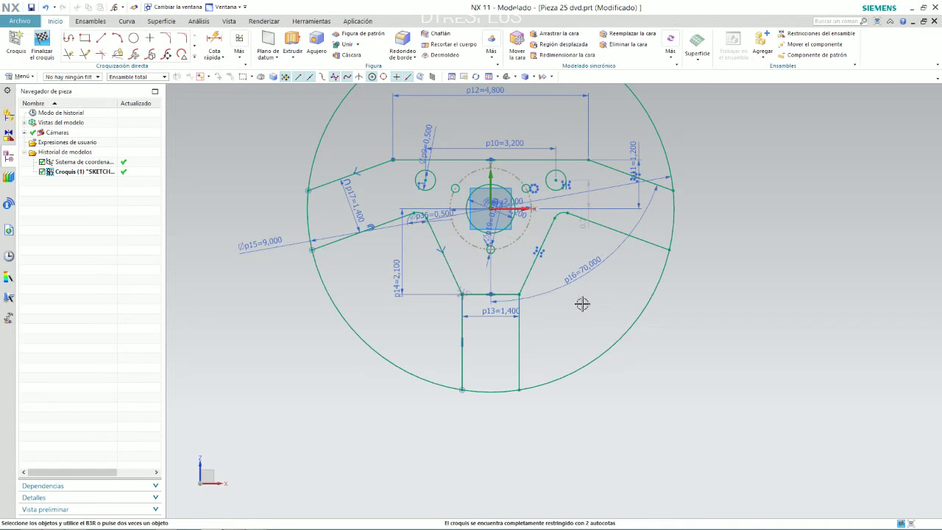
pyautogui.hotkey('alt', 'Tab')
pyautogui.hotkey('alt', 'Tab')
pyautogui.hotkey('alt', 'Tab')
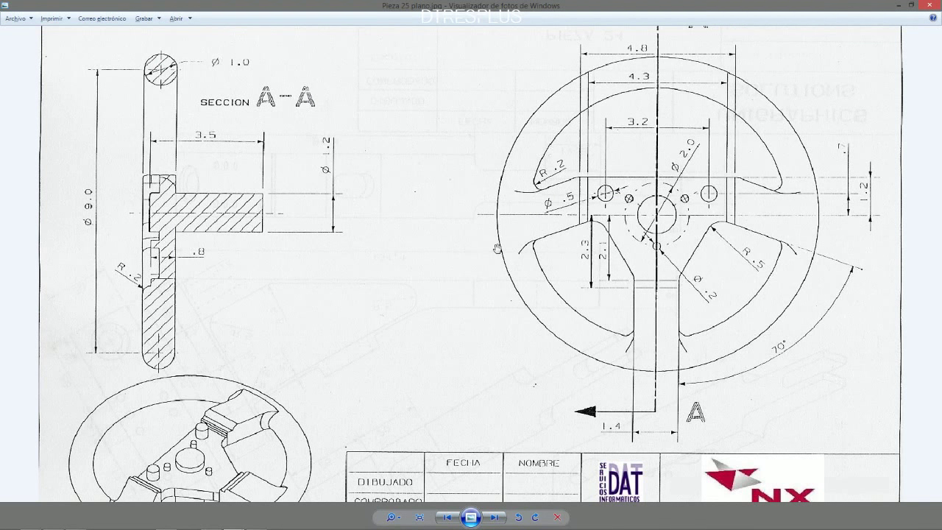
pyautogui.hotkey('alt', 'Tab')
pyautogui.scroll(-2, 476, 221)
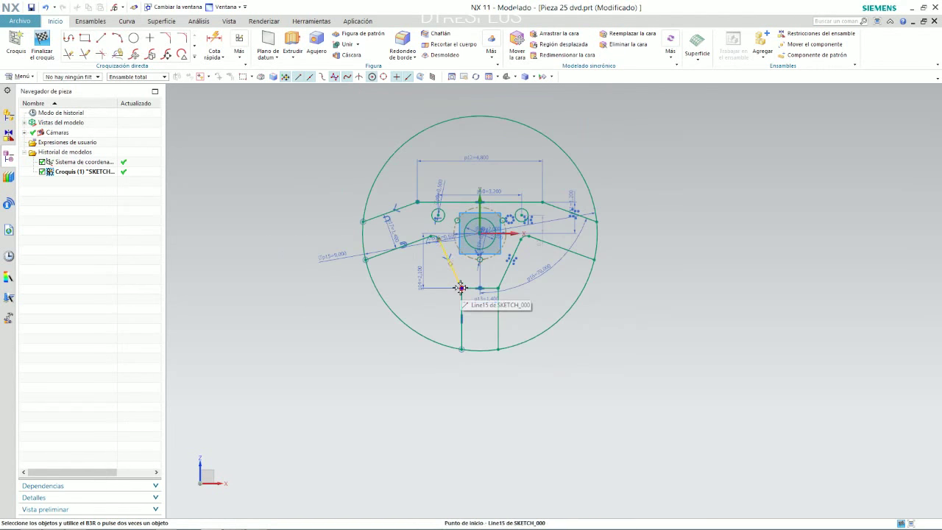
pyautogui.scroll(2, 476, 197)
pyautogui.scroll(2, 417, 254)
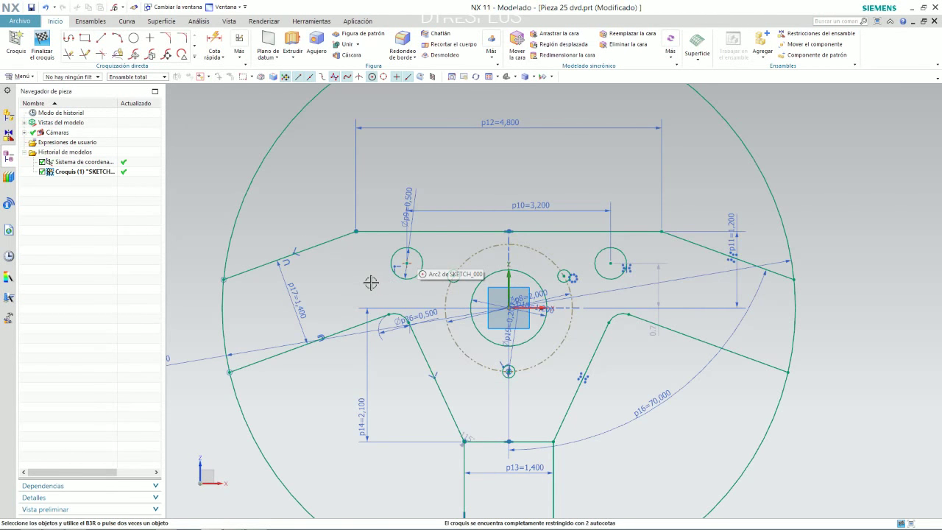
pyautogui.hotkey('alt', 'Tab')
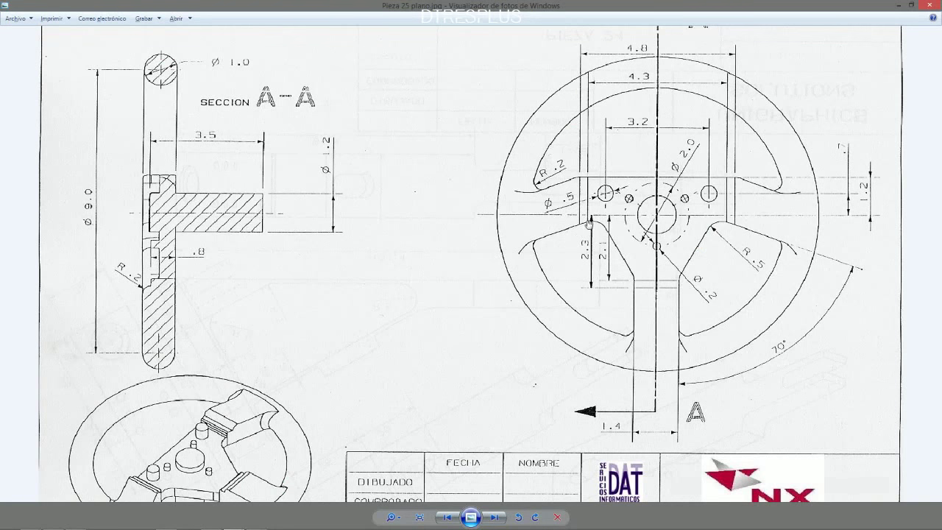
pyautogui.hotkey('alt', 'Tab')
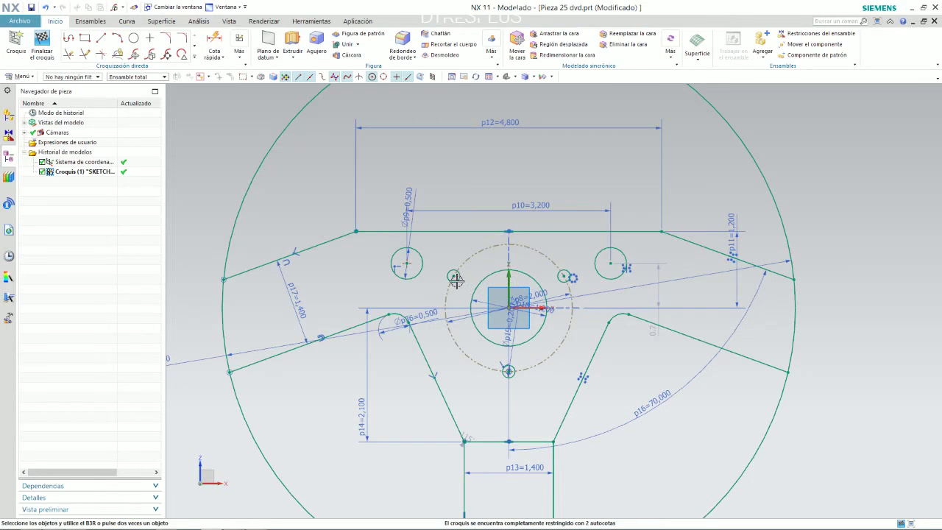
# - Draw a vertical line about 2.95 long across the left spoke, just outside the left 0.5 diameter circle
pyautogui.click(101, 37)
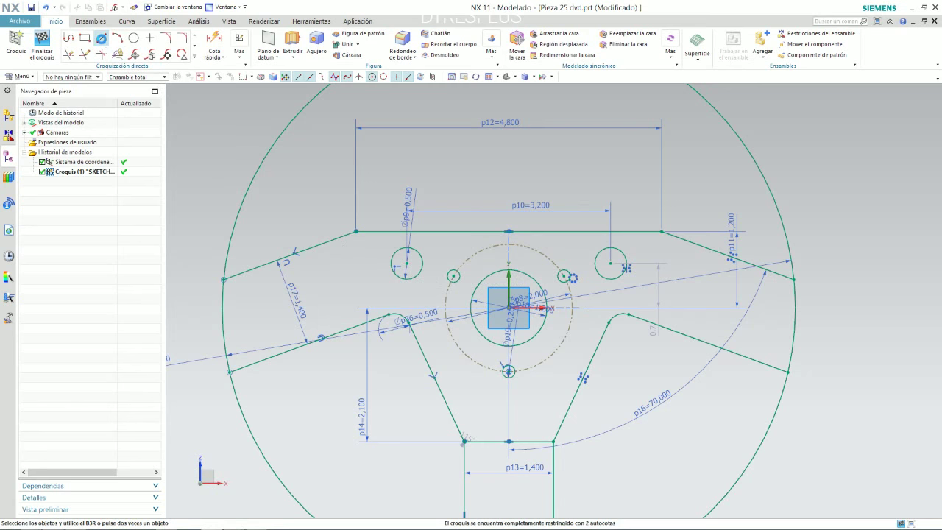
pyautogui.click(378, 193)
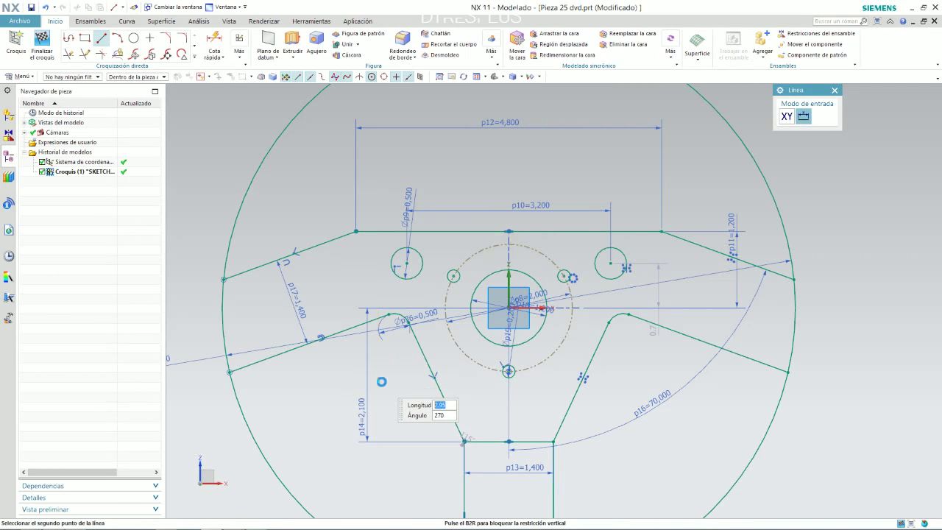
pyautogui.click(378, 382)
pyautogui.press('Escape')
pyautogui.scroll(2, 401, 261)
pyautogui.scroll(-2, 397, 259)
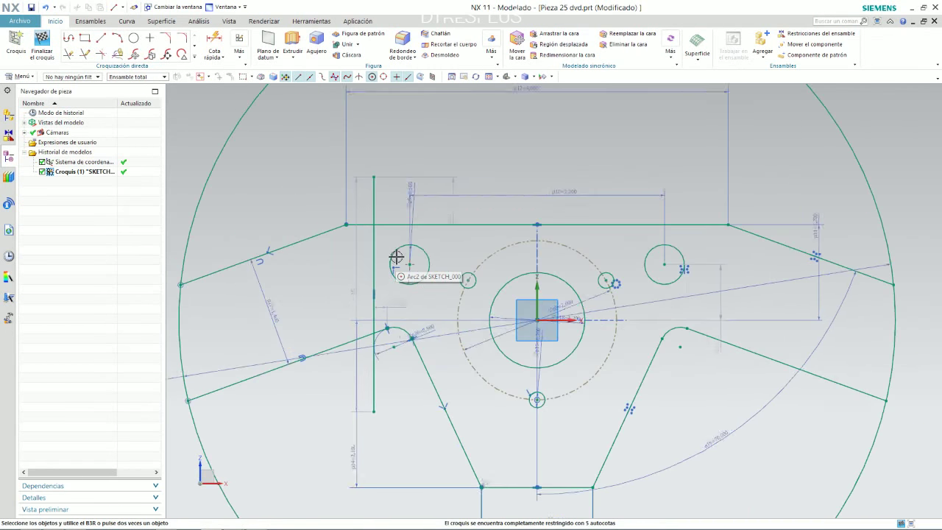
# - Mirror the new vertical line about the vertical sketch axis onto the right spoke
pyautogui.scroll(2, 389, 214)
pyautogui.click(194, 56)
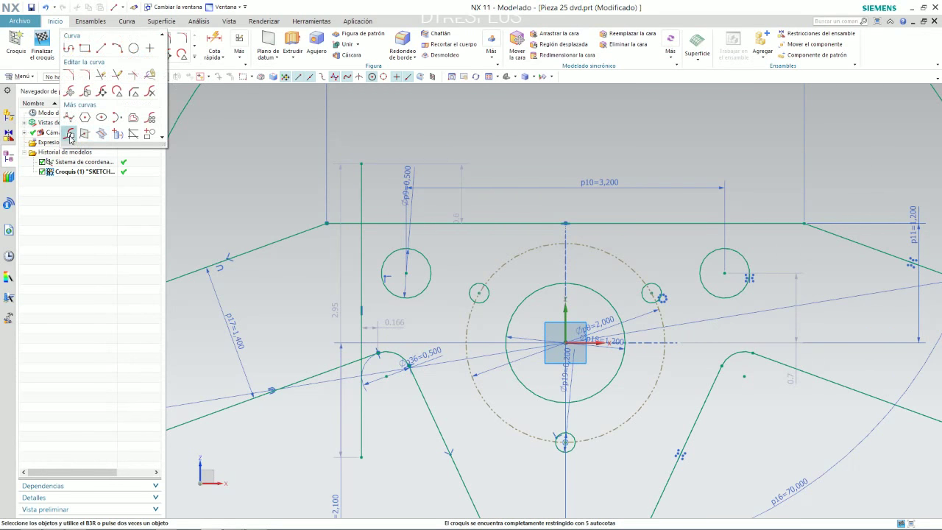
pyautogui.click(72, 140)
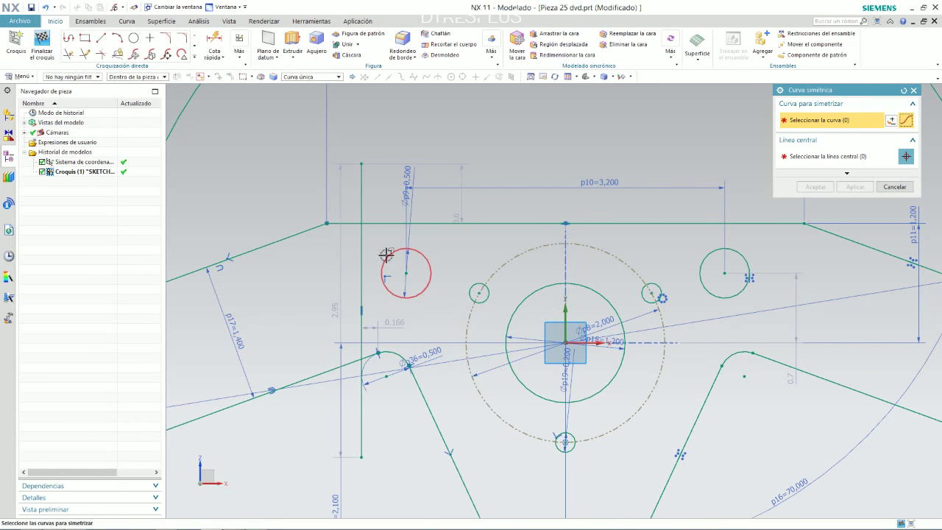
pyautogui.click(361, 237)
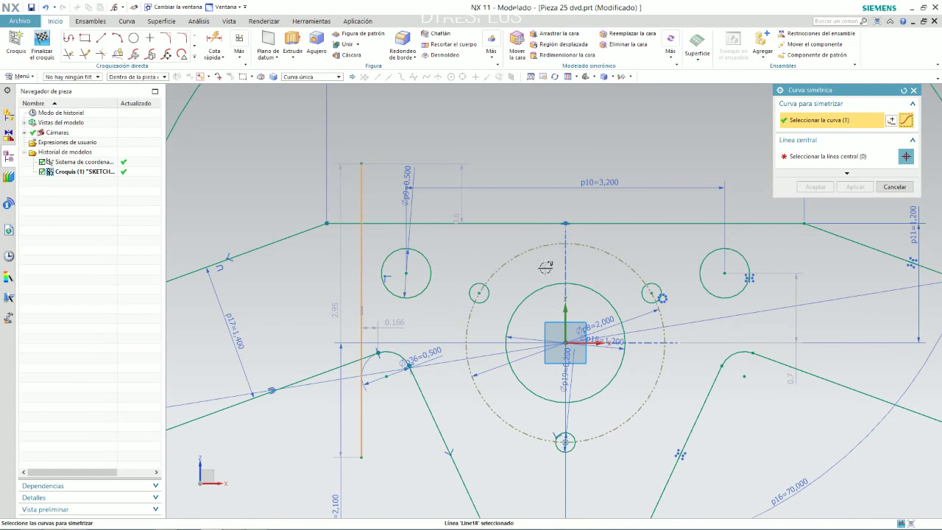
pyautogui.click(563, 311)
pyautogui.middleClick(564, 311)
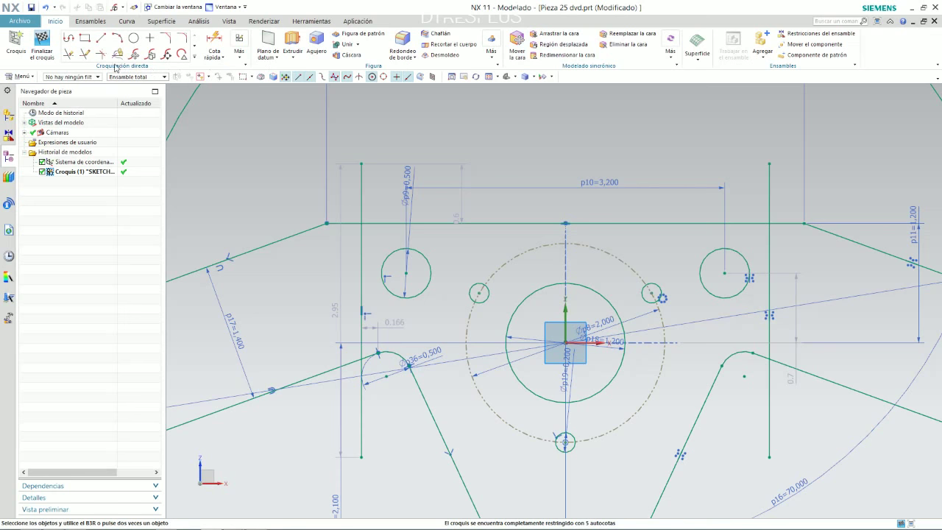
# - Trim the left vertical line's ends above the horizontal top edge and below the spoke's lower line
pyautogui.click(69, 54)
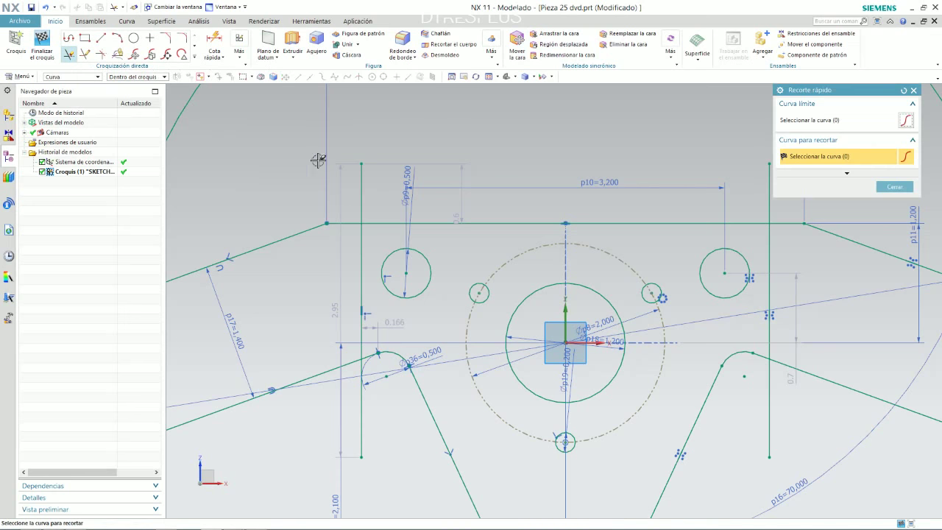
pyautogui.click(362, 196)
pyautogui.click(361, 436)
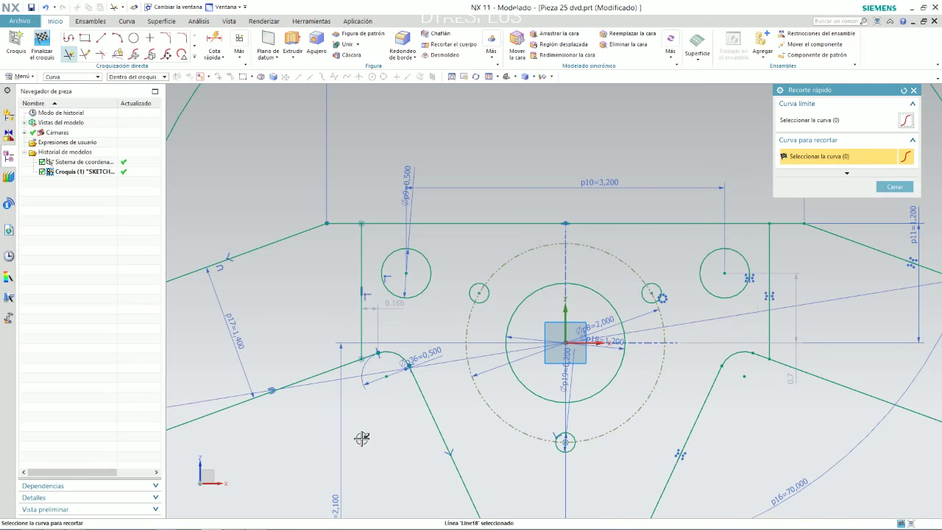
# - Dimension the horizontal distance between the hub plate's two vertical edges above the top edge and set it to 4.3
pyautogui.click(213, 41)
pyautogui.click(362, 248)
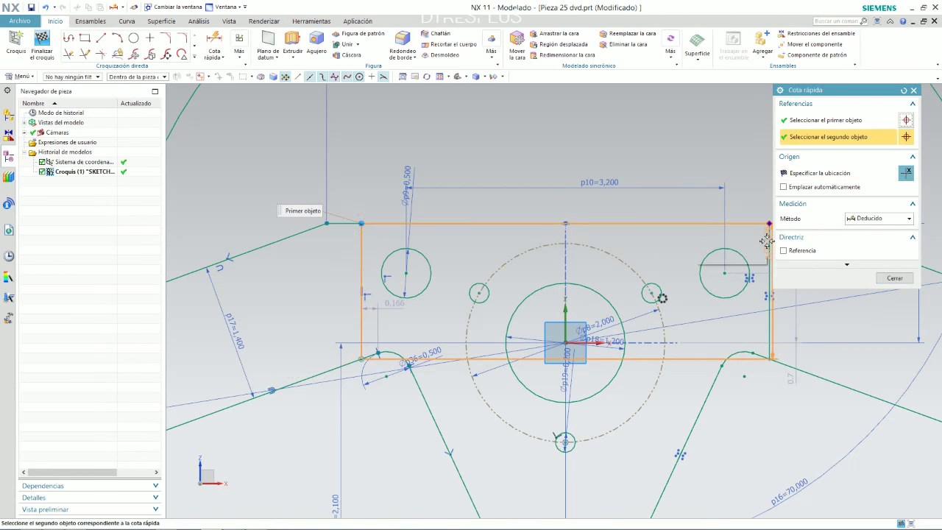
pyautogui.click(768, 236)
pyautogui.click(557, 127)
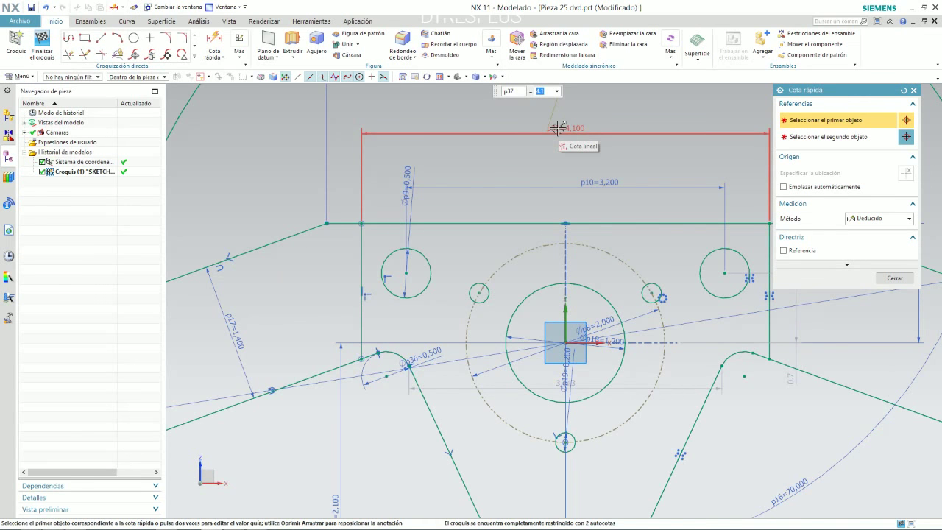
pyautogui.hotkey('alt', 'Tab')
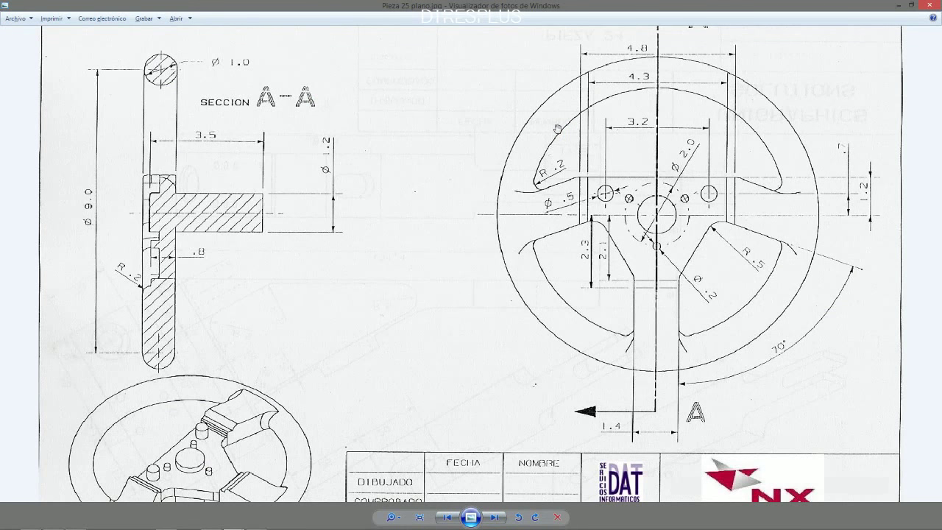
pyautogui.hotkey('alt', 'Tab')
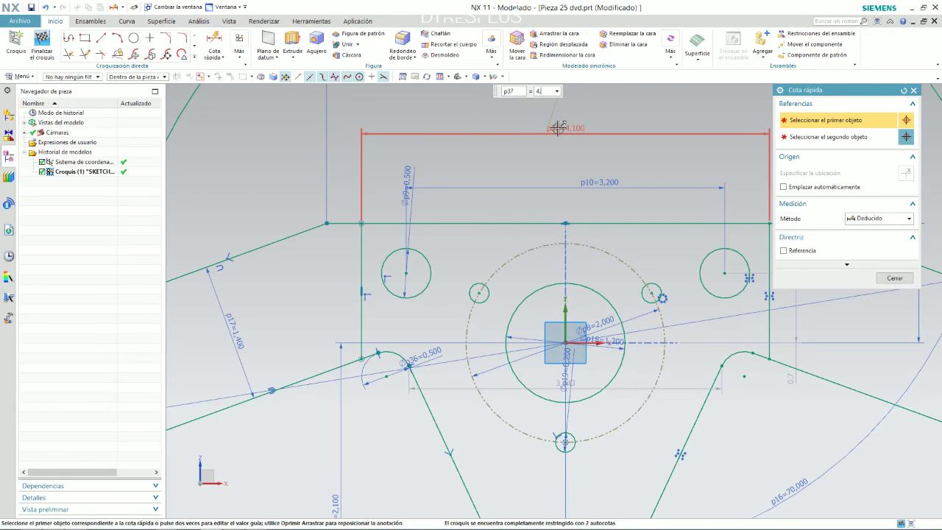
pyautogui.write('3')
pyautogui.press('Return')
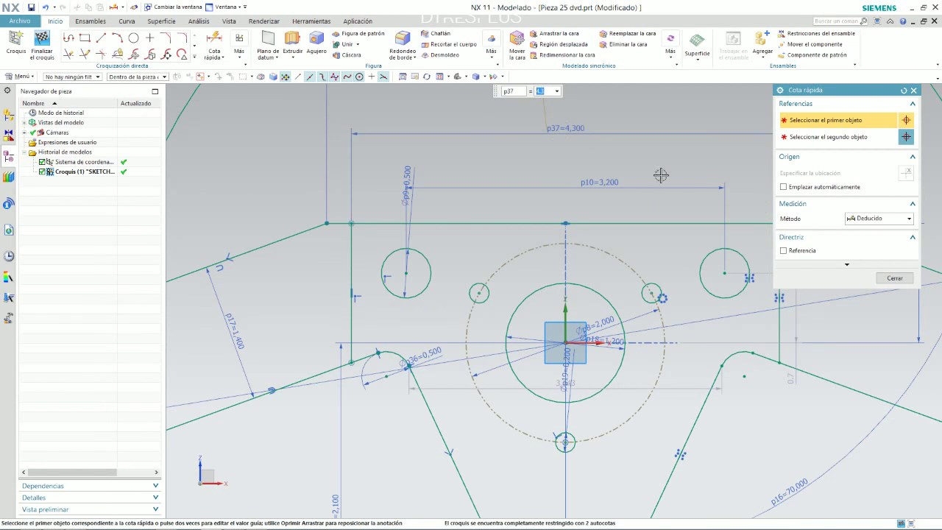
pyautogui.click(897, 279)
pyautogui.scroll(-1, 575, 200)
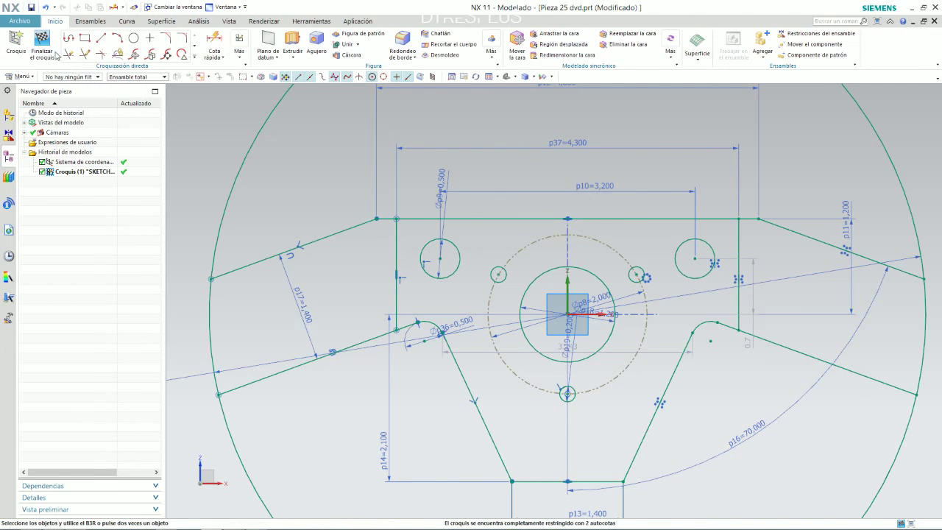
# - Check the sketch against the Pieza 25 reference drawing and finish the sketch
pyautogui.hotkey('alt', 'Tab')
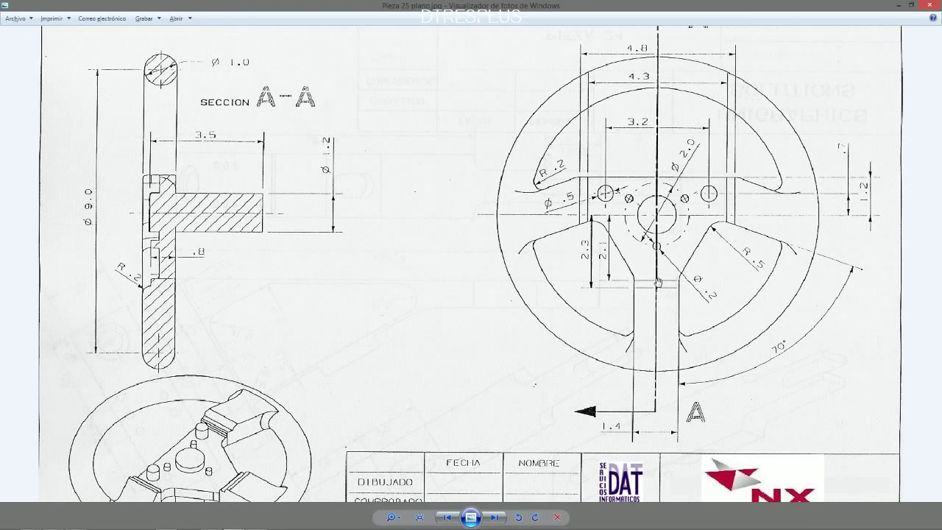
pyautogui.hotkey('alt', 'Tab')
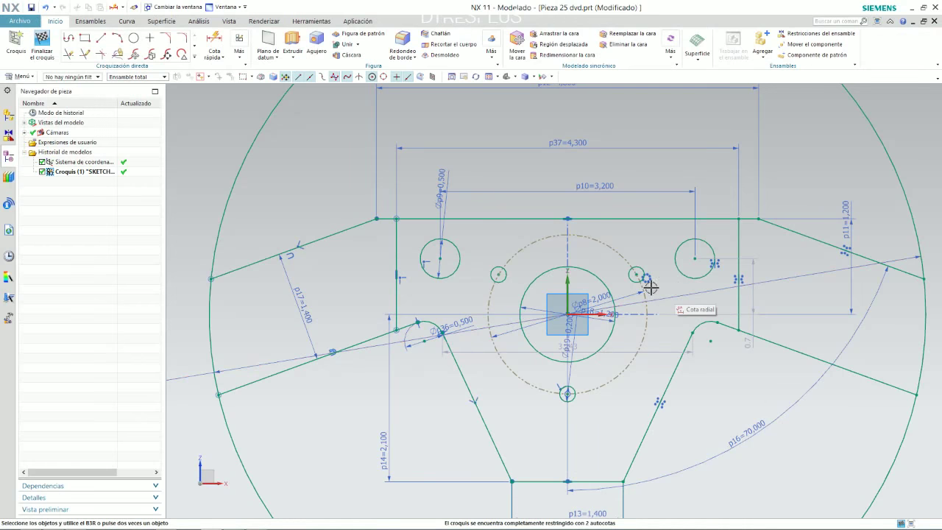
pyautogui.click(42, 44)
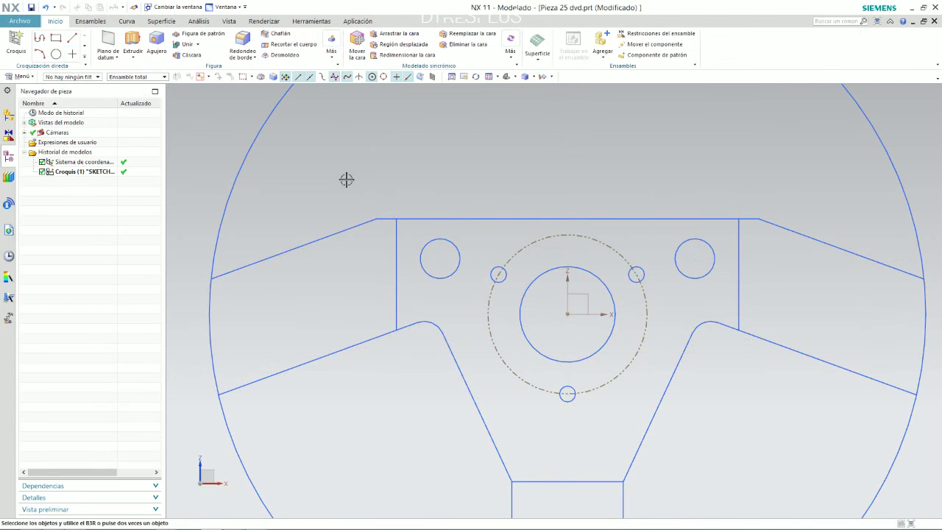
# - Start an extrusion of the central hub plate region, leaving its circles open, with region boundary curves as the selection rule
pyautogui.scroll(-4, 555, 181)
pyautogui.scroll(2, 620, 208)
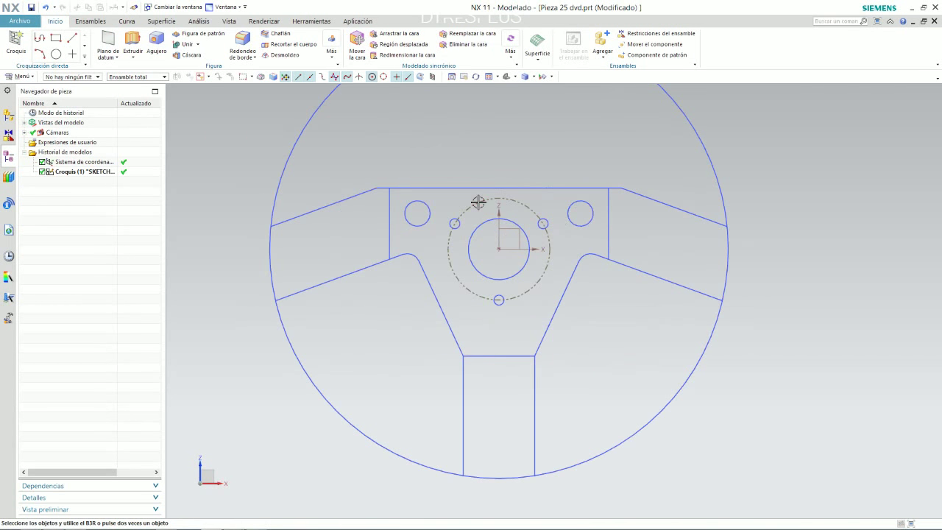
pyautogui.moveTo(478, 201)
pyautogui.mouseDown(button='middle')
pyautogui.moveTo(471, 179)
pyautogui.moveTo(452, 191)
pyautogui.mouseUp(button='middle')
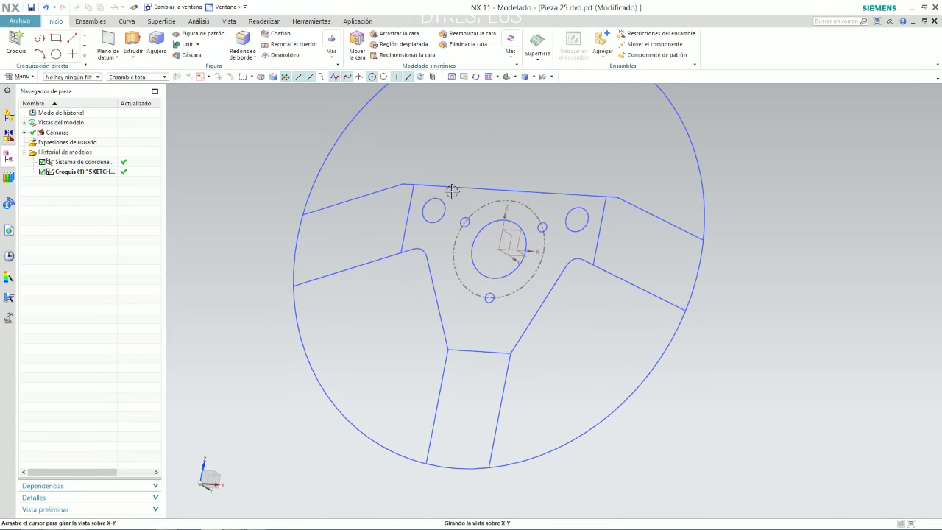
pyautogui.click(132, 43)
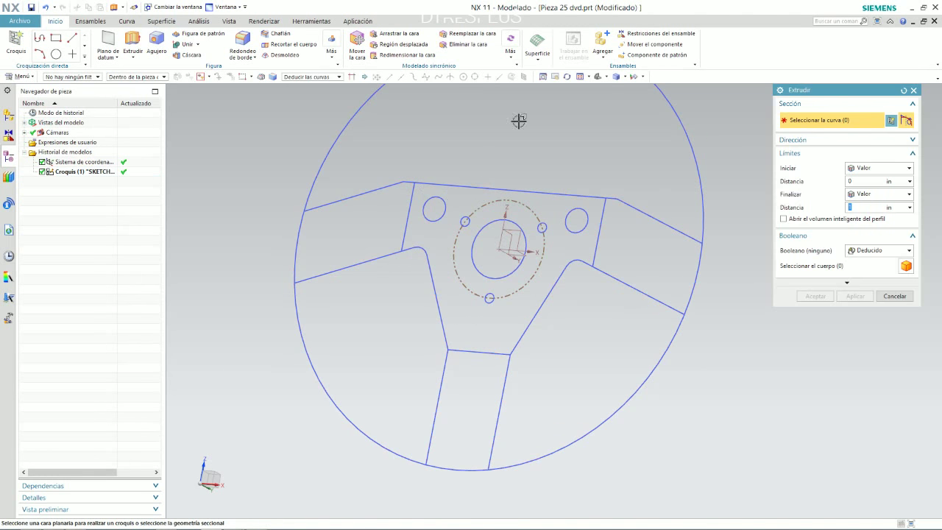
pyautogui.click(324, 77)
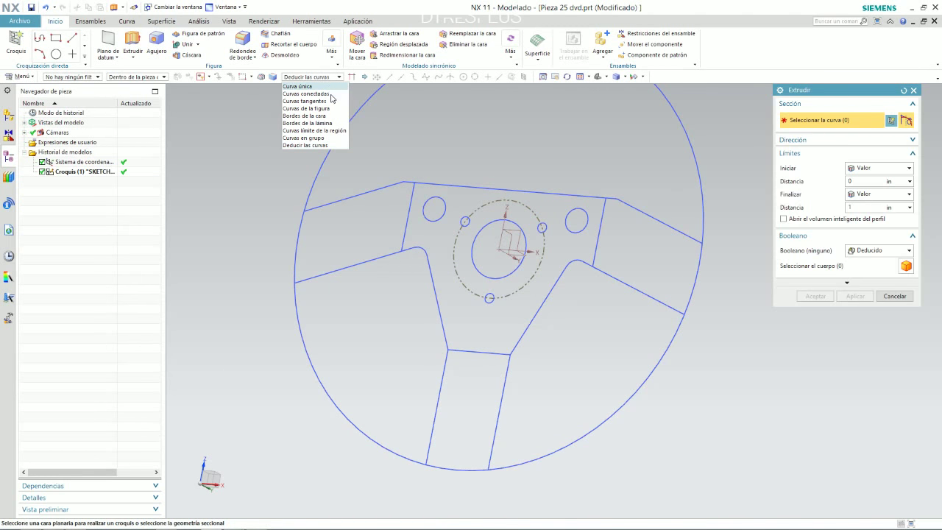
pyautogui.click(339, 131)
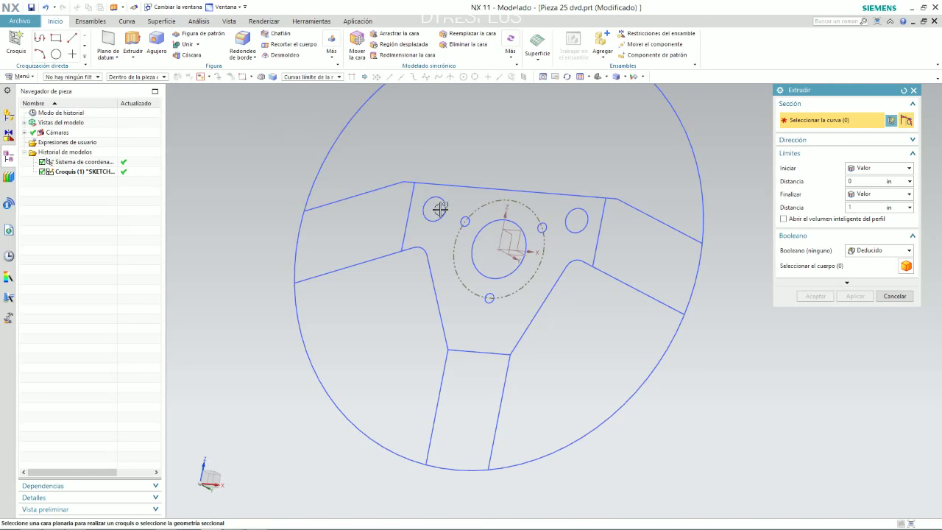
pyautogui.click(461, 203)
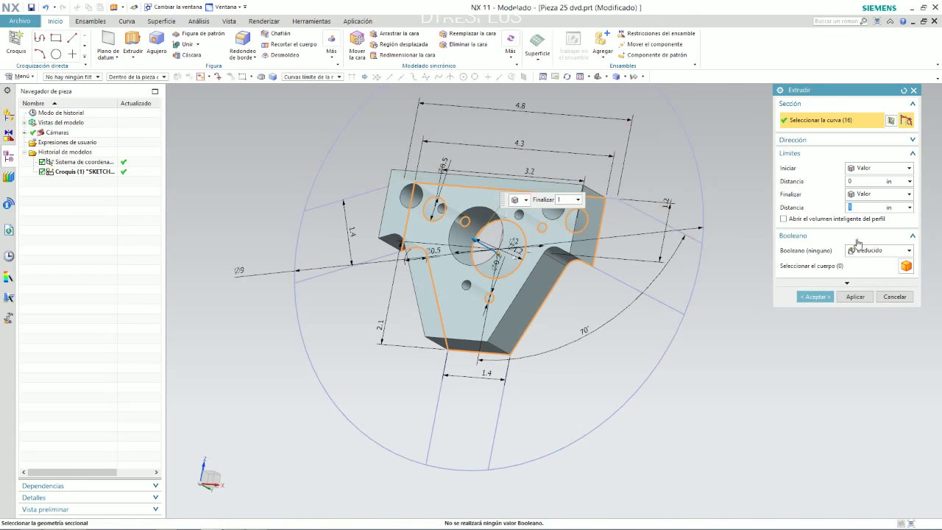
# - Consult the reference drawing's section view, set the hub plate extrusion's end distance to 0.5 in and complete the extrusion
pyautogui.hotkey('alt', 'Tab')
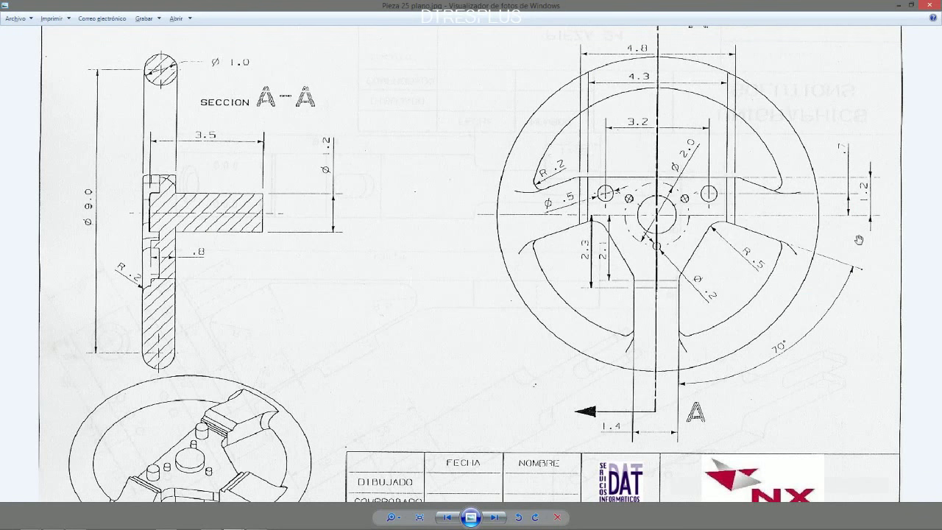
pyautogui.hotkey('alt', 'Tab')
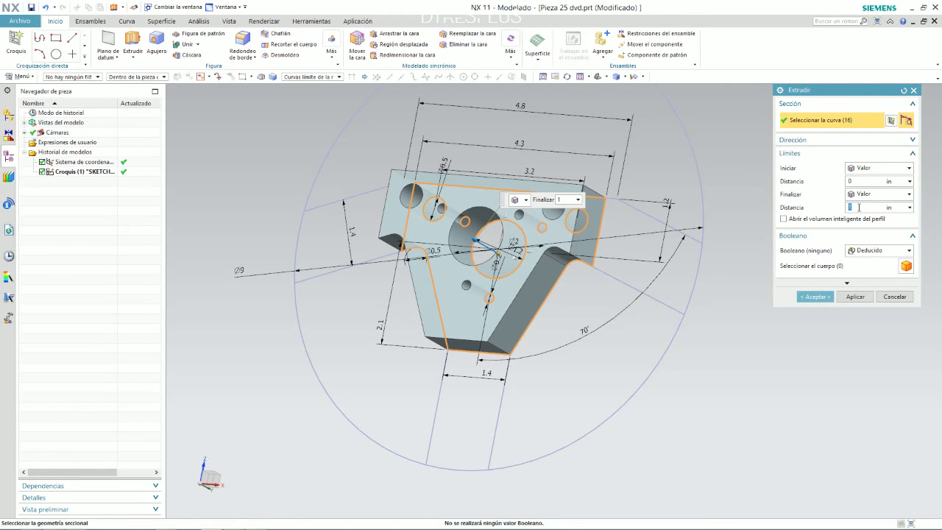
pyautogui.write('.1')
pyautogui.press('Return')
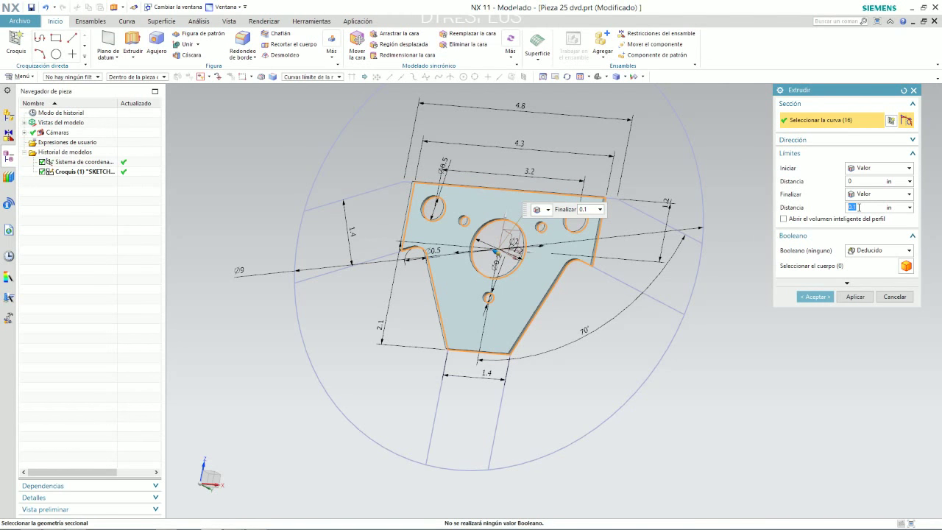
pyautogui.write('.5')
pyautogui.press('Return')
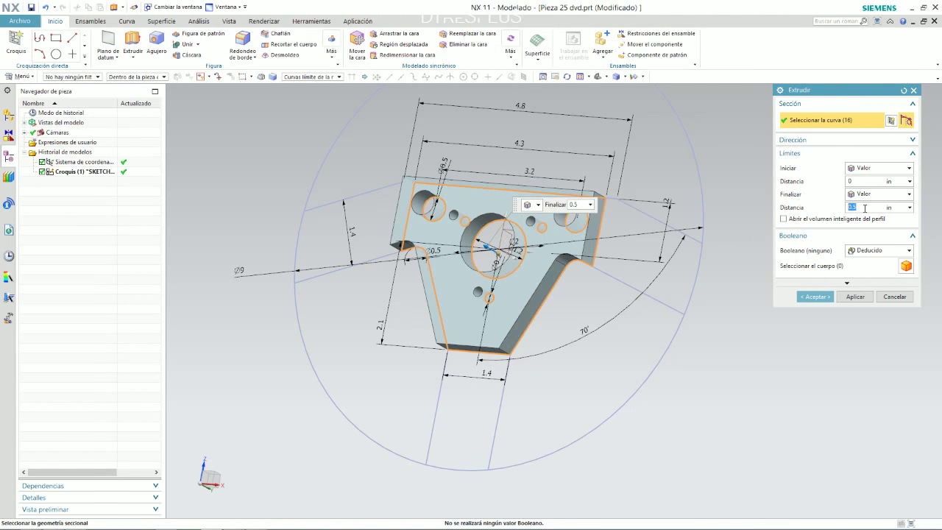
pyautogui.hotkey('alt', 'Tab')
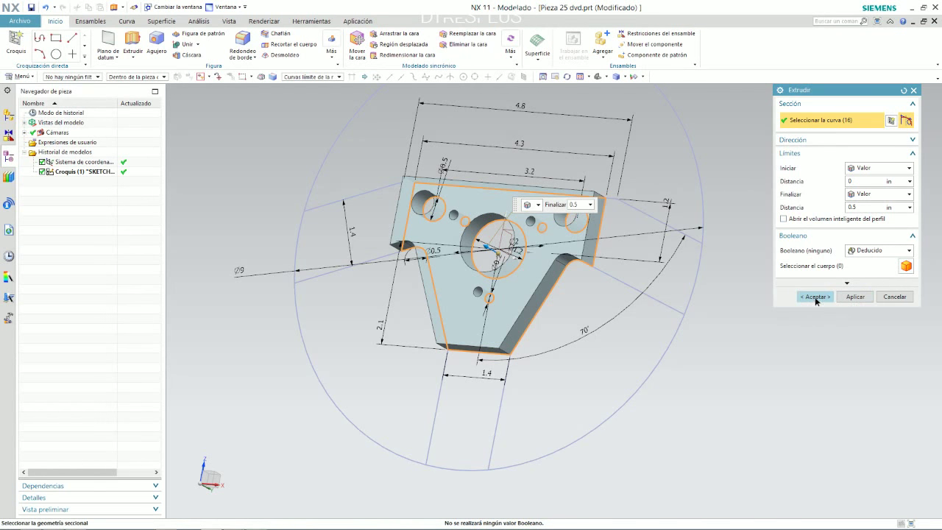
pyautogui.click(816, 298)
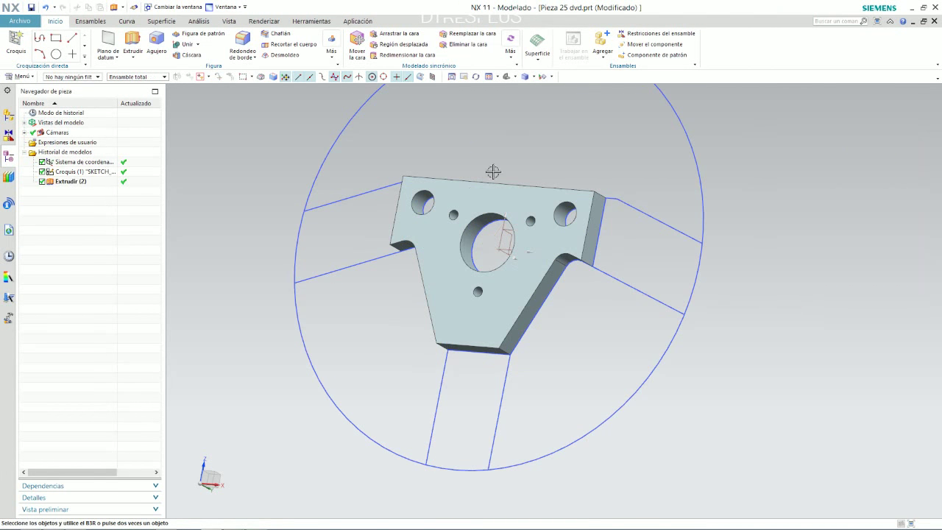
pyautogui.moveTo(492, 172); pyautogui.dragTo(519, 160, button='middle')
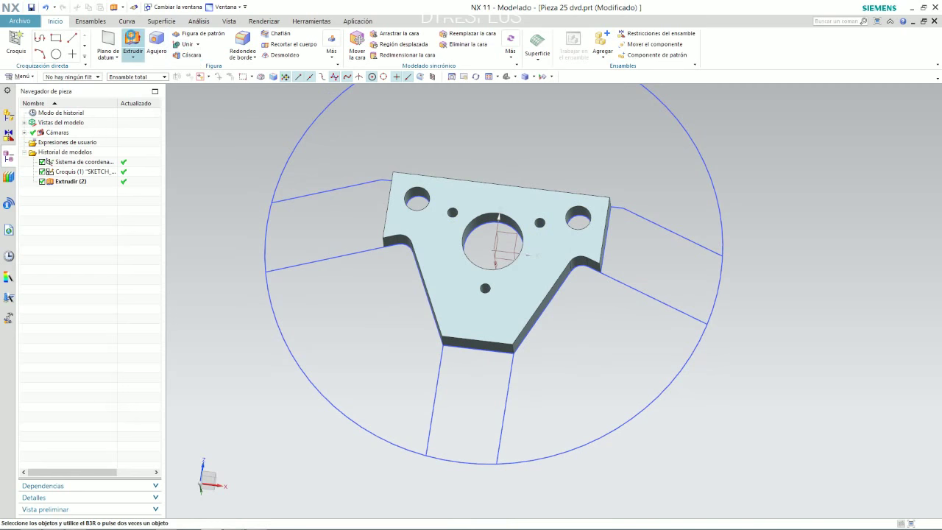
pyautogui.click(133, 40)
pyautogui.click(370, 217)
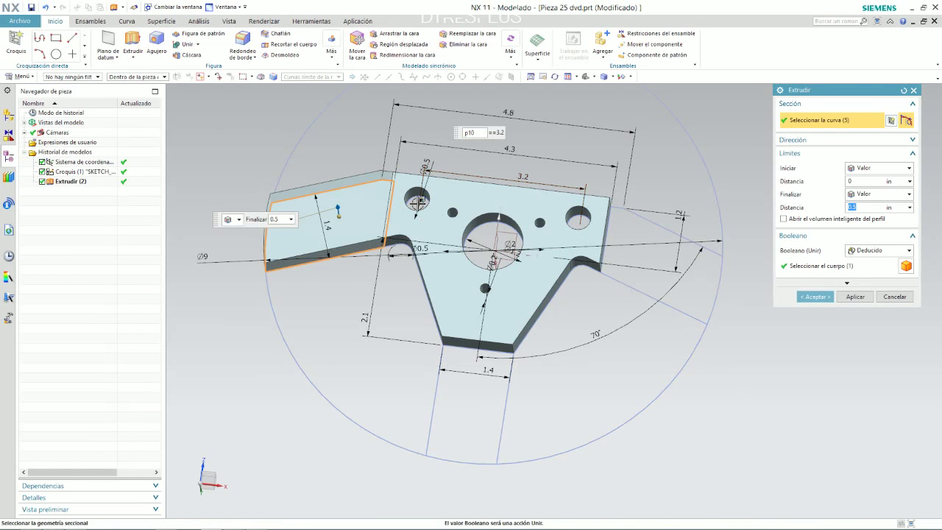
pyautogui.press('Escape')
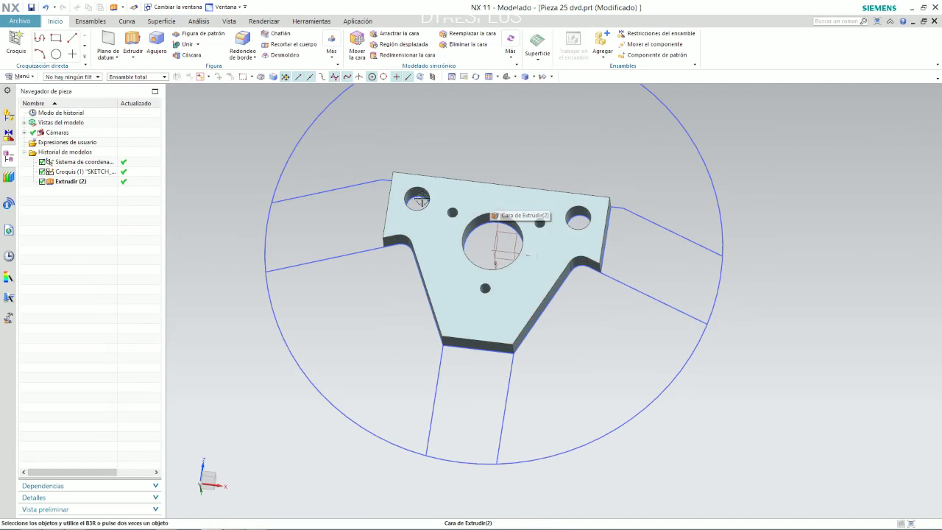
# - Extrude the three spoke regions, the two 0.5 diameter circles and the central 1.2 diameter circle by 0.8 in, united with the hub plate
pyautogui.scroll(3, 420, 199)
pyautogui.click(132, 40)
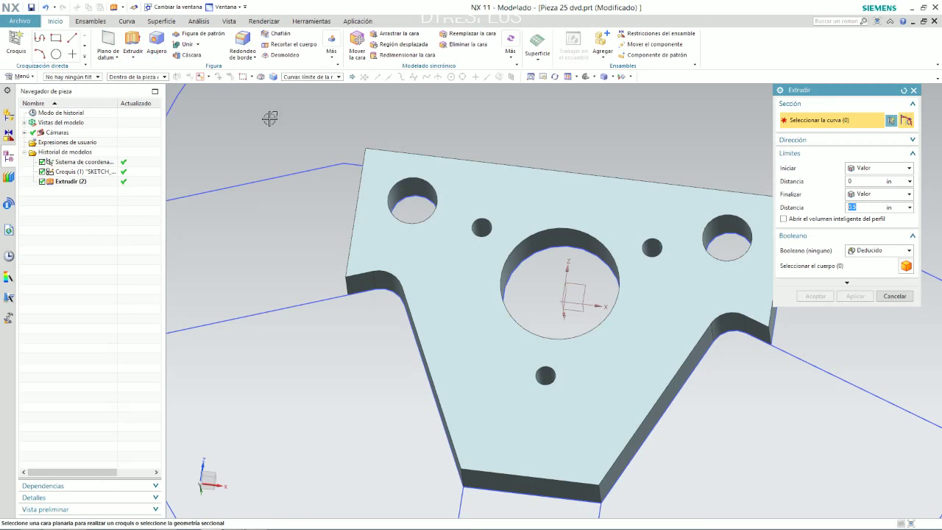
pyautogui.click(290, 236)
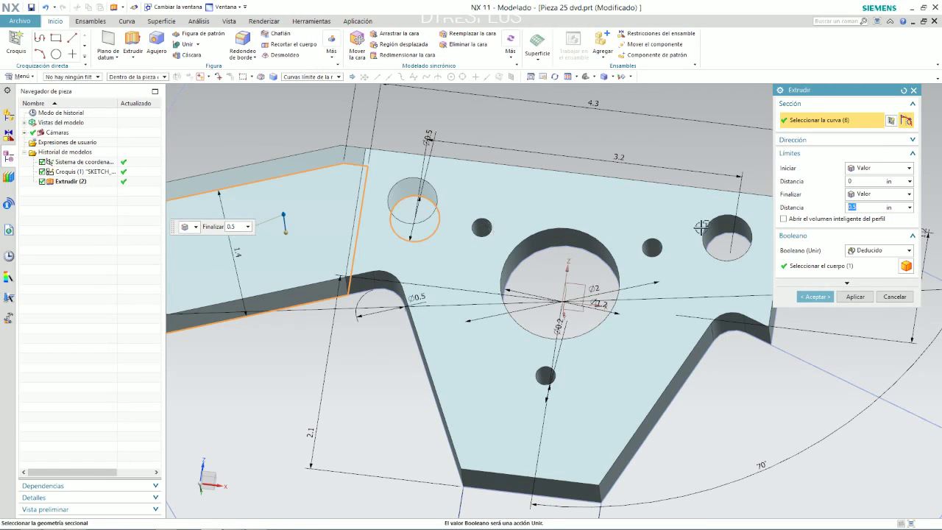
pyautogui.click(719, 243)
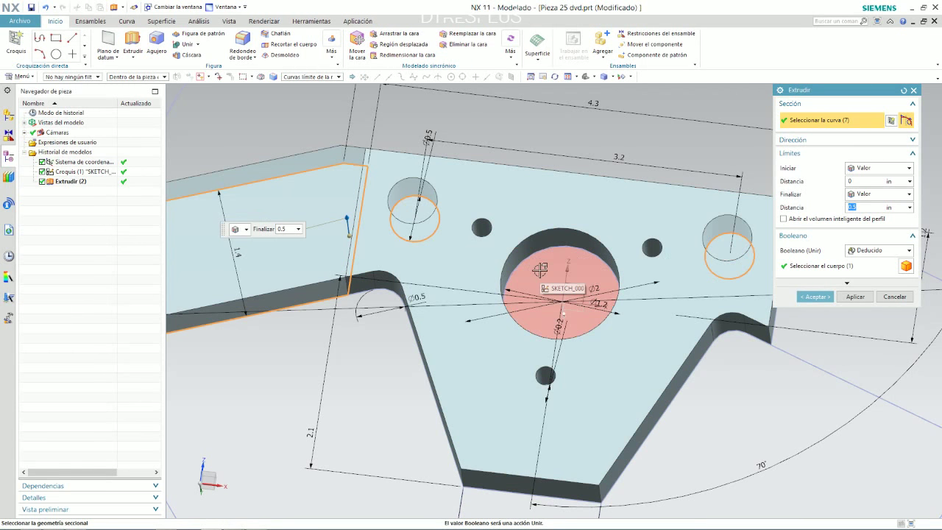
pyautogui.click(540, 269)
pyautogui.scroll(-3, 540, 269)
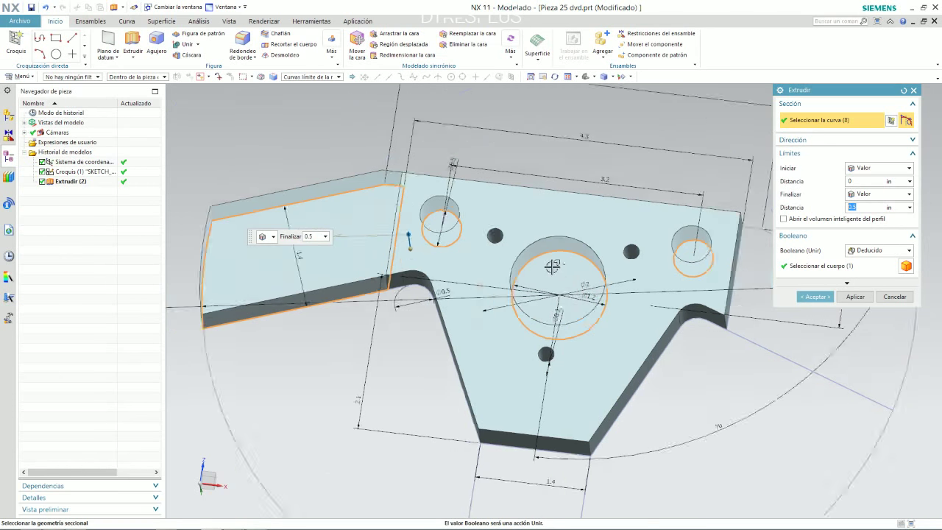
pyautogui.click(541, 437)
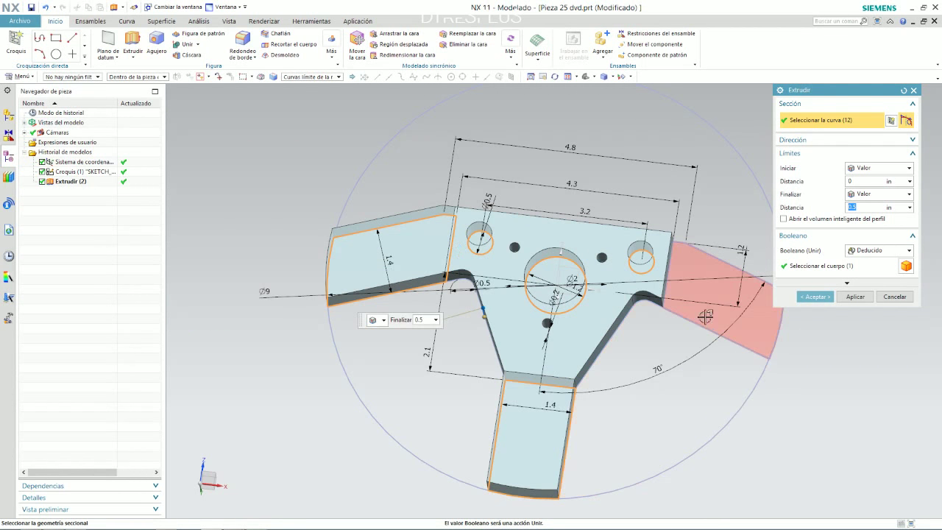
pyautogui.click(710, 317)
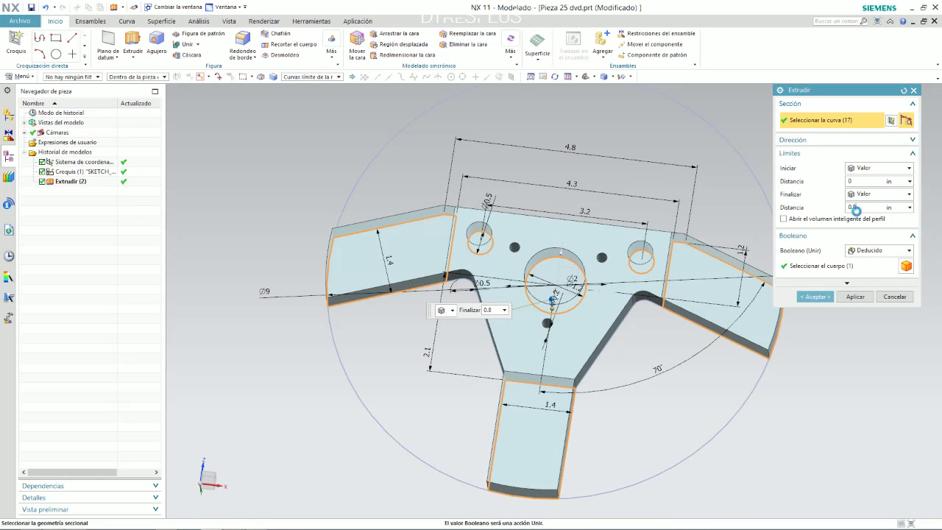
pyautogui.moveTo(618, 158); pyautogui.dragTo(557, 142, button='middle')
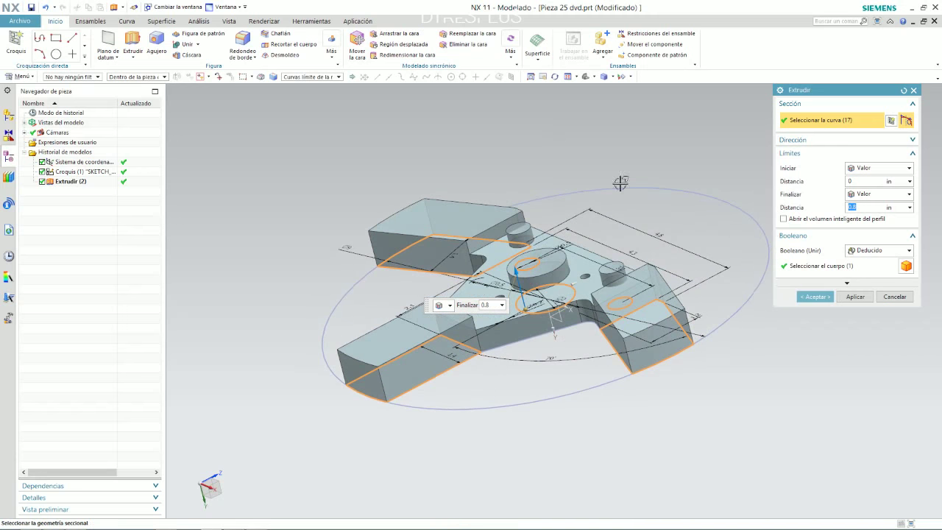
pyautogui.click(815, 298)
# - Check the shaft length on the reference drawing and extrude the central 1.2 diameter circle by 3.5-0.8 in, united with the body
pyautogui.hotkey('alt', 'Tab')
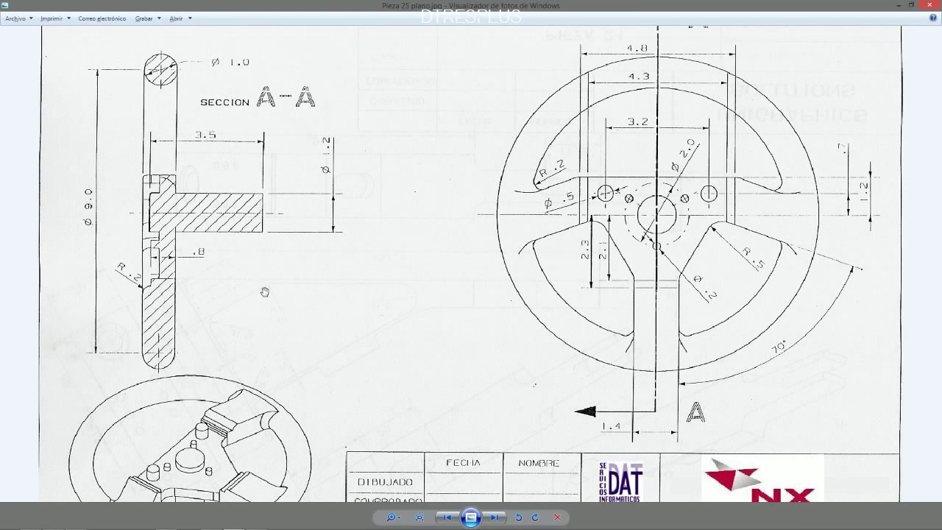
pyautogui.hotkey('alt', 'Tab')
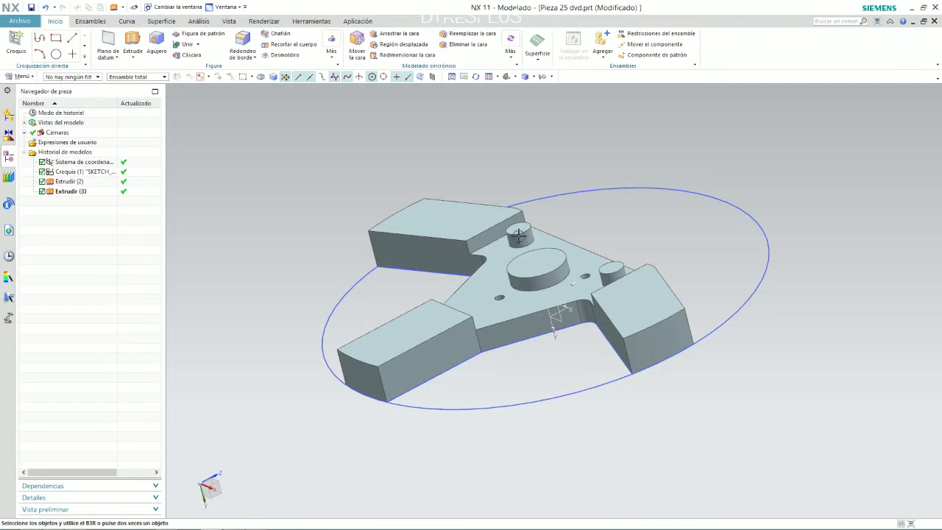
pyautogui.click(133, 46)
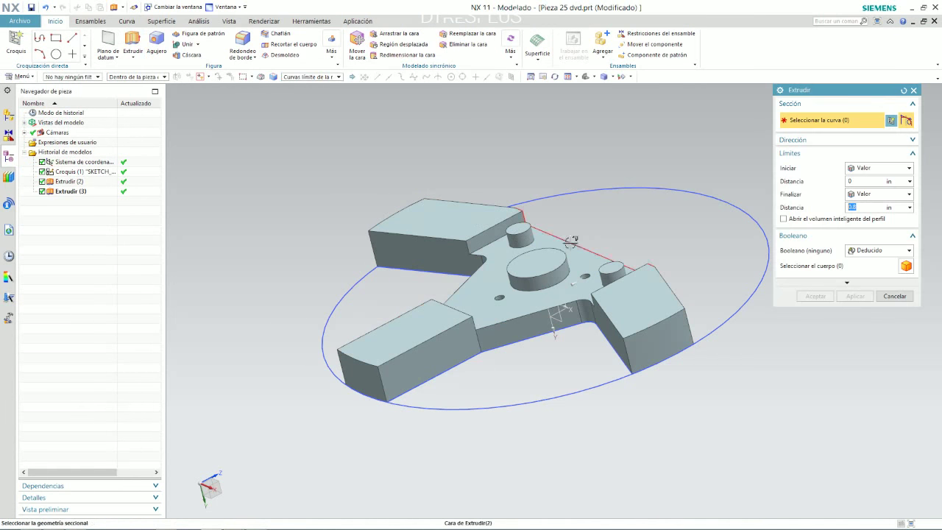
pyautogui.moveTo(516, 242); pyautogui.dragTo(544, 242, button='middle')
pyautogui.click(533, 288)
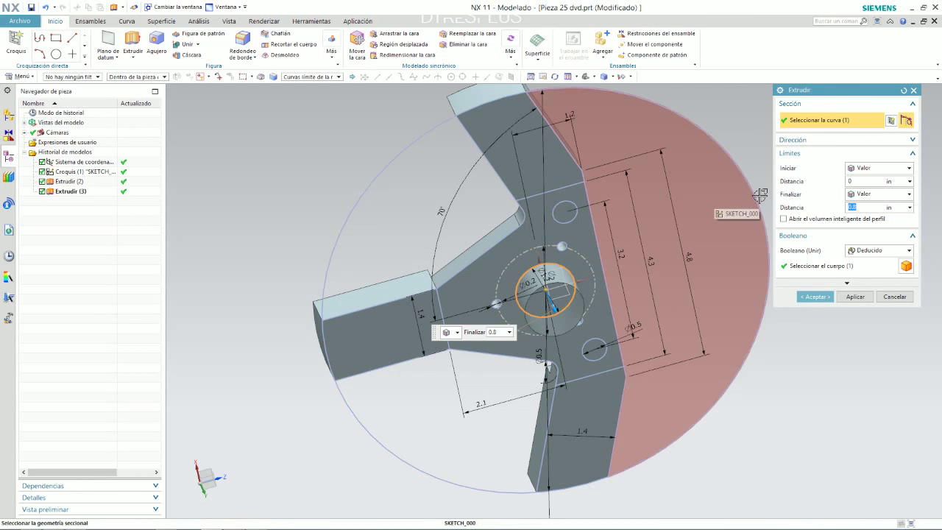
pyautogui.write('3.5-0.8')
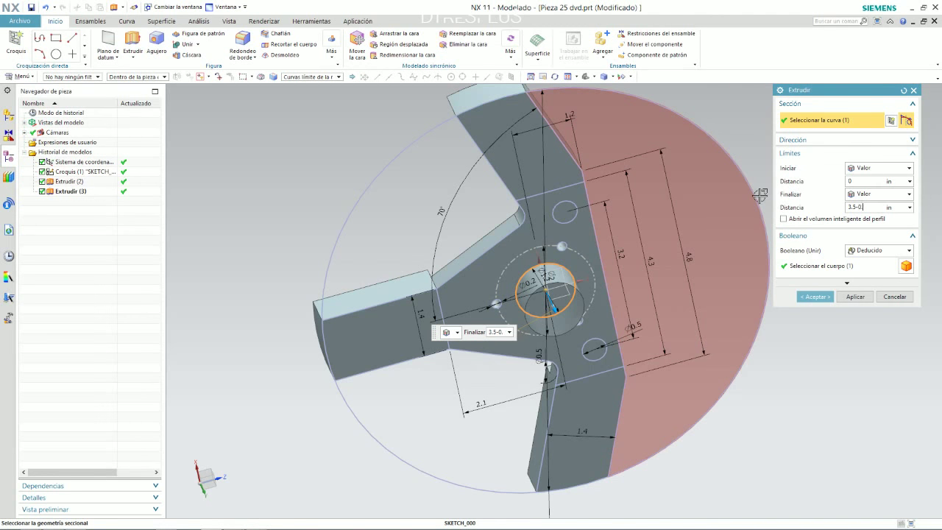
pyautogui.press('Return')
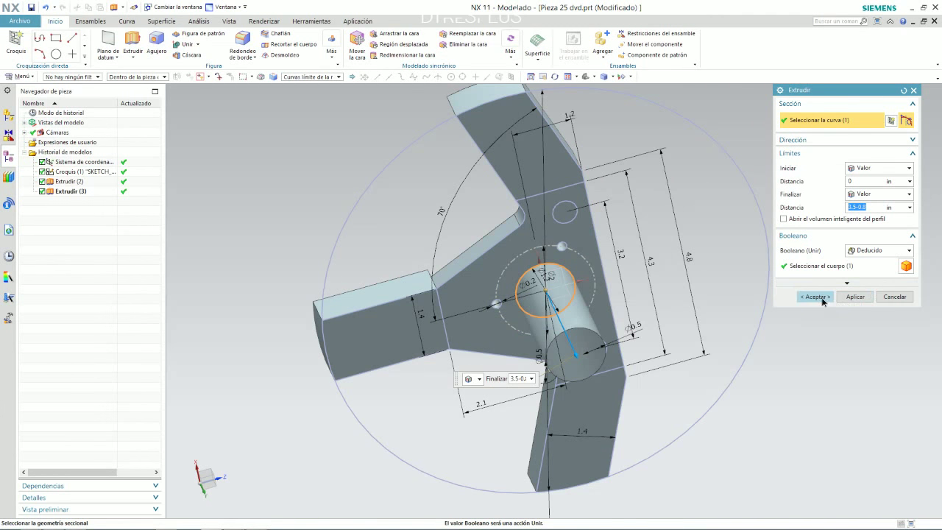
pyautogui.click(822, 298)
# - Suppress the central shaft extrusion and the spoke and boss extrusion, keeping only the hub plate active
pyautogui.moveTo(669, 225)
pyautogui.mouseDown(button='middle')
pyautogui.moveTo(724, 287)
pyautogui.moveTo(750, 286)
pyautogui.moveTo(751, 263)
pyautogui.mouseUp(button='middle')
pyautogui.hotkey('alt', 'Tab')
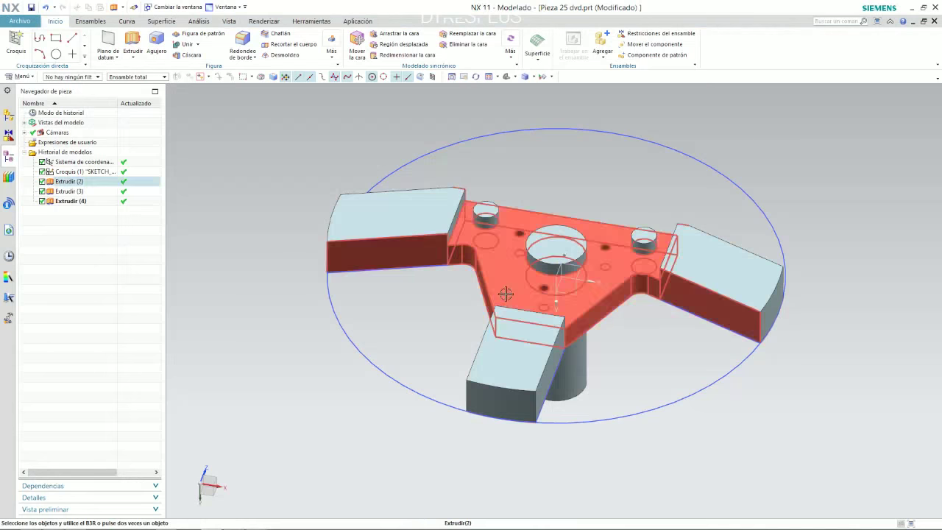
pyautogui.press('Home')
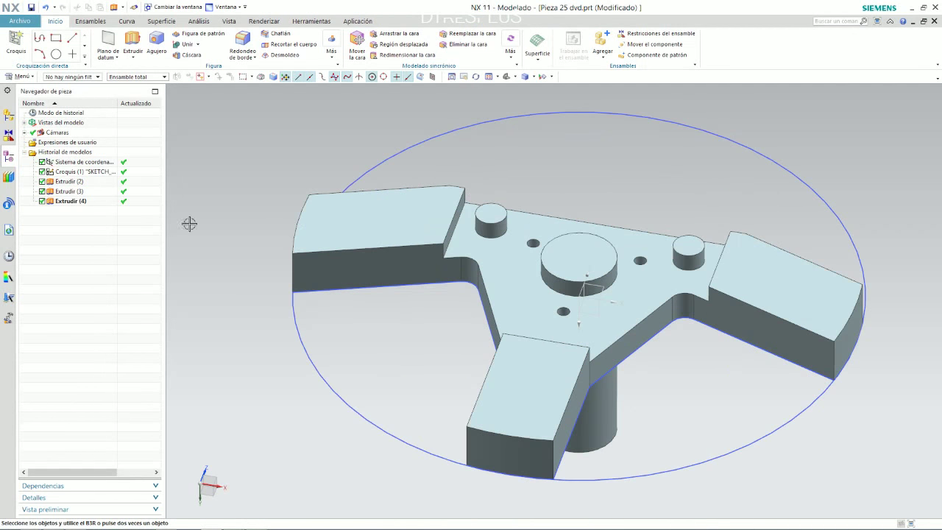
pyautogui.click(82, 192)
pyautogui.click(77, 201)
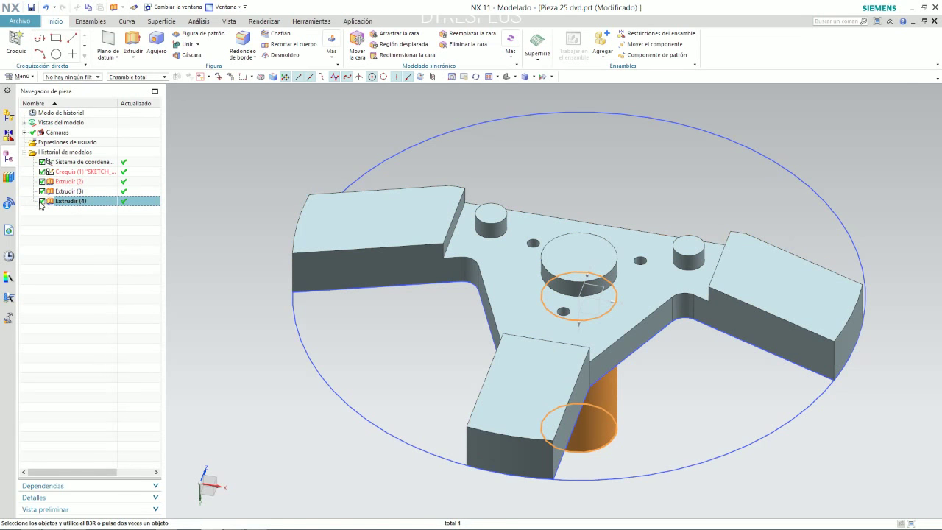
pyautogui.click(42, 201)
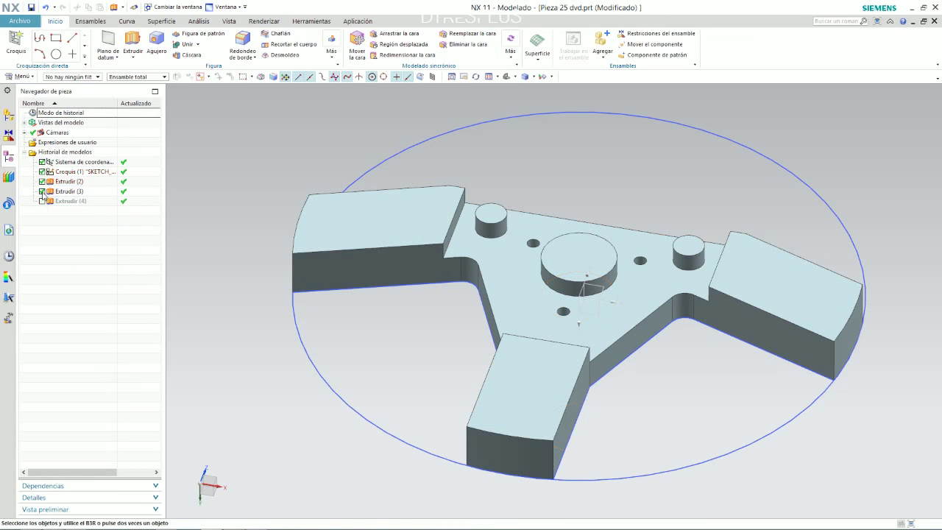
pyautogui.click(42, 191)
pyautogui.moveTo(515, 181); pyautogui.dragTo(508, 237, button='middle')
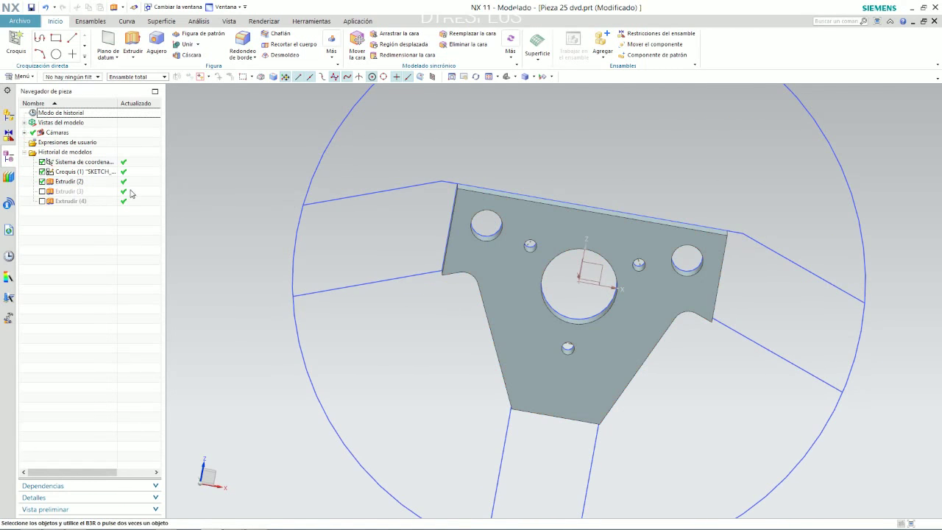
# - Reopen the sketch, draw a vertical line about 1.76 in long from the left spoke's upper corner and trim it at the spoke's lower edge
pyautogui.doubleClick(73, 171)
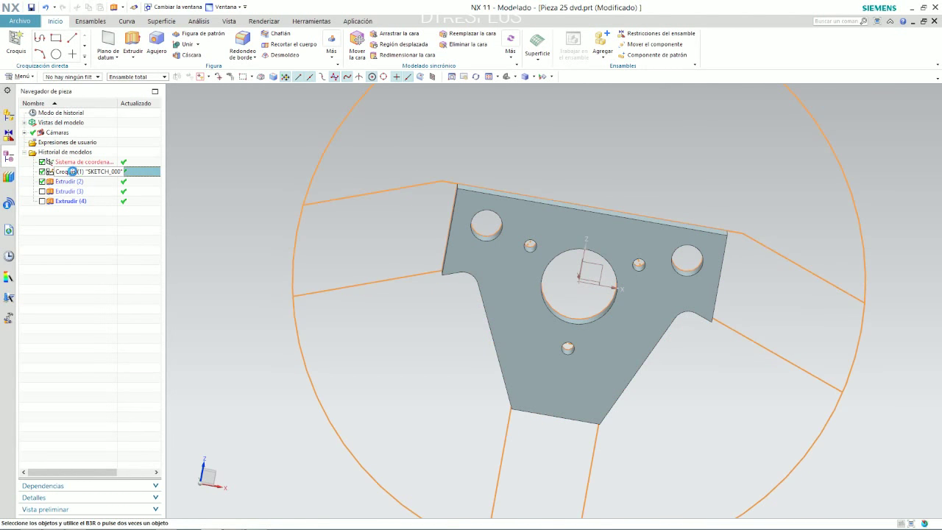
pyautogui.scroll(3, 492, 262)
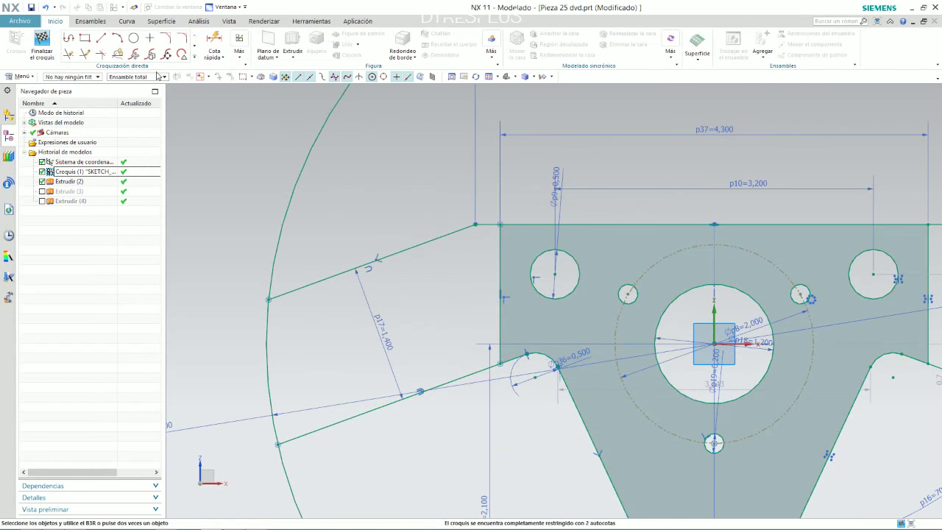
pyautogui.press('l')
pyautogui.click(476, 225)
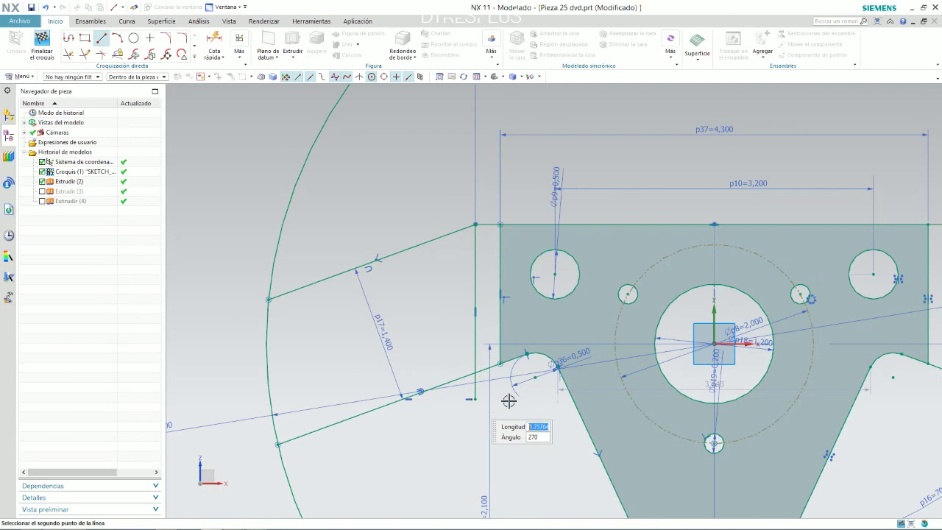
pyautogui.click(475, 399)
pyautogui.press('Escape')
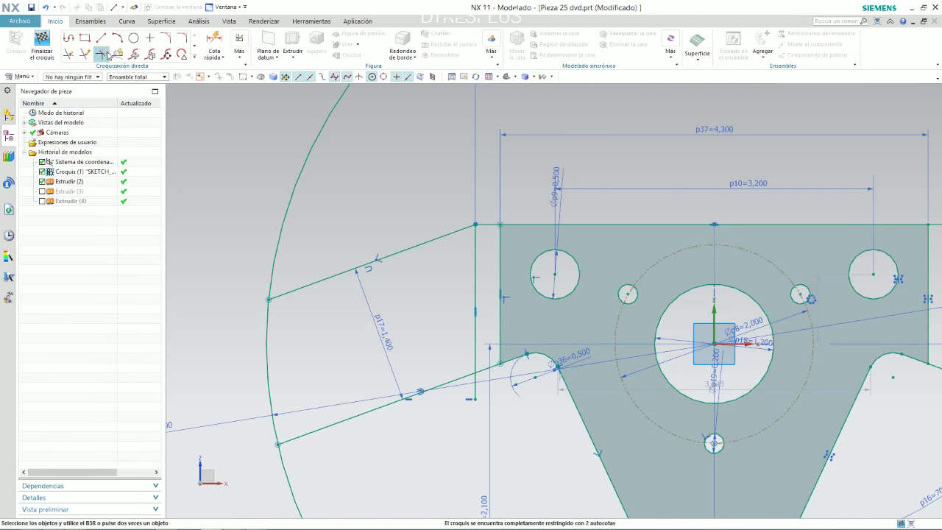
pyautogui.click(69, 54)
pyautogui.click(475, 395)
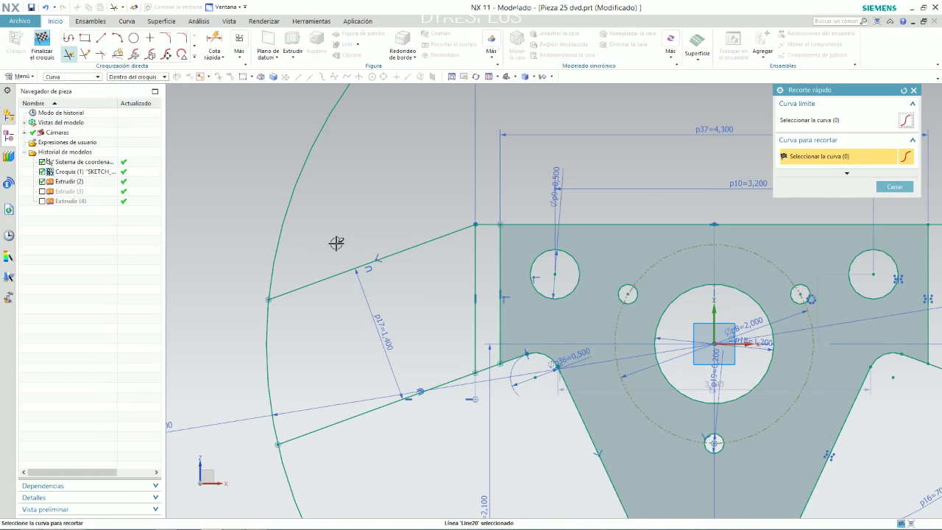
# - Mirror the trimmed vertical line about the sketch's vertical axis onto the right spoke and finish the sketch
pyautogui.click(194, 56)
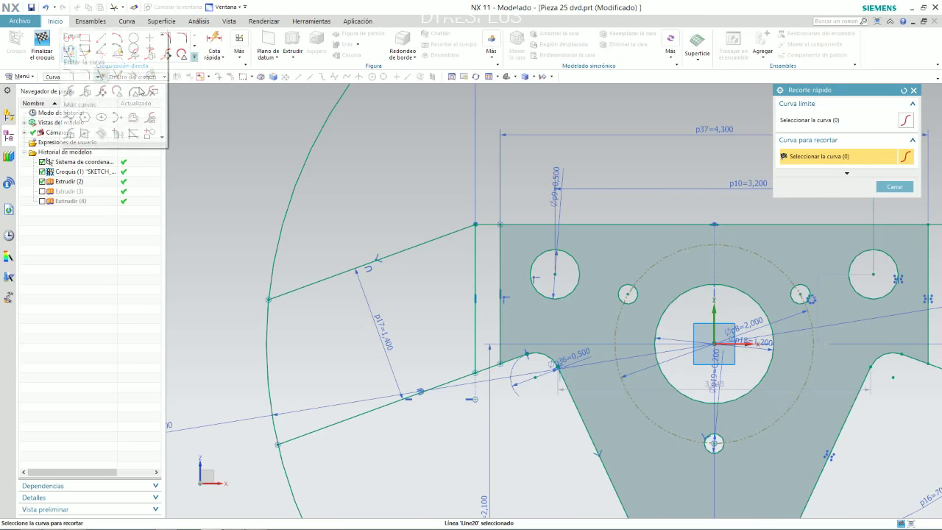
pyautogui.click(70, 135)
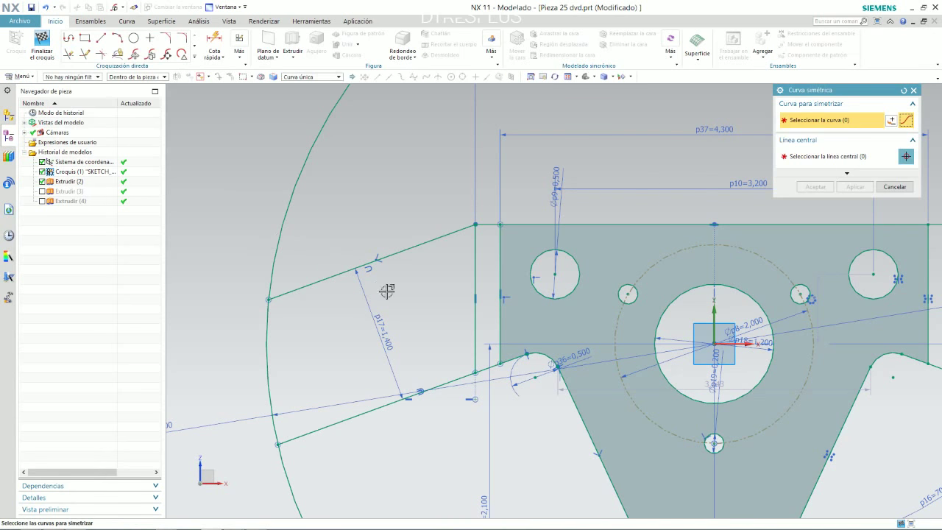
pyautogui.click(476, 255)
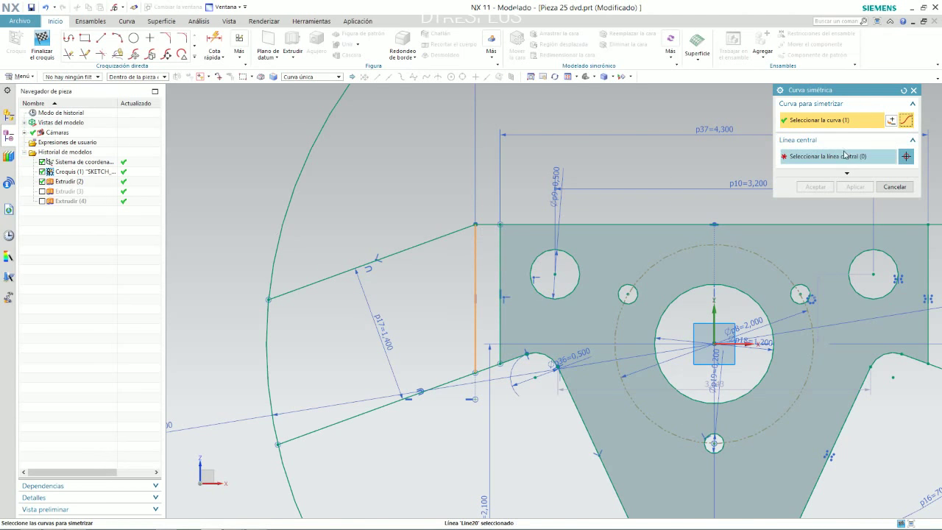
pyautogui.click(715, 312)
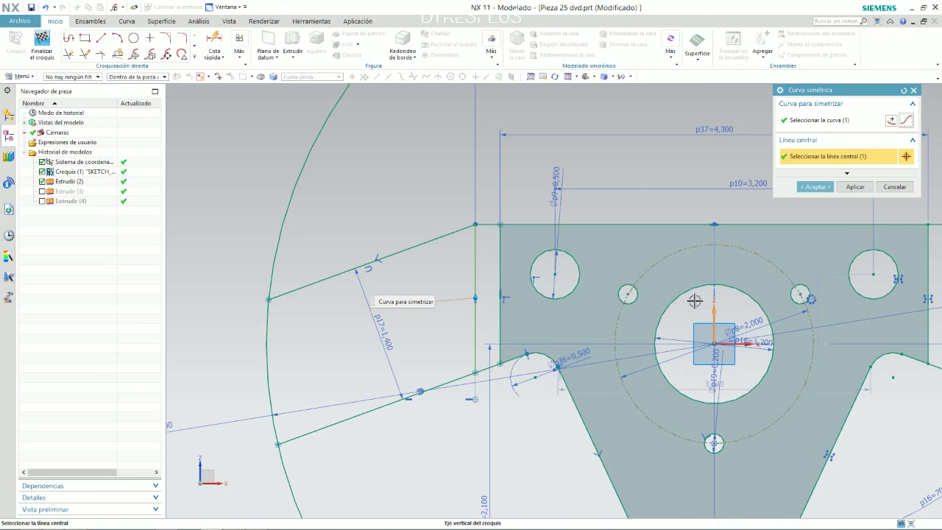
pyautogui.click(814, 187)
pyautogui.hotkey('ctrl', 'f')
pyautogui.scroll(3, 698, 208)
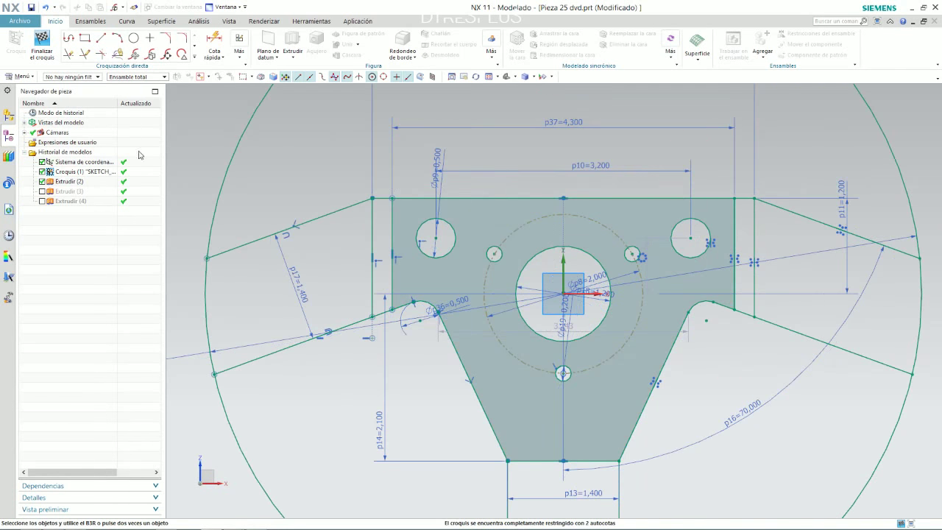
pyautogui.click(43, 37)
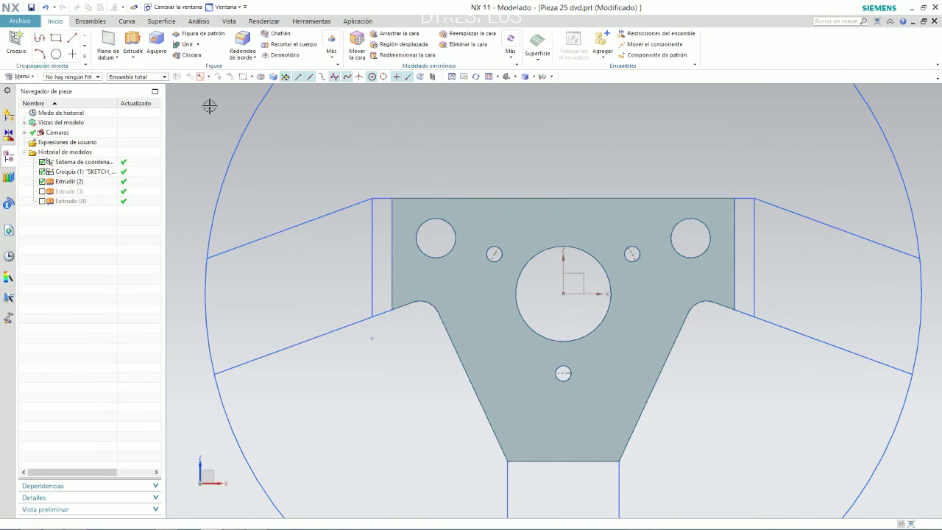
# - Review the hub plate extrusion's section and unsuppress the spoke and boss extrusion
pyautogui.moveTo(391, 296)
pyautogui.mouseDown(button='middle')
pyautogui.moveTo(400, 184)
pyautogui.moveTo(400, 289)
pyautogui.mouseUp(button='middle')
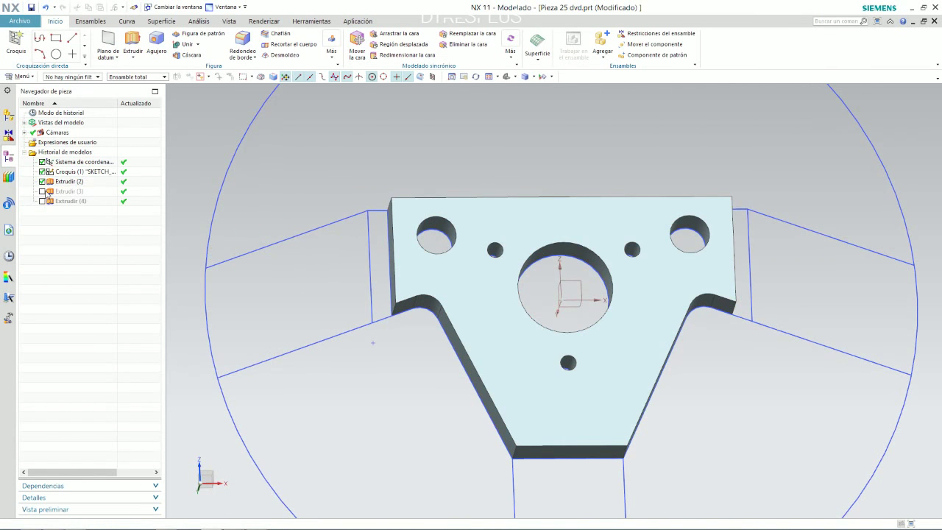
pyautogui.doubleClick(67, 183)
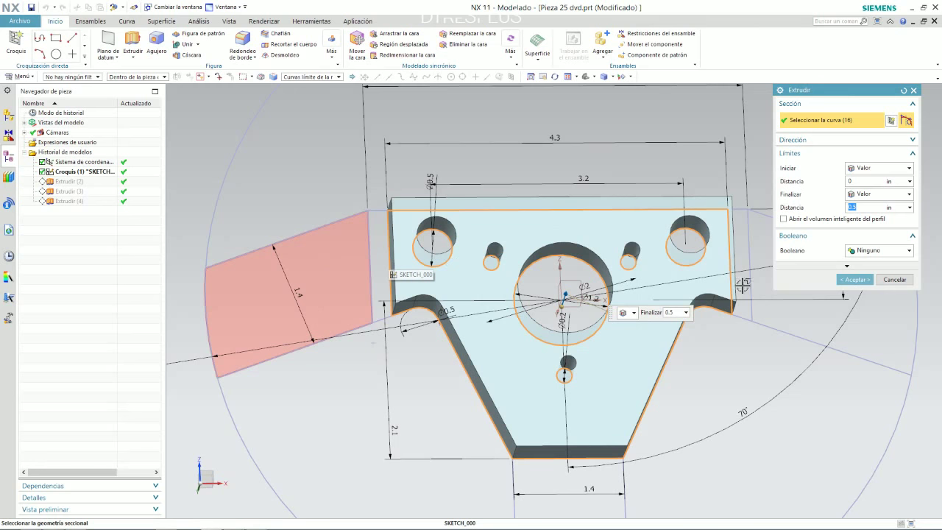
pyautogui.click(853, 280)
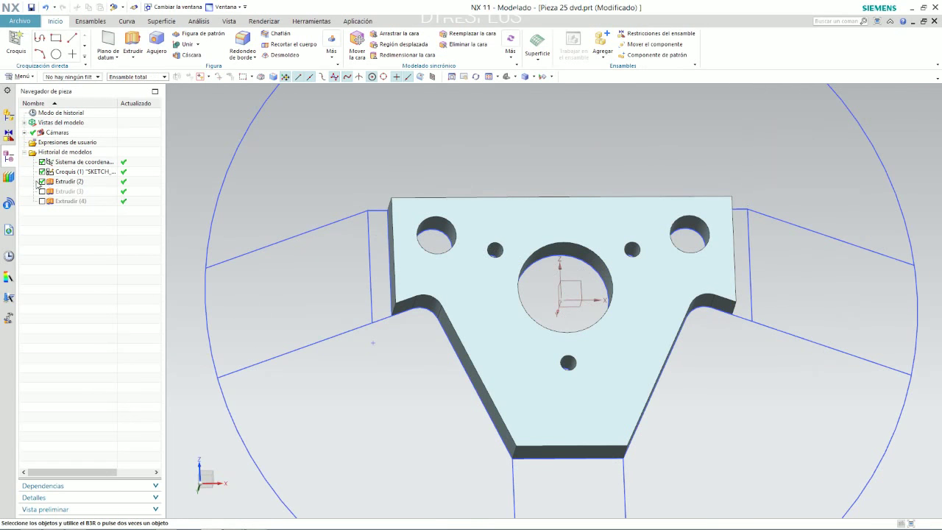
pyautogui.click(42, 191)
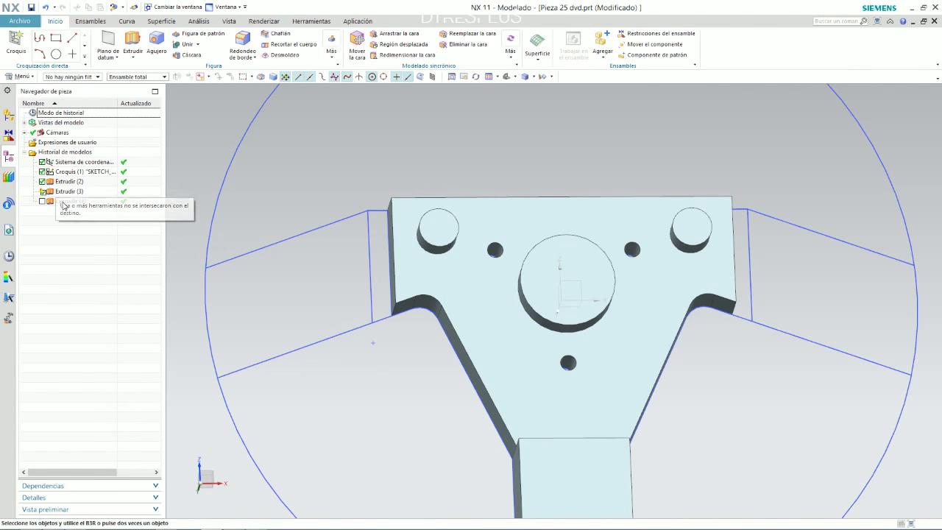
# - Add the narrow regions on both sides of the hub plate to the 0.8 in spoke extrusion and accept it without mapping section curves
pyautogui.doubleClick(64, 193)
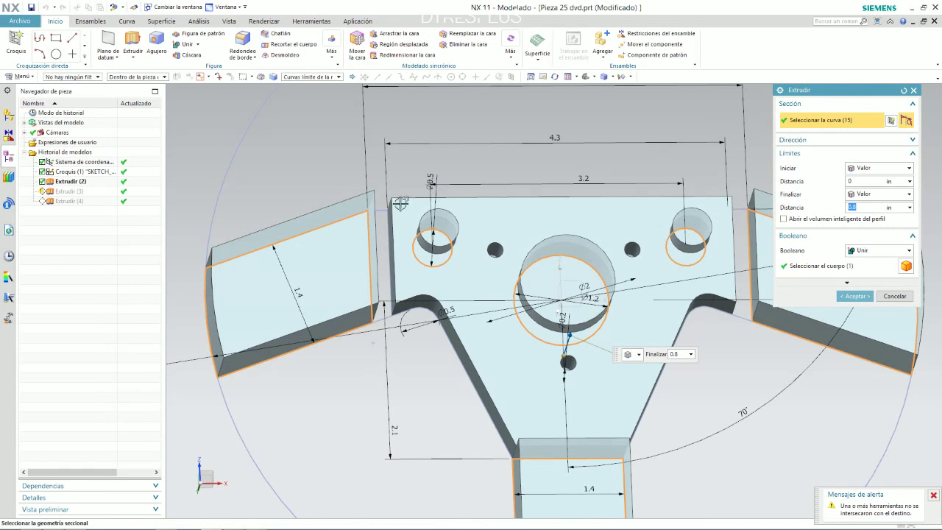
pyautogui.click(377, 237)
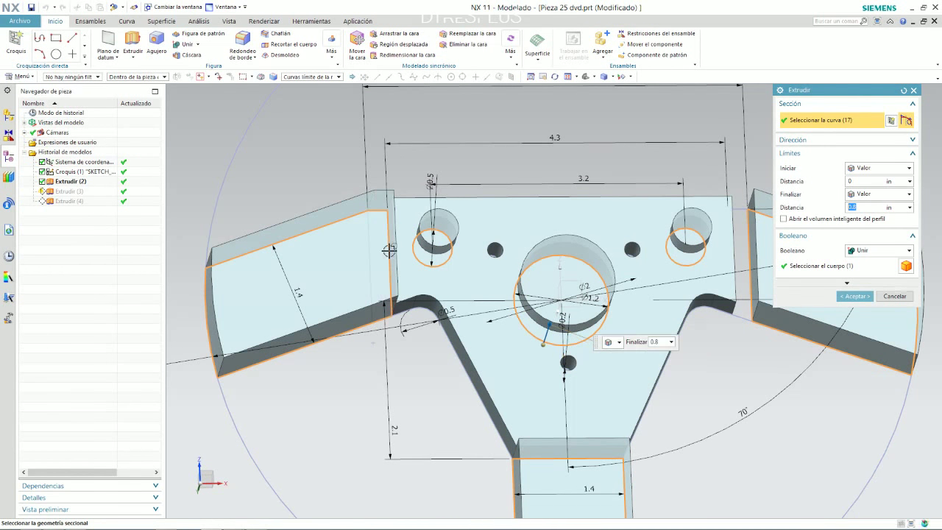
pyautogui.click(742, 255)
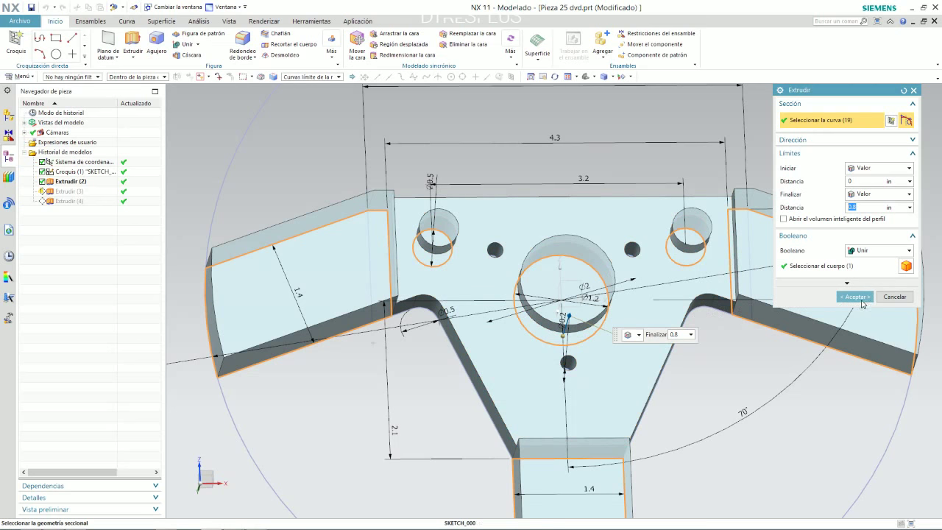
pyautogui.click(856, 297)
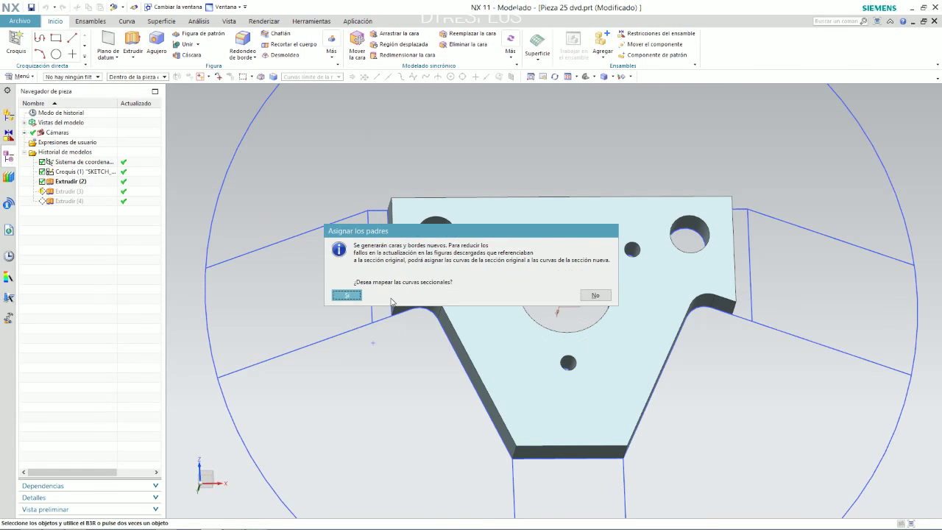
pyautogui.click(593, 295)
pyautogui.moveTo(552, 299); pyautogui.dragTo(517, 215, button='middle')
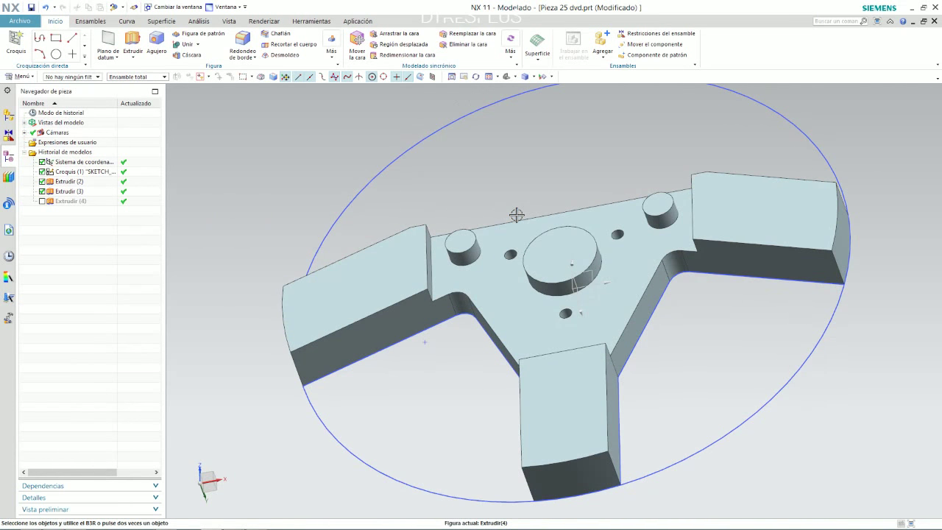
# - Compare the spoke and boss extrusion with the reference drawing's front view
pyautogui.click(469, 240)
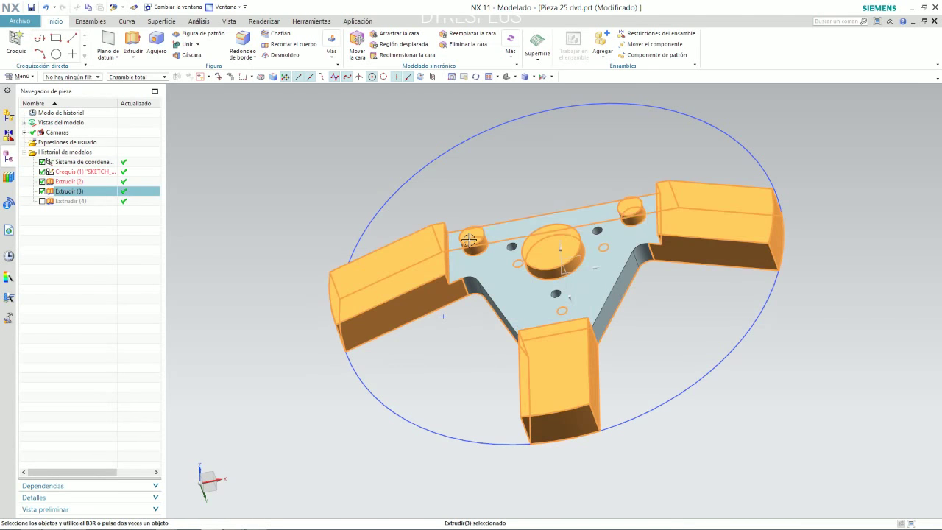
pyautogui.click(464, 206)
pyautogui.click(62, 191)
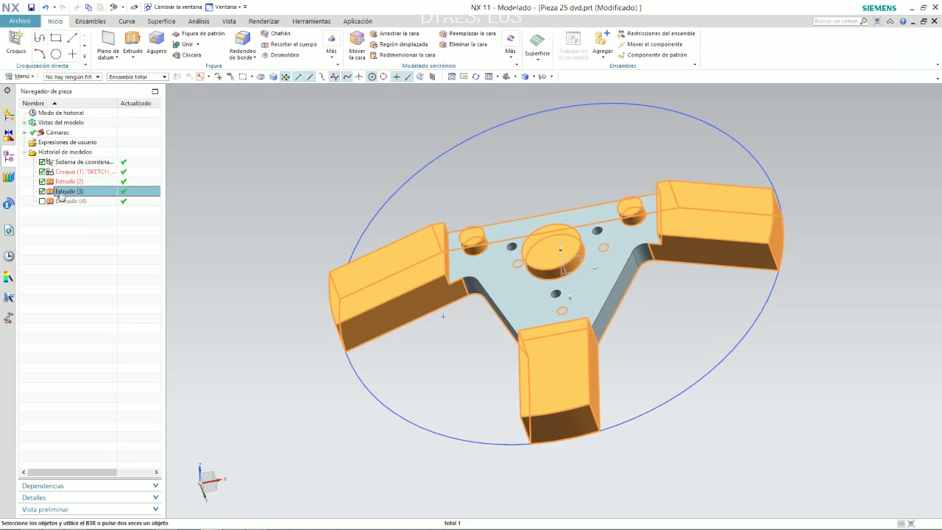
pyautogui.hotkey('alt', 'Tab')
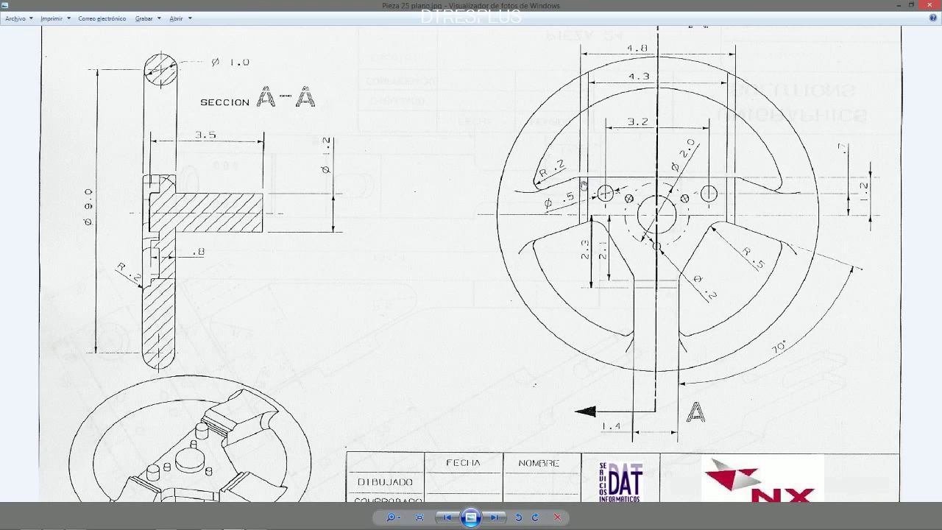
pyautogui.hotkey('alt', 'Tab')
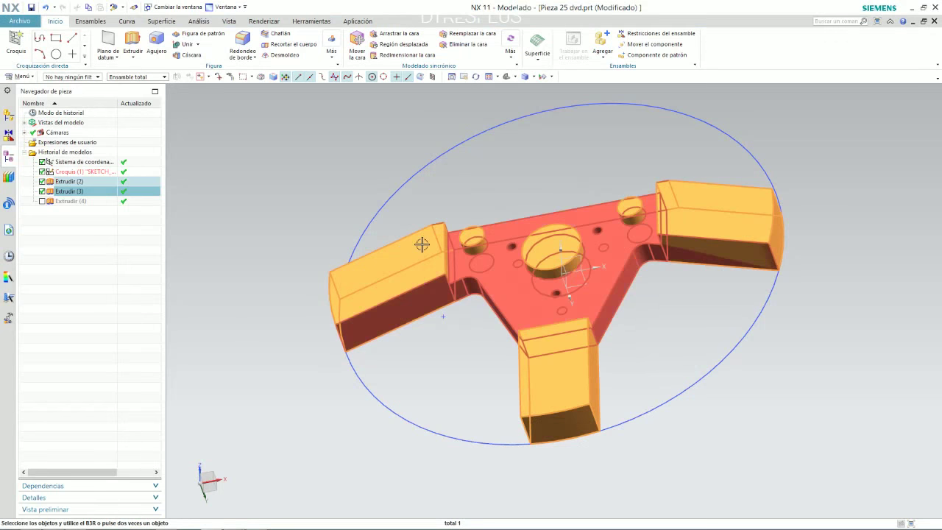
# - Delete the 0.8 in extrusion that contains the spokes, hub end strips and bosses
pyautogui.click(76, 201)
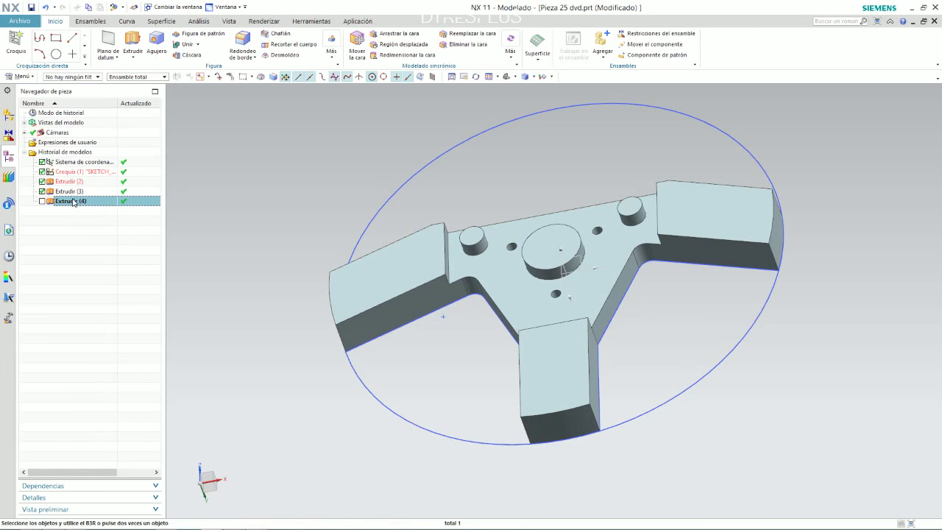
pyautogui.click(69, 191)
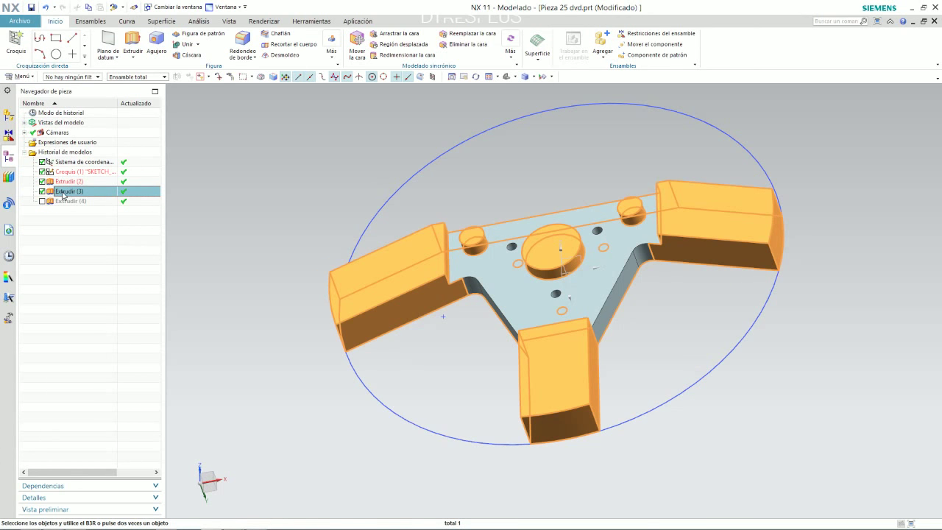
pyautogui.press('Delete')
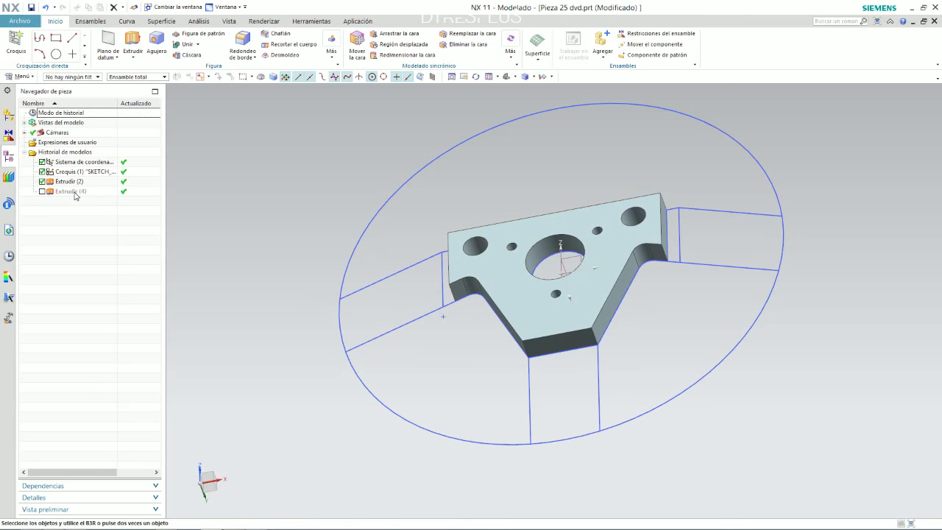
# - Start a new extrusion with the narrow regions at both ends of the hub plate, the two small boss circles and the central circle
pyautogui.click(133, 43)
pyautogui.moveTo(462, 187); pyautogui.dragTo(448, 227, button='middle')
pyautogui.click(446, 231)
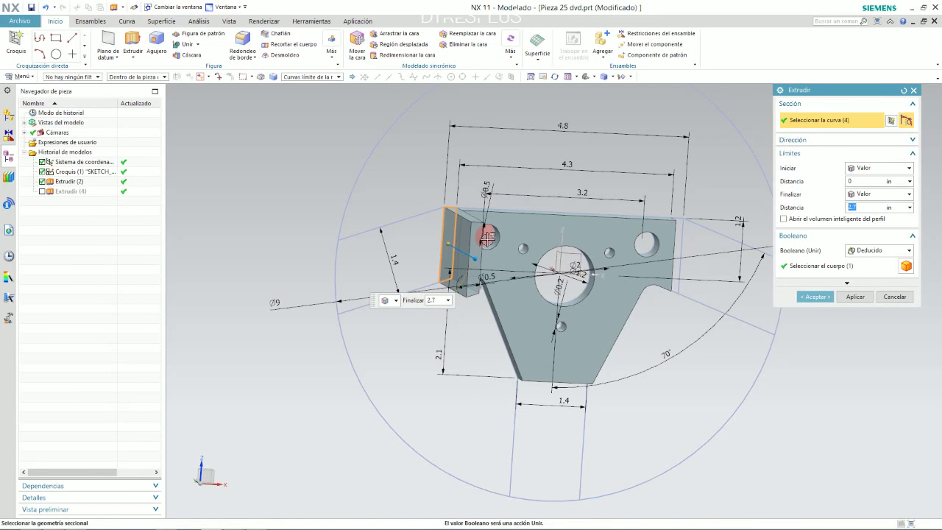
pyautogui.click(481, 240)
pyautogui.click(645, 246)
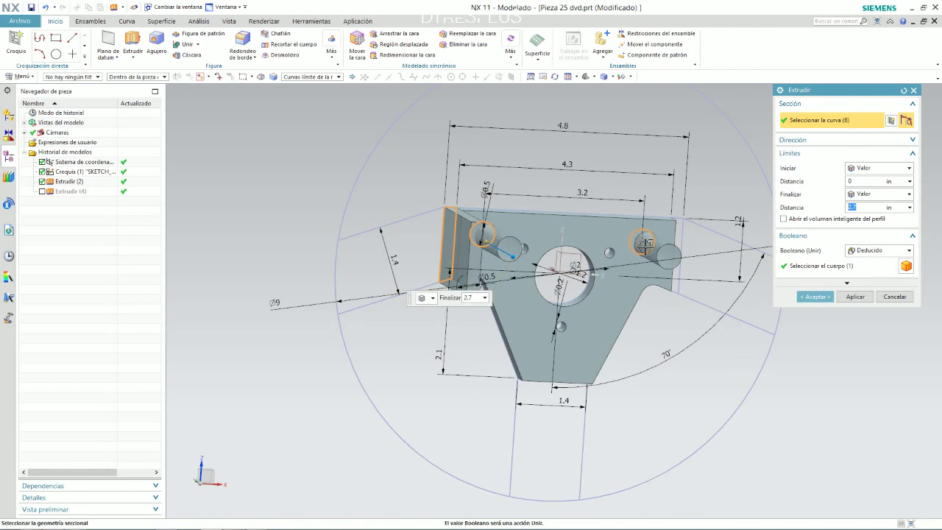
pyautogui.click(552, 257)
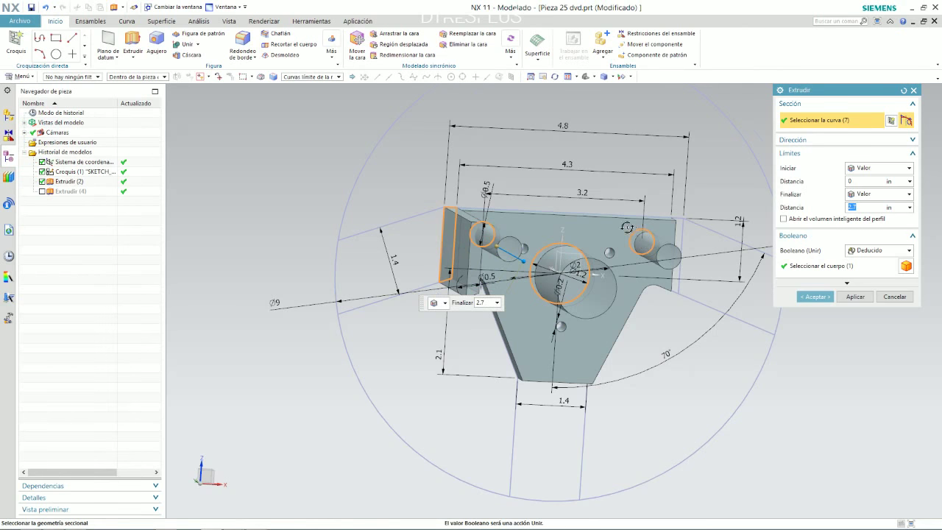
pyautogui.moveTo(625, 226); pyautogui.dragTo(692, 243, button='middle')
pyautogui.click(704, 245)
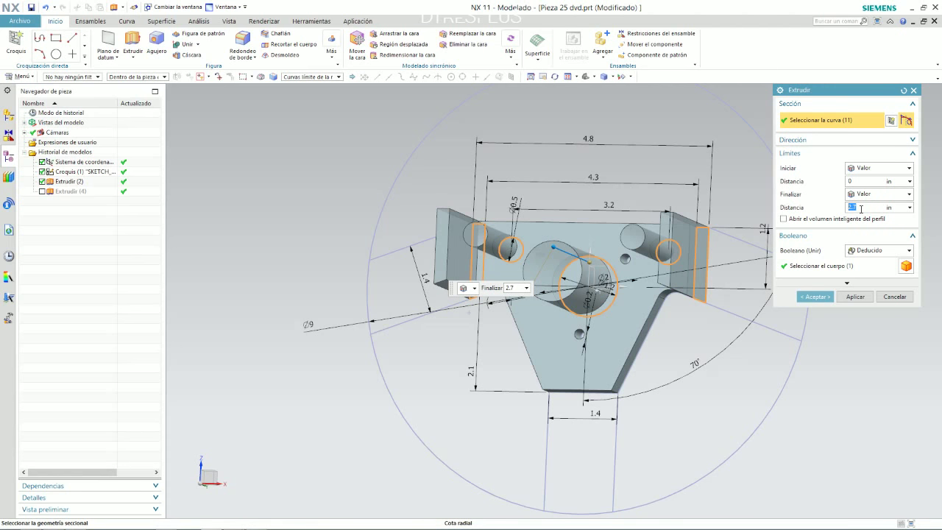
# - Check the reference drawing, set the end strip and boss extrusion to 0.8 in and accept it
pyautogui.hotkey('alt', 'Tab')
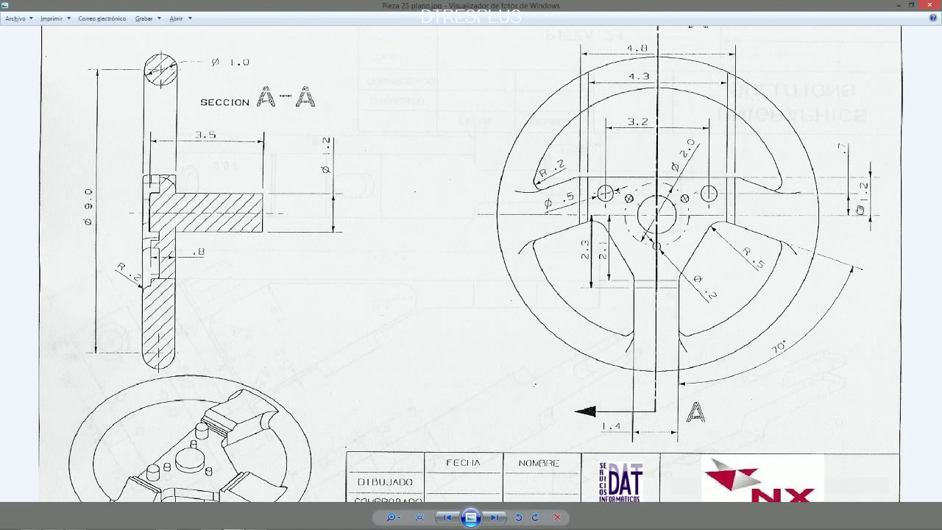
pyautogui.hotkey('alt', 'Tab')
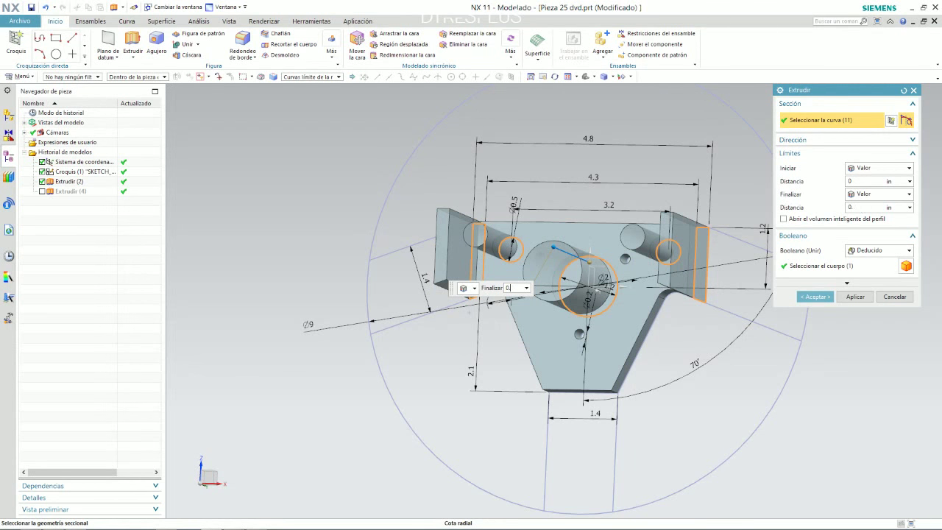
pyautogui.press('Return')
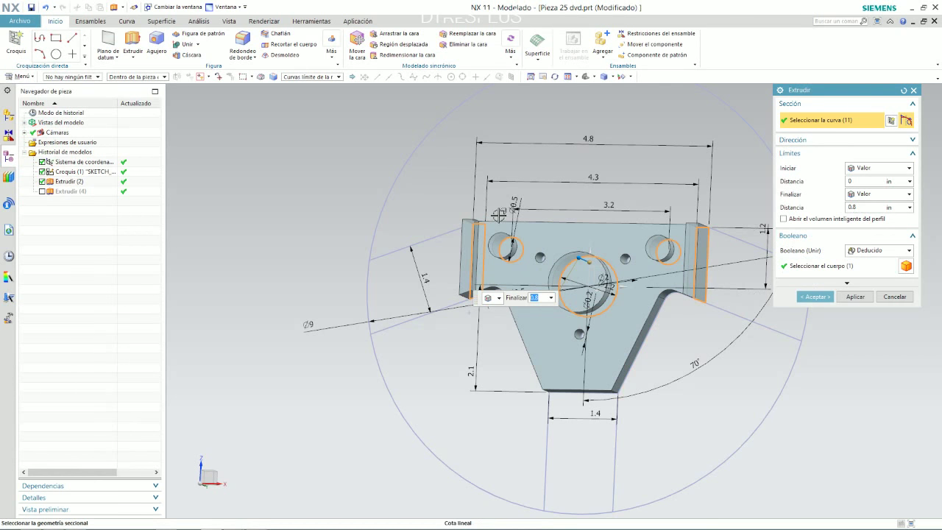
pyautogui.moveTo(498, 216); pyautogui.dragTo(498, 171, button='middle')
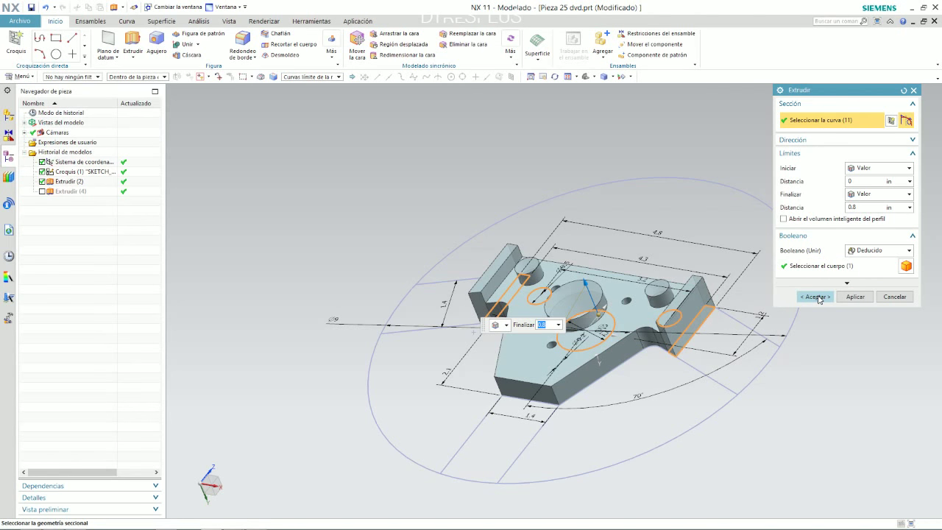
pyautogui.hotkey('alt', 'Tab')
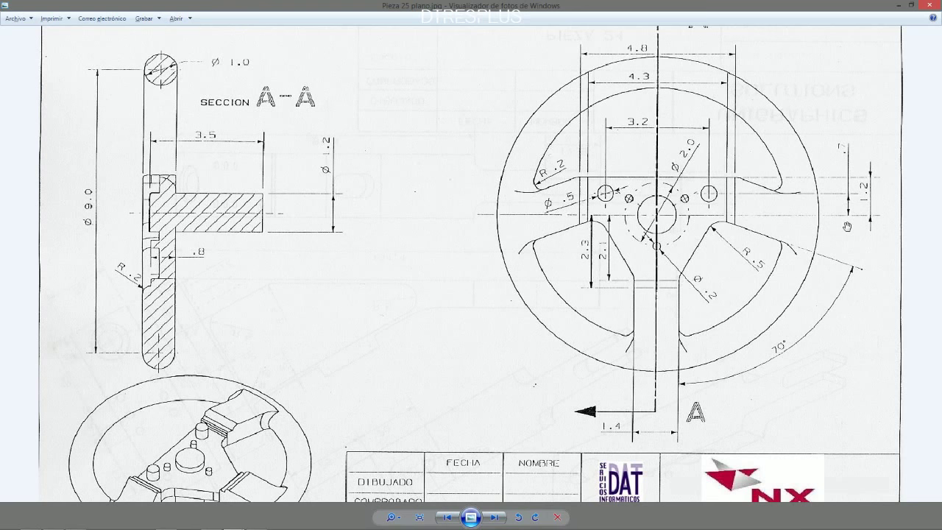
pyautogui.hotkey('alt', 'Tab')
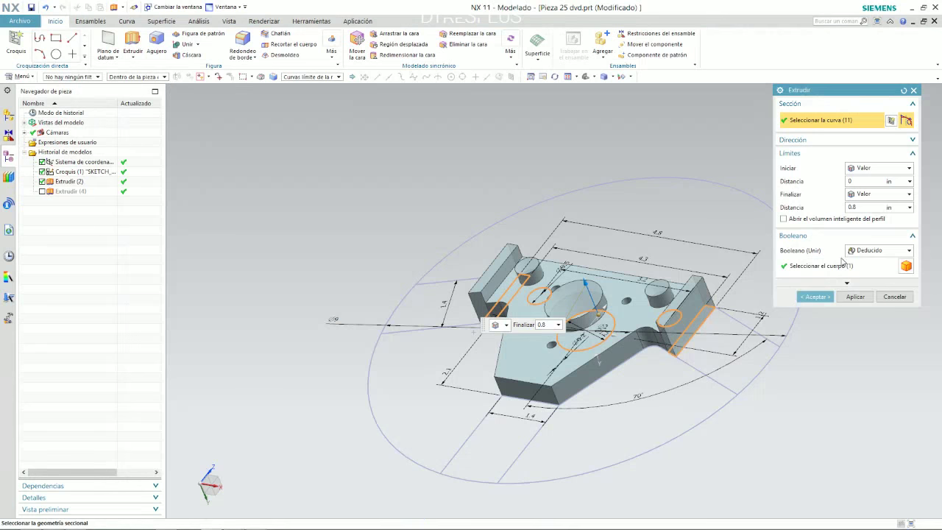
pyautogui.click(816, 297)
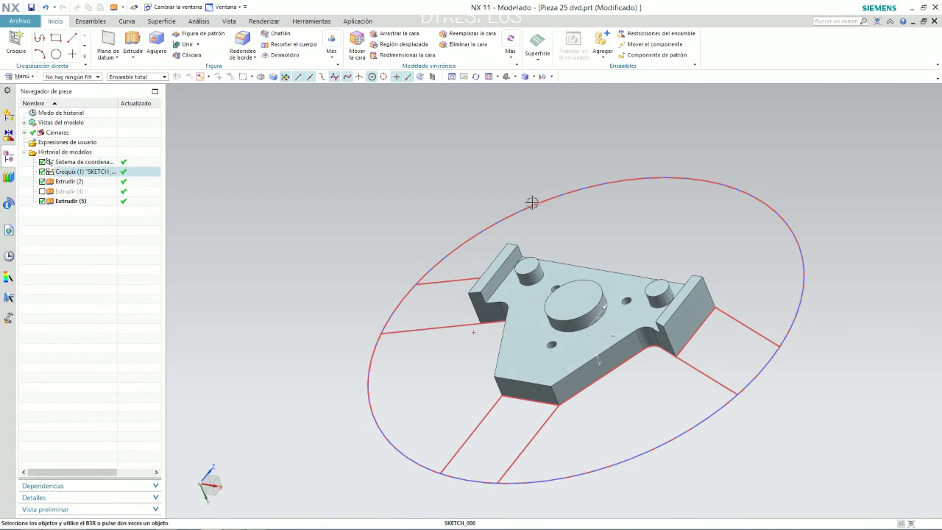
# - Check the reference drawing and extrude the three spoke regions 1 in
pyautogui.moveTo(532, 201)
pyautogui.mouseDown(button='middle')
pyautogui.moveTo(579, 202)
pyautogui.moveTo(579, 218)
pyautogui.mouseUp(button='middle')
pyautogui.hotkey('alt', 'Tab')
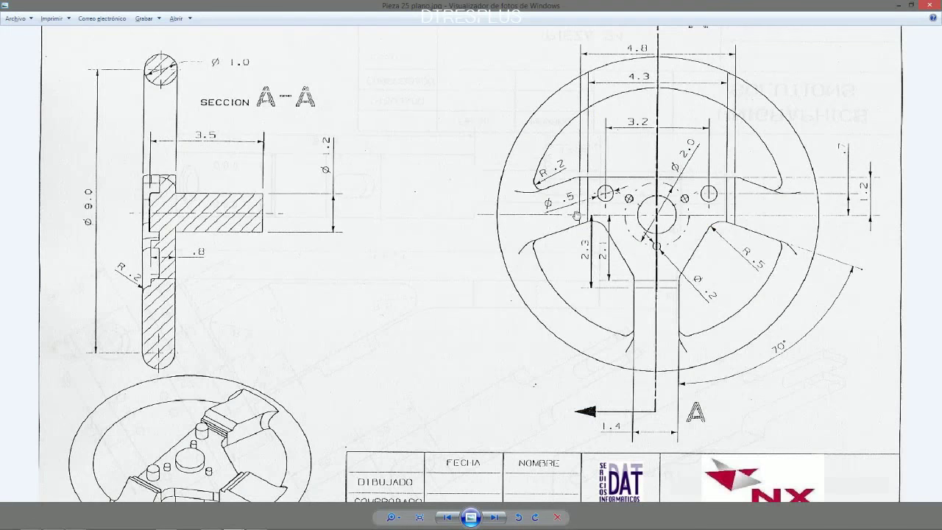
pyautogui.hotkey('alt', 'Tab')
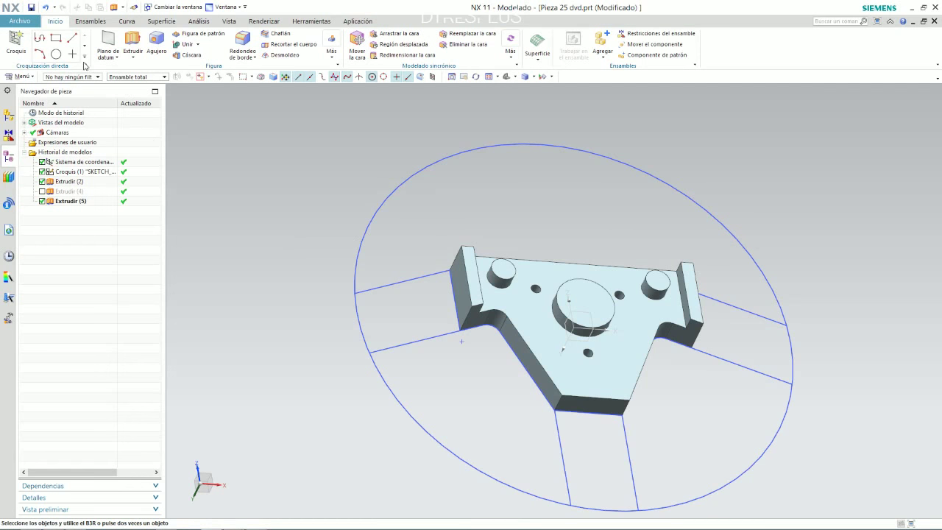
pyautogui.click(133, 46)
pyautogui.click(422, 309)
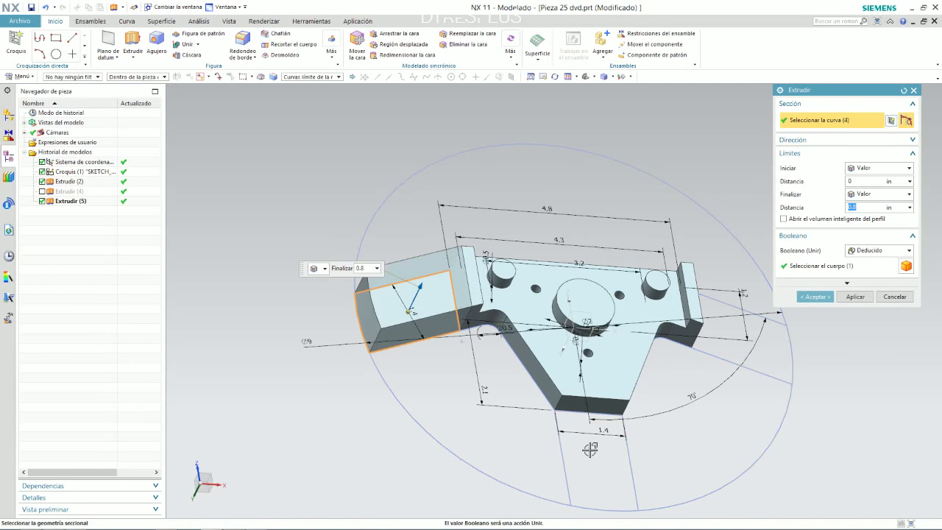
pyautogui.click(590, 449)
pyautogui.click(748, 345)
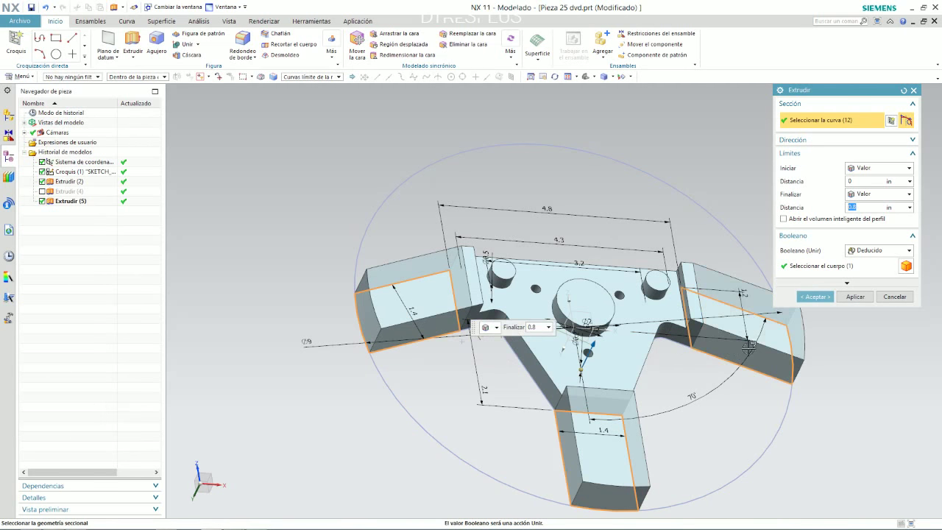
pyautogui.write('1')
pyautogui.press('Return')
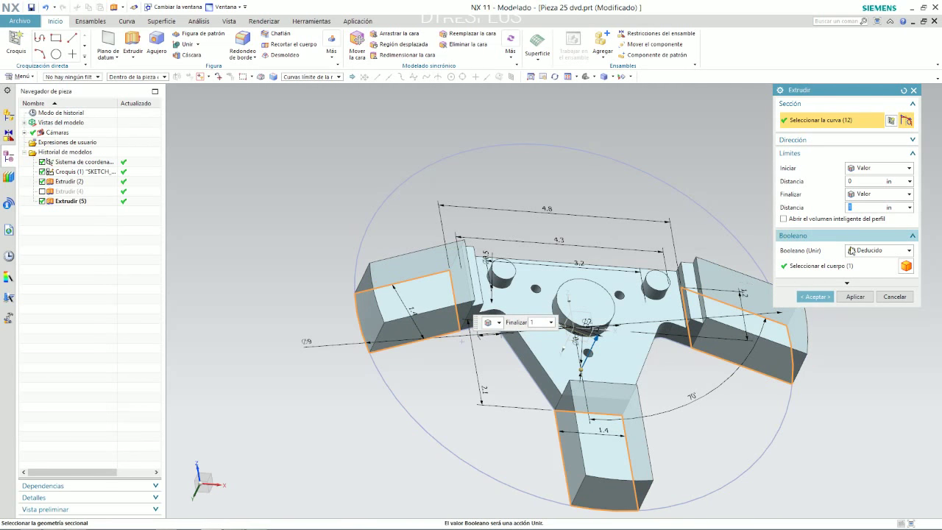
pyautogui.click(811, 297)
pyautogui.moveTo(646, 268); pyautogui.dragTo(600, 271, button='middle')
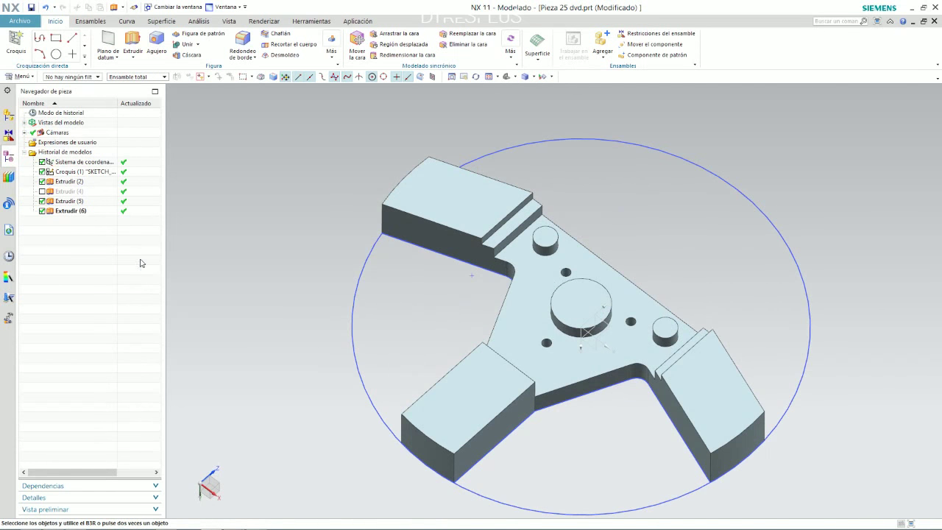
# - Delete the 1 in extrusion of the three spokes and open the base sketch for editing
pyautogui.click(66, 212)
pyautogui.press('Delete')
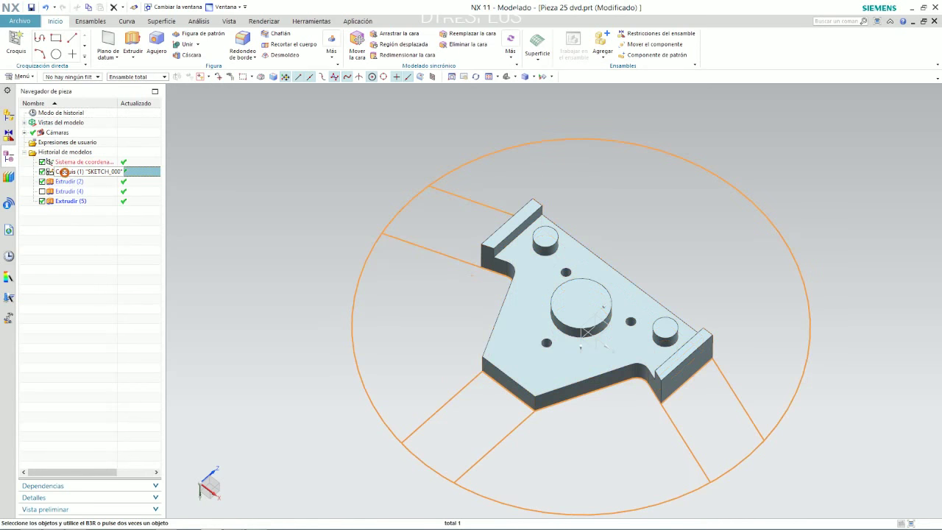
pyautogui.doubleClick(66, 172)
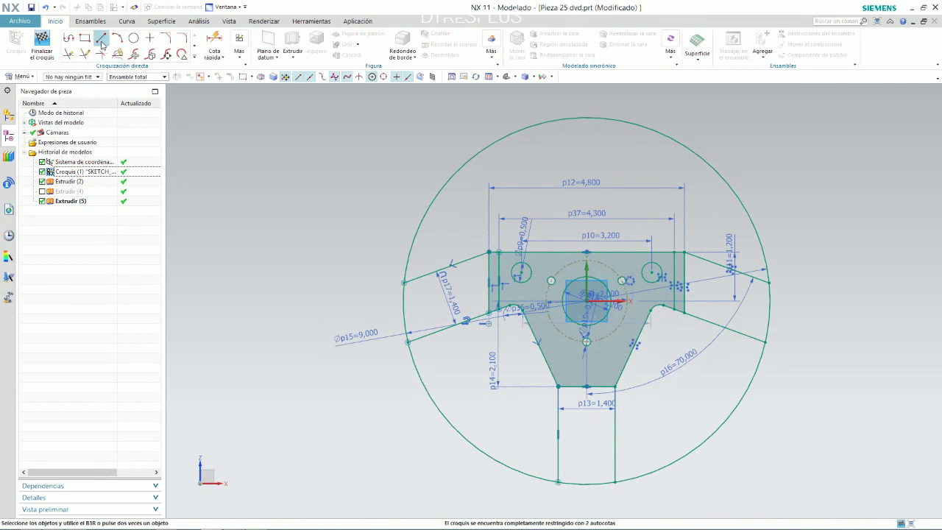
# - Draw a line across the lower spoke at about YC -2.48, just below the hub plate, and constrain it horizontal
pyautogui.click(101, 38)
pyautogui.scroll(5, 647, 471)
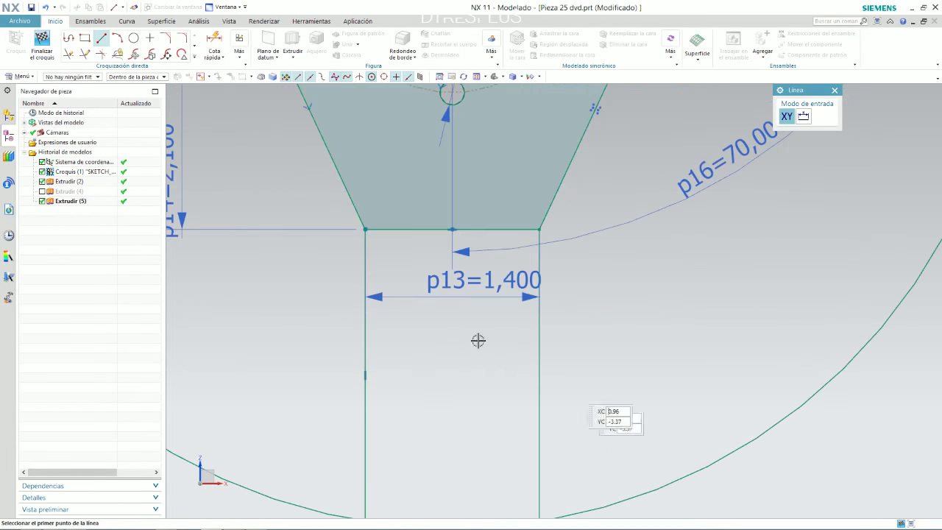
pyautogui.click(365, 276)
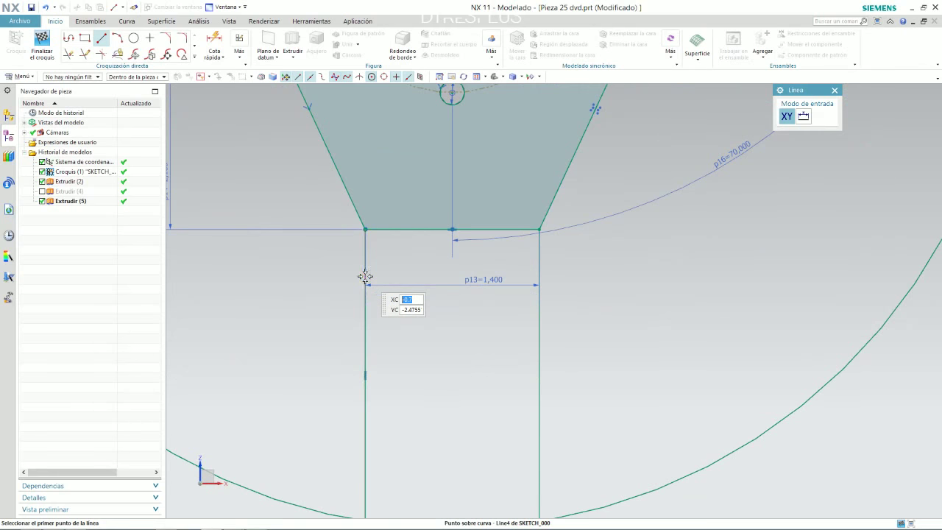
pyautogui.click(542, 275)
pyautogui.press('Escape')
pyautogui.click(525, 276)
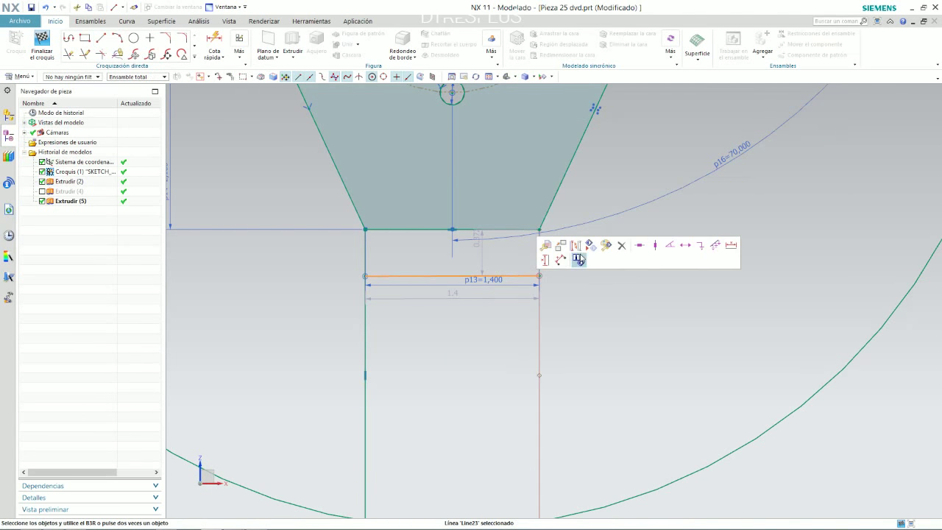
pyautogui.click(639, 245)
pyautogui.scroll(-5, 578, 329)
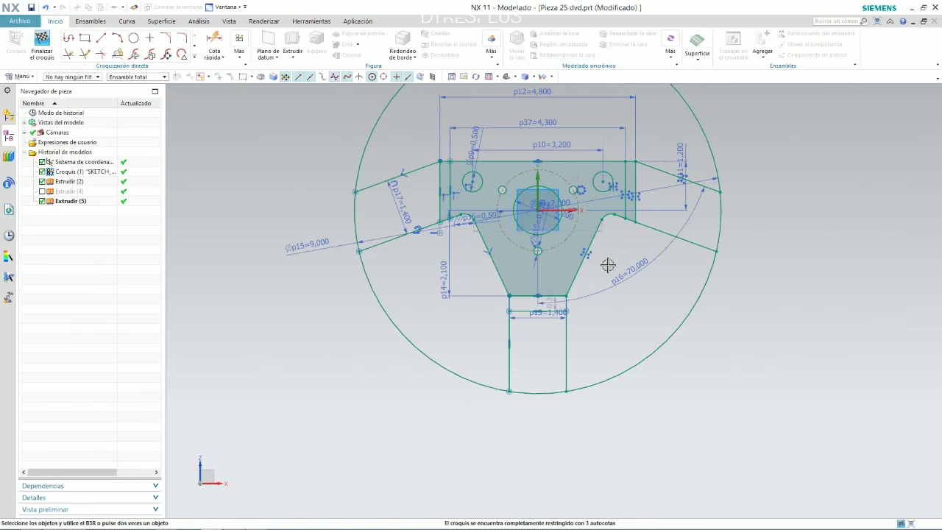
pyautogui.scroll(3, 608, 265)
# - Check the lower spoke in the reference drawing and delete the horizontal line drawn across it in the sketch
pyautogui.hotkey('alt', 'Tab')
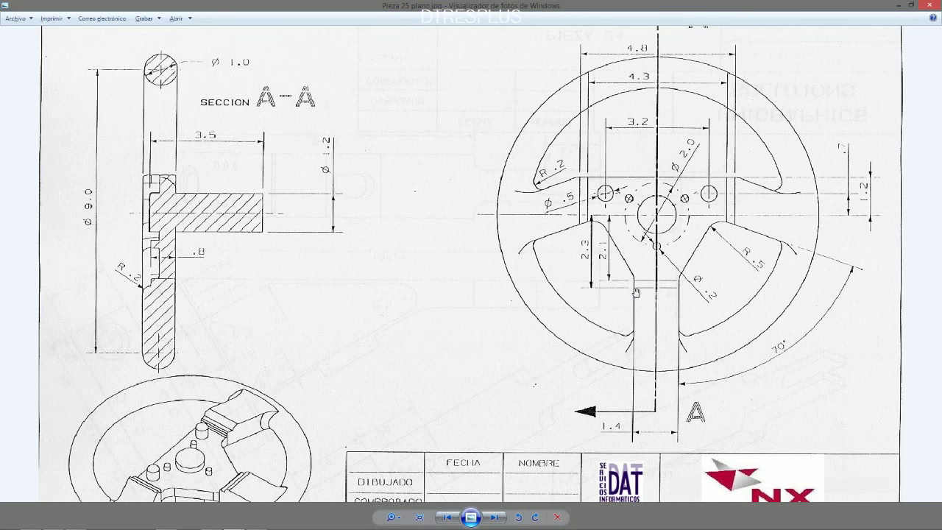
pyautogui.hotkey('alt', 'Tab')
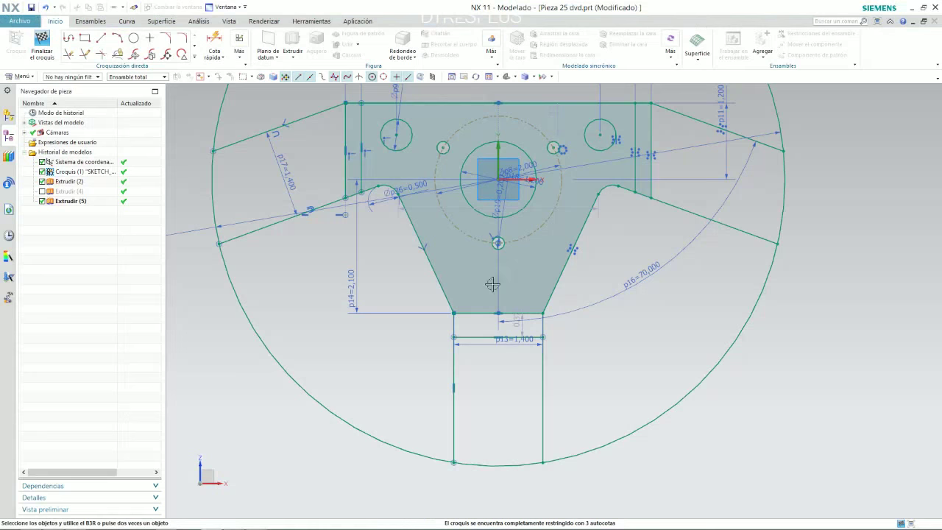
pyautogui.click(466, 336)
pyautogui.press('Delete')
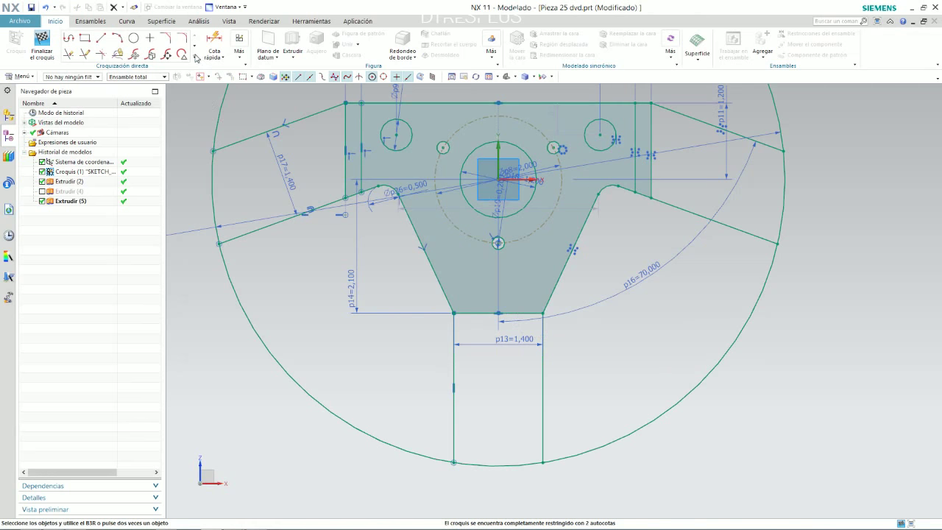
# - Offset the hub plate's lower edge 0.2 in downward across the lower spoke, with its dimension, and finish the sketch
pyautogui.click(196, 58)
pyautogui.click(134, 118)
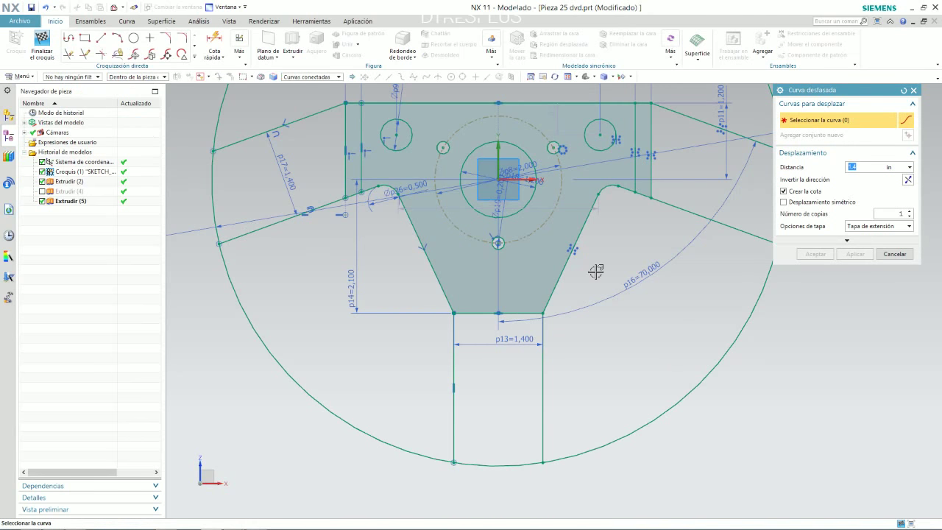
pyautogui.click(471, 314)
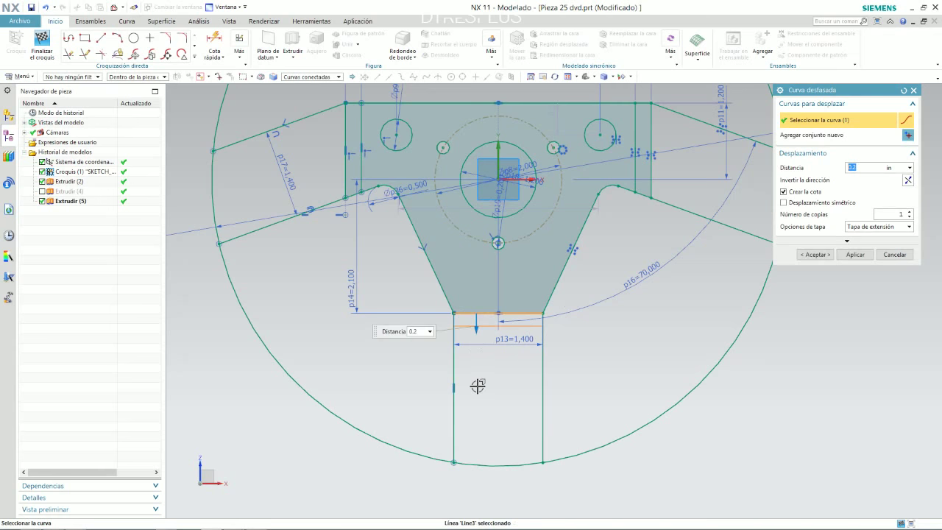
pyautogui.click(814, 254)
pyautogui.scroll(2, 525, 317)
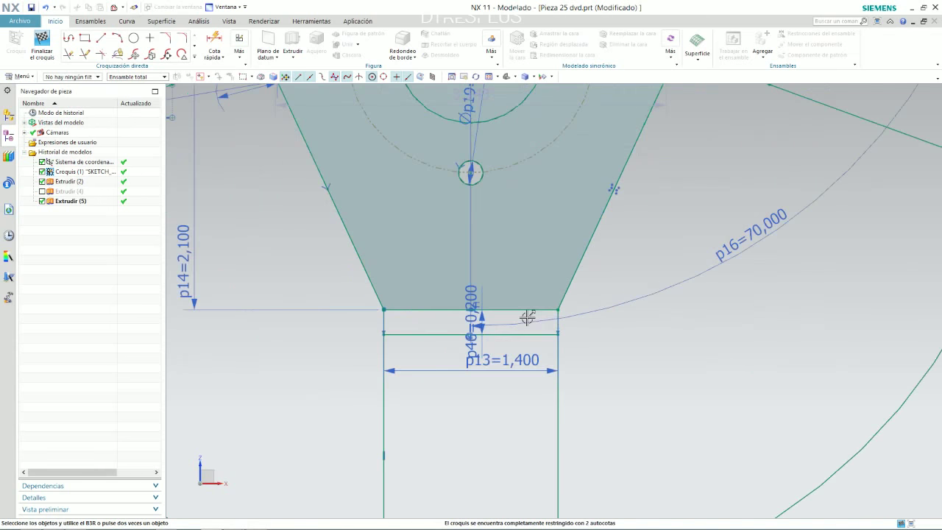
pyautogui.scroll(-3, 547, 319)
pyautogui.moveTo(50, 200); pyautogui.dragTo(44, 194)
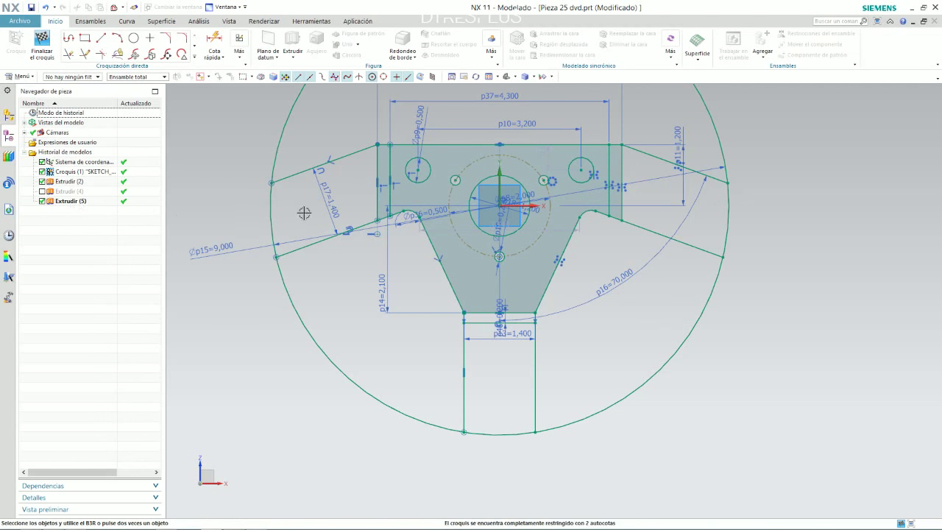
pyautogui.press('Home')
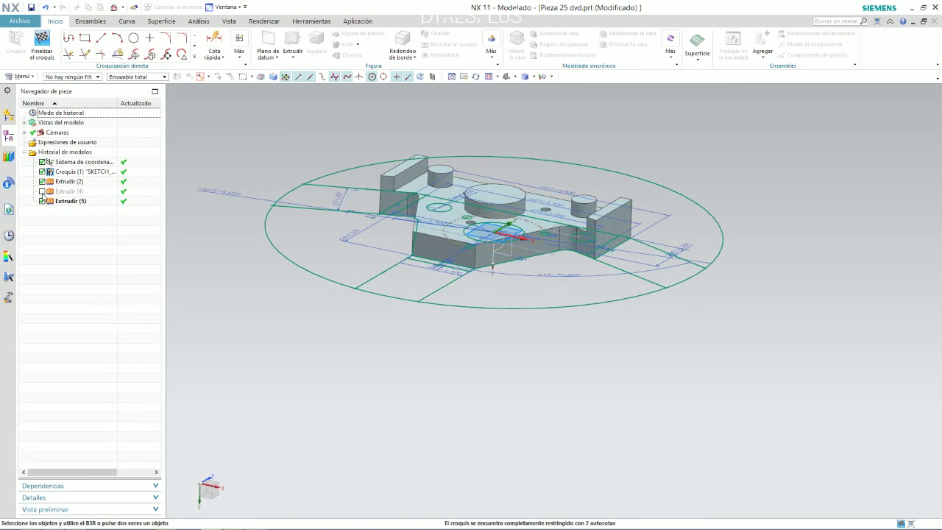
pyautogui.moveTo(48, 201); pyautogui.dragTo(44, 196)
pyautogui.click(42, 44)
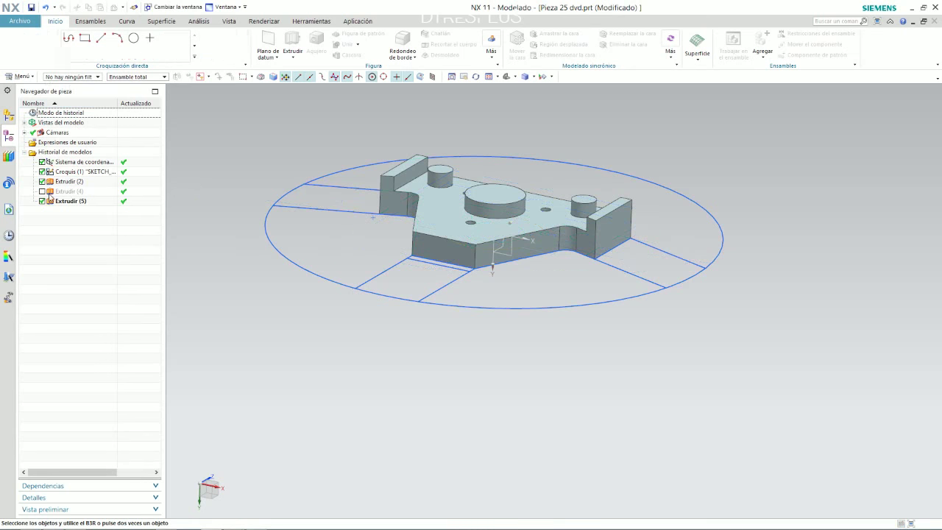
# - Unsuppress and delete the oversized hub plate extrusion, and toggle the boss and end-step extrusion off and back on to check it
pyautogui.click(42, 192)
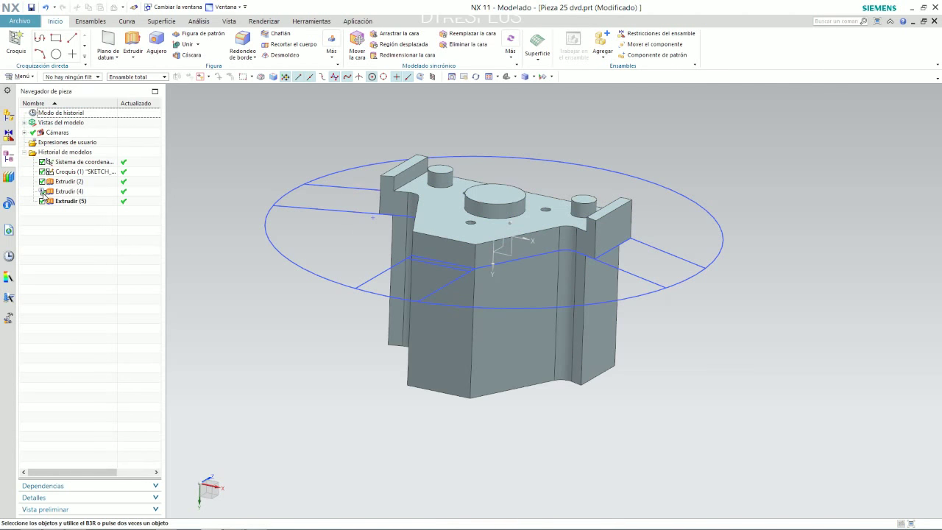
pyautogui.click(73, 193)
pyautogui.press('Delete')
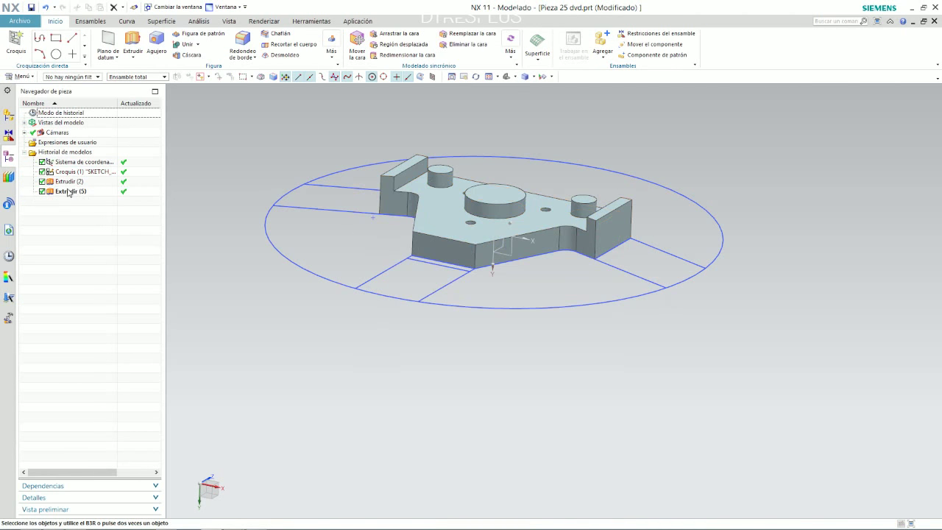
pyautogui.click(42, 191)
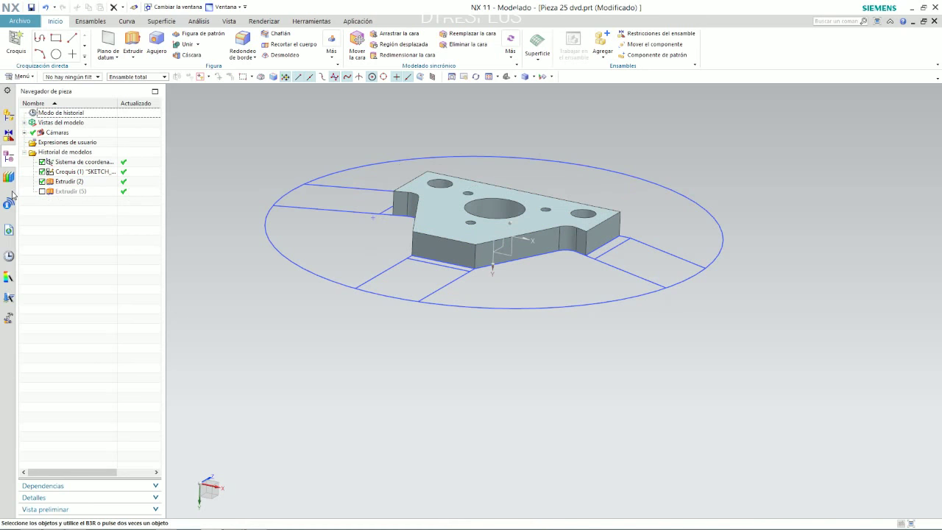
pyautogui.click(42, 192)
# - Extrude the hub's central circle 3.5-0.8 in into a shaft, checking its length in the reference drawing
pyautogui.moveTo(441, 141); pyautogui.dragTo(433, 213, button='middle')
pyautogui.click(133, 44)
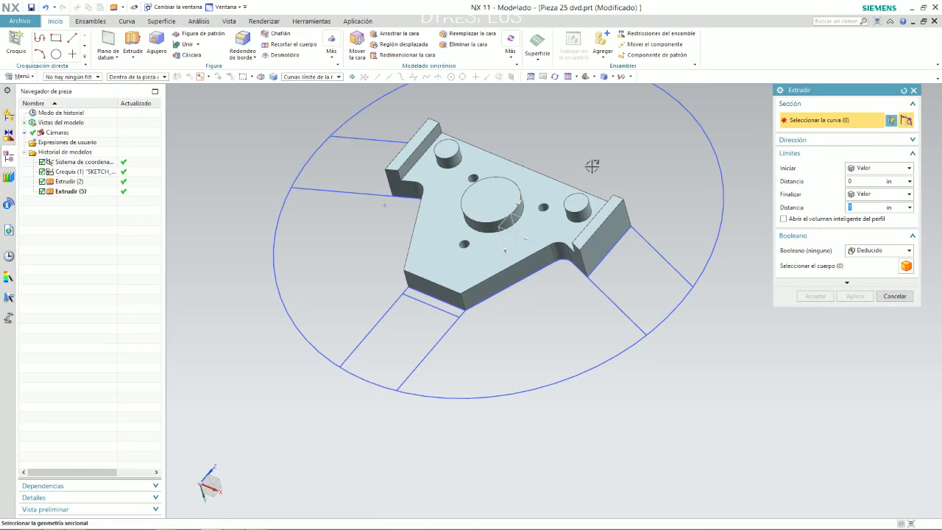
pyautogui.moveTo(599, 183); pyautogui.dragTo(505, 225, button='middle')
pyautogui.click(491, 235)
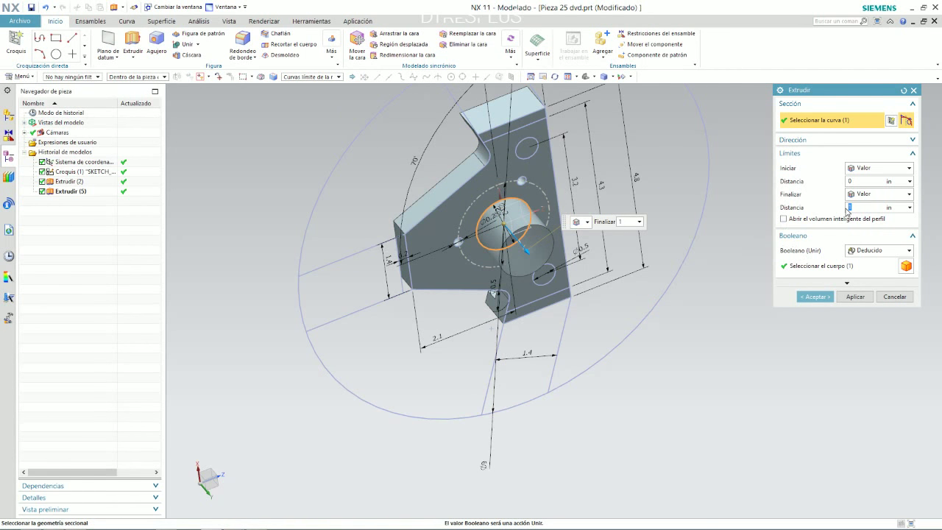
pyautogui.hotkey('alt', 'Tab')
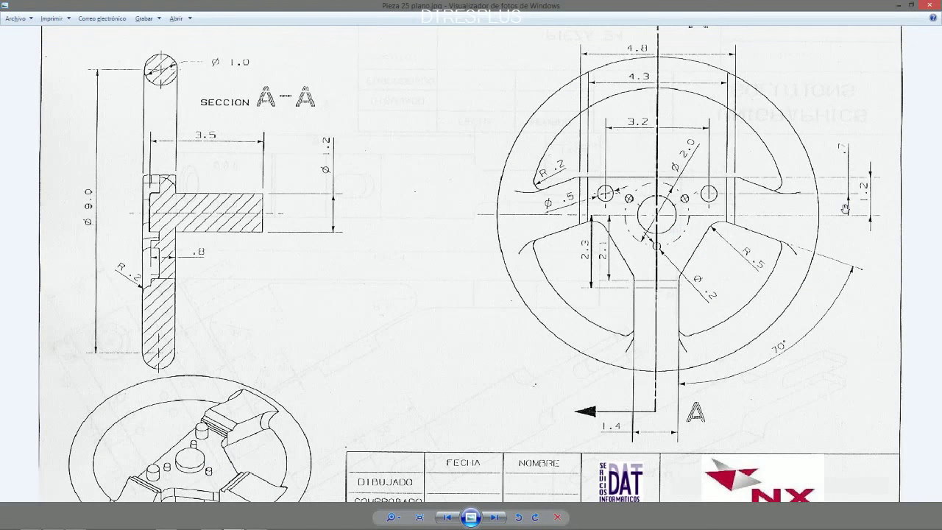
pyautogui.hotkey('alt', 'Tab')
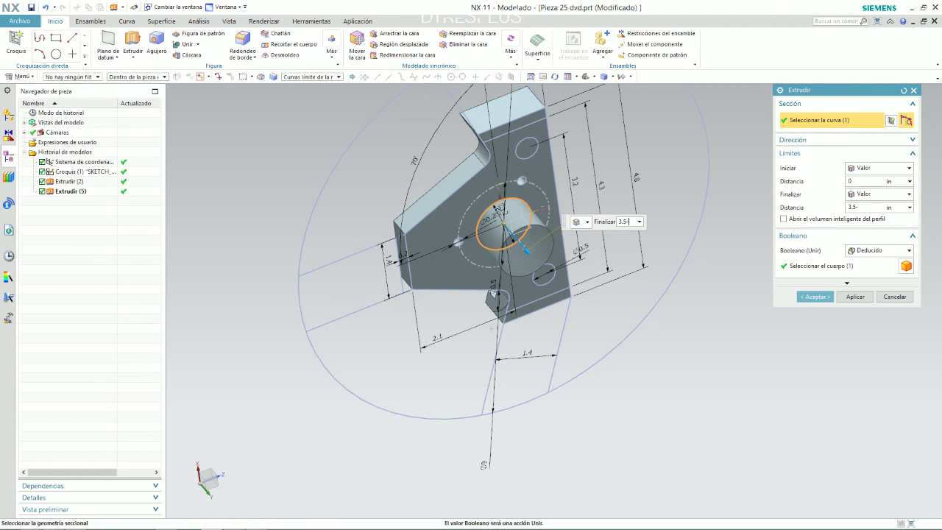
pyautogui.write('.8')
pyautogui.press('Return')
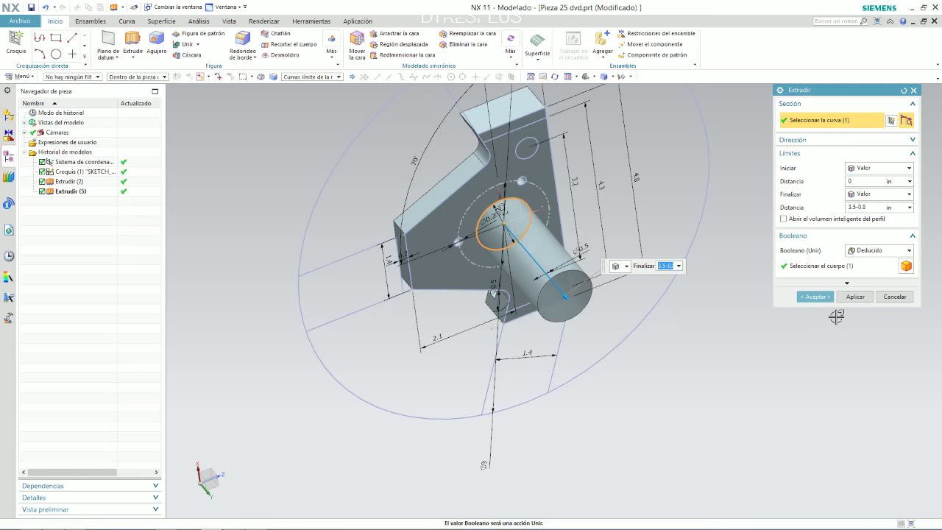
pyautogui.middleClick(471, 191)
# - Add the narrow strip at the hub's lower spoke end to the section of the 0.8 in boss and end-step extrusion
pyautogui.moveTo(471, 191); pyautogui.dragTo(500, 183, button='middle')
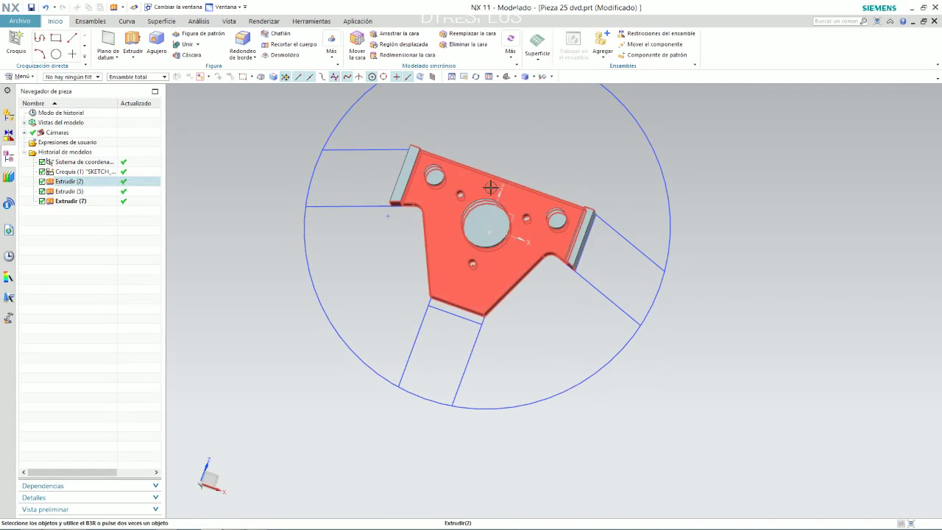
pyautogui.click(65, 182)
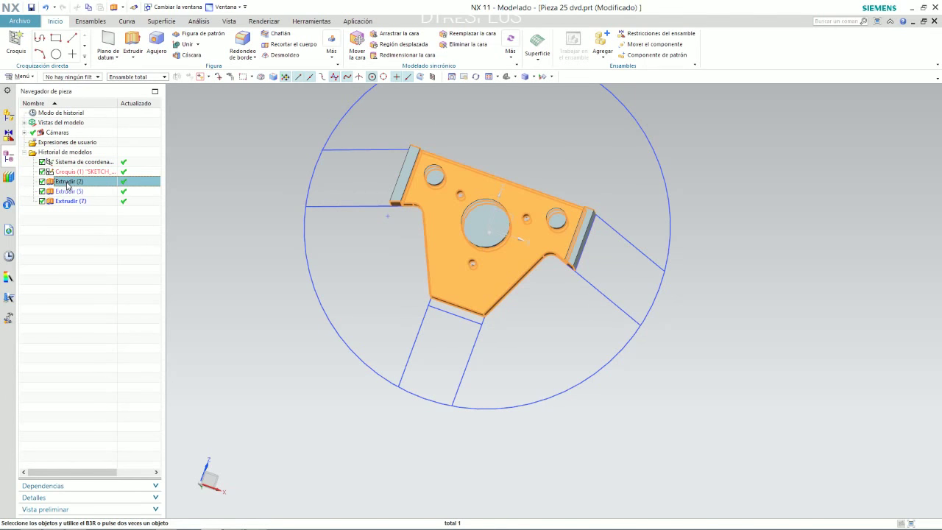
pyautogui.doubleClick(67, 182)
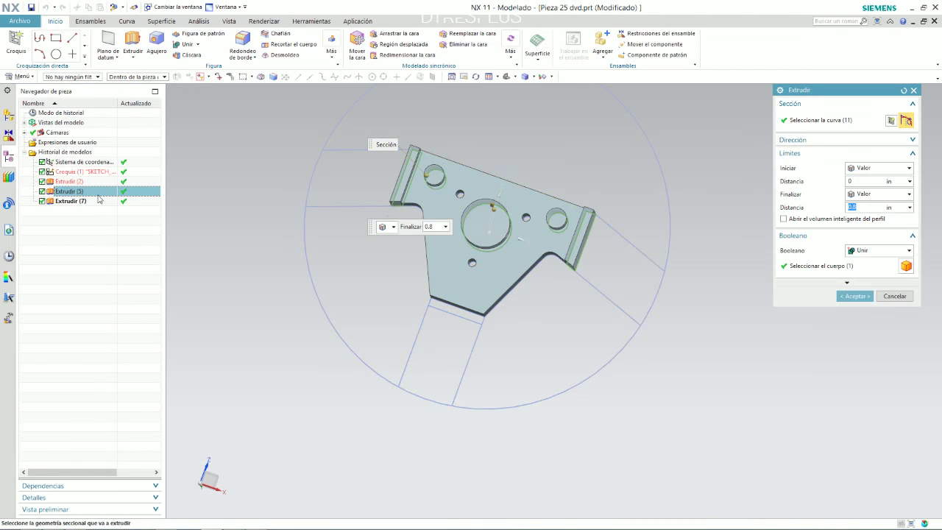
pyautogui.scroll(-3, 456, 250)
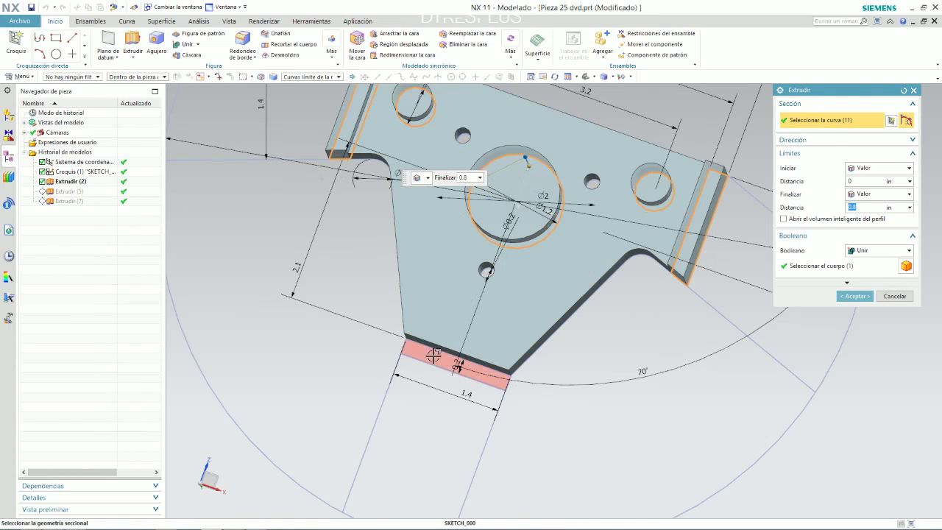
pyautogui.click(435, 352)
pyautogui.click(854, 296)
# - Extrude the three spoke regions between the hub and the outer circle 0.5 in, joined to the hub
pyautogui.scroll(4, 791, 304)
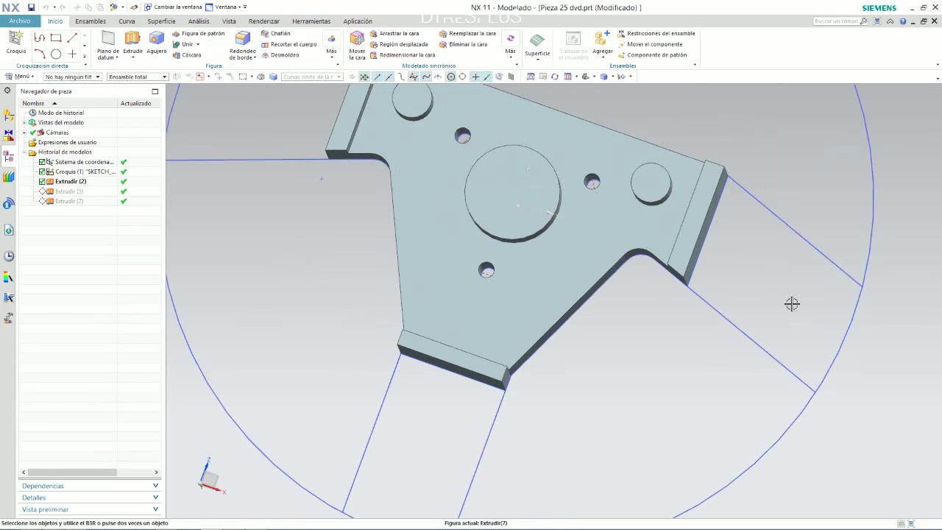
pyautogui.scroll(-2, 597, 233)
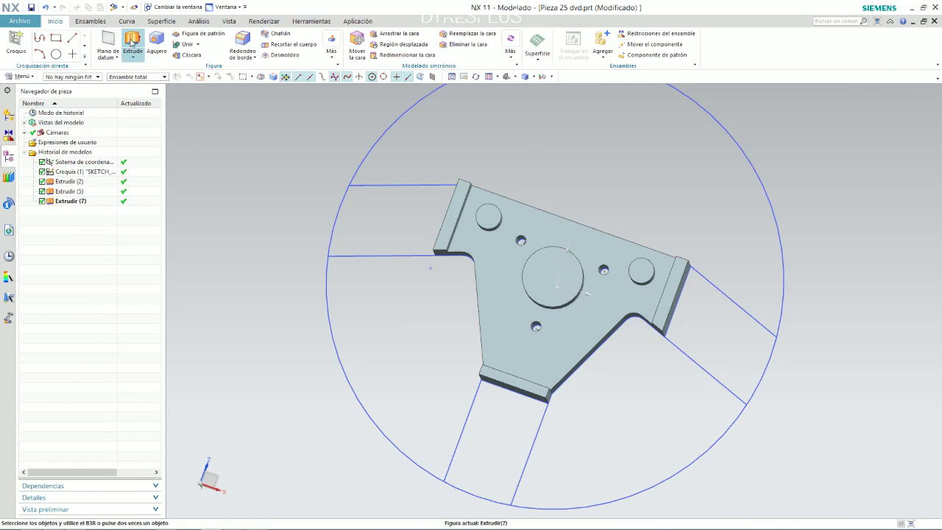
pyautogui.click(132, 42)
pyautogui.click(398, 223)
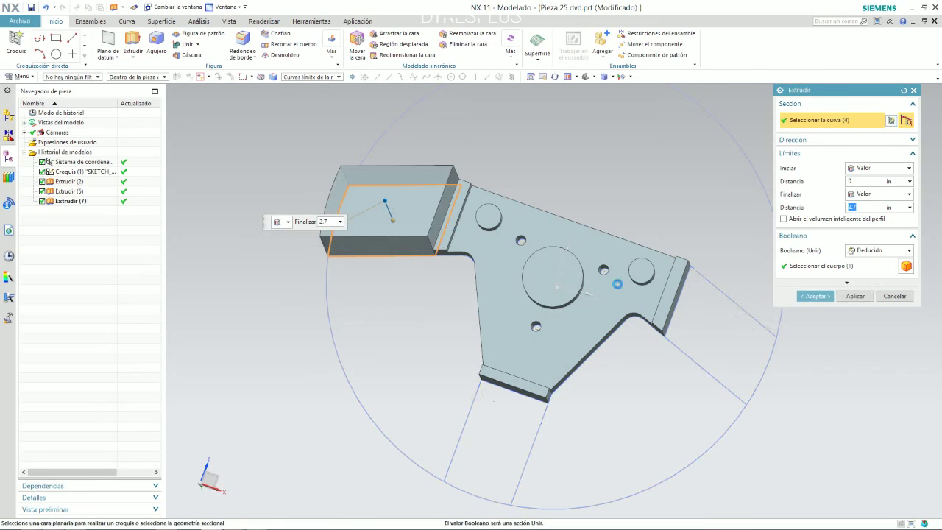
pyautogui.click(718, 335)
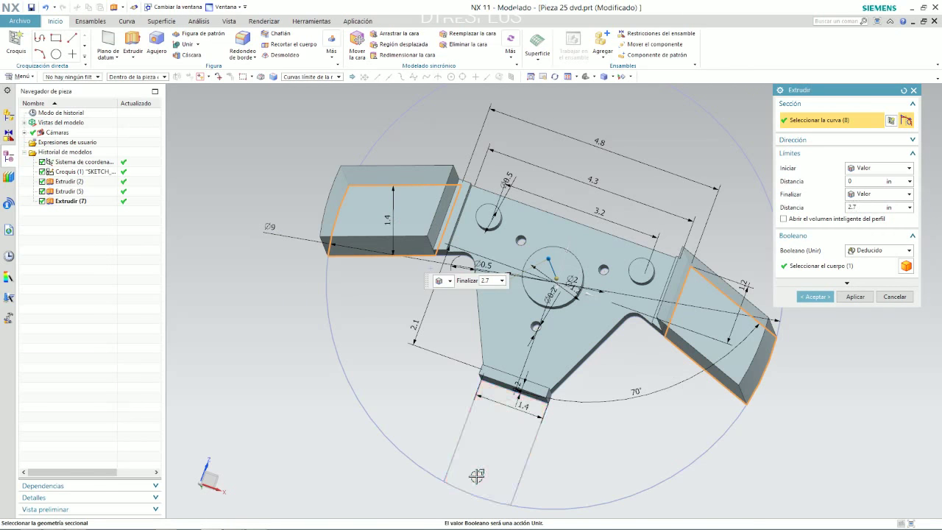
pyautogui.click(488, 470)
pyautogui.write('1')
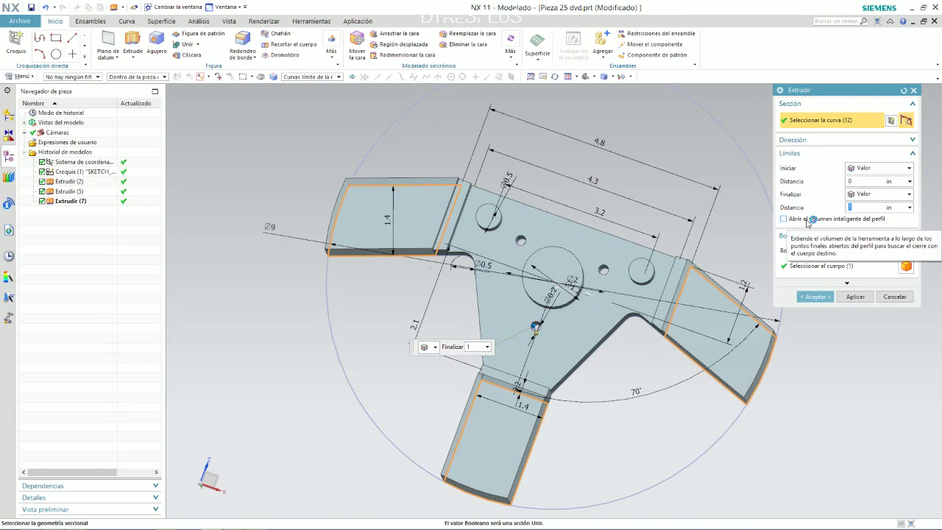
pyautogui.moveTo(594, 262); pyautogui.dragTo(537, 233, button='middle')
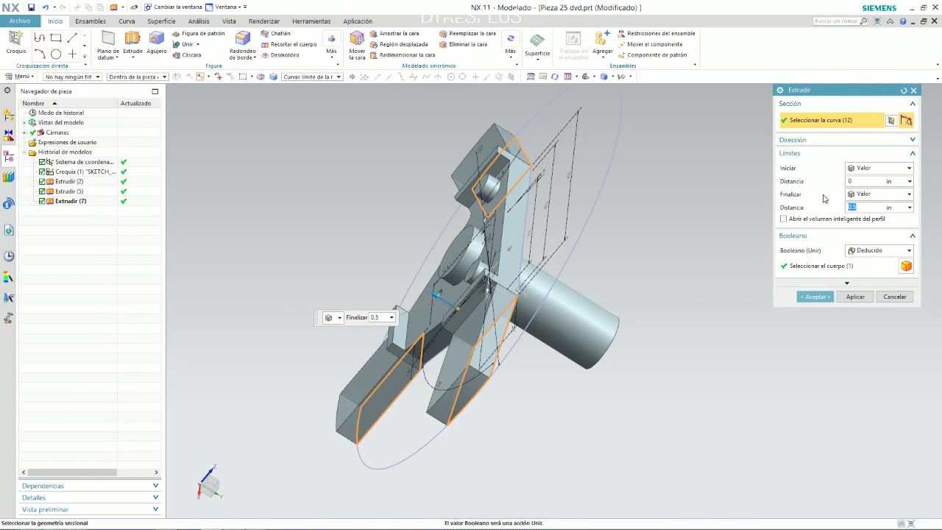
pyautogui.click(817, 298)
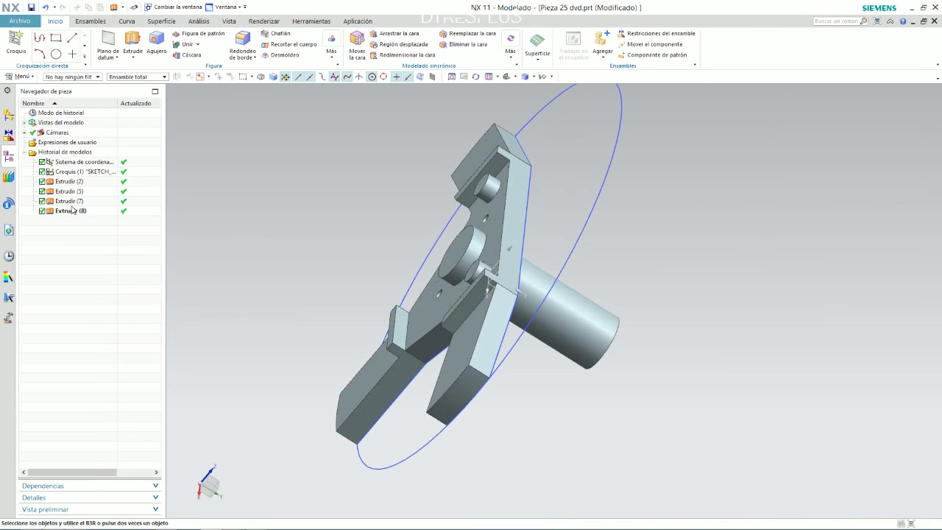
# - Change the three-spoke extrusion to a symmetric value about the sketch plane
pyautogui.doubleClick(74, 210)
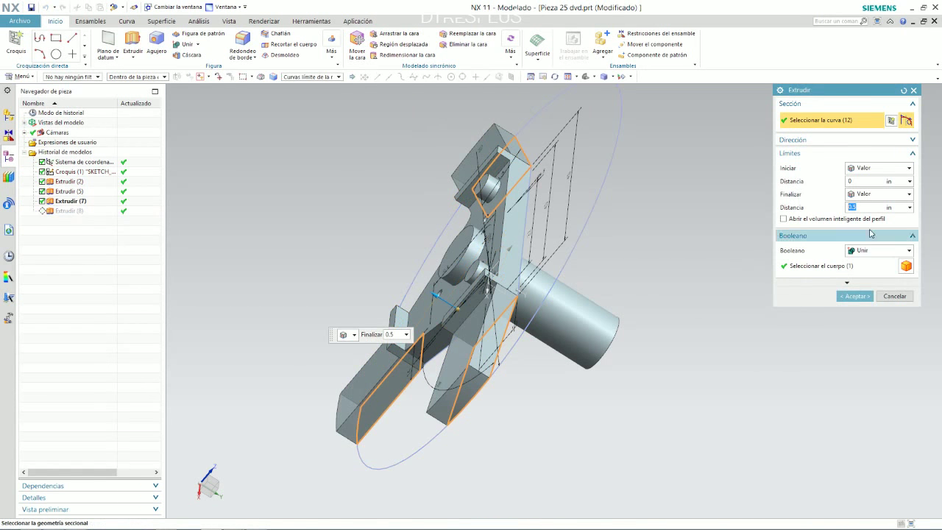
pyautogui.click(876, 168)
pyautogui.click(873, 188)
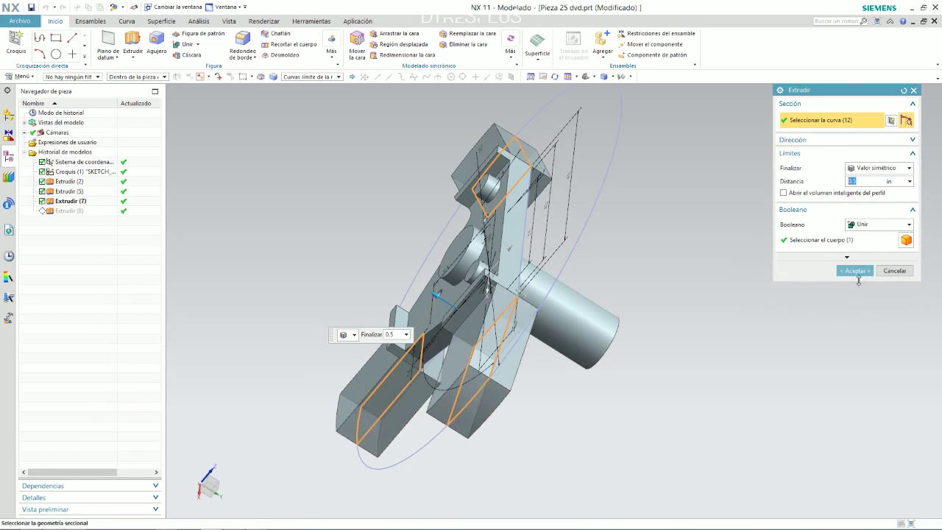
pyautogui.click(854, 295)
pyautogui.click(76, 202)
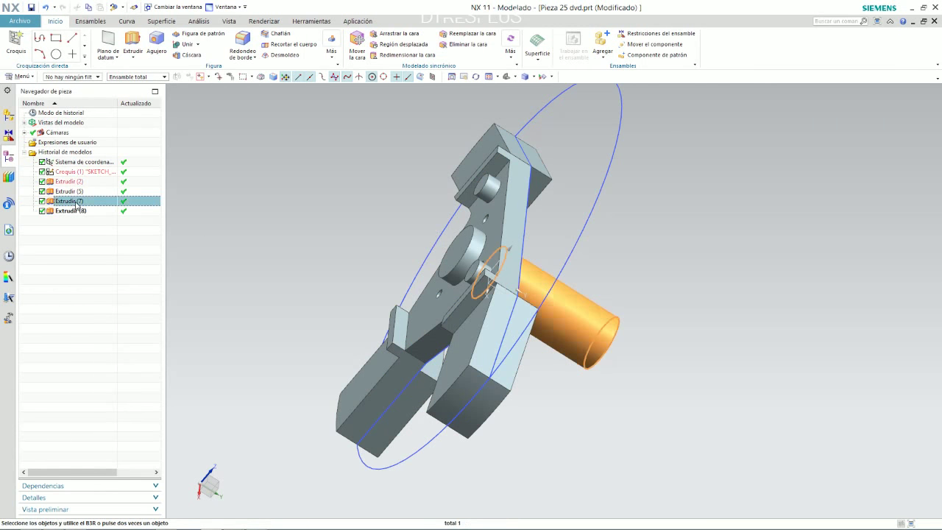
pyautogui.doubleClick(73, 204)
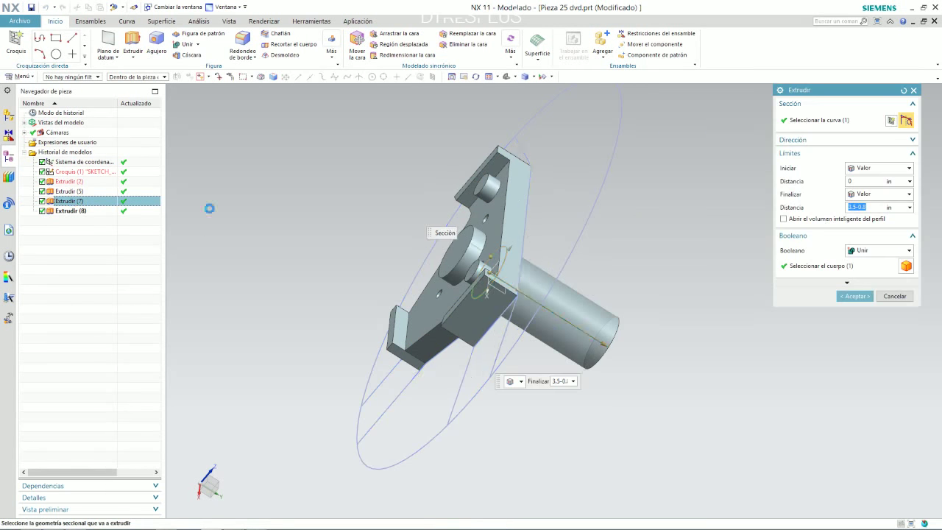
pyautogui.click(877, 169)
pyautogui.click(875, 189)
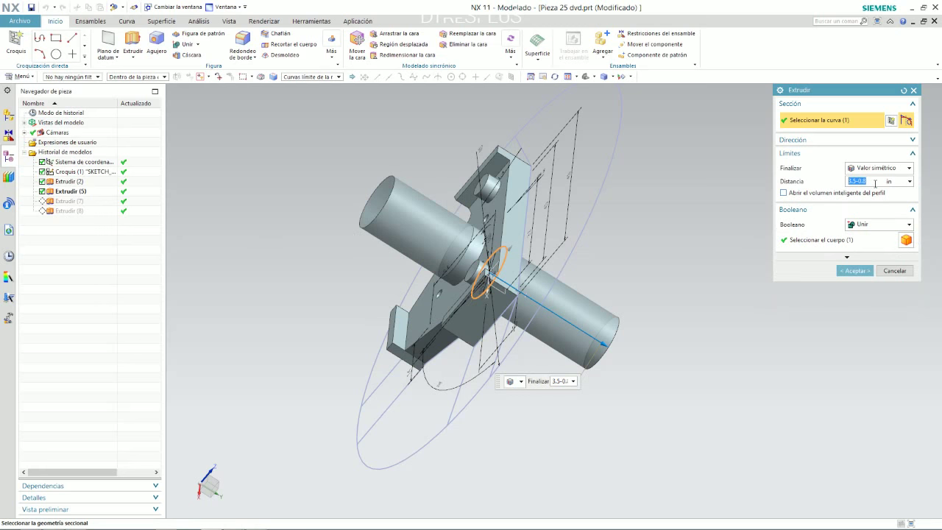
pyautogui.click(894, 270)
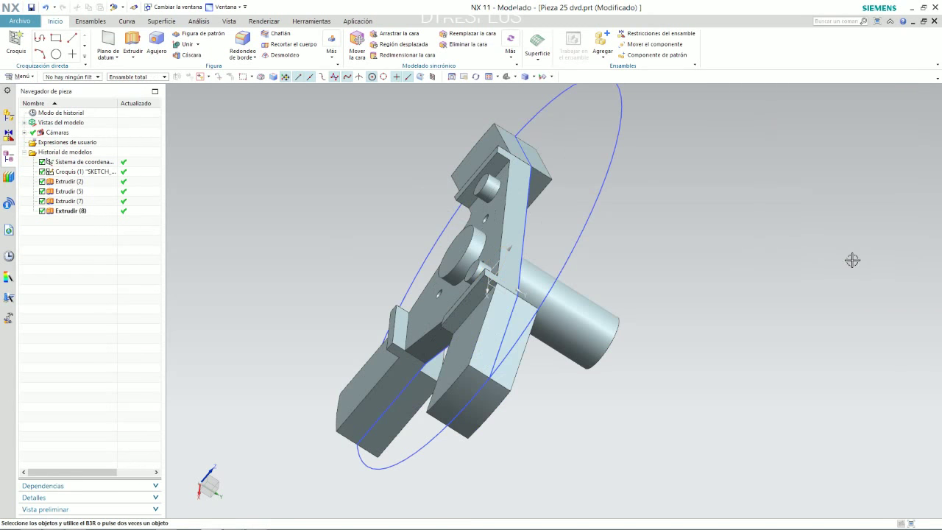
# - Open the central shaft extrusion's end distance for editing and accept the extrusion
pyautogui.doubleClick(69, 201)
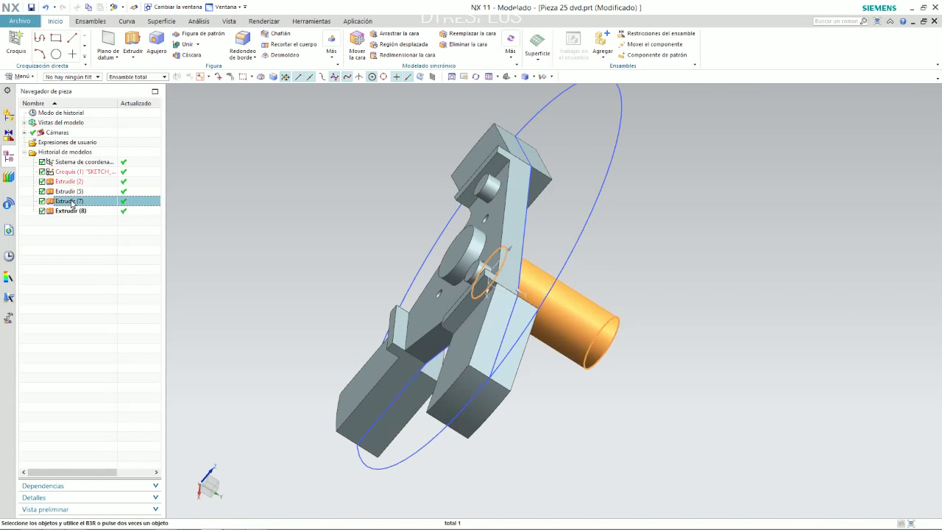
pyautogui.click(872, 208)
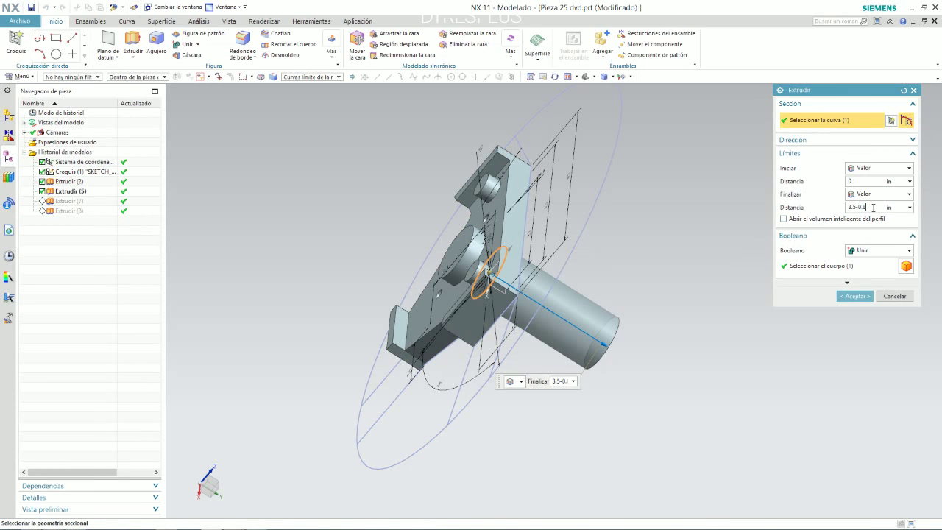
pyautogui.click(850, 295)
# - Change the boss and end-step extrusion to a symmetric value of 0.4 in
pyautogui.doubleClick(59, 192)
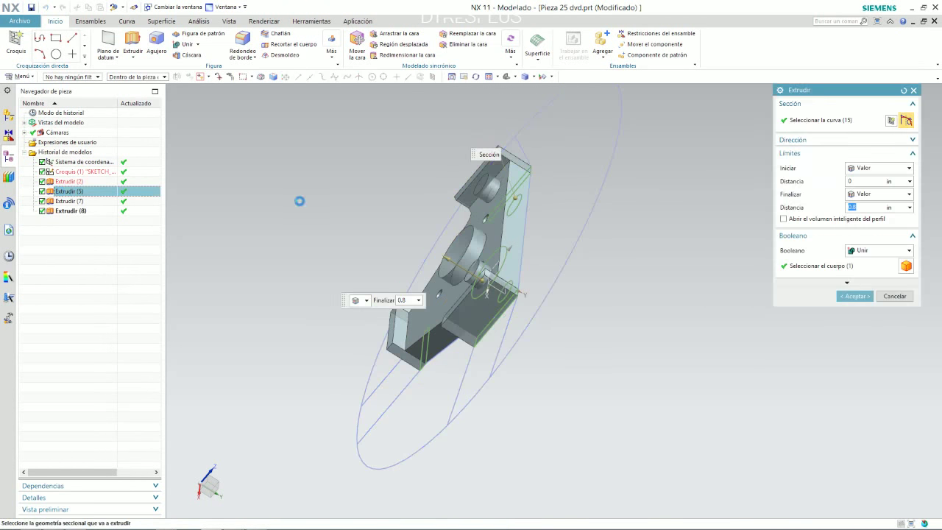
pyautogui.click(877, 171)
pyautogui.click(875, 181)
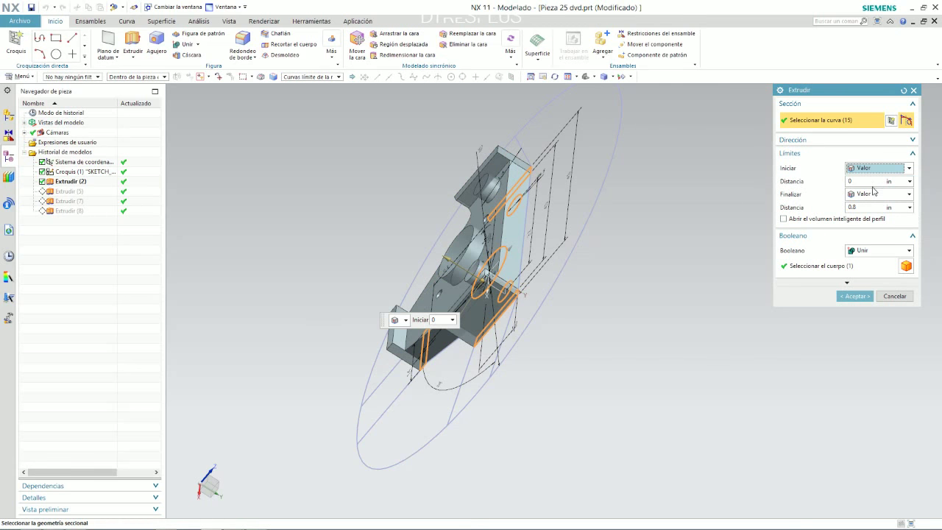
pyautogui.click(876, 172)
pyautogui.click(875, 190)
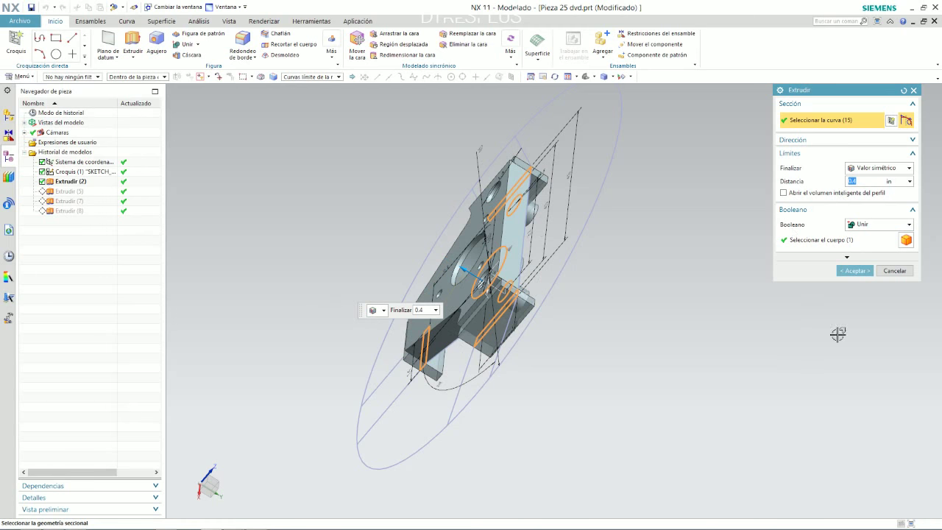
pyautogui.click(854, 270)
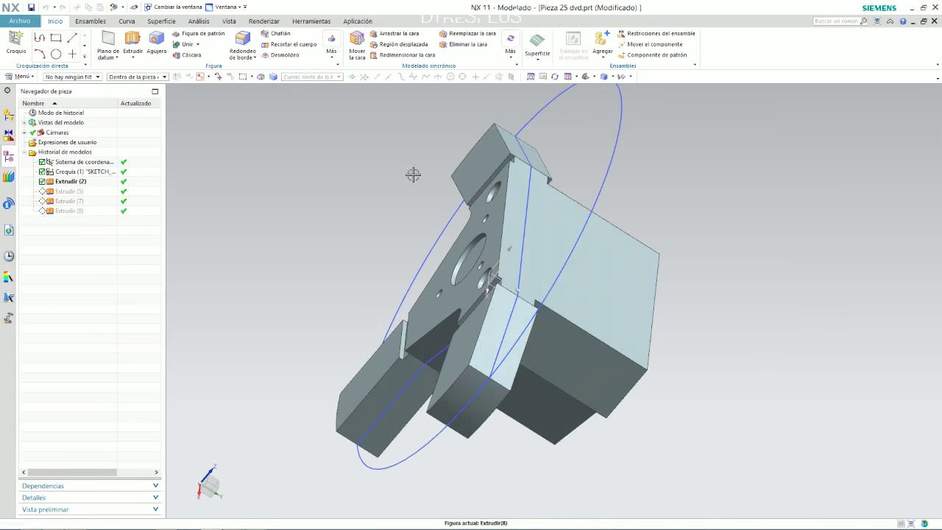
pyautogui.doubleClick(68, 195)
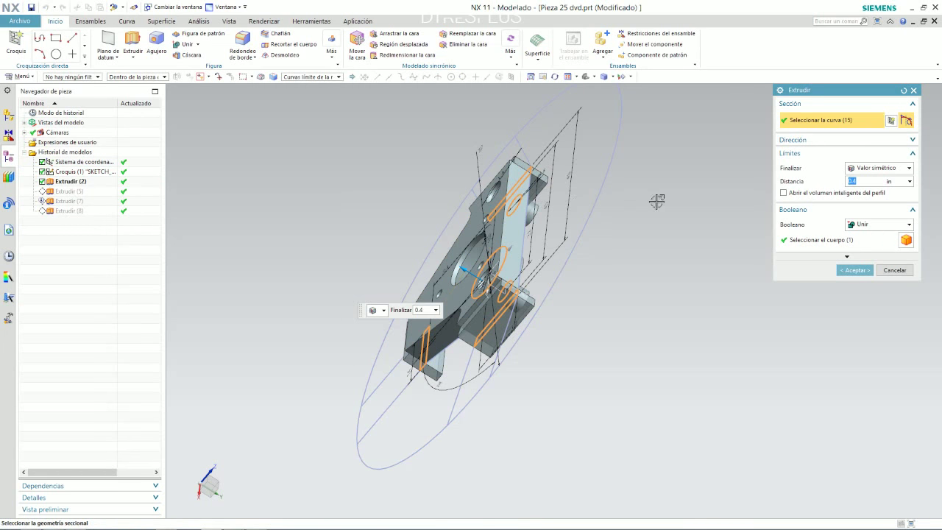
pyautogui.click(857, 270)
# - Set the hub plate extrusion's distance to 0.25 in and make it symmetric about the sketch plane
pyautogui.doubleClick(70, 182)
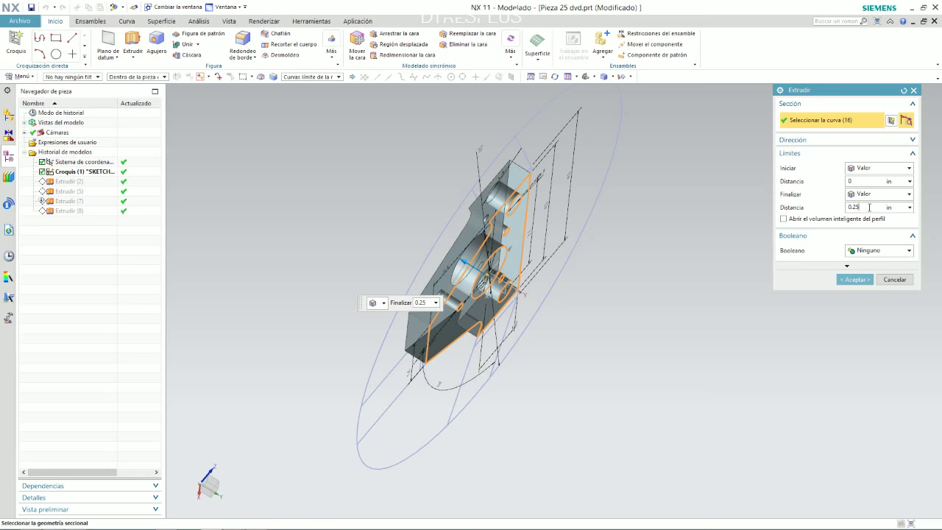
pyautogui.press('Return')
pyautogui.click(880, 167)
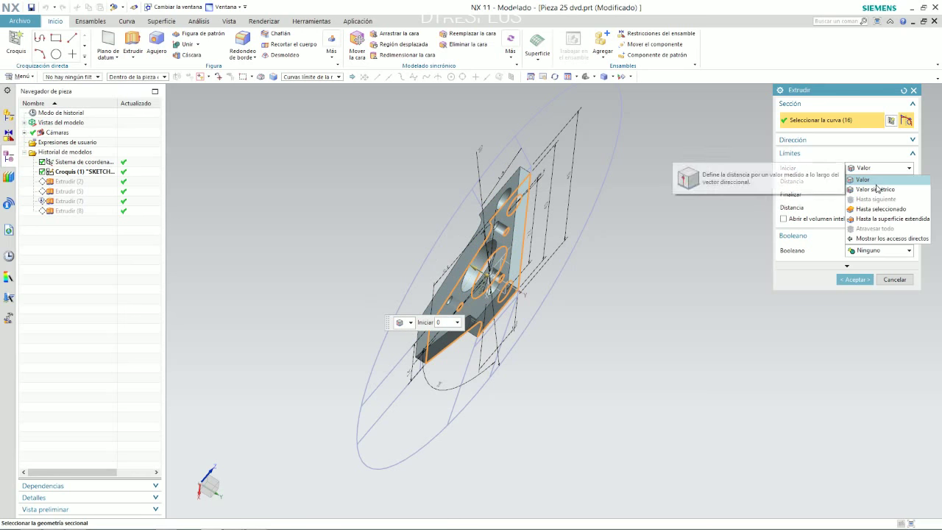
pyautogui.click(875, 190)
pyautogui.click(856, 254)
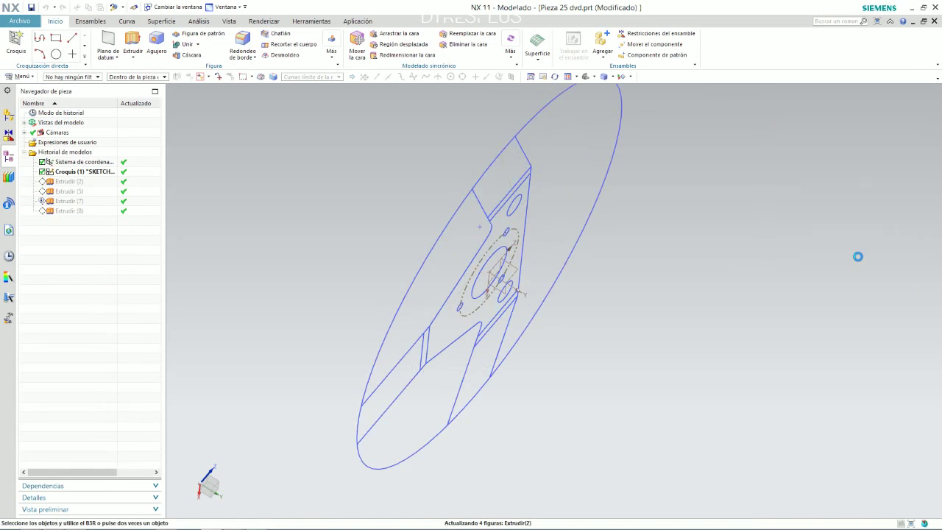
# - Delete the 3.5-0.4 in extrusion that projects the whole hub plate profile instead of only the central shaft
pyautogui.doubleClick(69, 191)
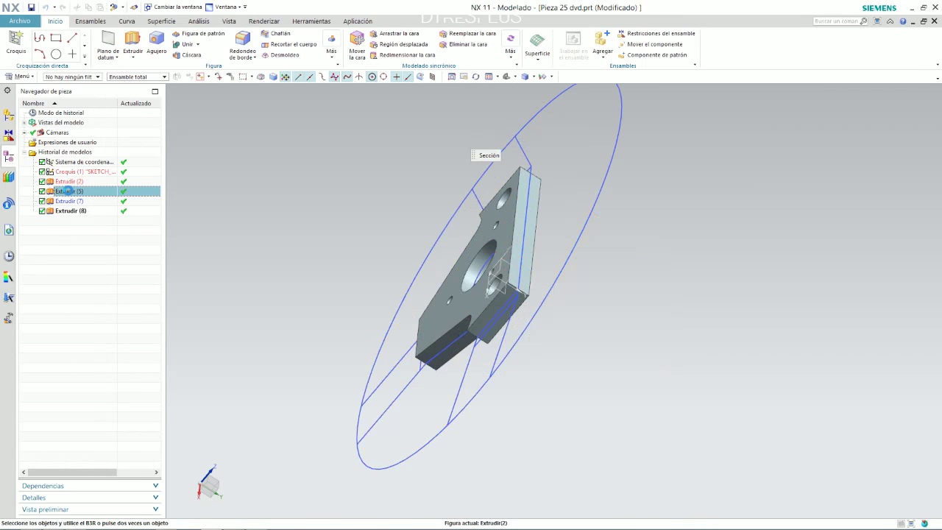
pyautogui.click(852, 270)
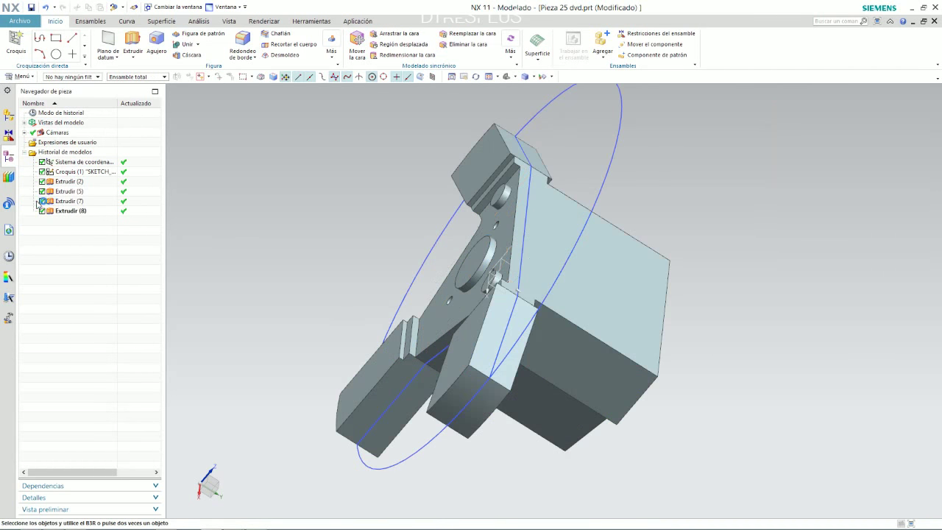
pyautogui.click(71, 193)
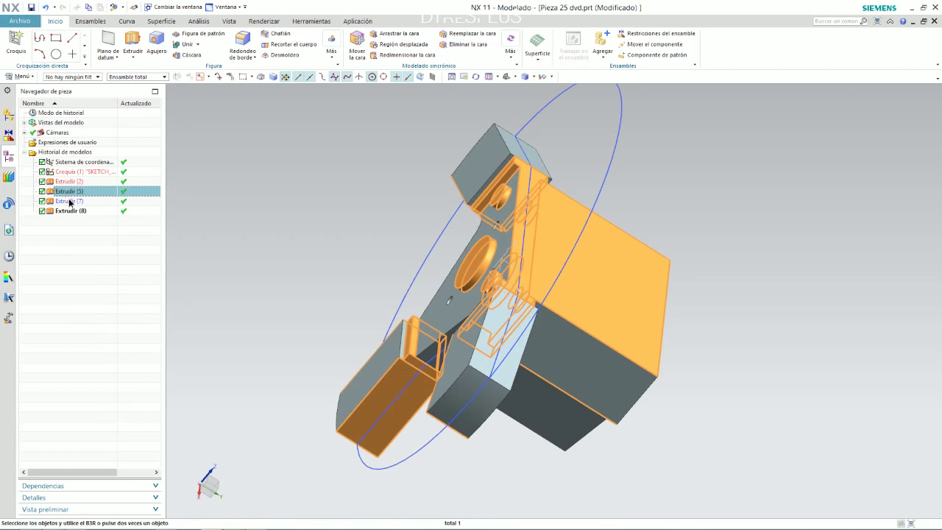
pyautogui.click(70, 202)
pyautogui.moveTo(534, 209); pyautogui.dragTo(736, 198, button='middle')
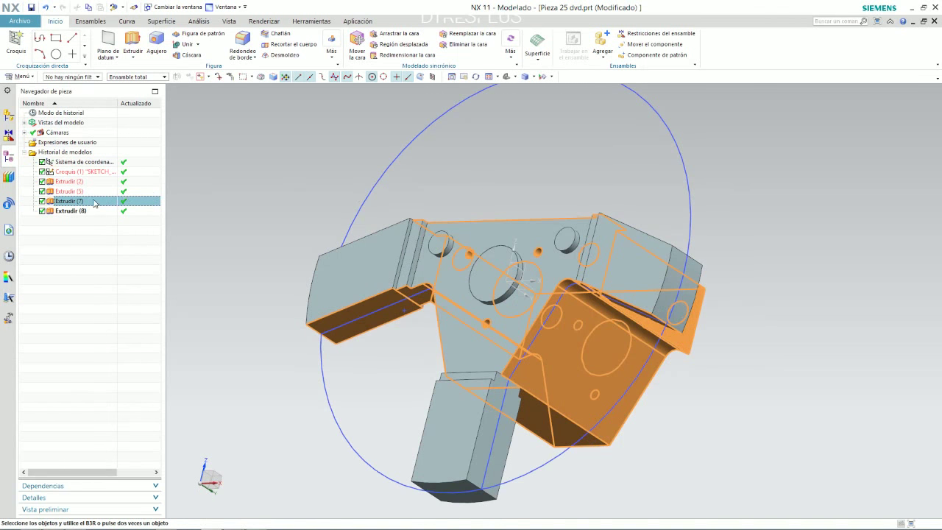
pyautogui.doubleClick(71, 203)
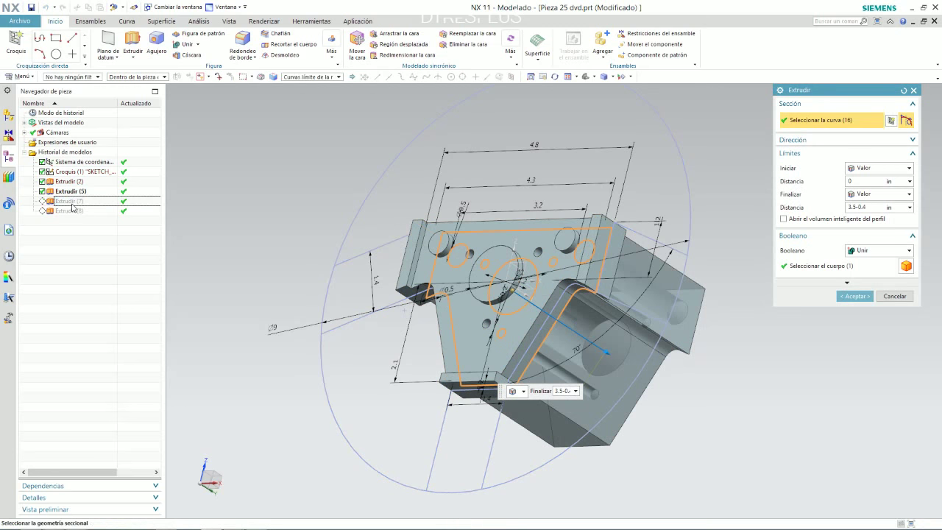
pyautogui.moveTo(552, 179); pyautogui.dragTo(454, 218, button='middle')
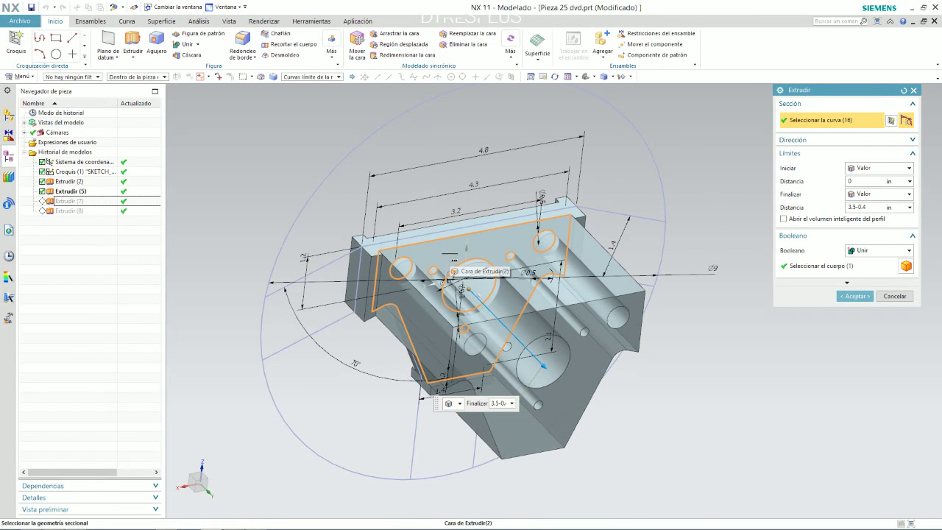
pyautogui.click(894, 296)
pyautogui.click(86, 203)
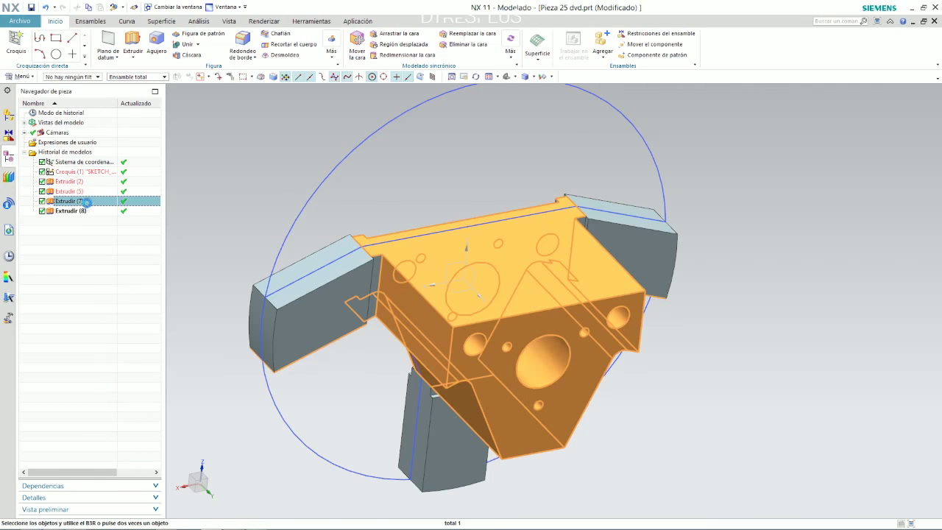
pyautogui.press('Delete')
pyautogui.click(133, 42)
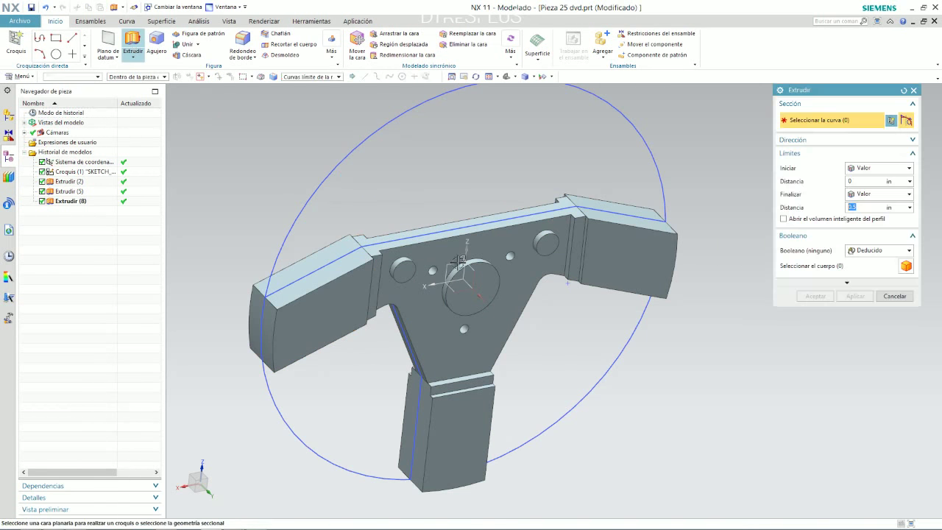
pyautogui.click(486, 280)
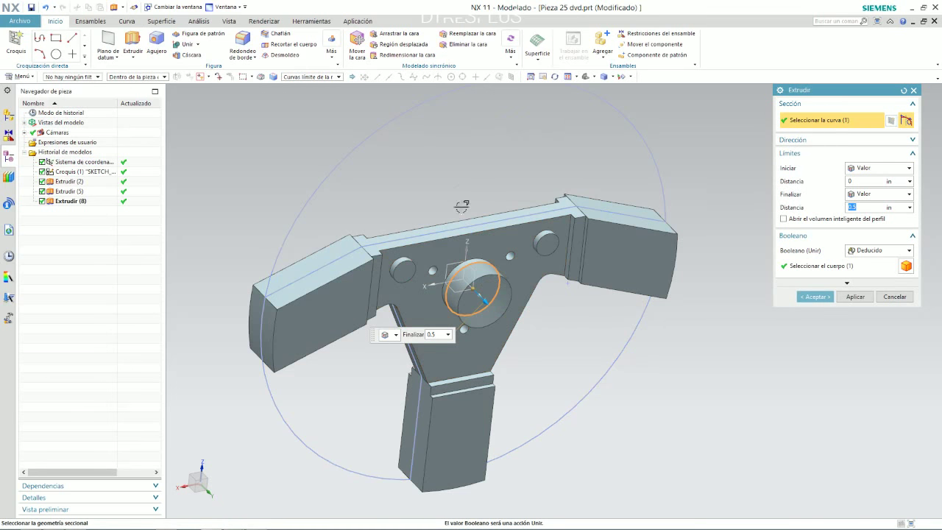
pyautogui.moveTo(453, 193); pyautogui.dragTo(474, 225, button='middle')
pyautogui.click(895, 295)
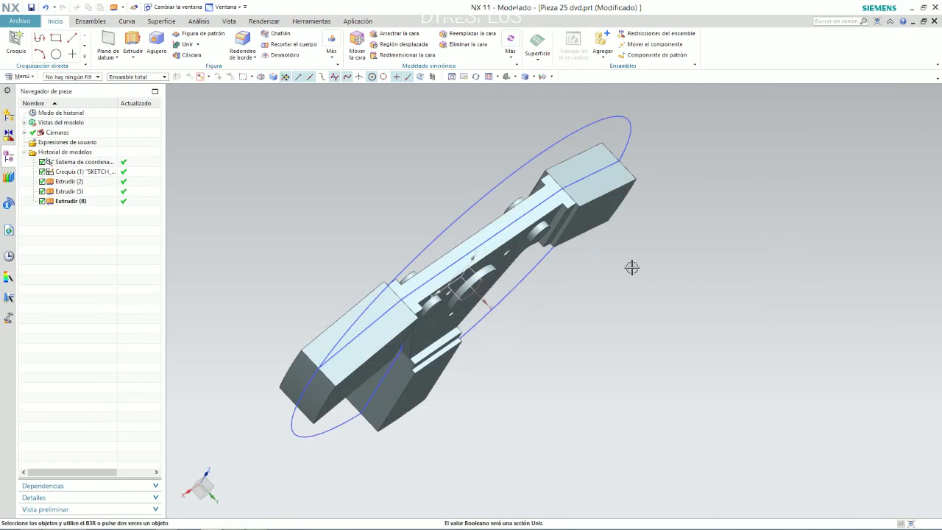
# - Check the geometry made by each remaining extrusion and switch the model display to static wireframe
pyautogui.moveTo(256, 151); pyautogui.dragTo(338, 158, button='middle')
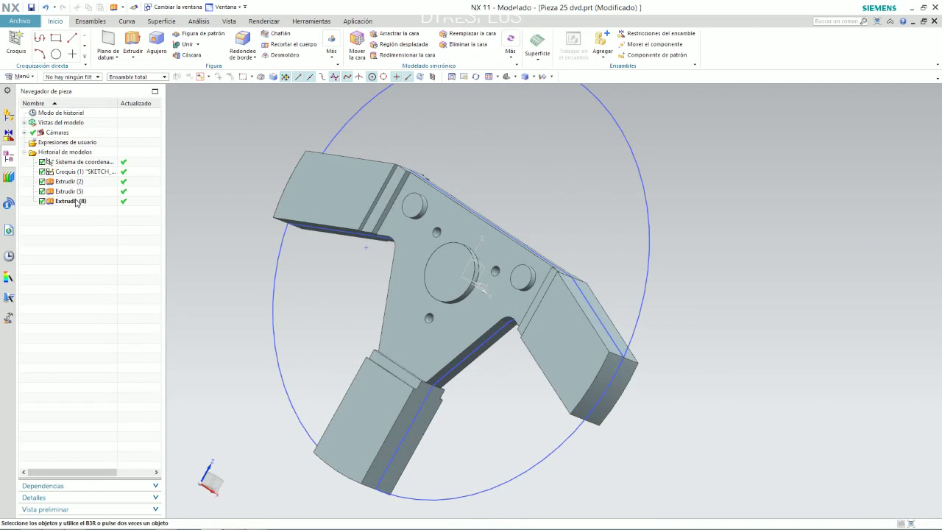
pyautogui.click(73, 201)
pyautogui.click(72, 191)
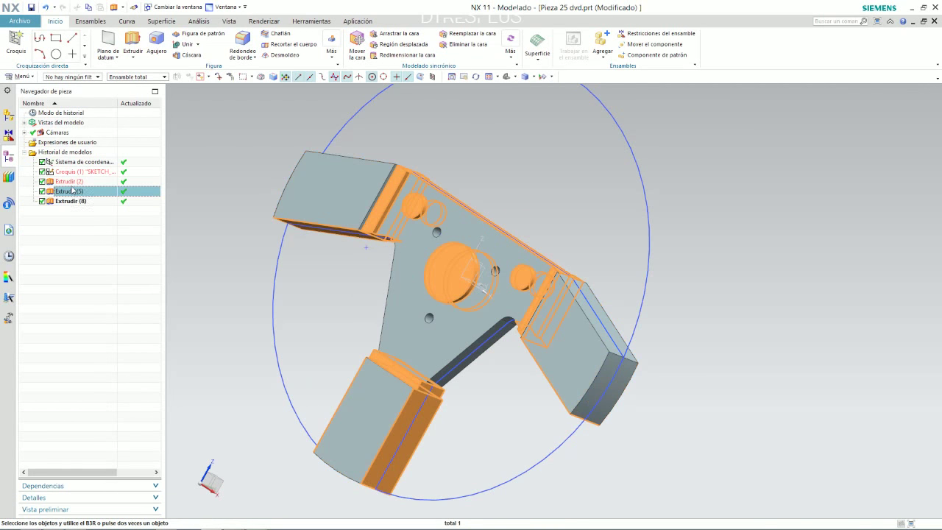
pyautogui.click(73, 182)
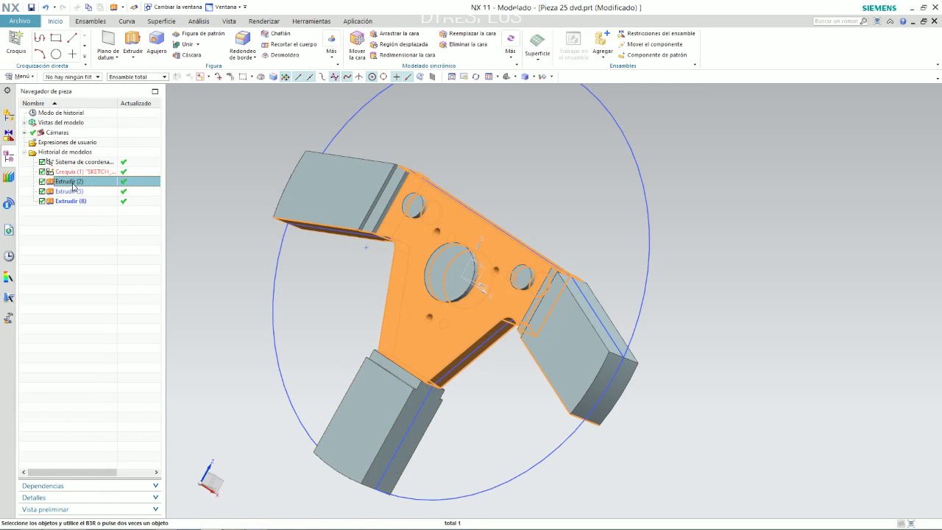
pyautogui.click(552, 77)
pyautogui.click(533, 77)
pyautogui.click(538, 137)
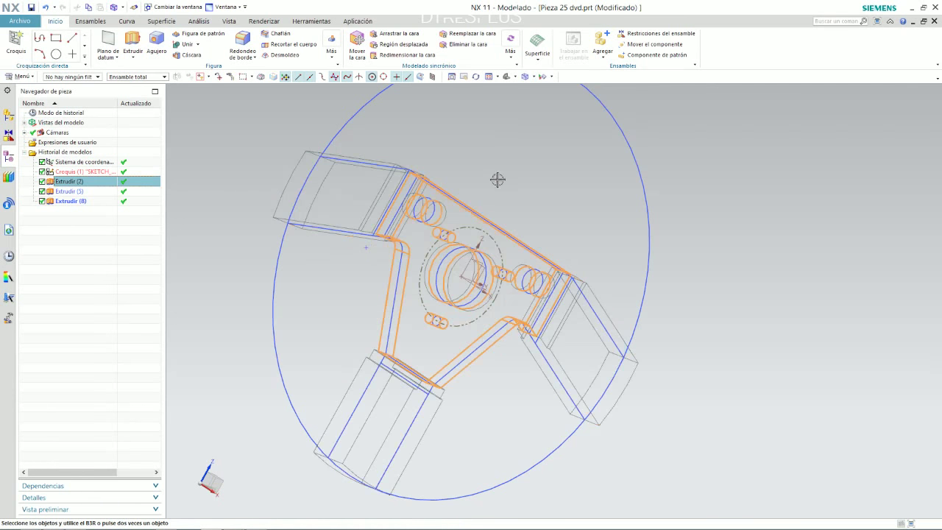
pyautogui.moveTo(496, 178); pyautogui.dragTo(300, 194, button='middle')
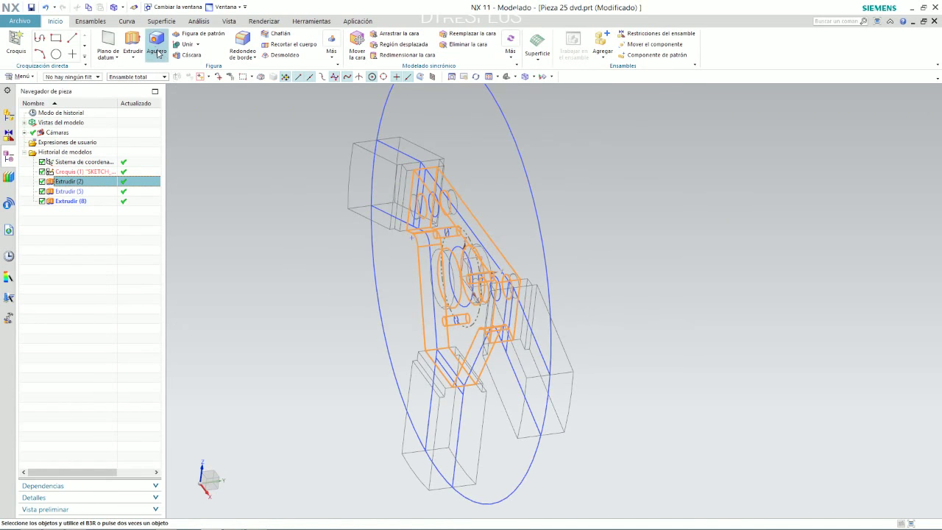
# - Extrude only the sketch's central circle by 3.5-0.4 in, using single-curve selection and reversing the direction
pyautogui.click(133, 44)
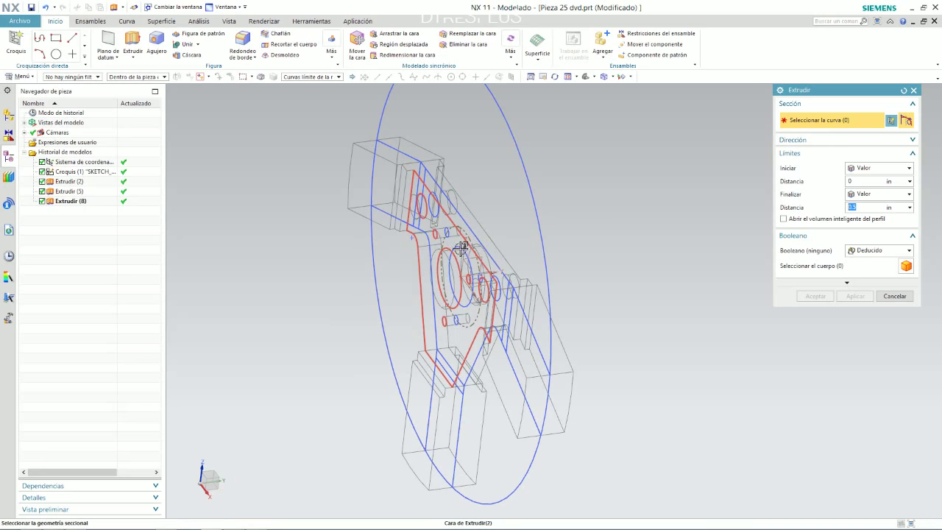
pyautogui.moveTo(460, 249); pyautogui.dragTo(336, 120, button='middle')
pyautogui.click(301, 76)
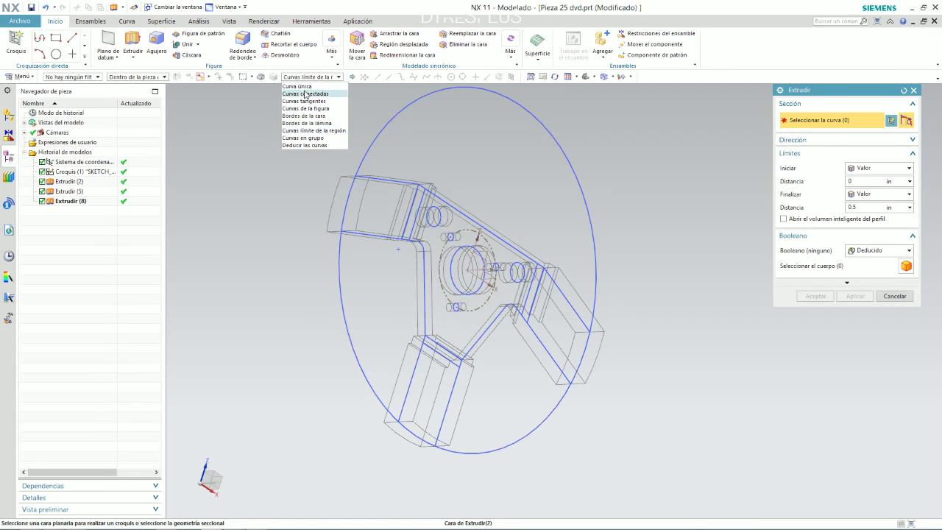
pyautogui.click(297, 86)
pyautogui.scroll(-3, 448, 254)
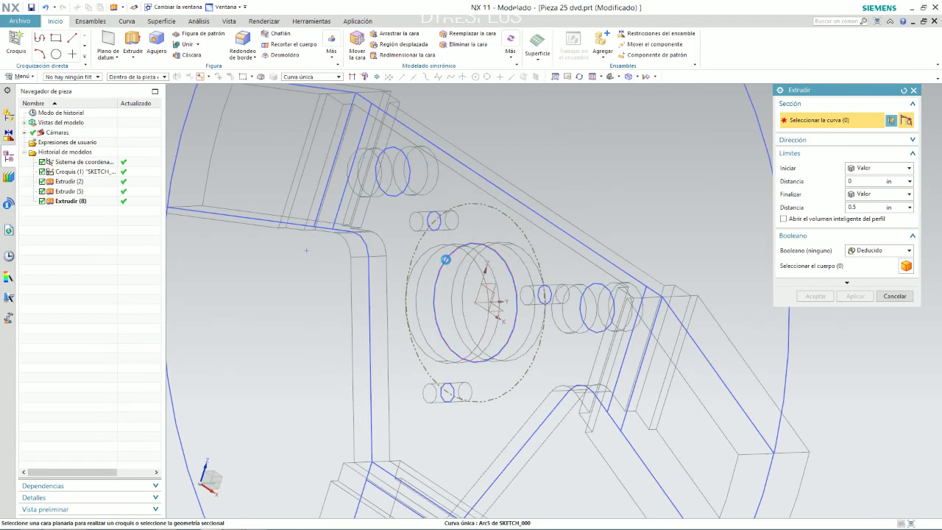
pyautogui.click(445, 259)
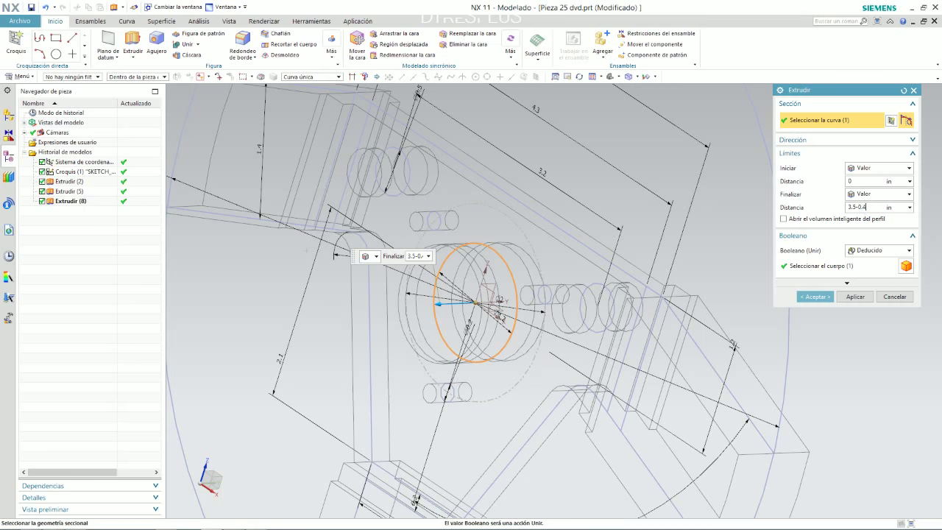
pyautogui.press('Return')
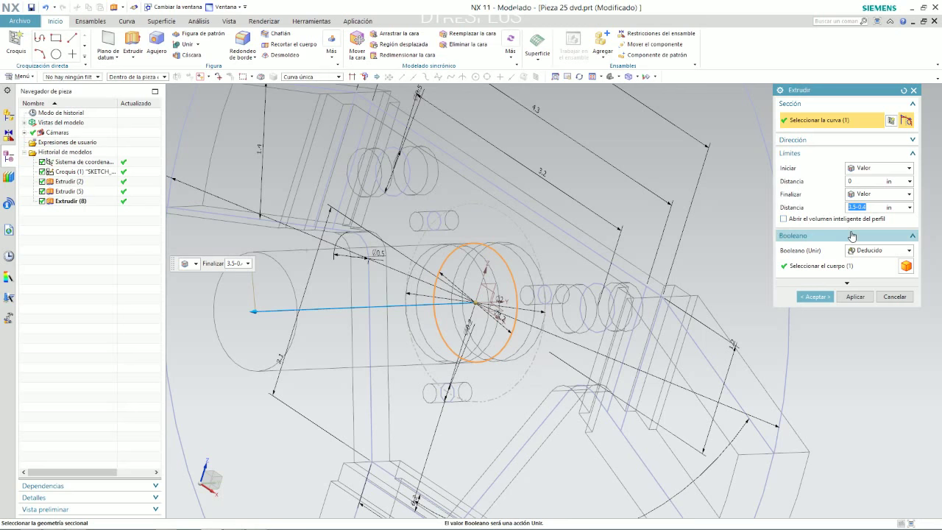
pyautogui.scroll(-5, 449, 273)
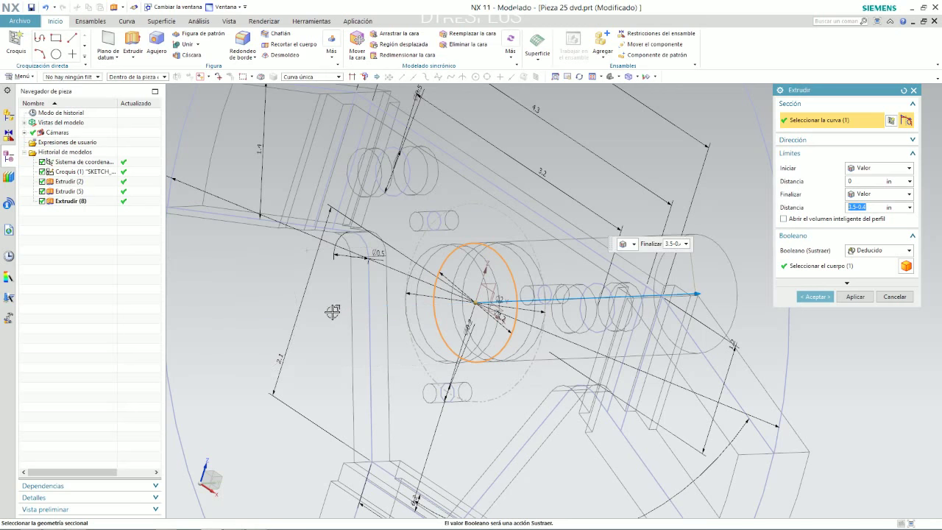
pyautogui.middleClick(447, 267)
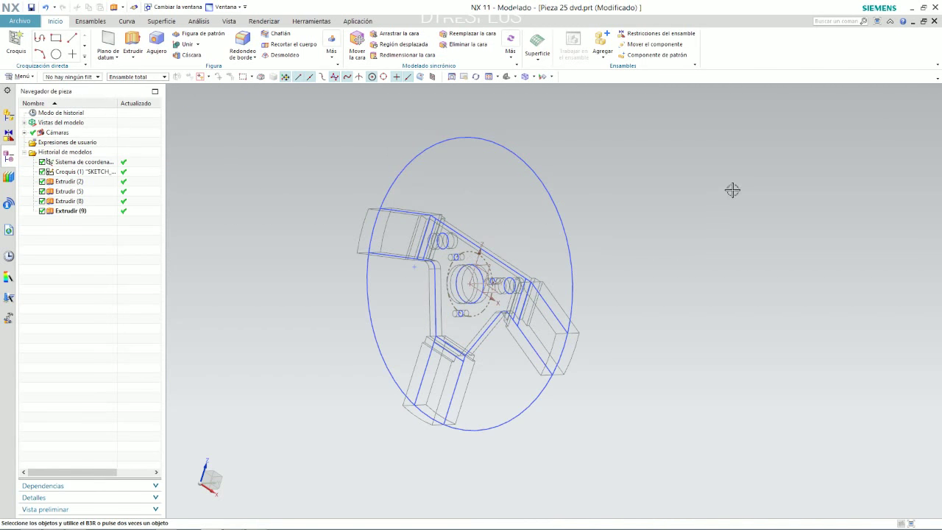
# - Highlight the new central shaft extrusion and return the model display to shaded
pyautogui.moveTo(623, 225)
pyautogui.mouseDown(button='middle')
pyautogui.moveTo(616, 238)
pyautogui.moveTo(637, 224)
pyautogui.mouseUp(button='middle')
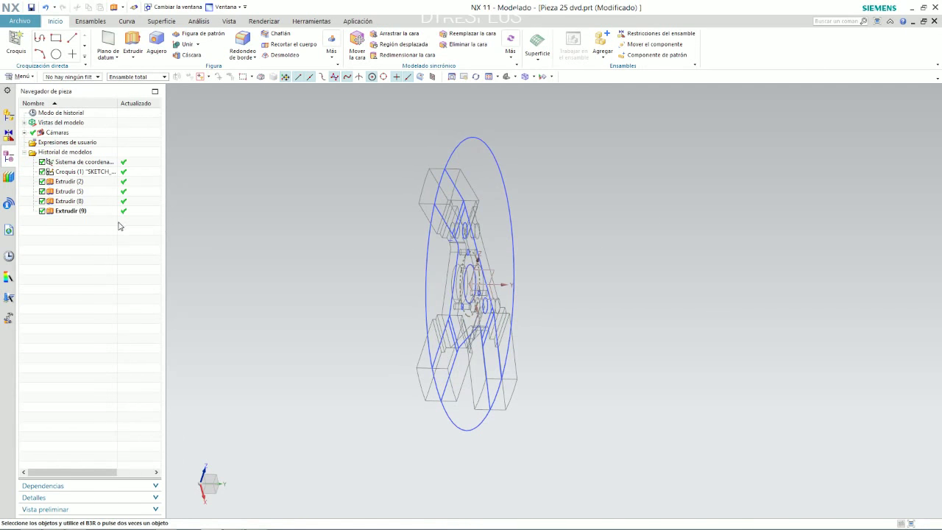
pyautogui.click(81, 211)
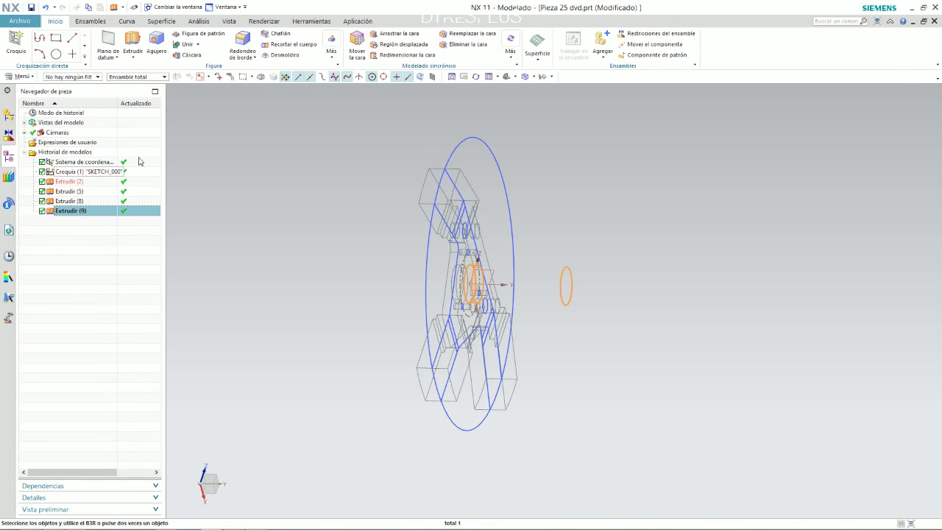
pyautogui.click(534, 77)
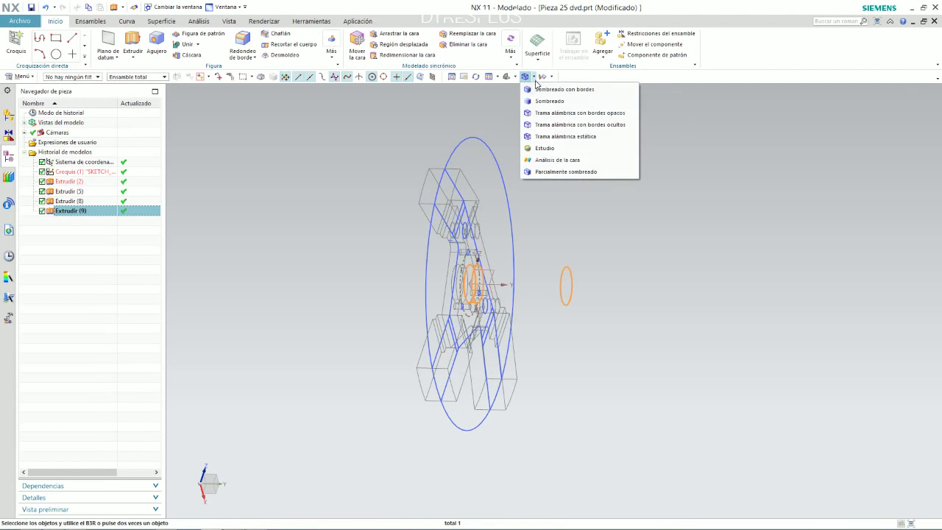
pyautogui.click(531, 106)
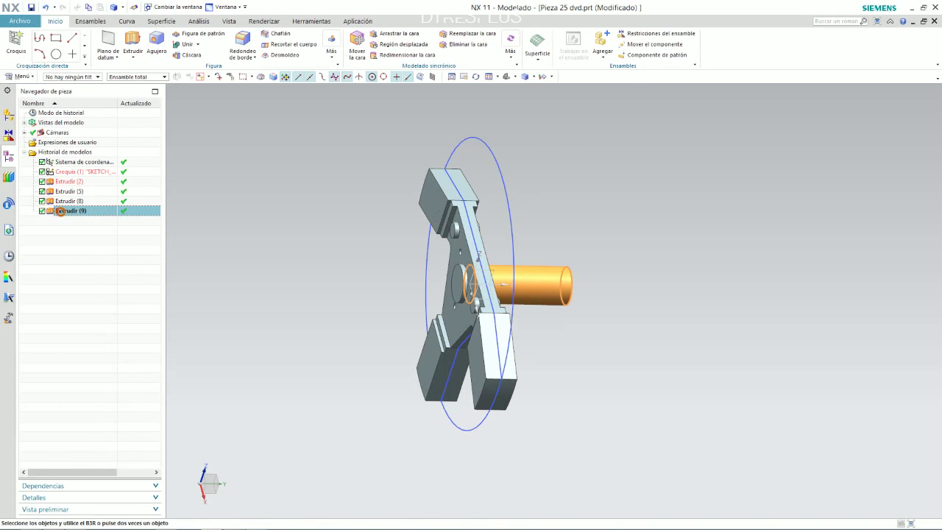
# - Change the central shaft extrusion's Boolean operation to Unir so it joins the hub
pyautogui.doubleClick(59, 212)
pyautogui.moveTo(538, 163); pyautogui.dragTo(531, 219, button='middle')
pyautogui.click(875, 251)
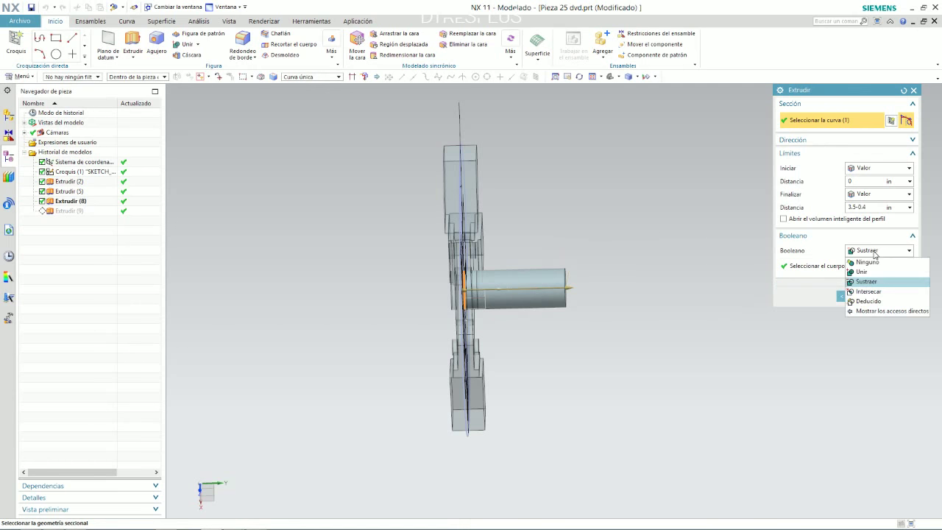
pyautogui.click(865, 272)
pyautogui.click(854, 297)
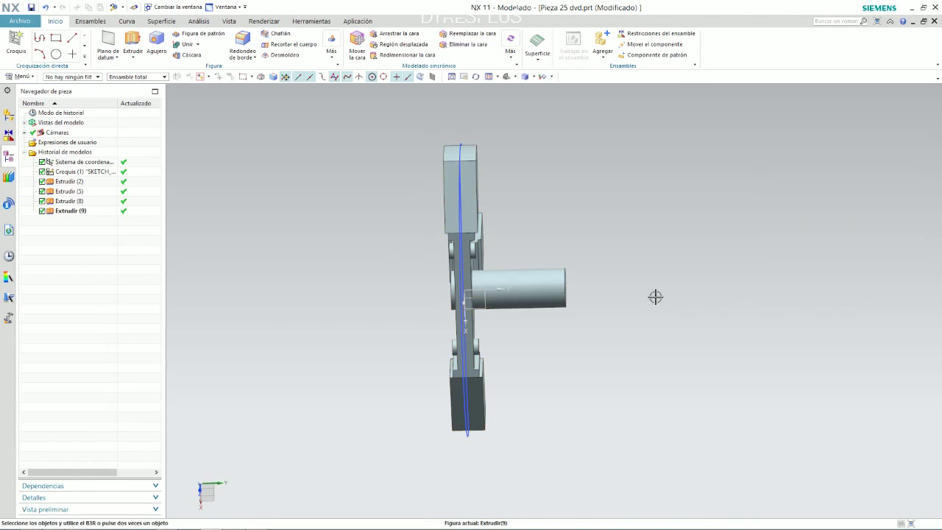
pyautogui.moveTo(655, 297)
pyautogui.mouseDown(button='middle')
pyautogui.moveTo(608, 174)
pyautogui.moveTo(658, 140)
pyautogui.moveTo(515, 199)
pyautogui.moveTo(540, 164)
pyautogui.moveTo(572, 158)
pyautogui.moveTo(623, 183)
pyautogui.moveTo(660, 185)
pyautogui.moveTo(611, 209)
pyautogui.moveTo(658, 208)
pyautogui.moveTo(219, 170)
pyautogui.mouseUp(button='middle')
pyautogui.scroll(-5, 367, 139)
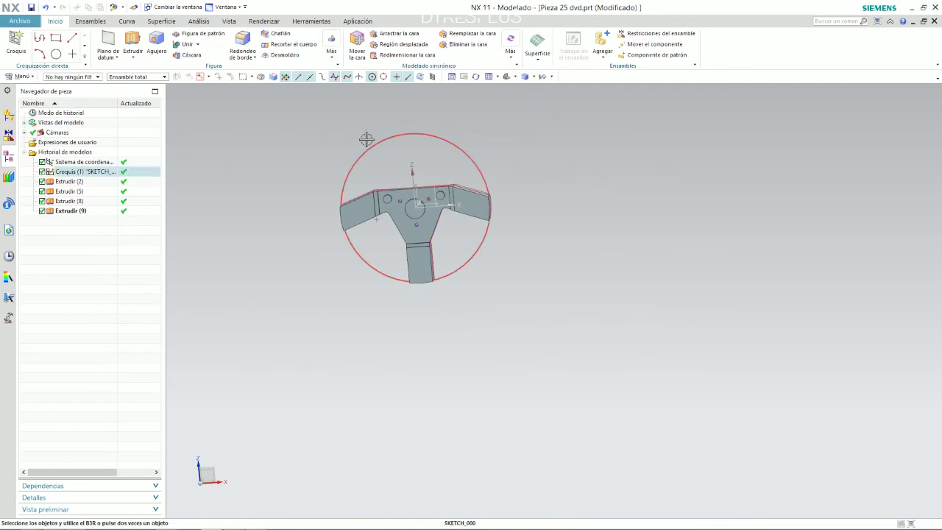
pyautogui.click(15, 44)
pyautogui.moveTo(467, 148); pyautogui.dragTo(478, 173, button='middle')
pyautogui.scroll(4, 398, 171)
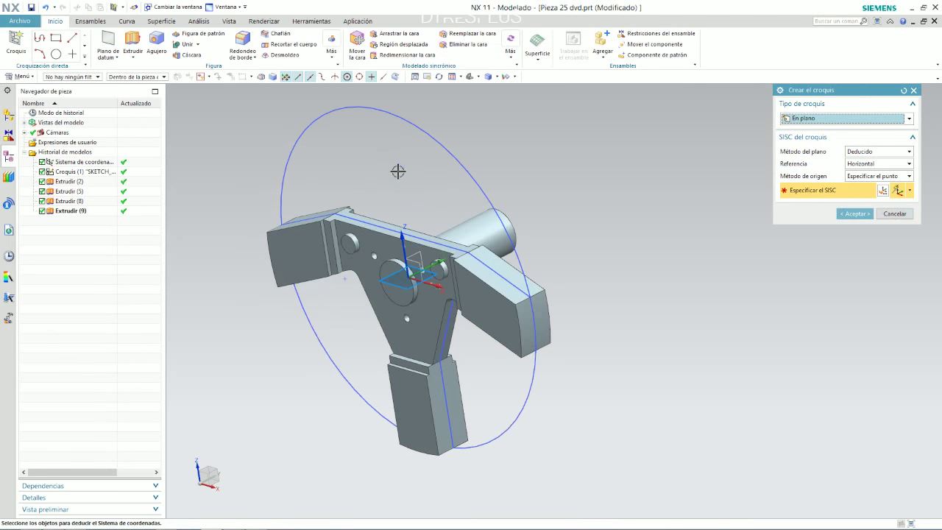
pyautogui.moveTo(420, 206)
pyautogui.mouseDown(button='middle')
pyautogui.moveTo(389, 245)
pyautogui.moveTo(403, 240)
pyautogui.mouseUp(button='middle')
pyautogui.hotkey('alt', 'Tab')
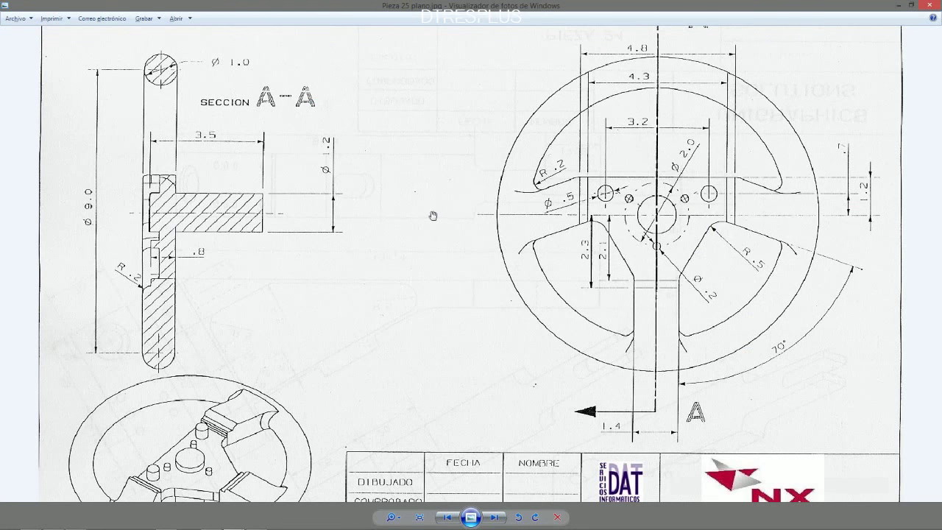
pyautogui.hotkey('alt', 'Tab')
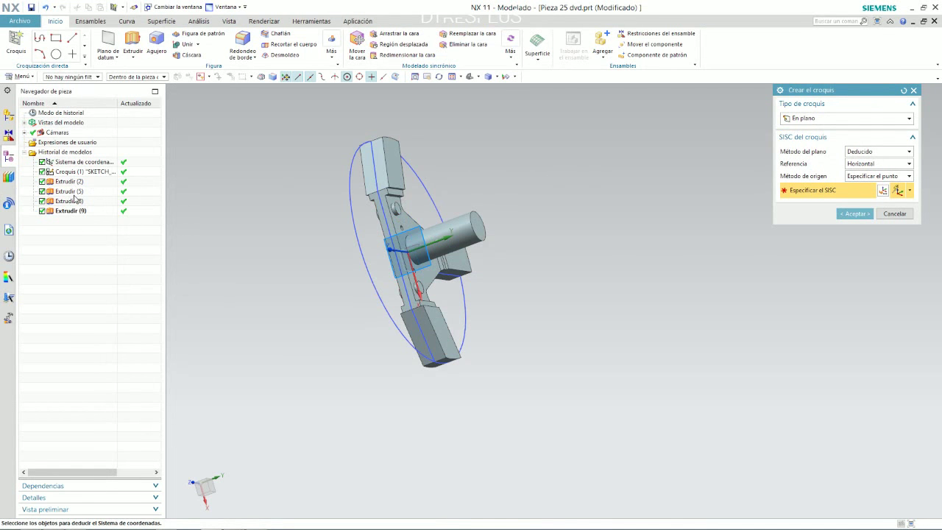
pyautogui.click(894, 214)
# - Change the hub plate extrusion, Extrudir (2), from symmetric to one-sided value limits, starting at 0 in and ending at 0.5 in
pyautogui.click(66, 182)
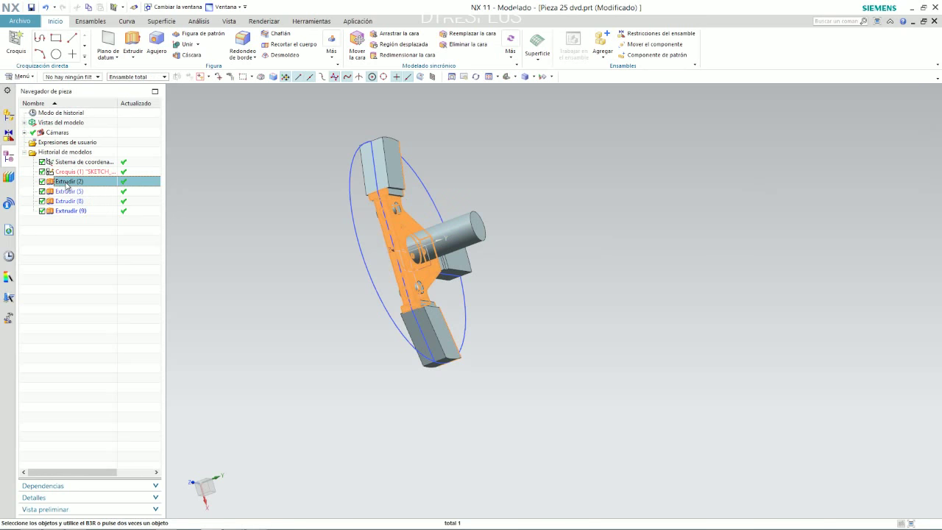
pyautogui.doubleClick(66, 182)
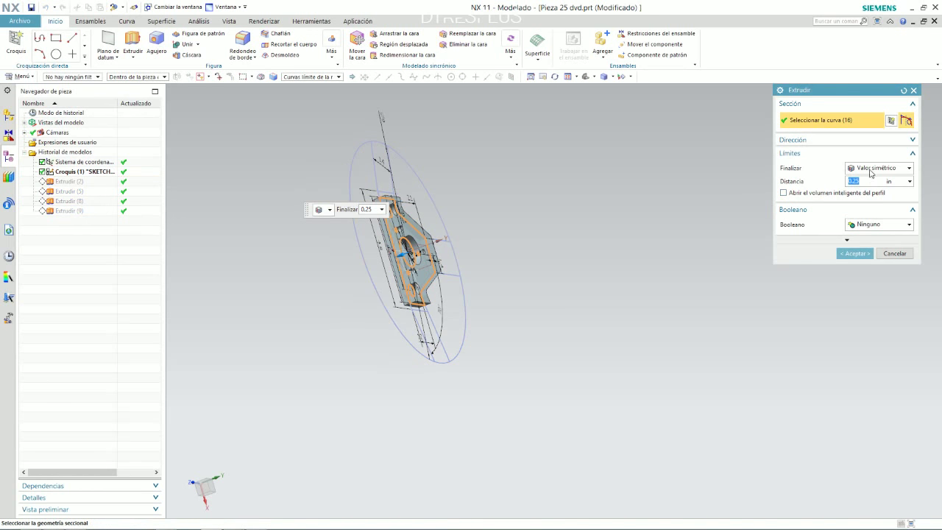
pyautogui.click(874, 168)
pyautogui.click(863, 180)
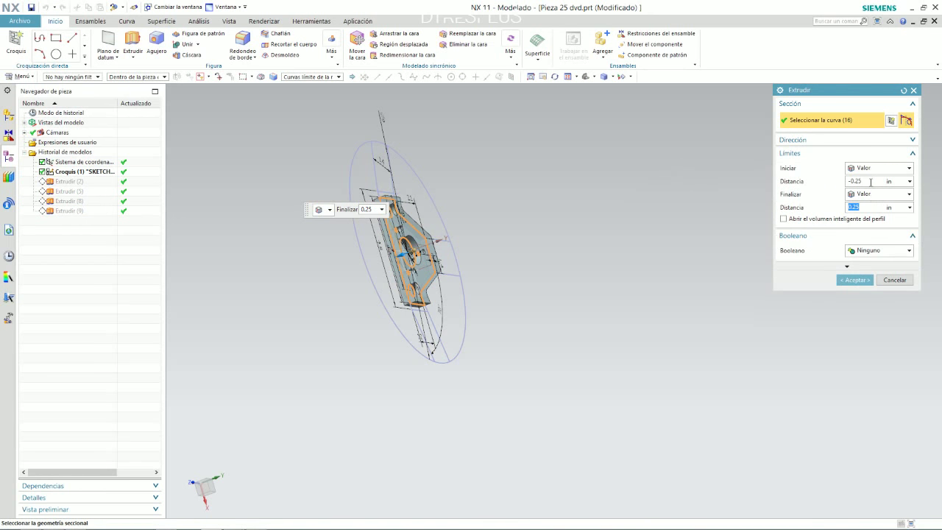
pyautogui.click(871, 182)
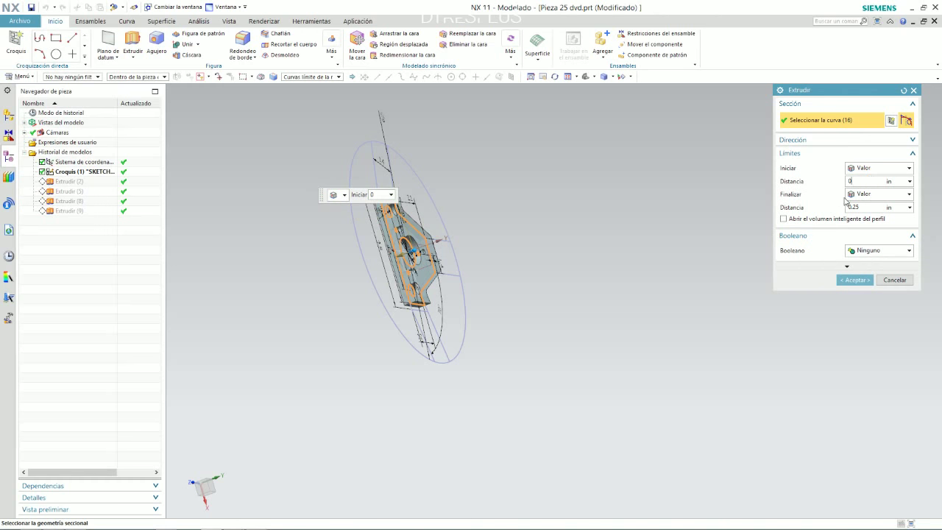
pyautogui.click(874, 208)
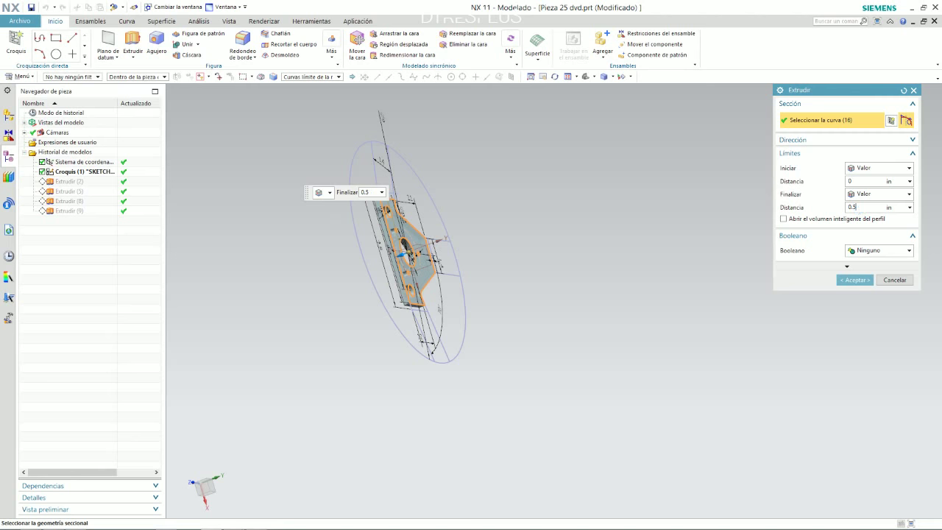
pyautogui.press('Return')
pyautogui.click(855, 280)
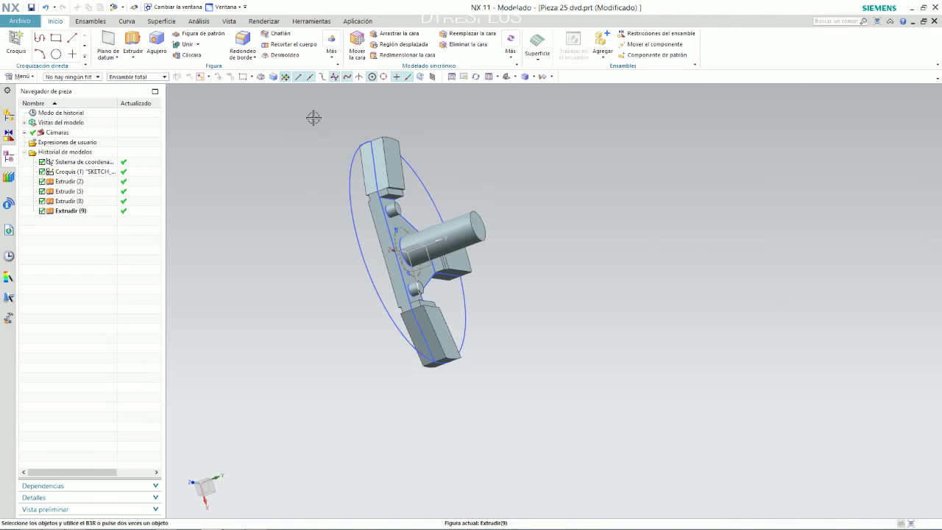
# - Change the hub's boss and step extrusion, Extrudir (5), to value limits from 0 to 0.8 in
pyautogui.doubleClick(69, 181)
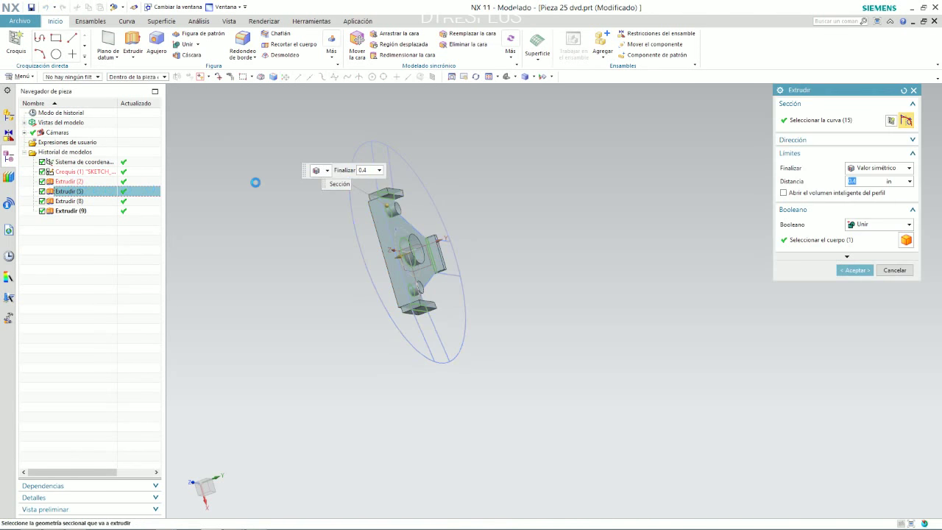
pyautogui.click(873, 170)
pyautogui.click(862, 178)
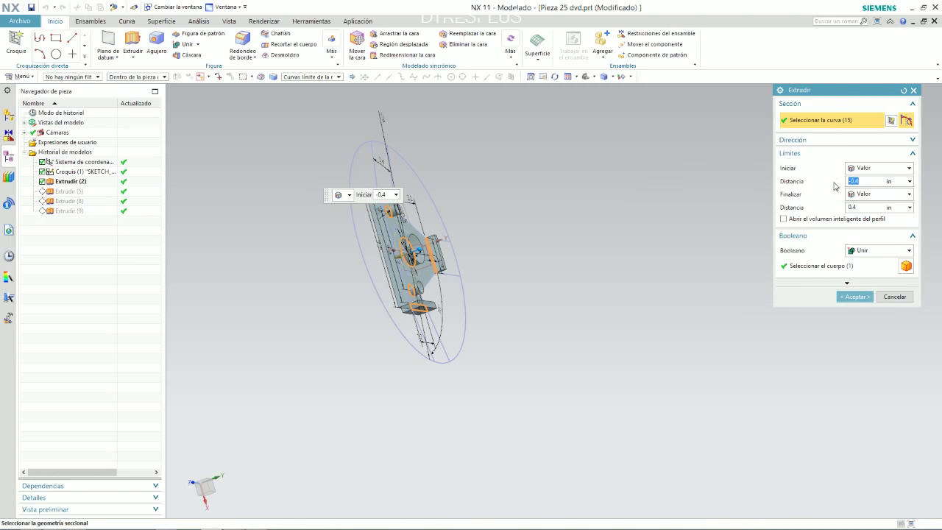
pyautogui.click(861, 206)
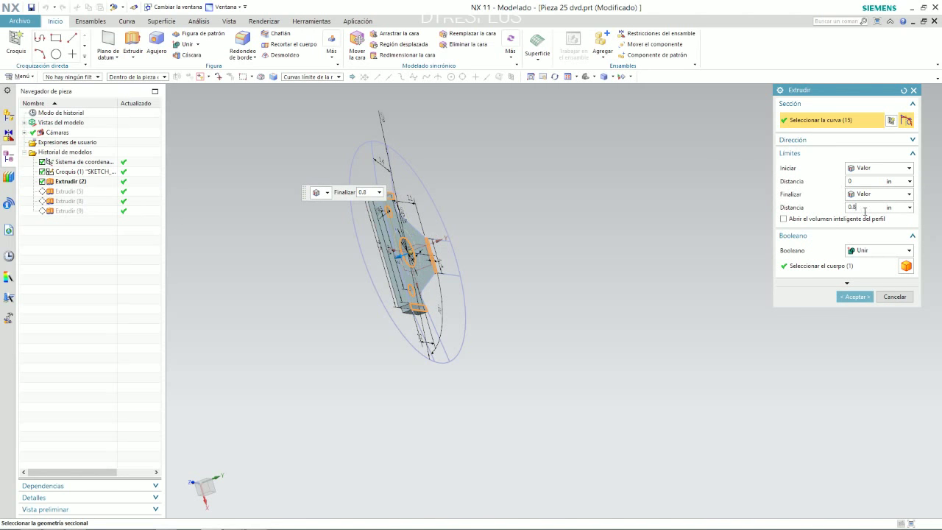
pyautogui.click(855, 297)
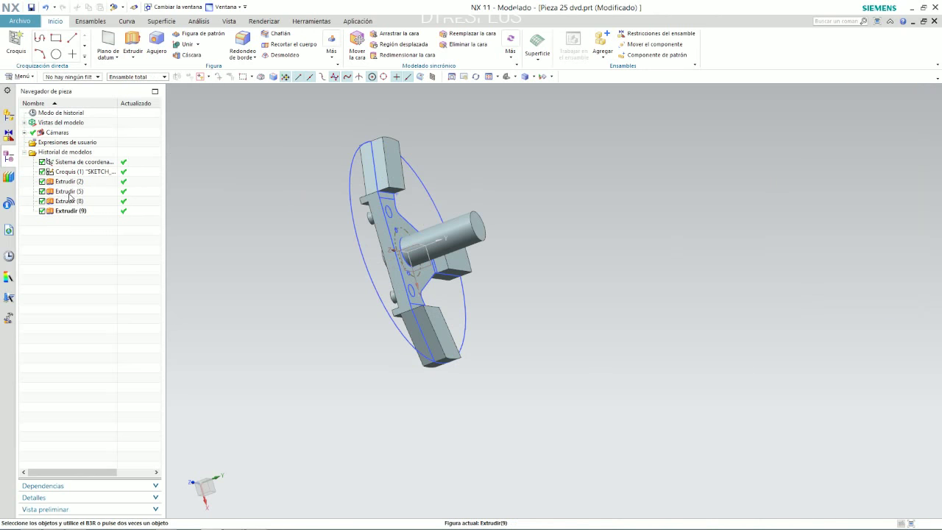
# - Change the three-spoke extrusion, Extrudir (8), to value limits starting at 0 in and increase its end distance
pyautogui.click(70, 202)
pyautogui.doubleClick(70, 201)
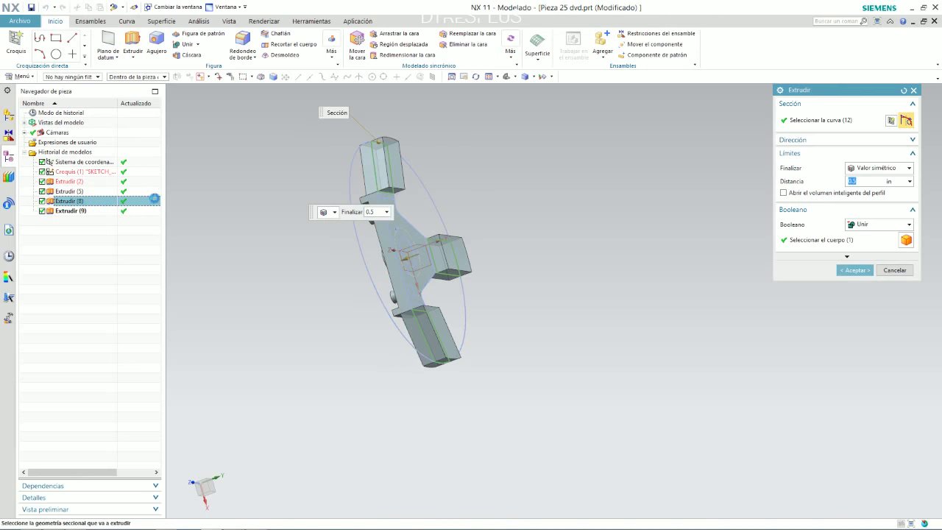
pyautogui.click(877, 168)
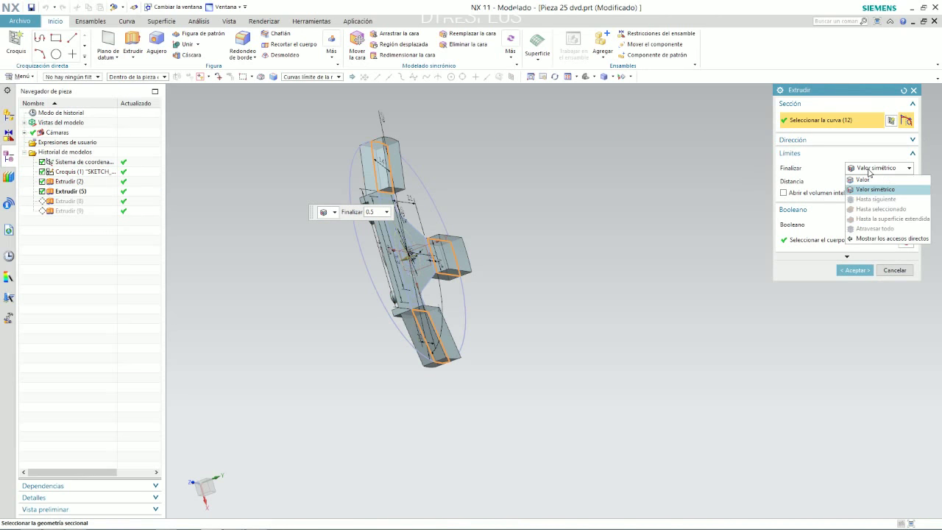
pyautogui.click(875, 181)
pyautogui.click(871, 181)
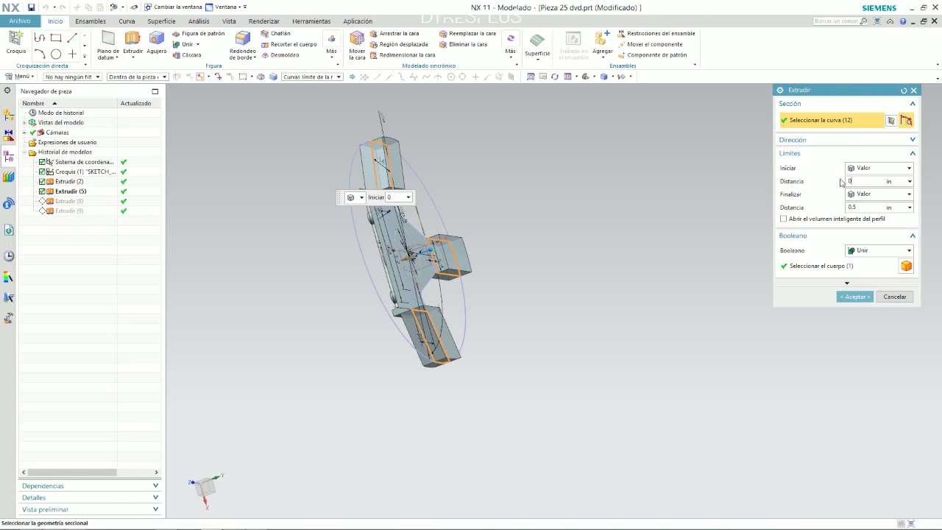
pyautogui.write('0')
pyautogui.press('Return')
pyautogui.click(865, 207)
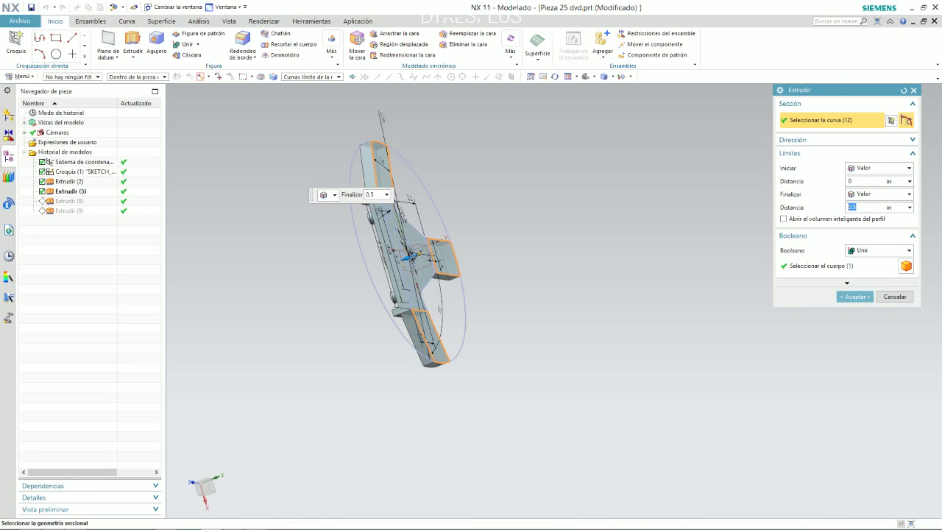
pyautogui.click(855, 297)
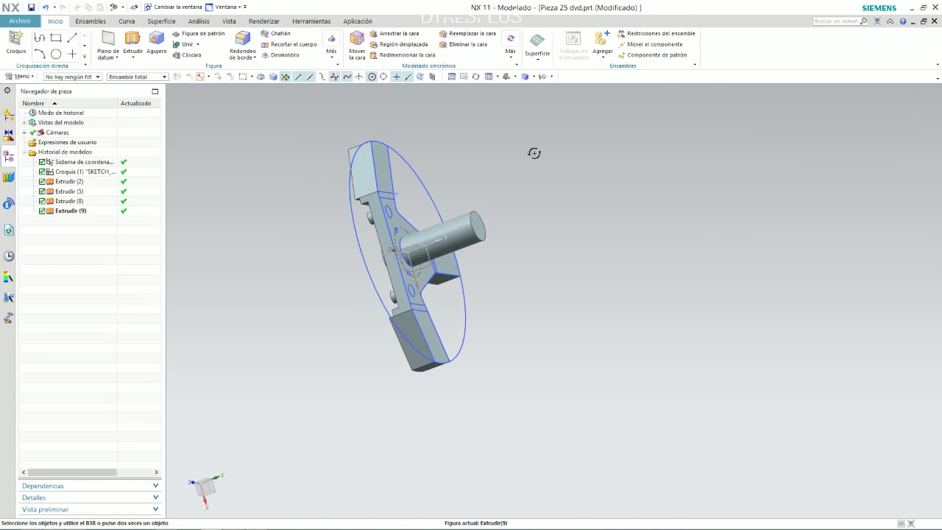
# - Shorten the central shaft extrusion by reducing its end distance
pyautogui.moveTo(535, 153); pyautogui.dragTo(452, 251, button='middle')
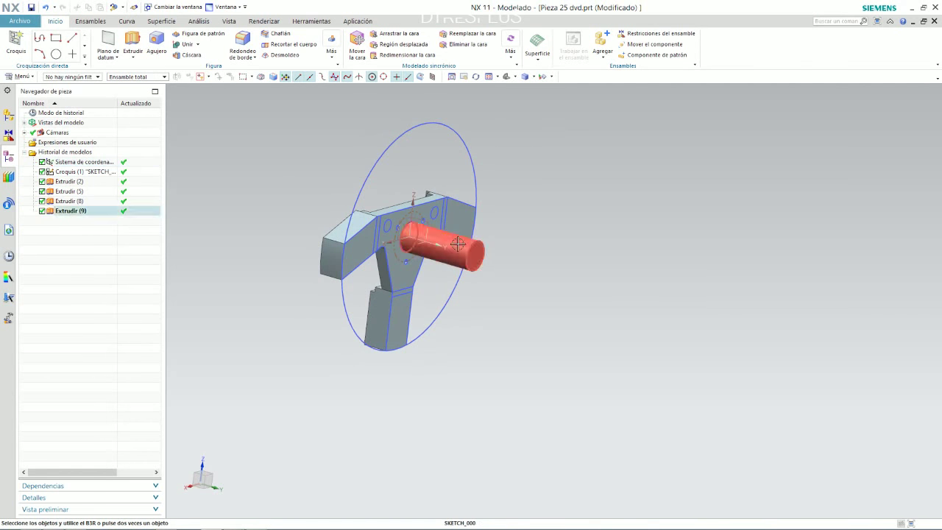
pyautogui.doubleClick(458, 243)
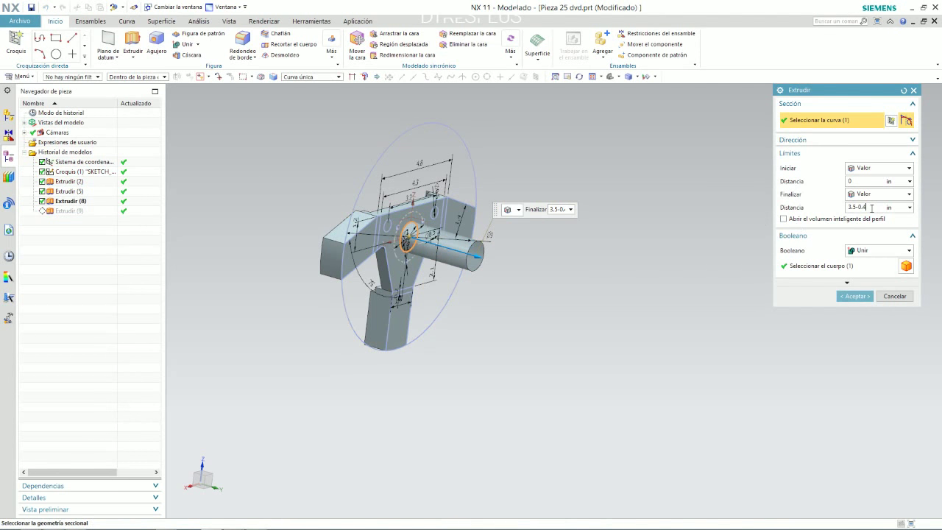
pyautogui.click(855, 296)
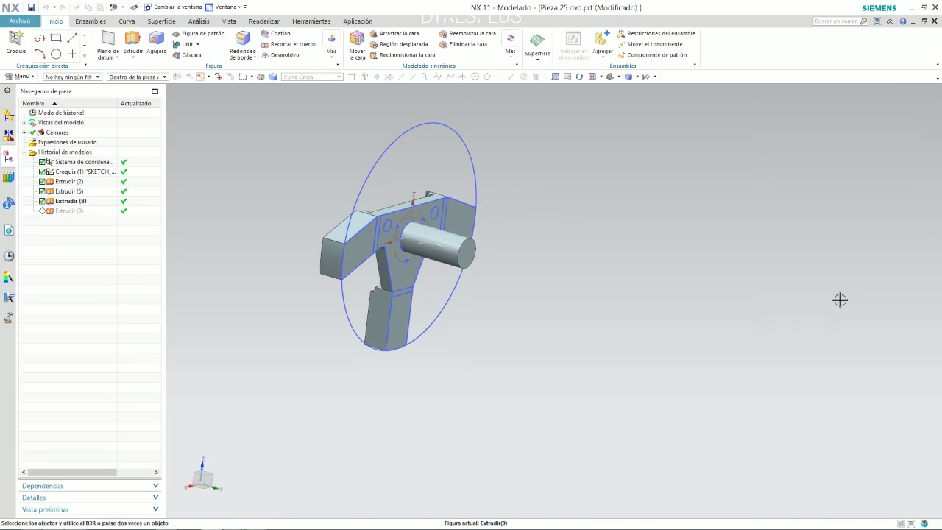
# - Start a new sketch on the YZ plane of the datum coordinate system
pyautogui.moveTo(581, 166); pyautogui.dragTo(625, 151, button='middle')
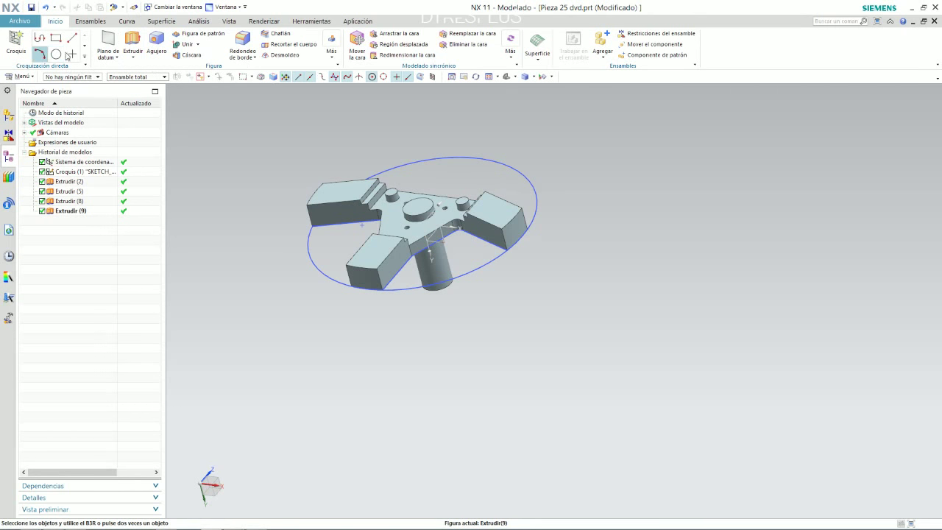
pyautogui.click(15, 43)
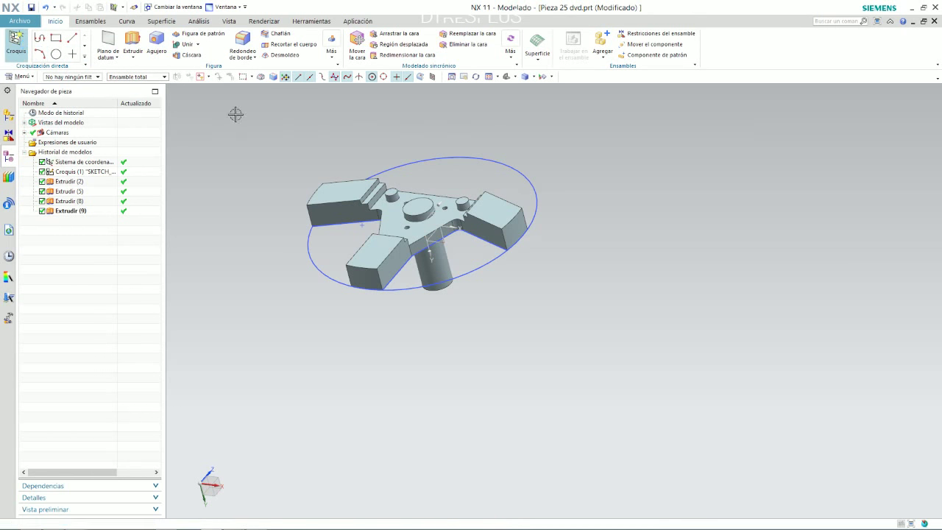
pyautogui.moveTo(480, 162)
pyautogui.mouseDown(button='middle')
pyautogui.moveTo(439, 165)
pyautogui.moveTo(432, 199)
pyautogui.moveTo(405, 168)
pyautogui.moveTo(446, 240)
pyautogui.mouseUp(button='middle')
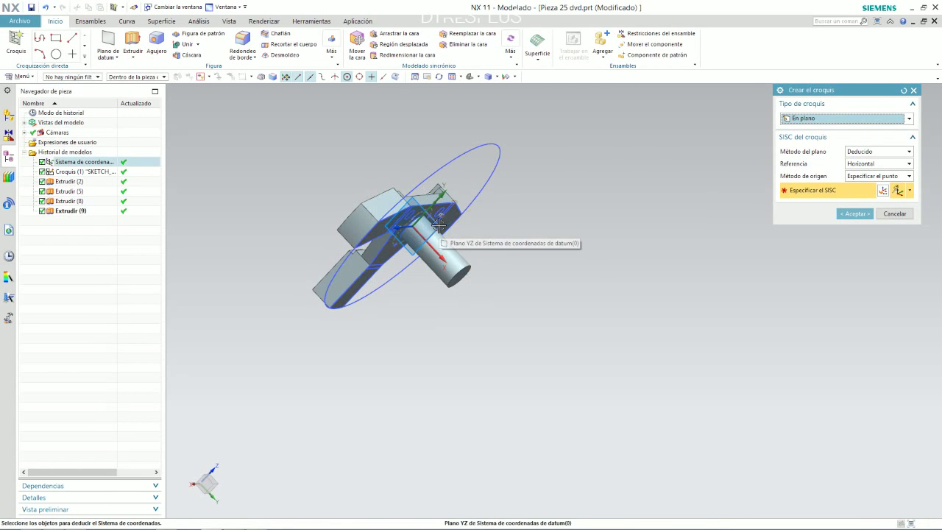
pyautogui.click(446, 241)
pyautogui.middleClick(511, 228)
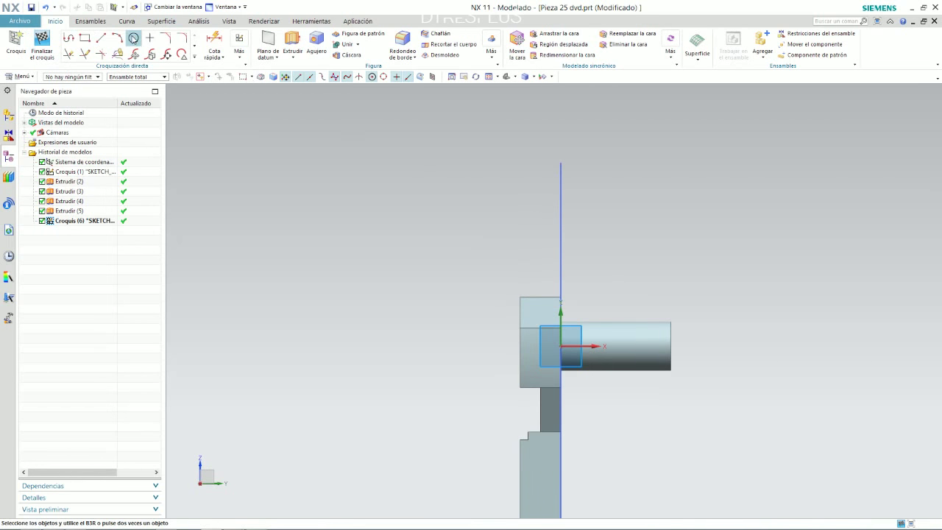
# - Sketch a 1 in diameter circle centred about 4.5 in above the origin and 1.3 in from the vertical axis, opposite the shaft
pyautogui.click(134, 38)
pyautogui.click(507, 161)
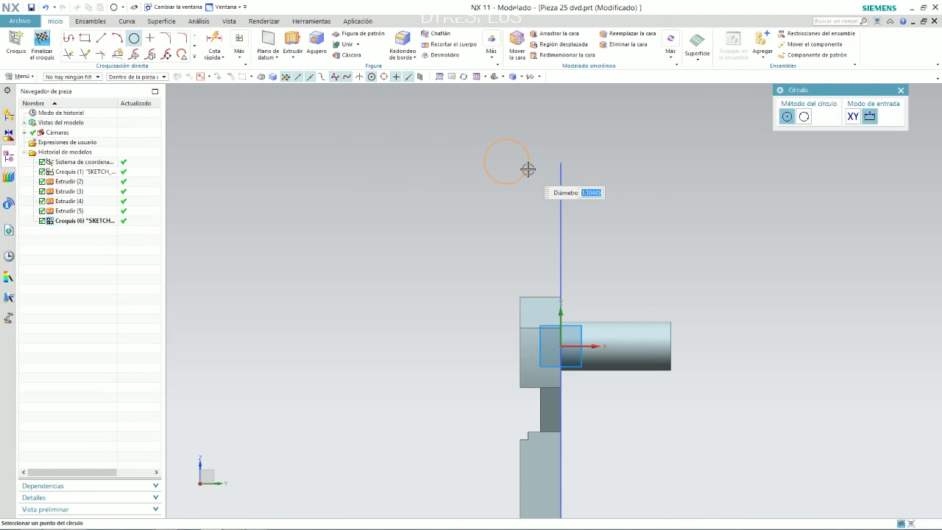
pyautogui.write('1')
pyautogui.press('Return')
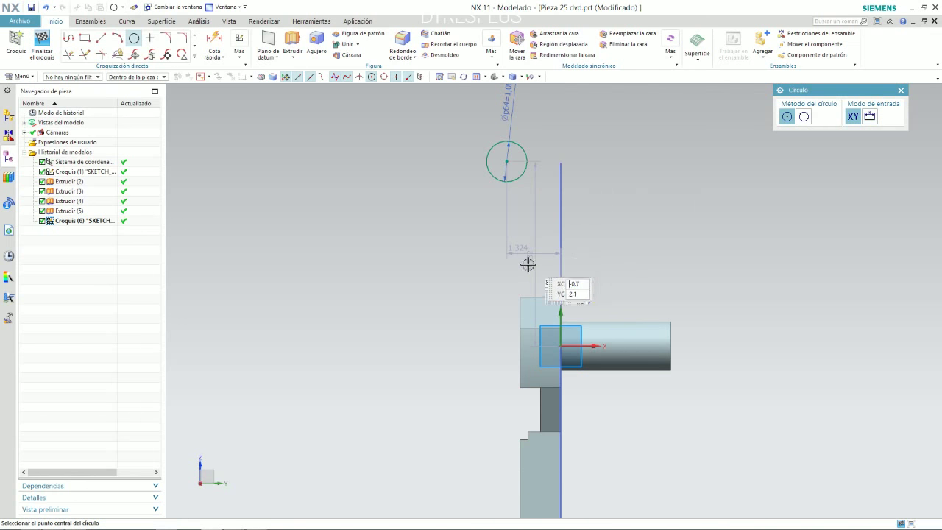
pyautogui.press('Escape')
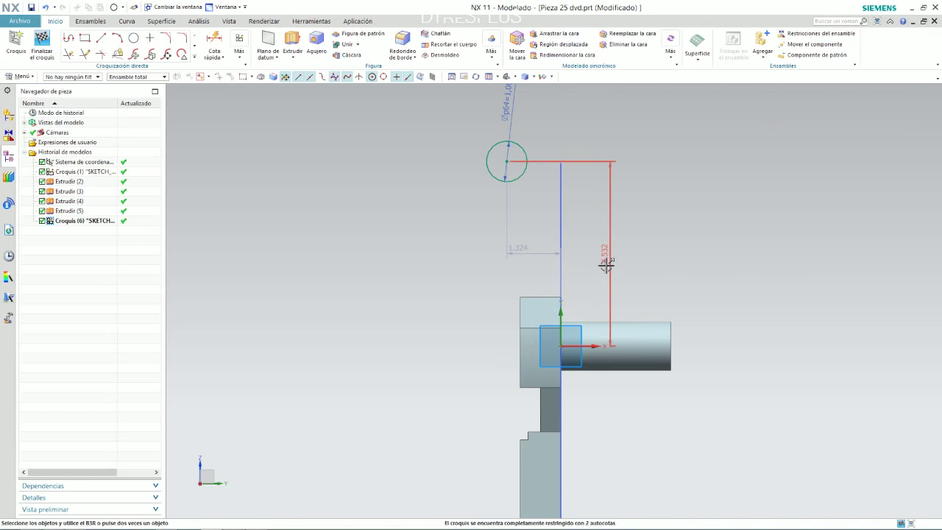
# - Set the circle centre's vertical distance from the origin to 4.5 in and its horizontal distance to 0.5 in
pyautogui.doubleClick(630, 266)
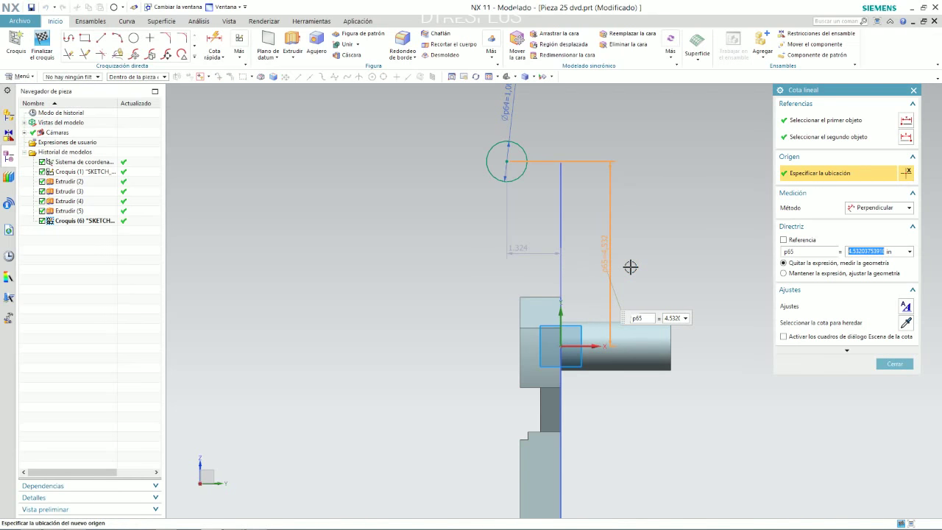
pyautogui.write('4.5')
pyautogui.press('Return')
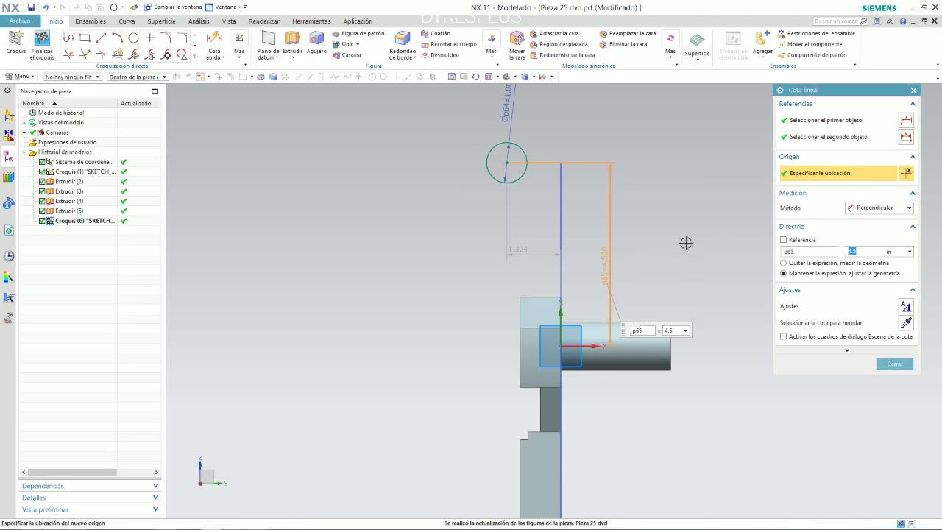
pyautogui.doubleClick(524, 252)
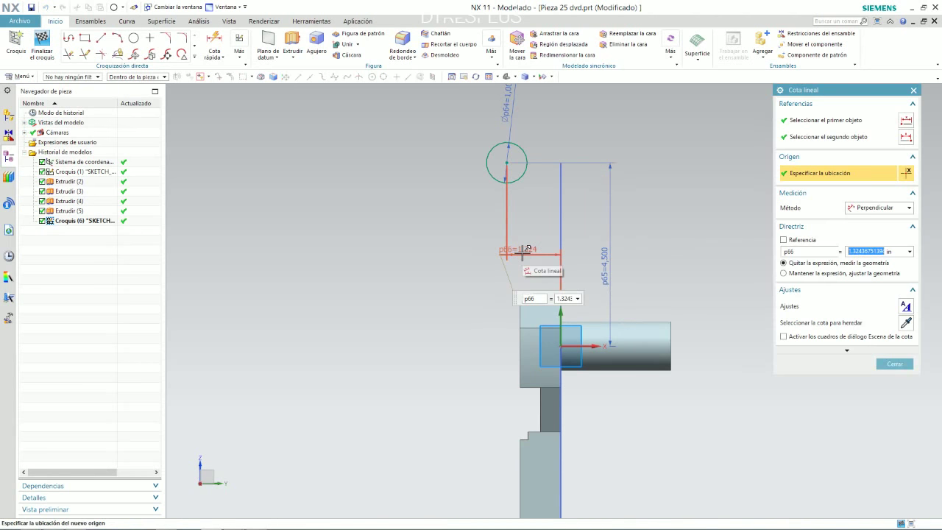
pyautogui.write('1')
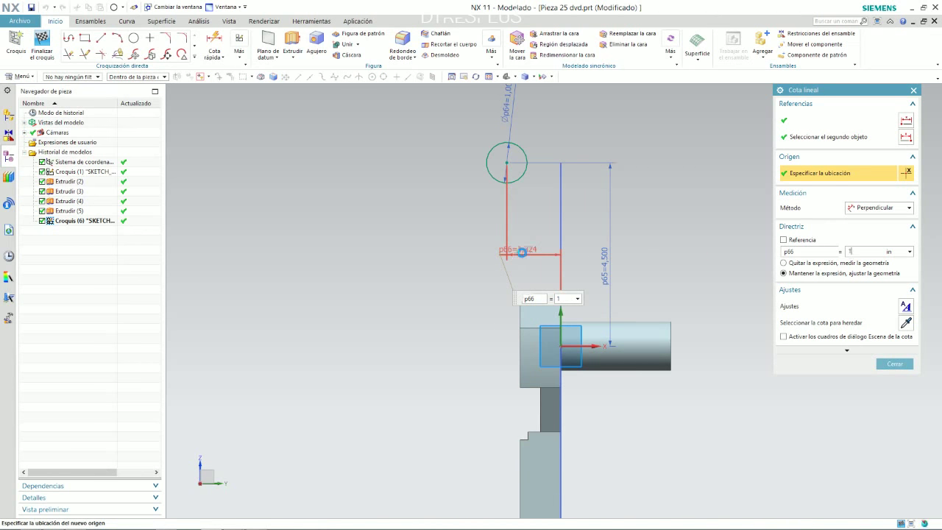
pyautogui.press('Return')
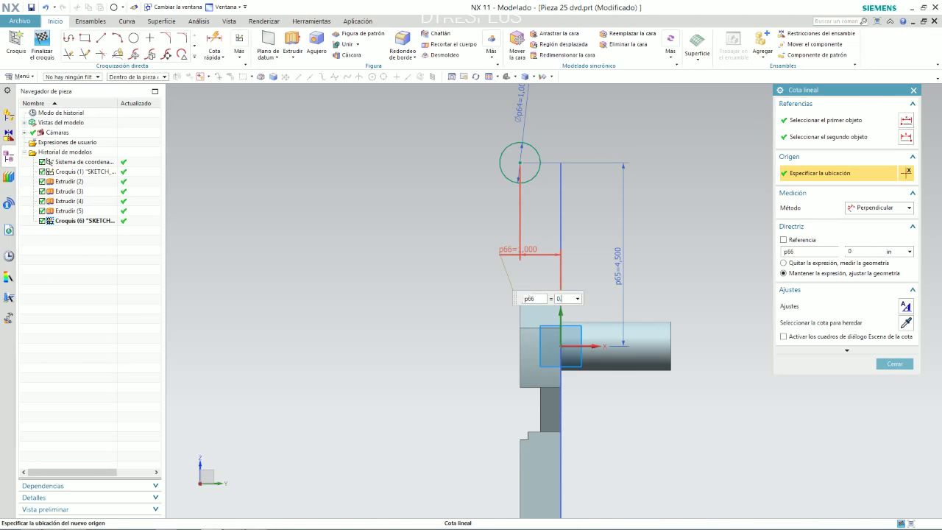
pyautogui.write('5')
pyautogui.press('Return')
pyautogui.middleClick(601, 254)
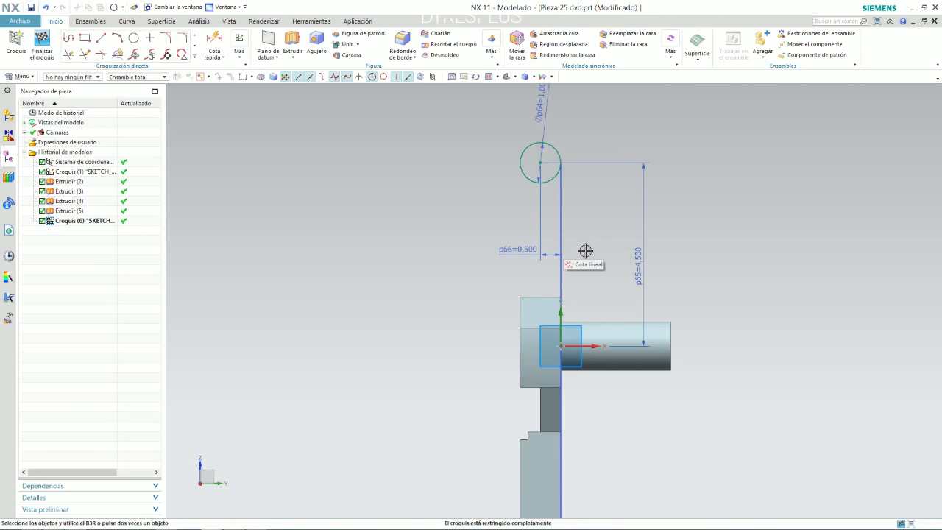
# - Check the rim section in the reference drawing and highlight the spoke extrusion to compare it with the sketched circle
pyautogui.hotkey('alt', 'Tab')
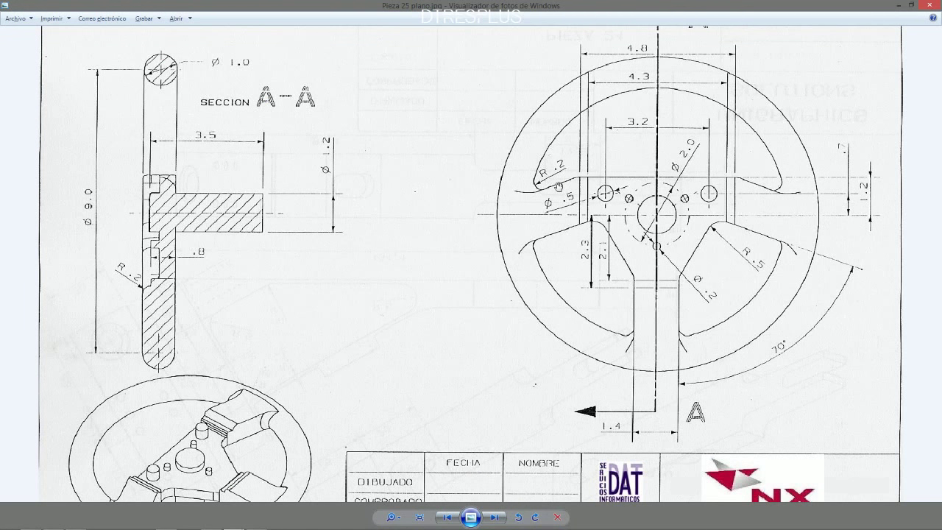
pyautogui.hotkey('alt', 'Tab')
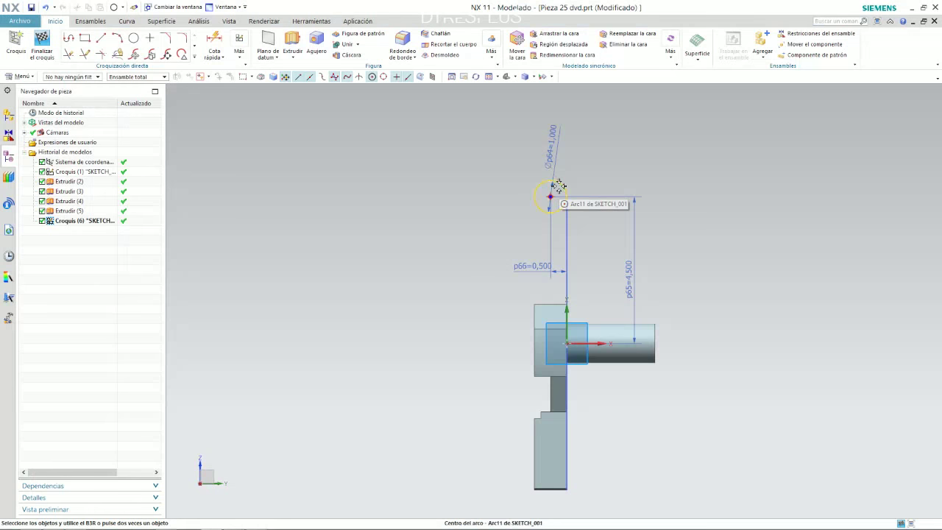
pyautogui.click(540, 454)
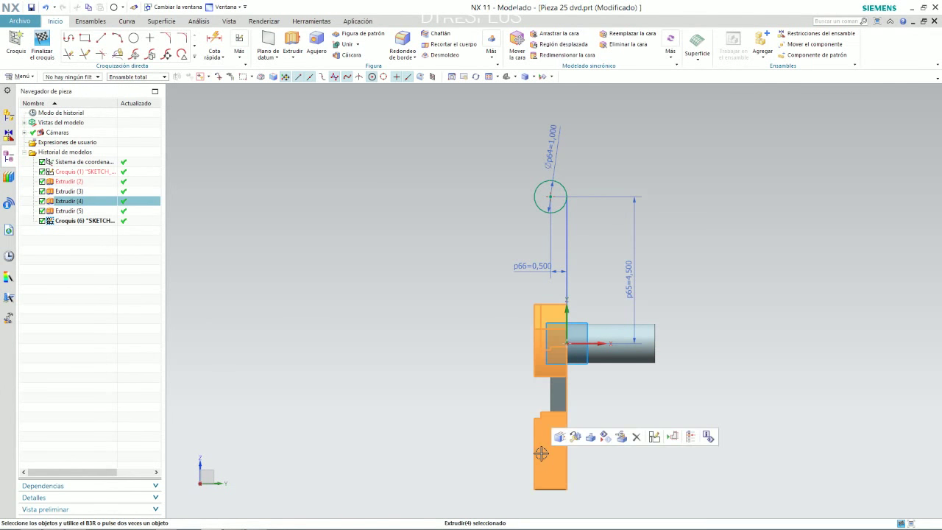
pyautogui.moveTo(505, 370)
pyautogui.mouseDown(button='middle')
pyautogui.moveTo(544, 321)
pyautogui.moveTo(489, 374)
pyautogui.mouseUp(button='middle')
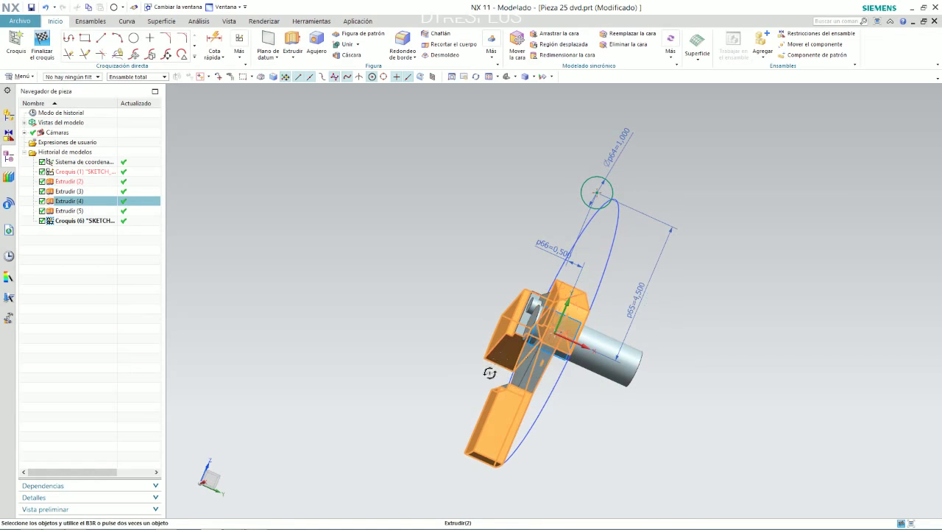
# - Review the settings of the second spoke plate extrusion without editing them, and finish the rim section sketch
pyautogui.doubleClick(544, 331)
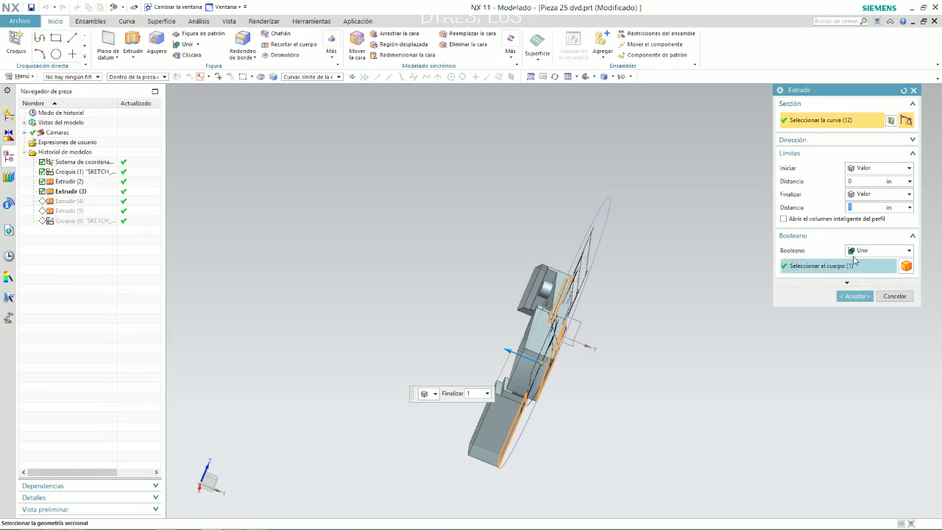
pyautogui.click(856, 296)
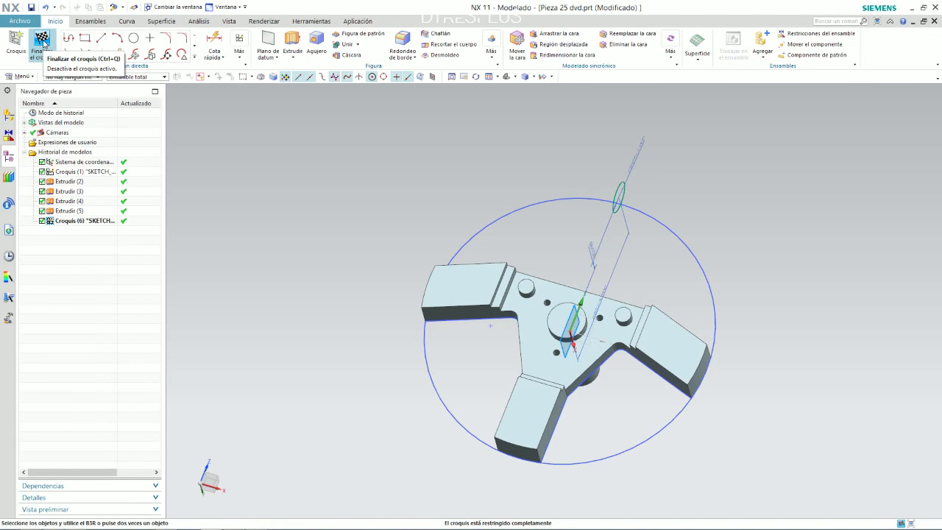
pyautogui.click(42, 42)
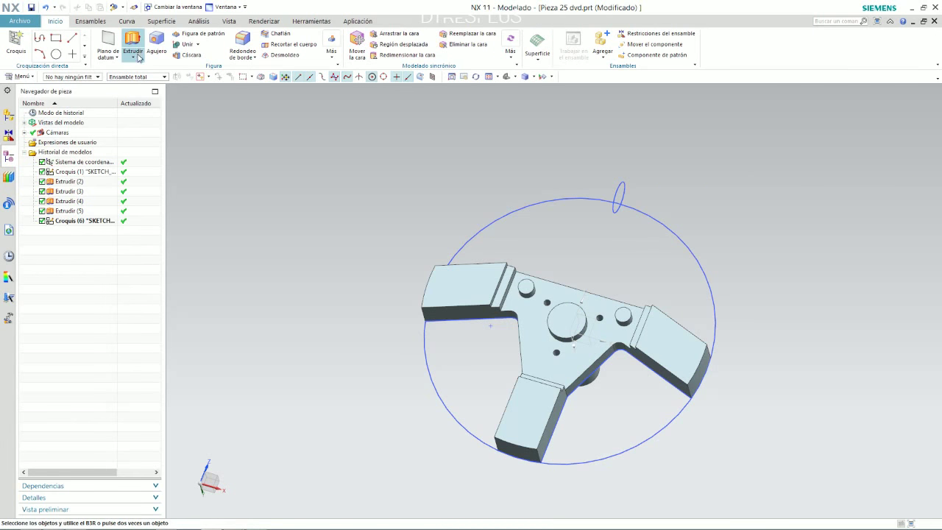
# - Revolve the rim's circular section from 0 to 360° about the datum Y axis through the coordinate system origin, without a boolean
pyautogui.click(133, 57)
pyautogui.click(134, 57)
pyautogui.click(133, 57)
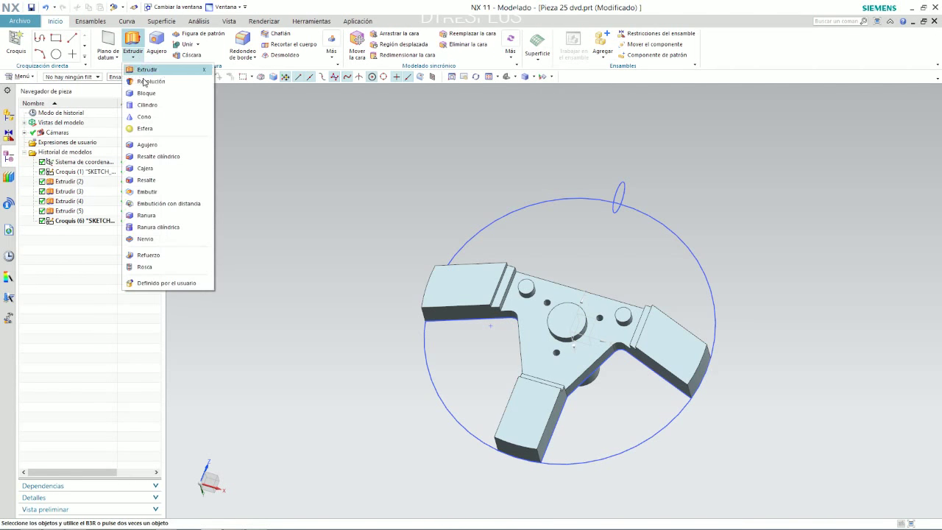
pyautogui.click(151, 70)
pyautogui.click(618, 194)
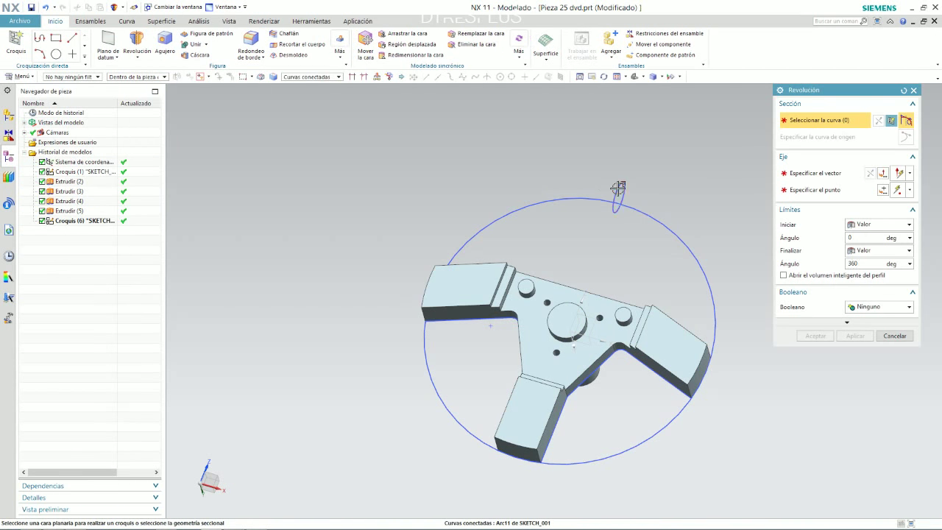
pyautogui.click(819, 175)
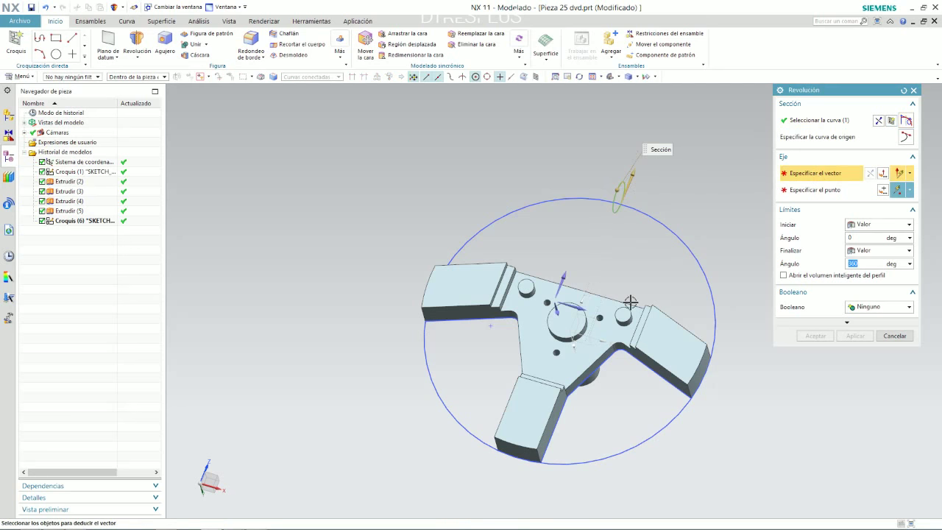
pyautogui.click(575, 346)
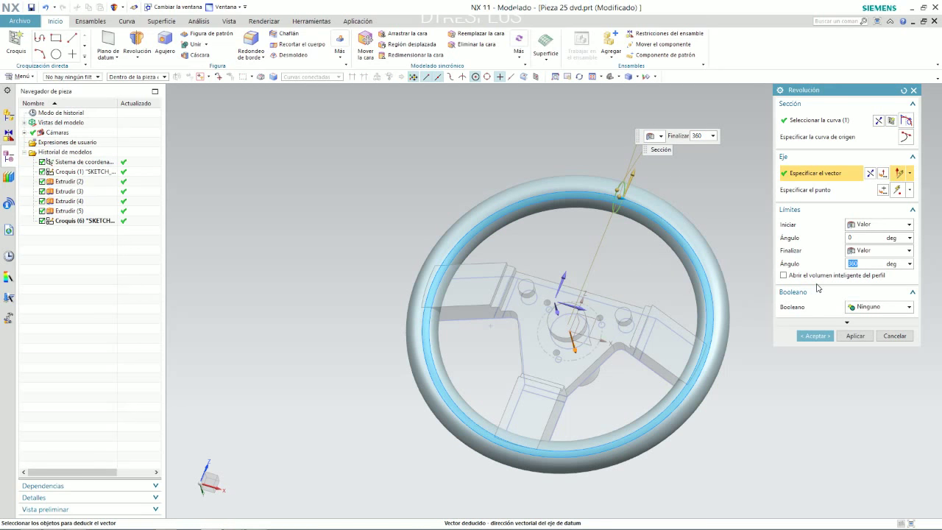
pyautogui.click(809, 189)
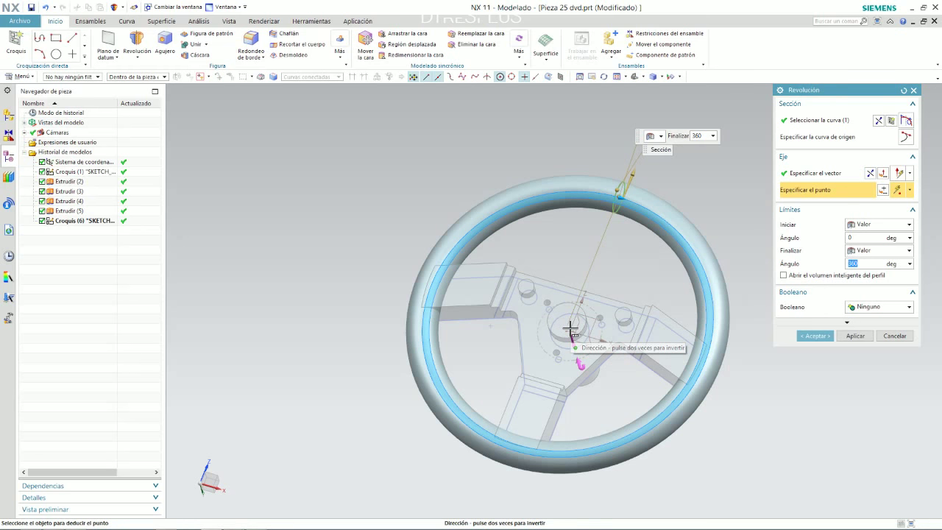
pyautogui.moveTo(486, 347); pyautogui.dragTo(519, 351, button='middle')
pyautogui.scroll(5, 553, 343)
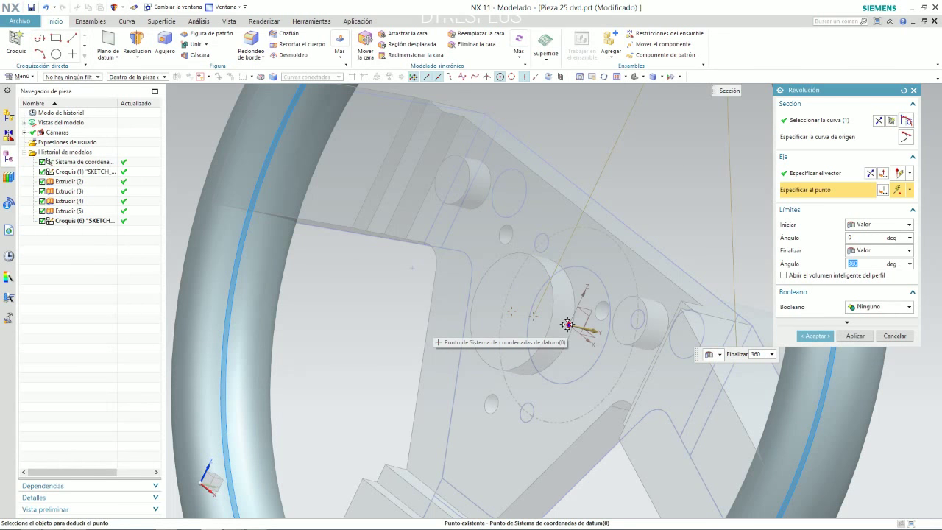
pyautogui.click(567, 324)
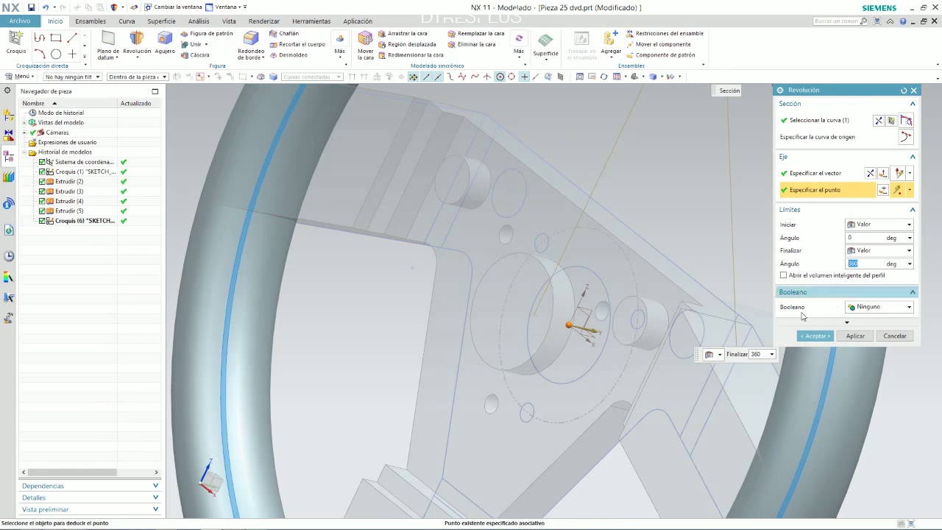
pyautogui.click(816, 335)
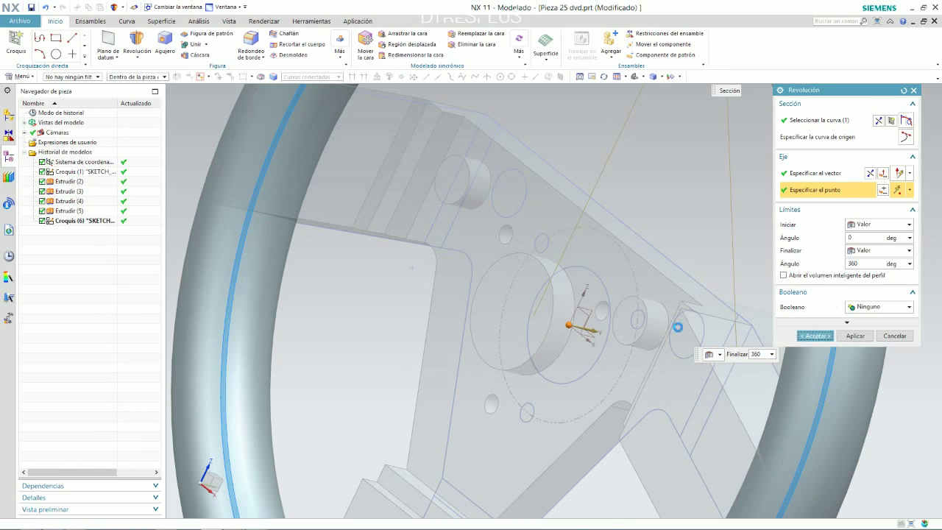
# - Round the hub-side top edges of the two side spokes' raised pads with a 0.2 in edge blend, checking the radius in the reference drawing
pyautogui.scroll(-5, 633, 235)
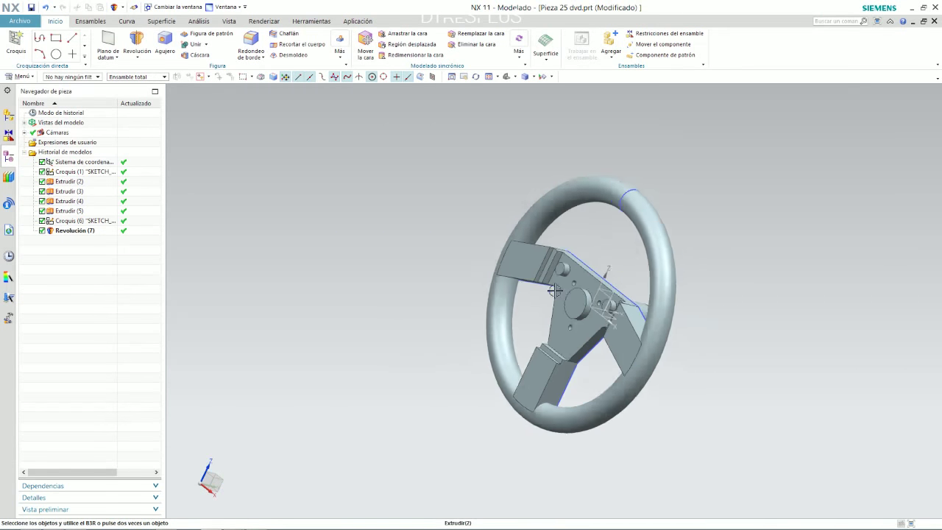
pyautogui.moveTo(626, 243); pyautogui.dragTo(608, 209, button='middle')
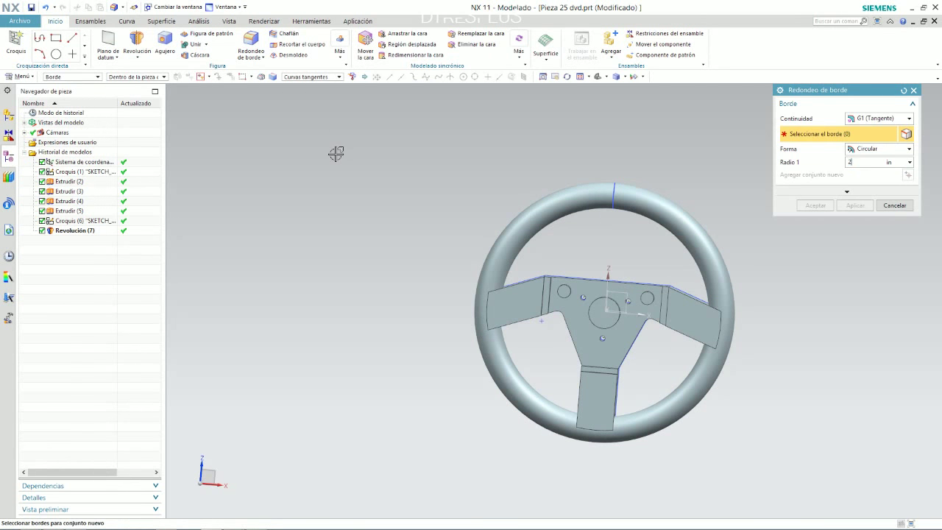
pyautogui.scroll(3, 544, 265)
pyautogui.moveTo(551, 282); pyautogui.dragTo(530, 251, button='middle')
pyautogui.click(530, 251)
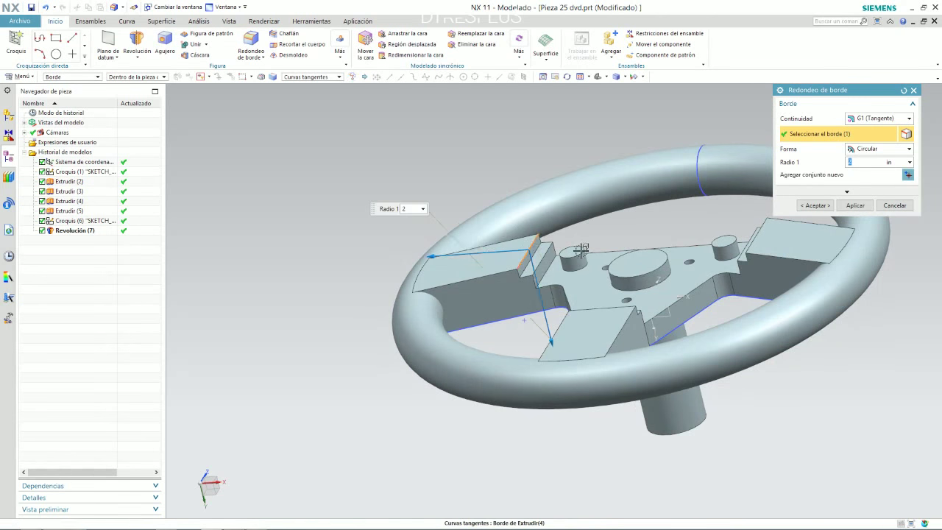
pyautogui.click(756, 237)
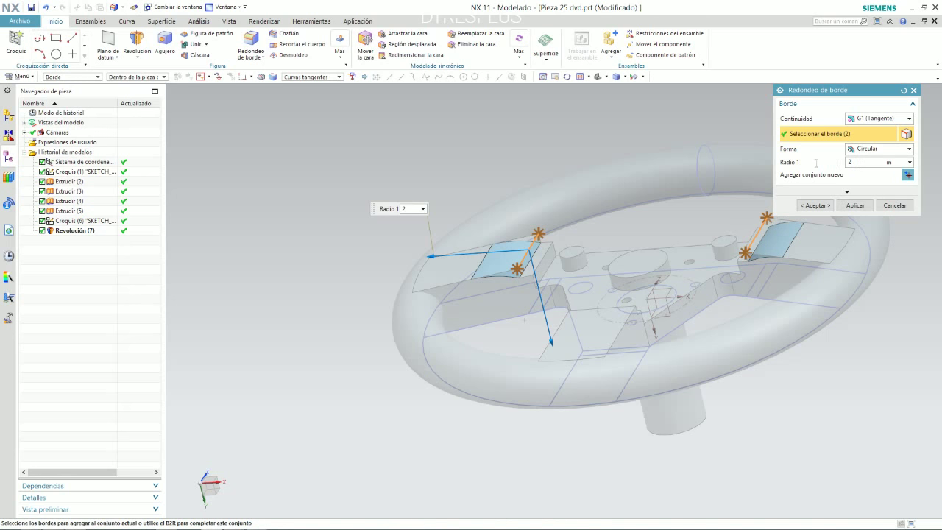
pyautogui.press('Return')
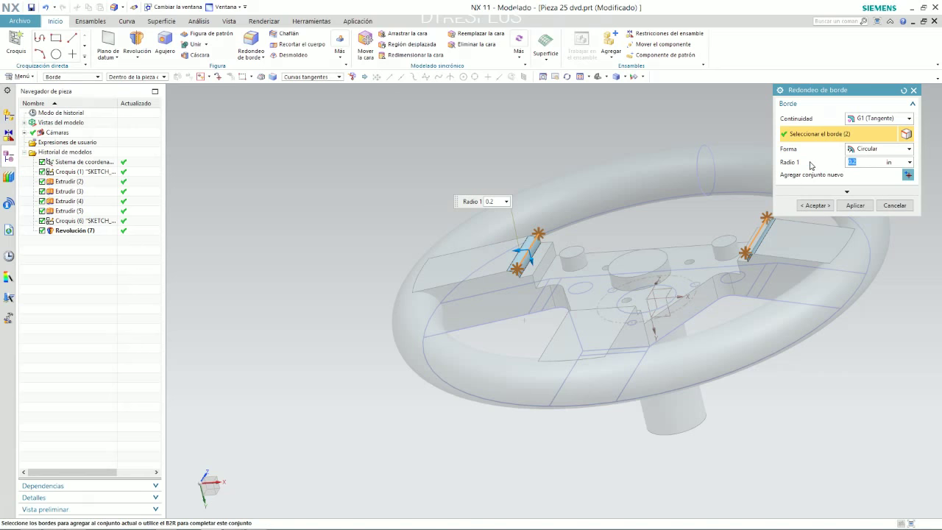
pyautogui.hotkey('alt', 'Tab')
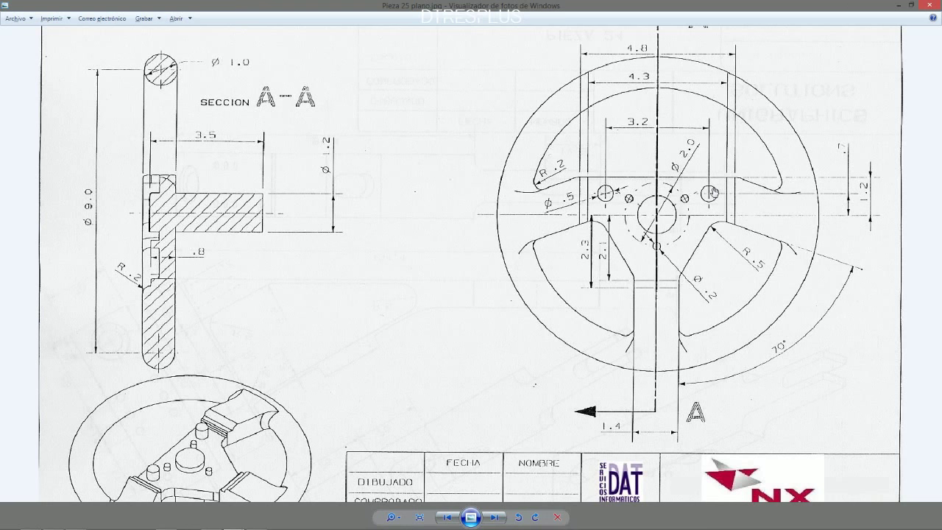
pyautogui.hotkey('alt', 'Tab')
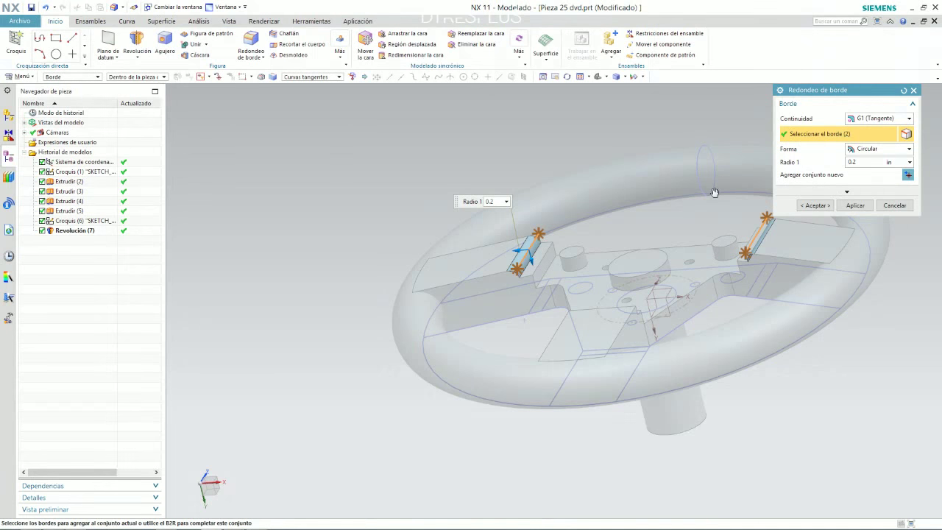
pyautogui.hotkey('alt', 'Tab')
pyautogui.hotkey('alt', 'Tab')
pyautogui.click(847, 206)
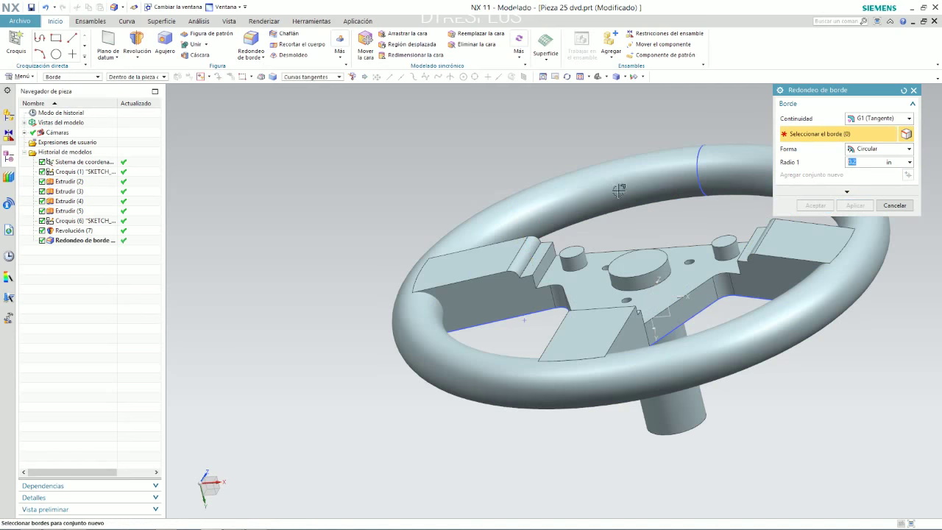
# - Check the remaining fillets in the reference drawing and read the information listing of the rim revolution
pyautogui.hotkey('ctrl', 'alt', 'f')
pyautogui.hotkey('alt', 'Tab')
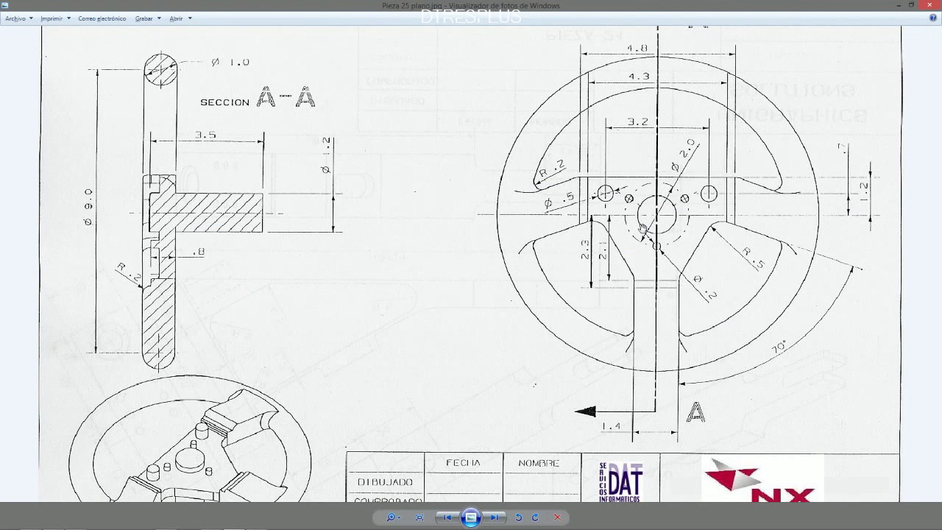
pyautogui.hotkey('alt', 'Tab')
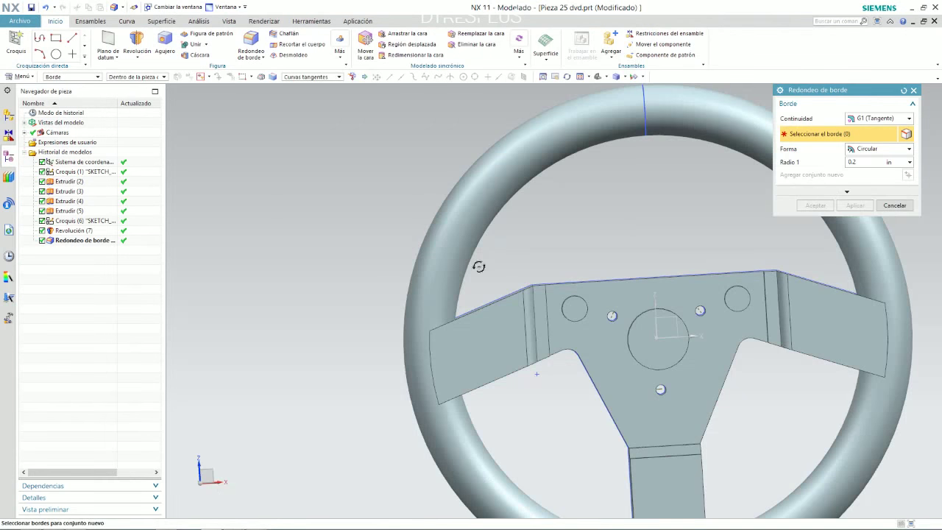
pyautogui.moveTo(479, 267); pyautogui.dragTo(446, 330, button='middle')
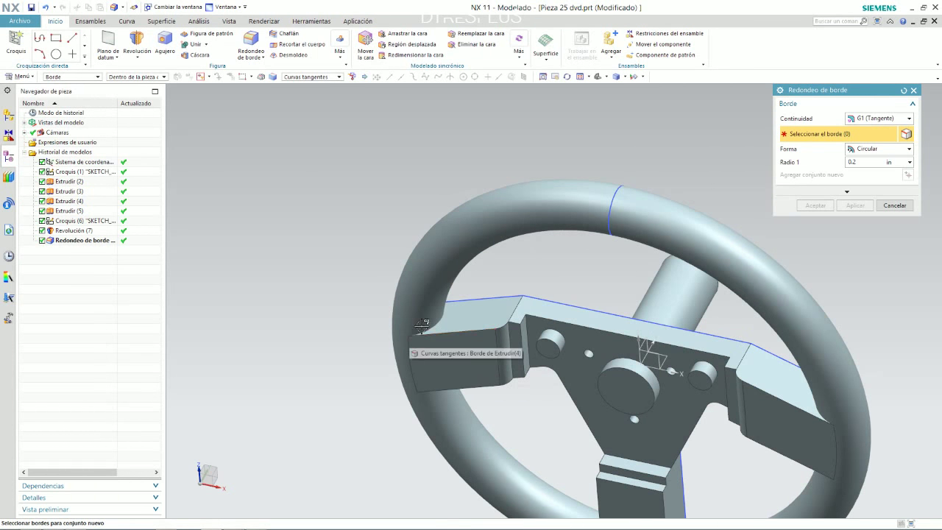
pyautogui.click(65, 234)
pyautogui.hotkey('ctrl', 'i')
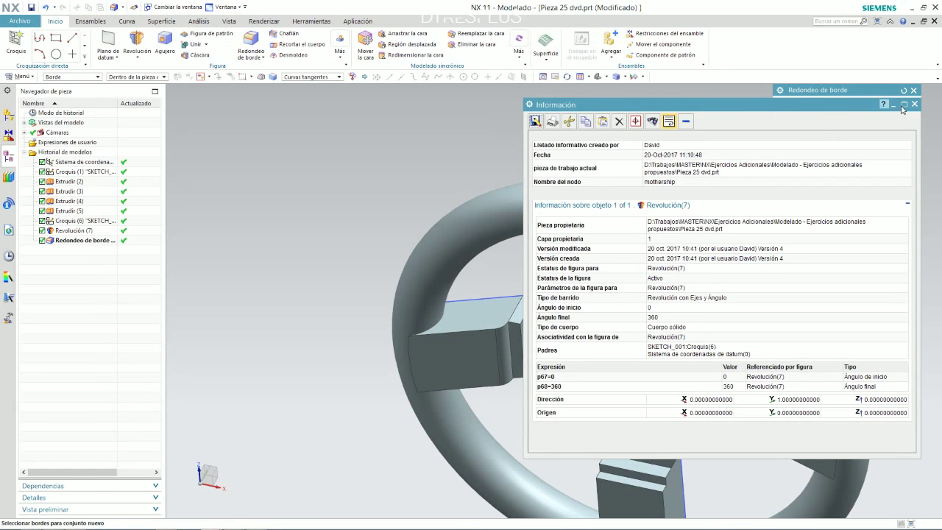
pyautogui.click(915, 104)
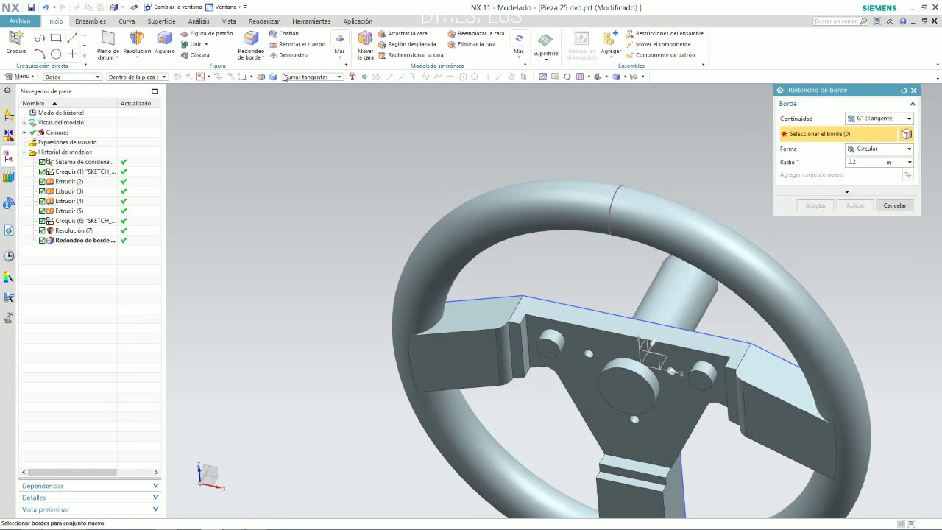
pyautogui.click(306, 77)
pyautogui.click(313, 85)
pyautogui.click(428, 328)
pyautogui.press('Escape')
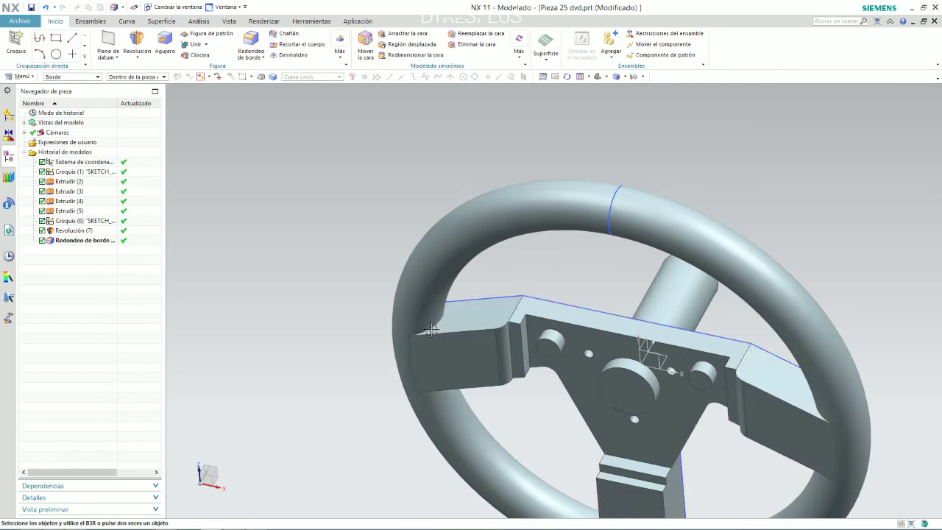
pyautogui.scroll(5, 431, 329)
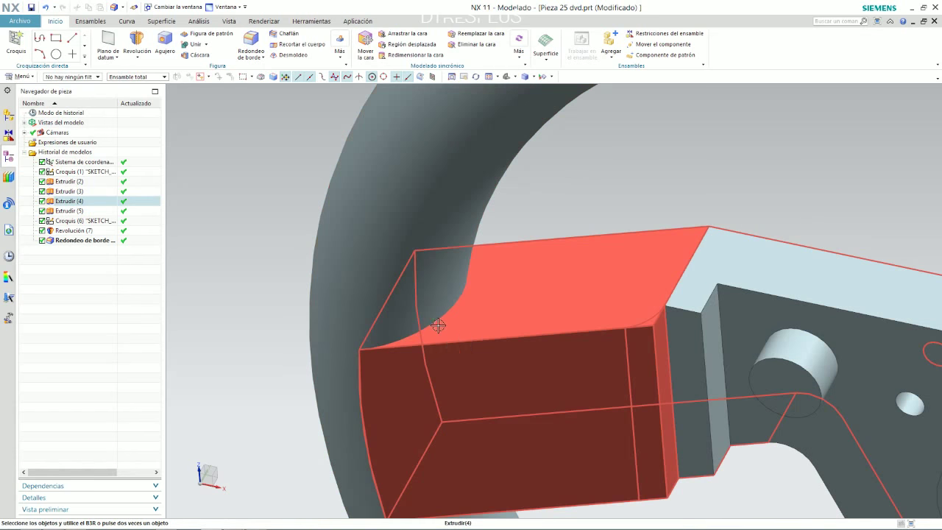
pyautogui.scroll(-5, 537, 271)
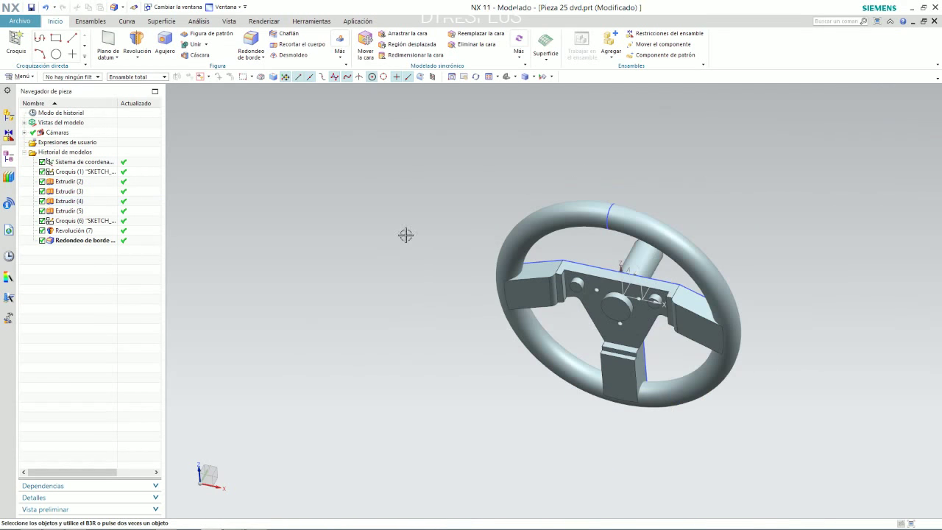
# - Edit the rim revolution and set its boolean to Unir so it joins the spoke body
pyautogui.click(81, 232)
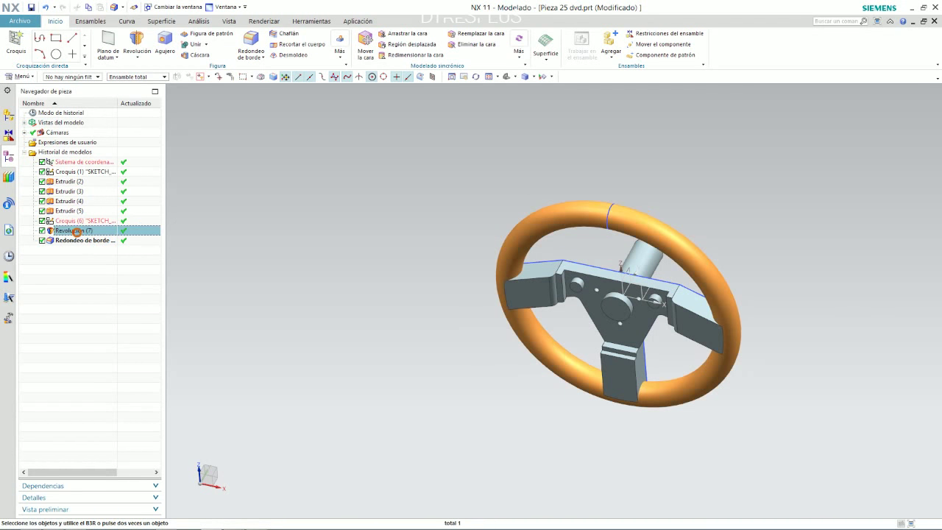
pyautogui.doubleClick(76, 232)
pyautogui.click(883, 307)
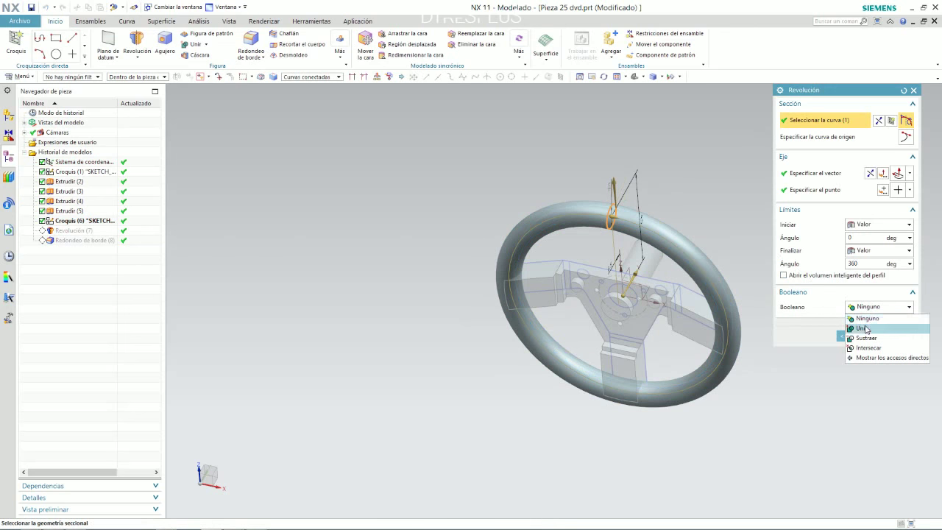
pyautogui.click(863, 328)
pyautogui.click(851, 351)
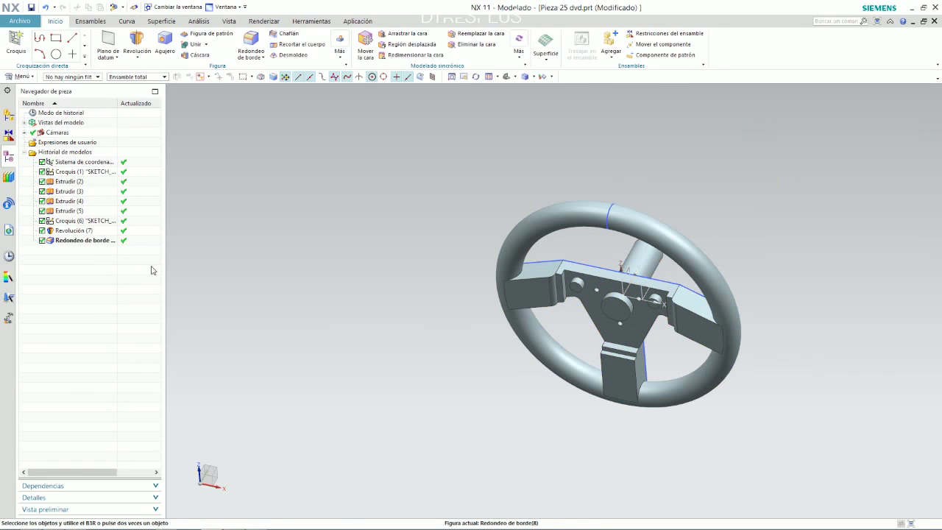
# - Start a 0.2 in circular edge blend and include the upper and lower edges where the two side spokes meet the rim
pyautogui.click(251, 46)
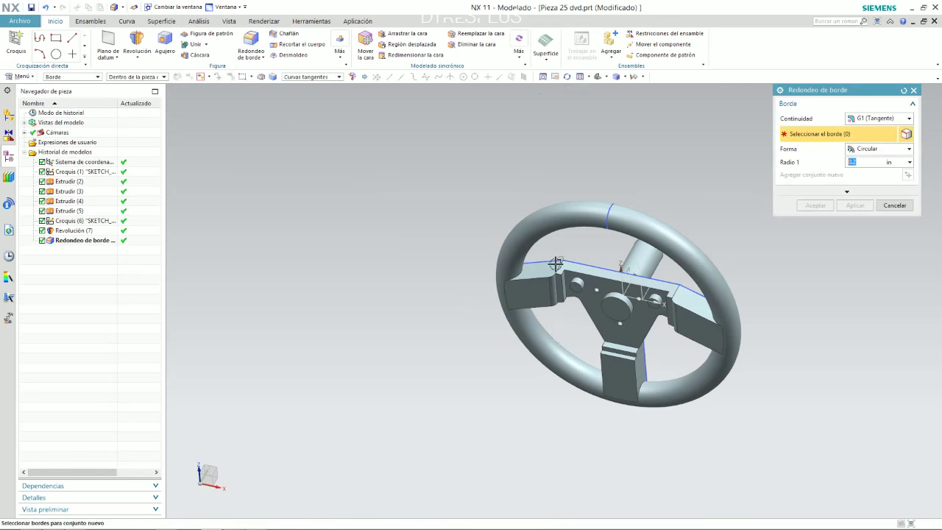
pyautogui.scroll(5, 541, 265)
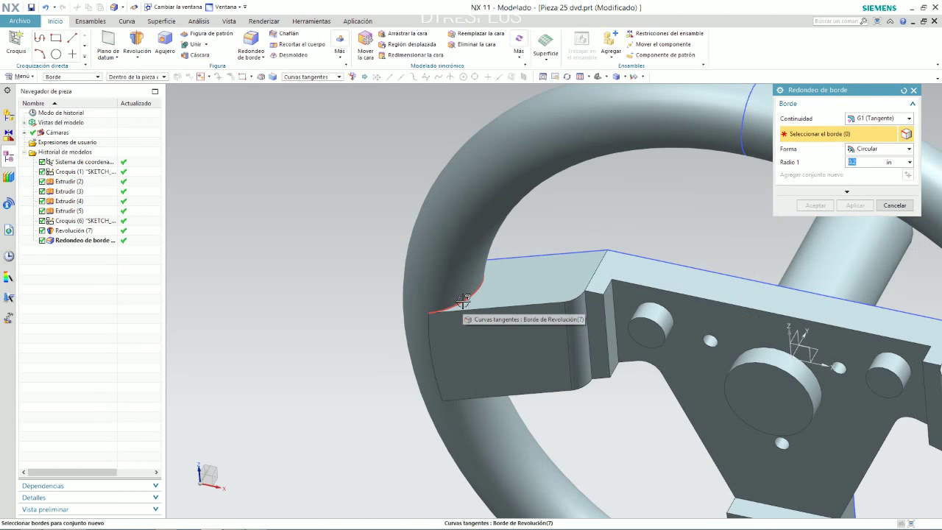
pyautogui.click(463, 301)
pyautogui.moveTo(476, 293); pyautogui.dragTo(477, 307, button='middle')
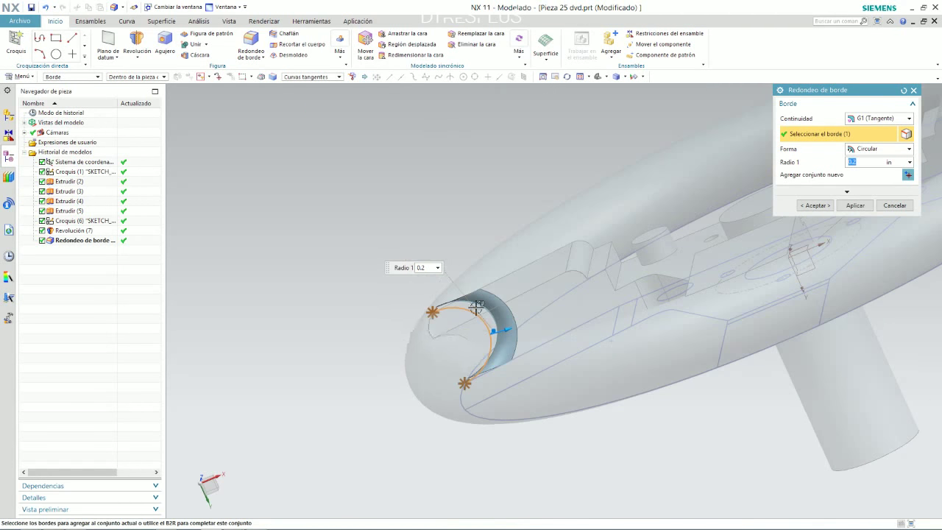
pyautogui.click(465, 339)
pyautogui.scroll(-5, 471, 342)
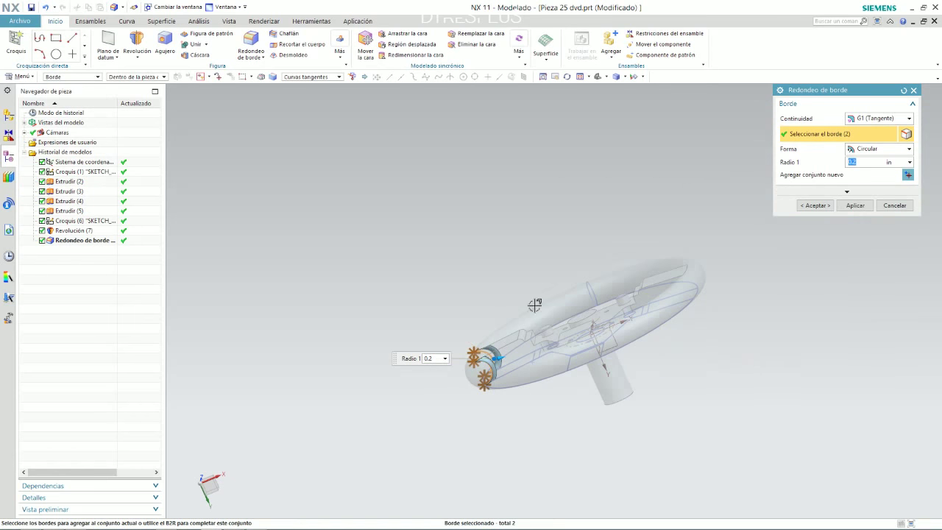
pyautogui.moveTo(535, 305); pyautogui.dragTo(694, 273, button='middle')
pyautogui.scroll(5, 694, 273)
pyautogui.click(727, 307)
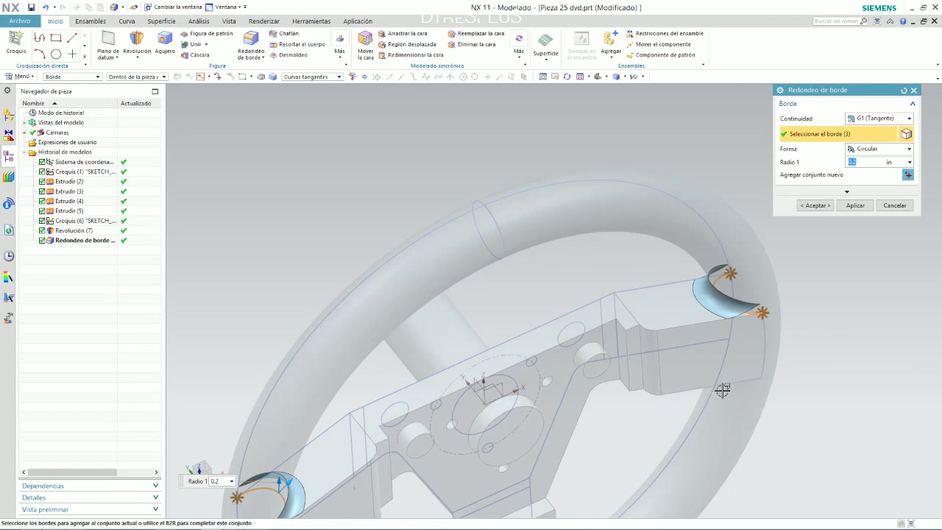
pyautogui.moveTo(722, 390); pyautogui.dragTo(710, 456, button='middle')
pyautogui.scroll(3, 709, 471)
pyautogui.click(723, 429)
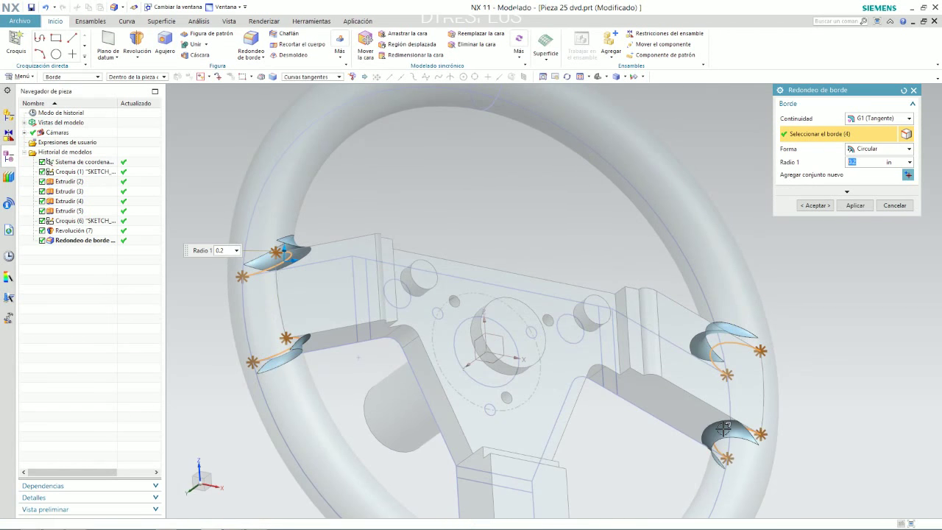
# - Check the fillets in the reference drawing, add the lower spoke pad's hub-side top edge to the 0.2 in blend and create it
pyautogui.hotkey('alt', 'Tab')
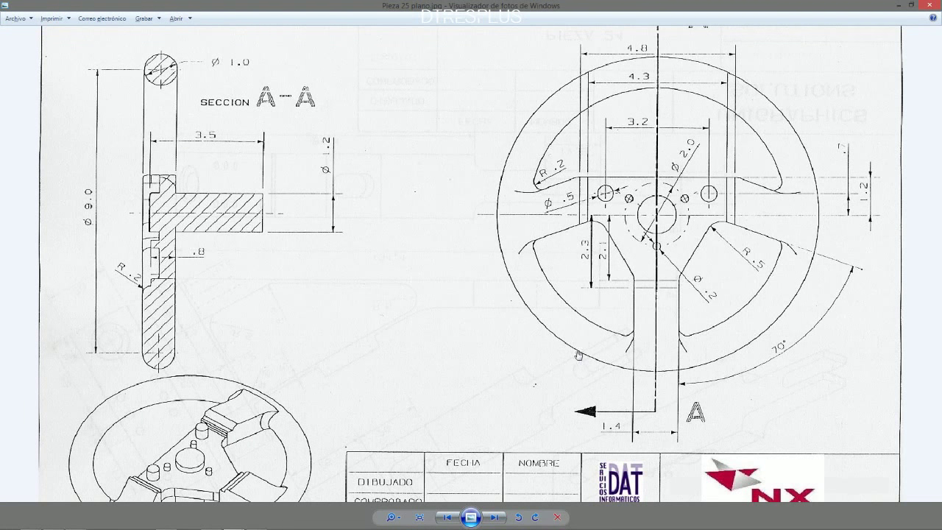
pyautogui.hotkey('alt', 'Tab')
pyautogui.click(527, 460)
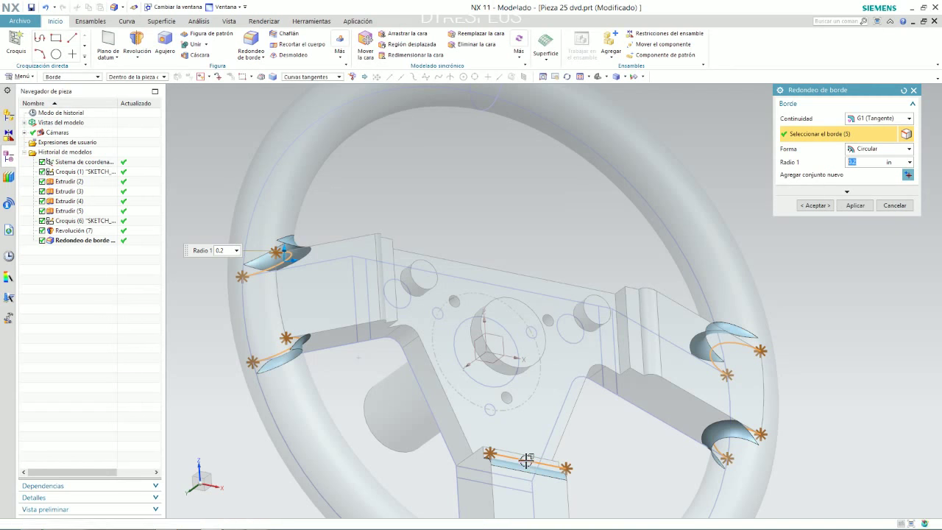
pyautogui.click(817, 205)
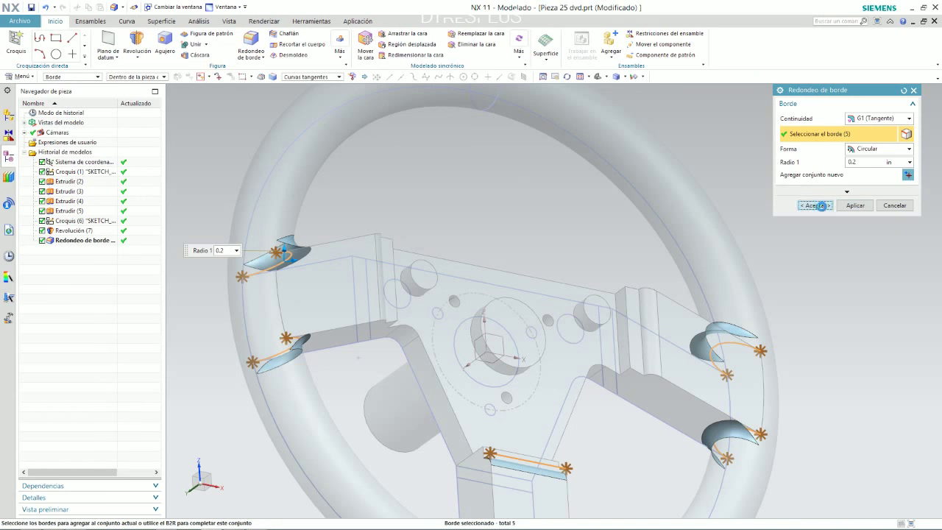
# - Delete the separate blend on the side spoke pads and add those two pad edges to the remaining 0.2 in blend
pyautogui.scroll(-5, 515, 294)
pyautogui.moveTo(515, 295); pyautogui.dragTo(471, 295, button='middle')
pyautogui.click(65, 251)
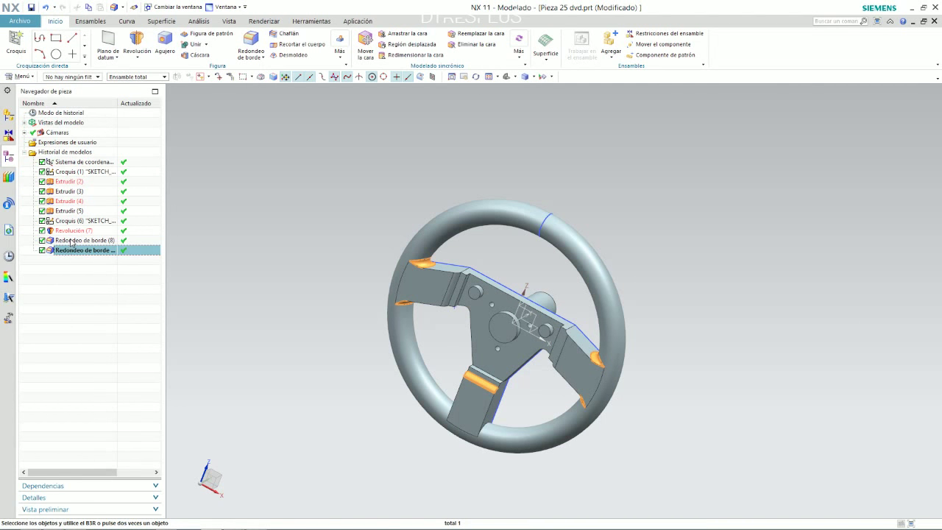
pyautogui.press('Delete')
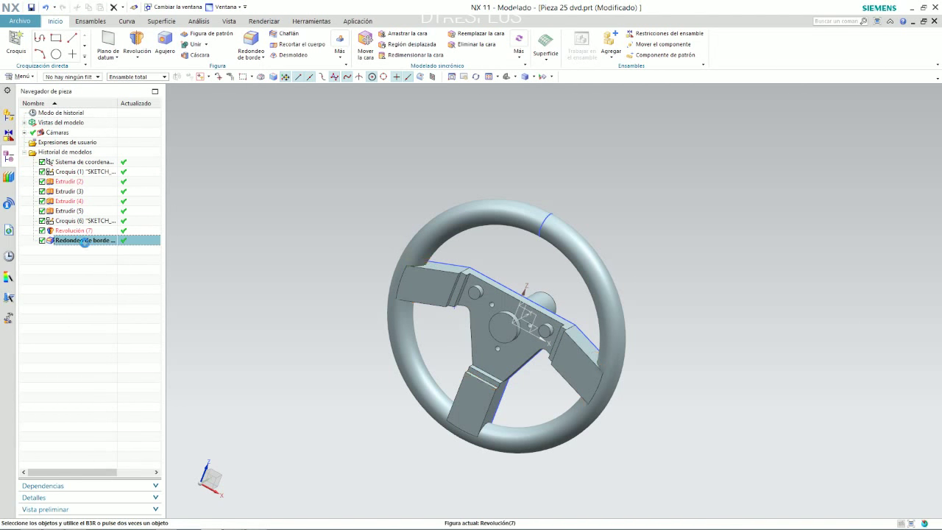
pyautogui.doubleClick(84, 241)
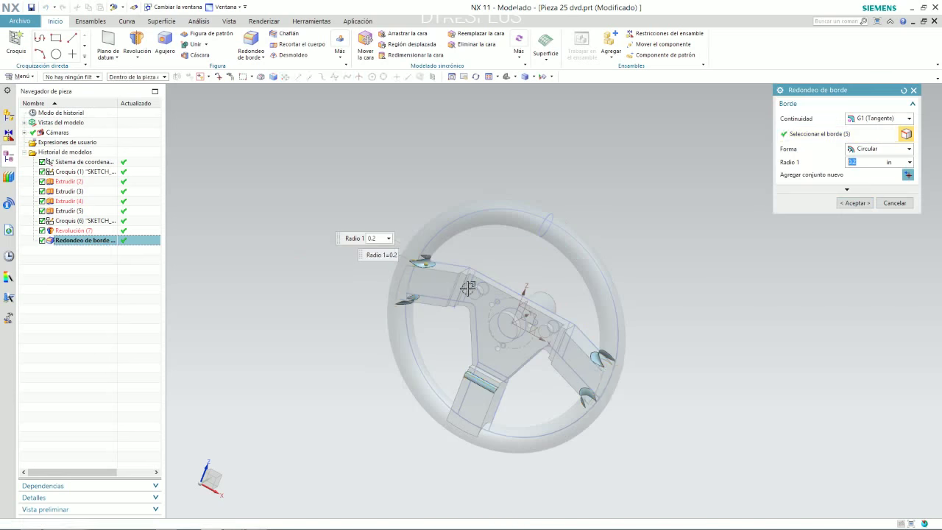
pyautogui.click(563, 344)
pyautogui.click(856, 206)
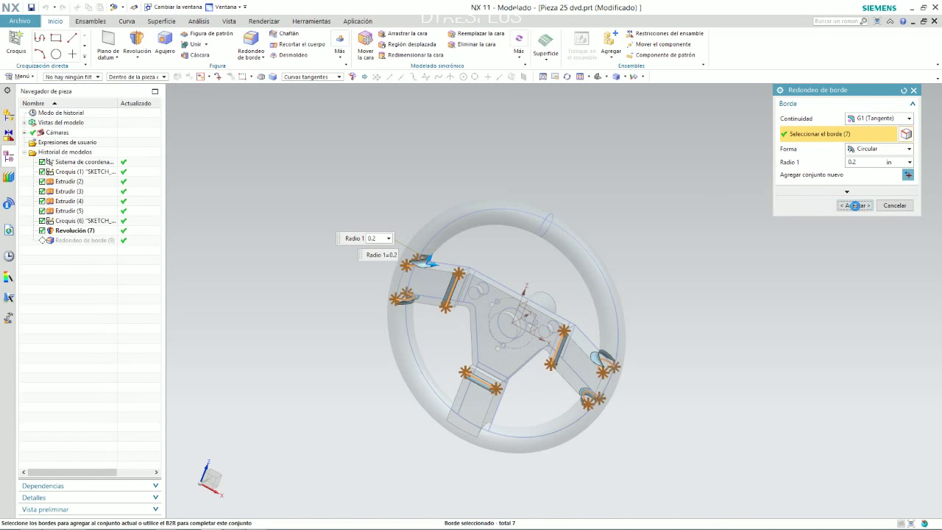
# - Check the reference drawing and extend the 0.2 in blend to both edges where the lower spoke meets the rim
pyautogui.hotkey('alt', 'Tab')
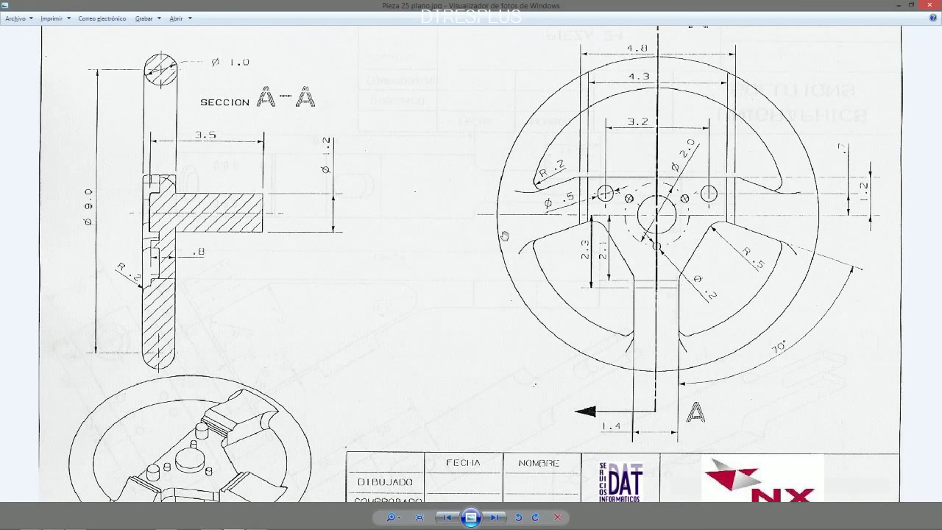
pyautogui.hotkey('alt', 'Tab')
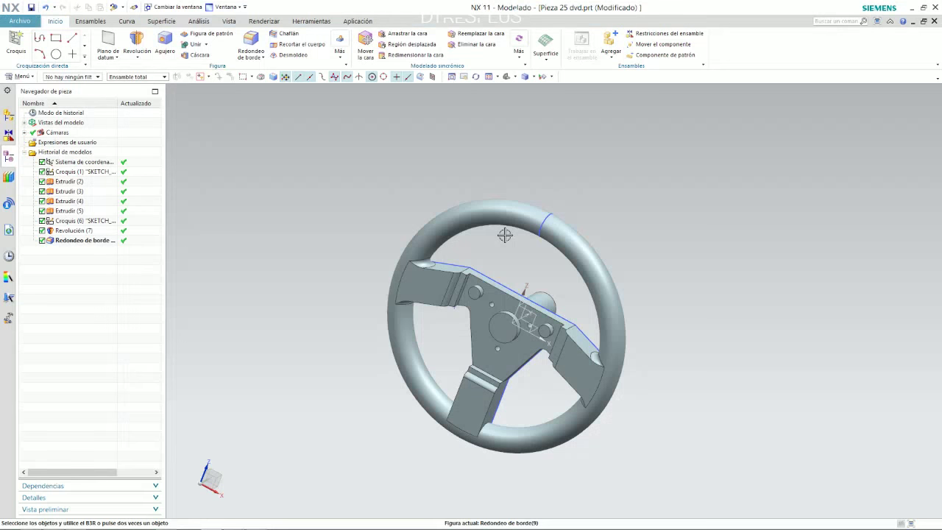
pyautogui.click(77, 242)
pyautogui.doubleClick(76, 242)
pyautogui.scroll(5, 483, 421)
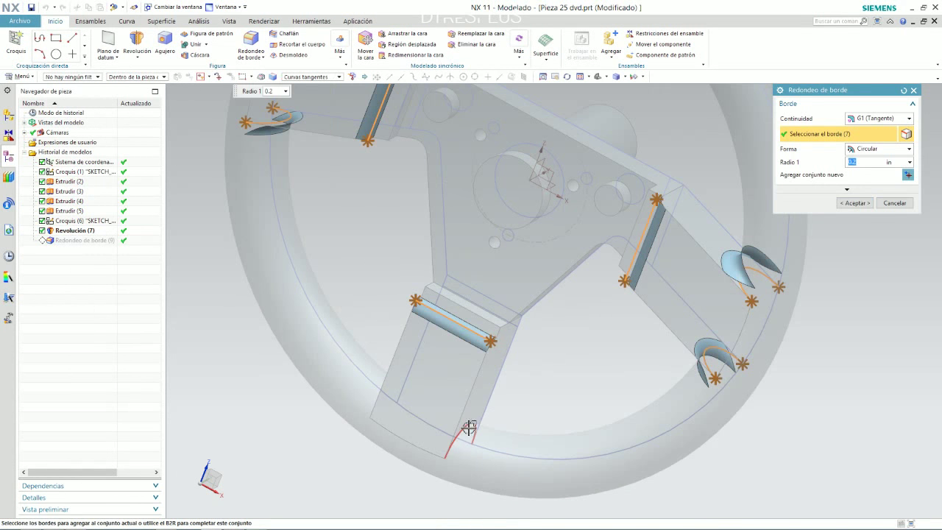
pyautogui.click(449, 419)
pyautogui.moveTo(449, 419); pyautogui.dragTo(385, 372, button='middle')
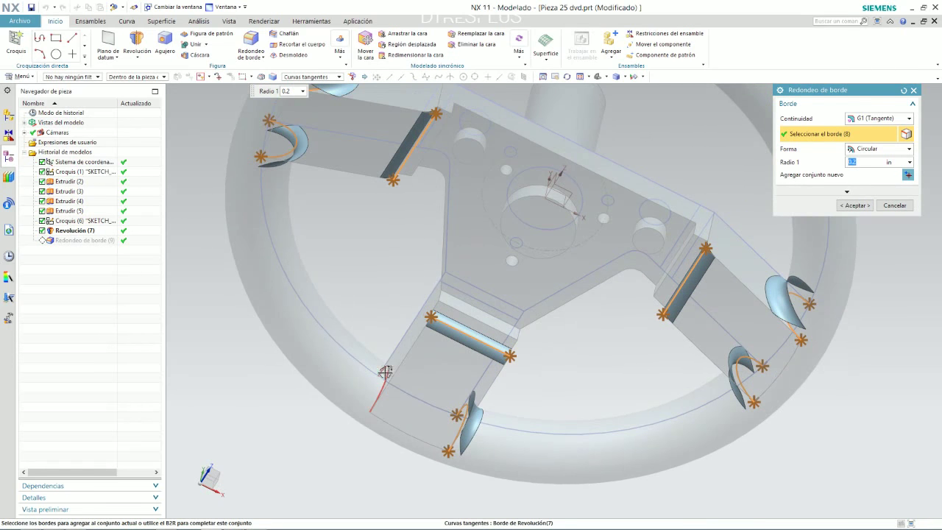
pyautogui.middleClick(385, 371)
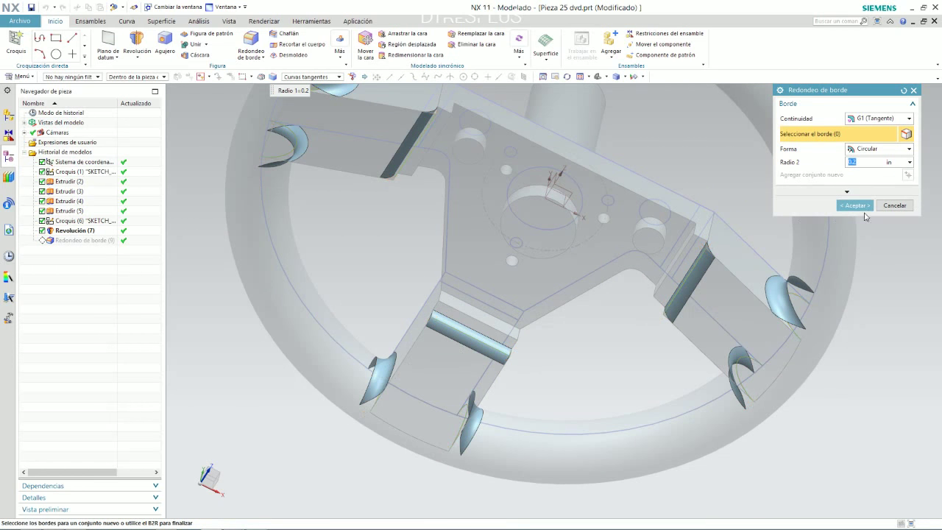
pyautogui.click(854, 205)
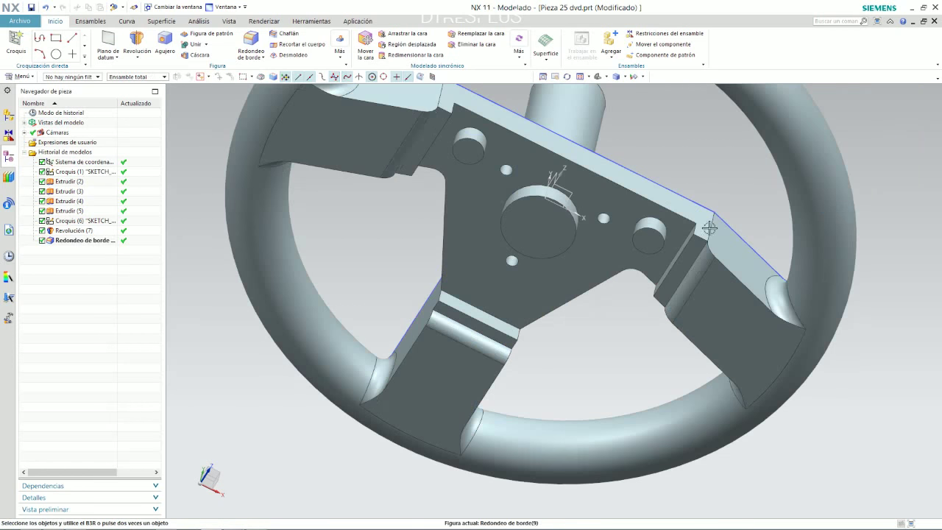
# - Open the Mostrar y Ocultar settings for the model's object types
pyautogui.scroll(-3, 520, 294)
pyautogui.moveTo(519, 294); pyautogui.dragTo(551, 195, button='middle')
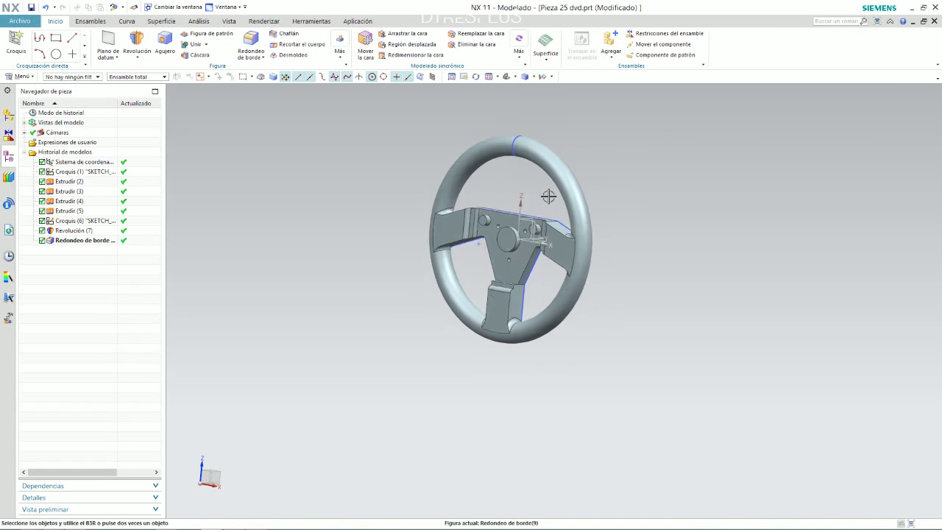
pyautogui.hotkey('ctrl', 'f')
pyautogui.click(552, 76)
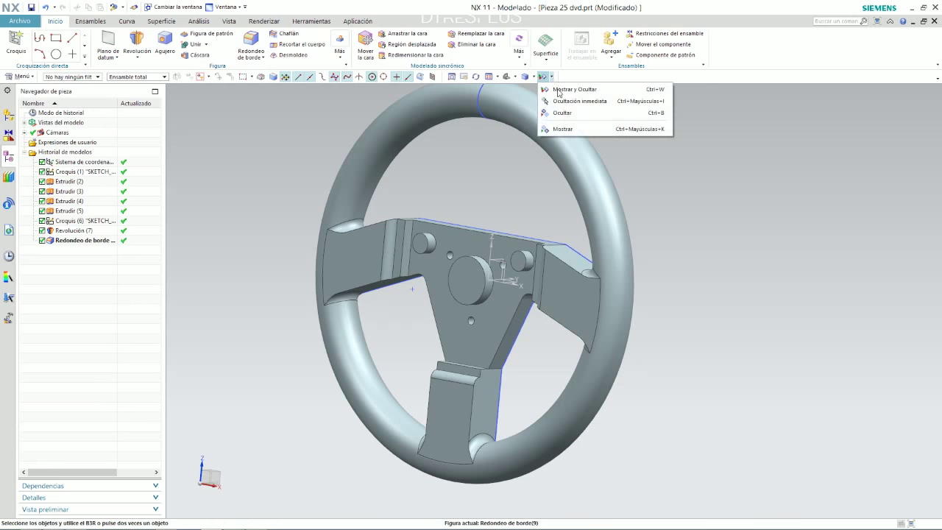
pyautogui.click(570, 92)
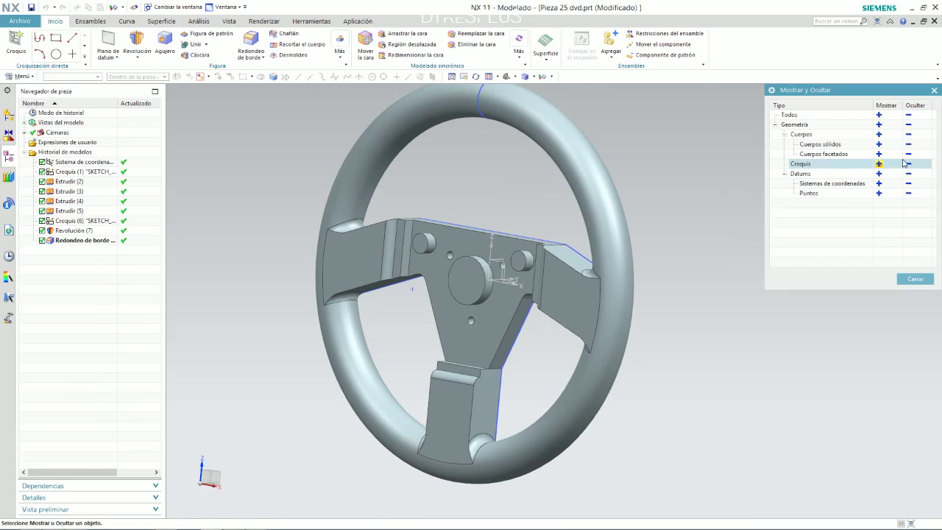